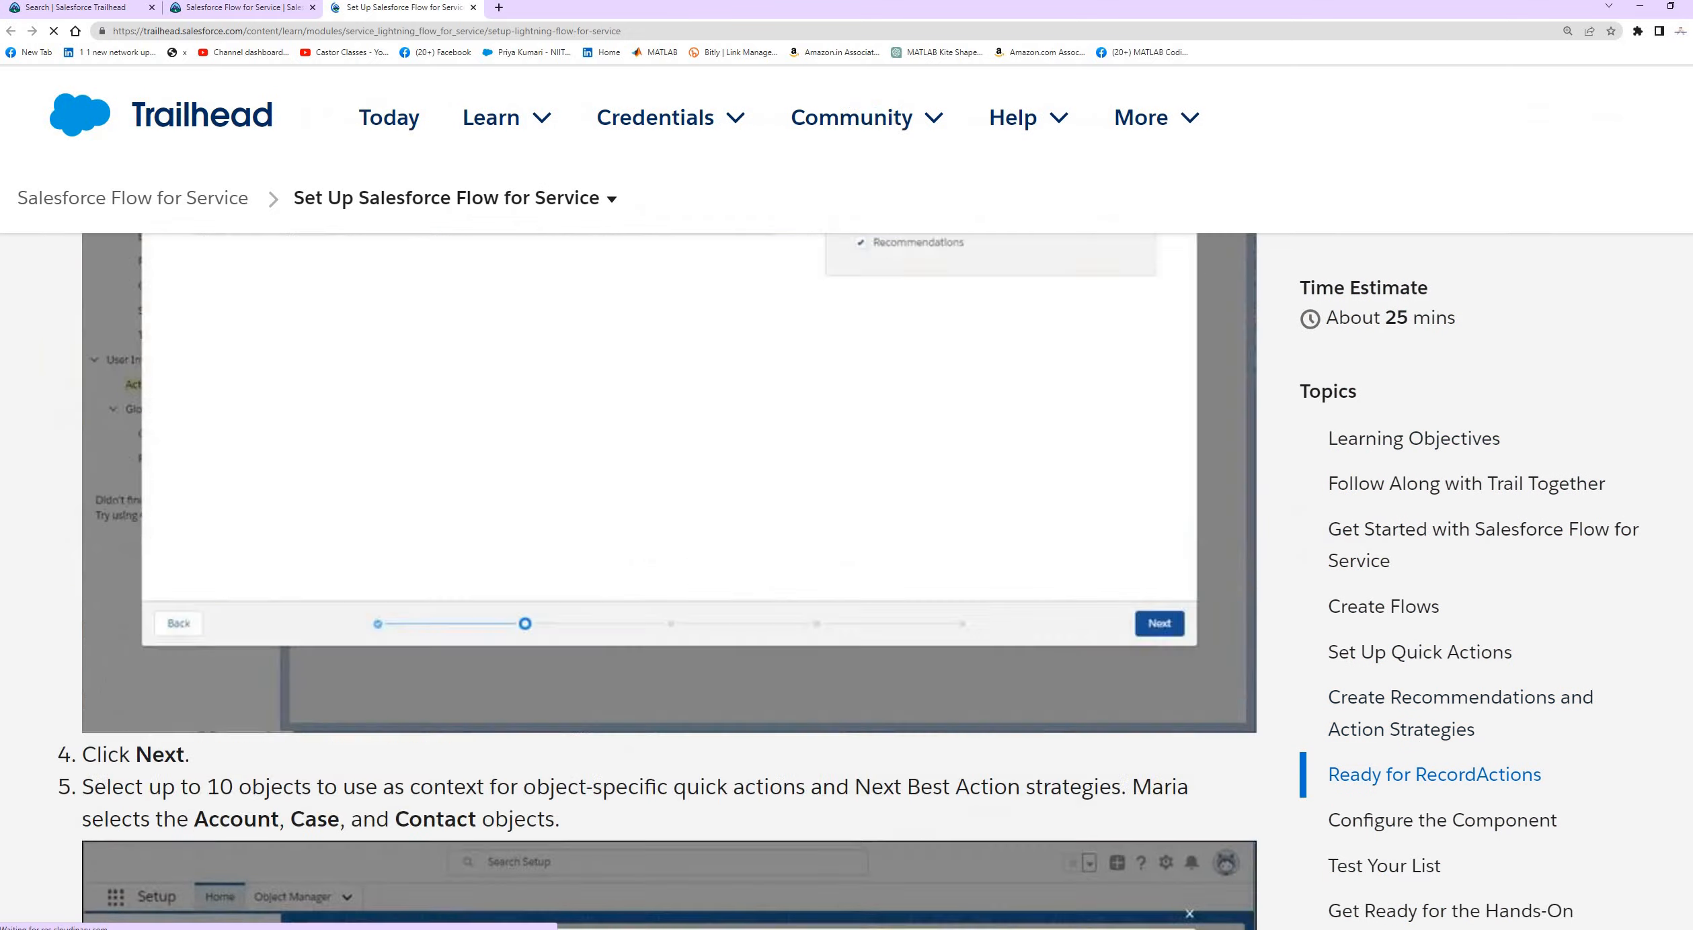
# Find the Get Ready for the Hands-On Challenge section in the Set Up Salesforce Flow for Service unit
pyautogui.scroll(-15, 629, 582)
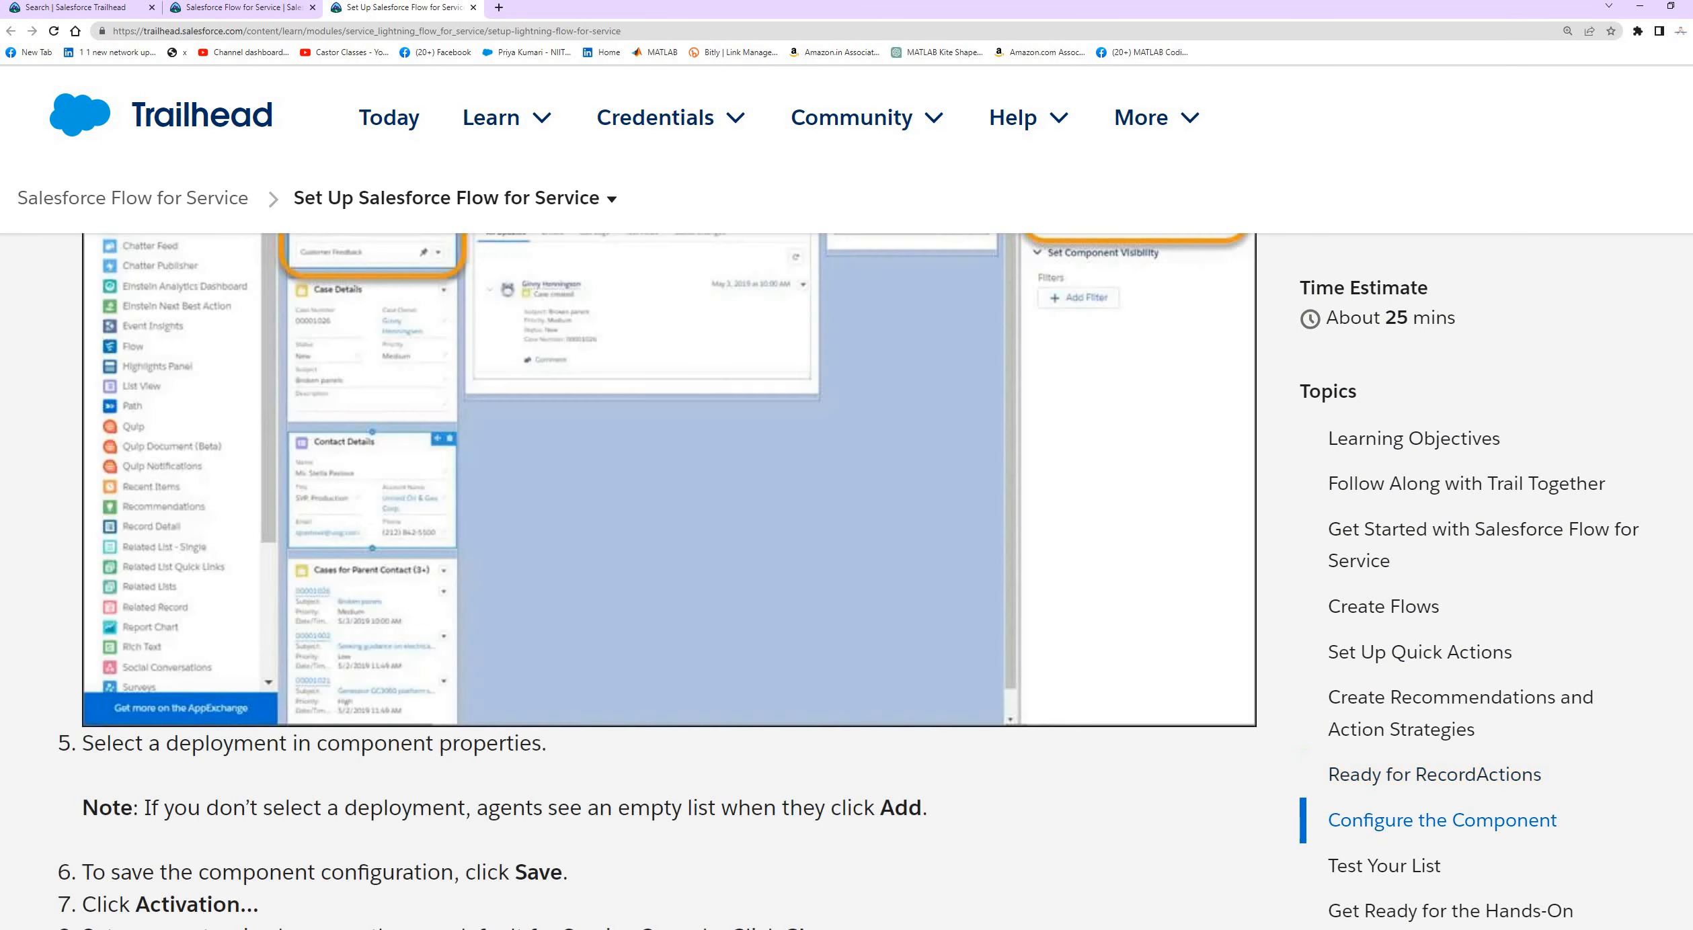
pyautogui.scroll(-15, 696, 360)
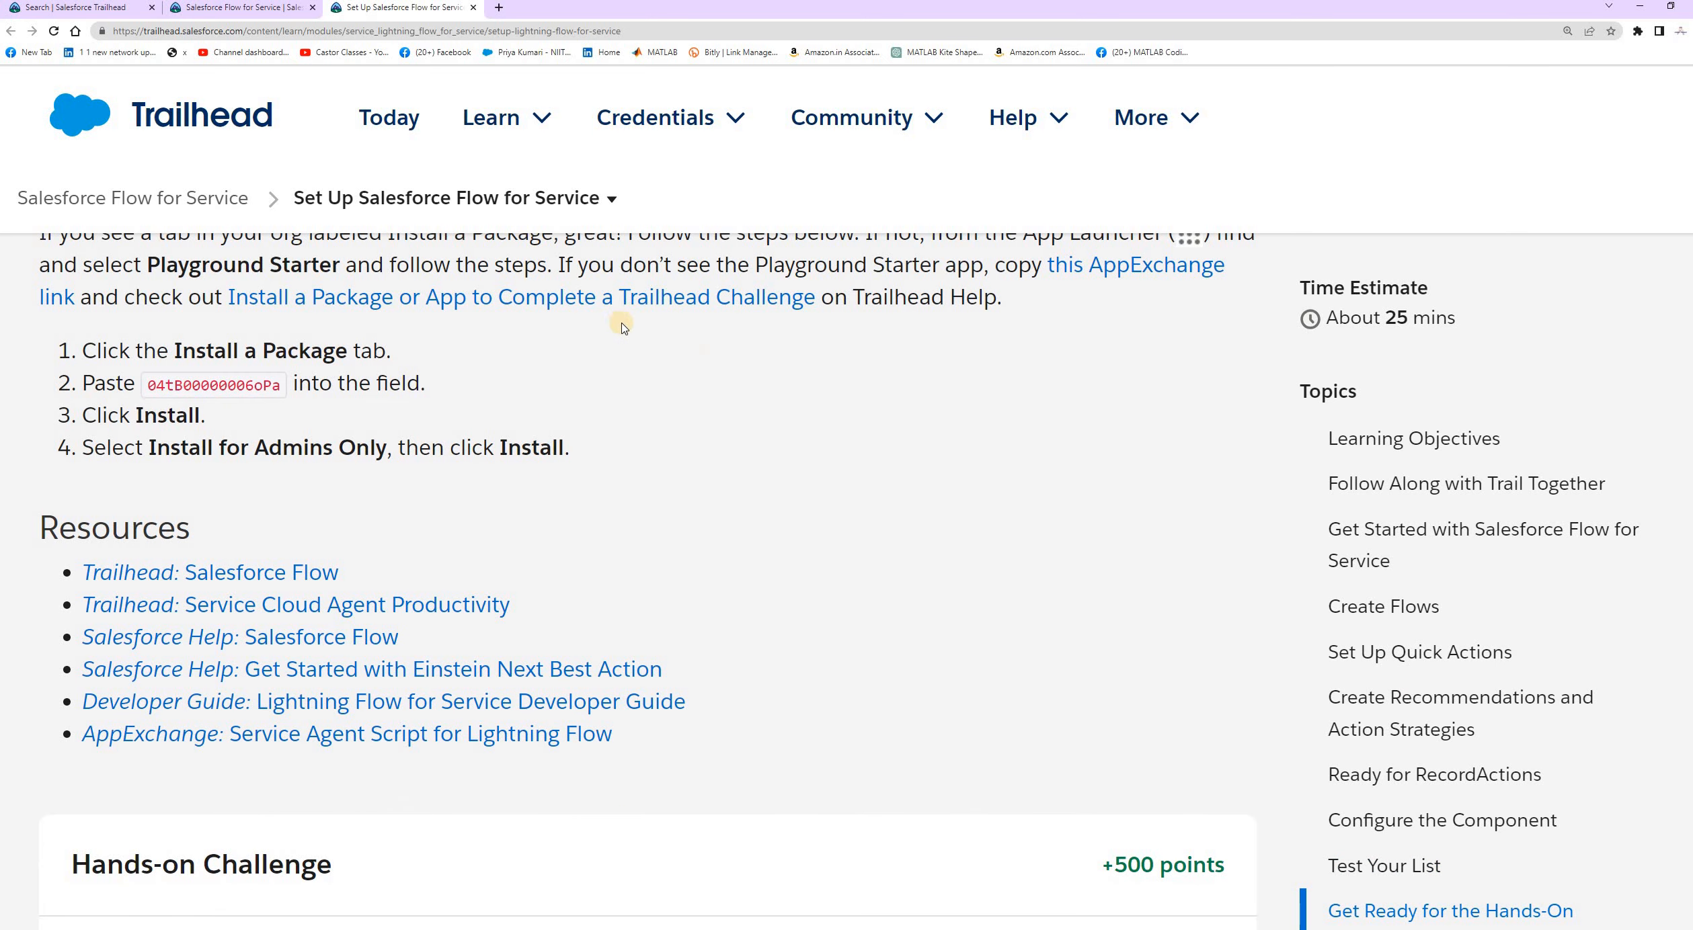
pyautogui.scroll(2, 622, 328)
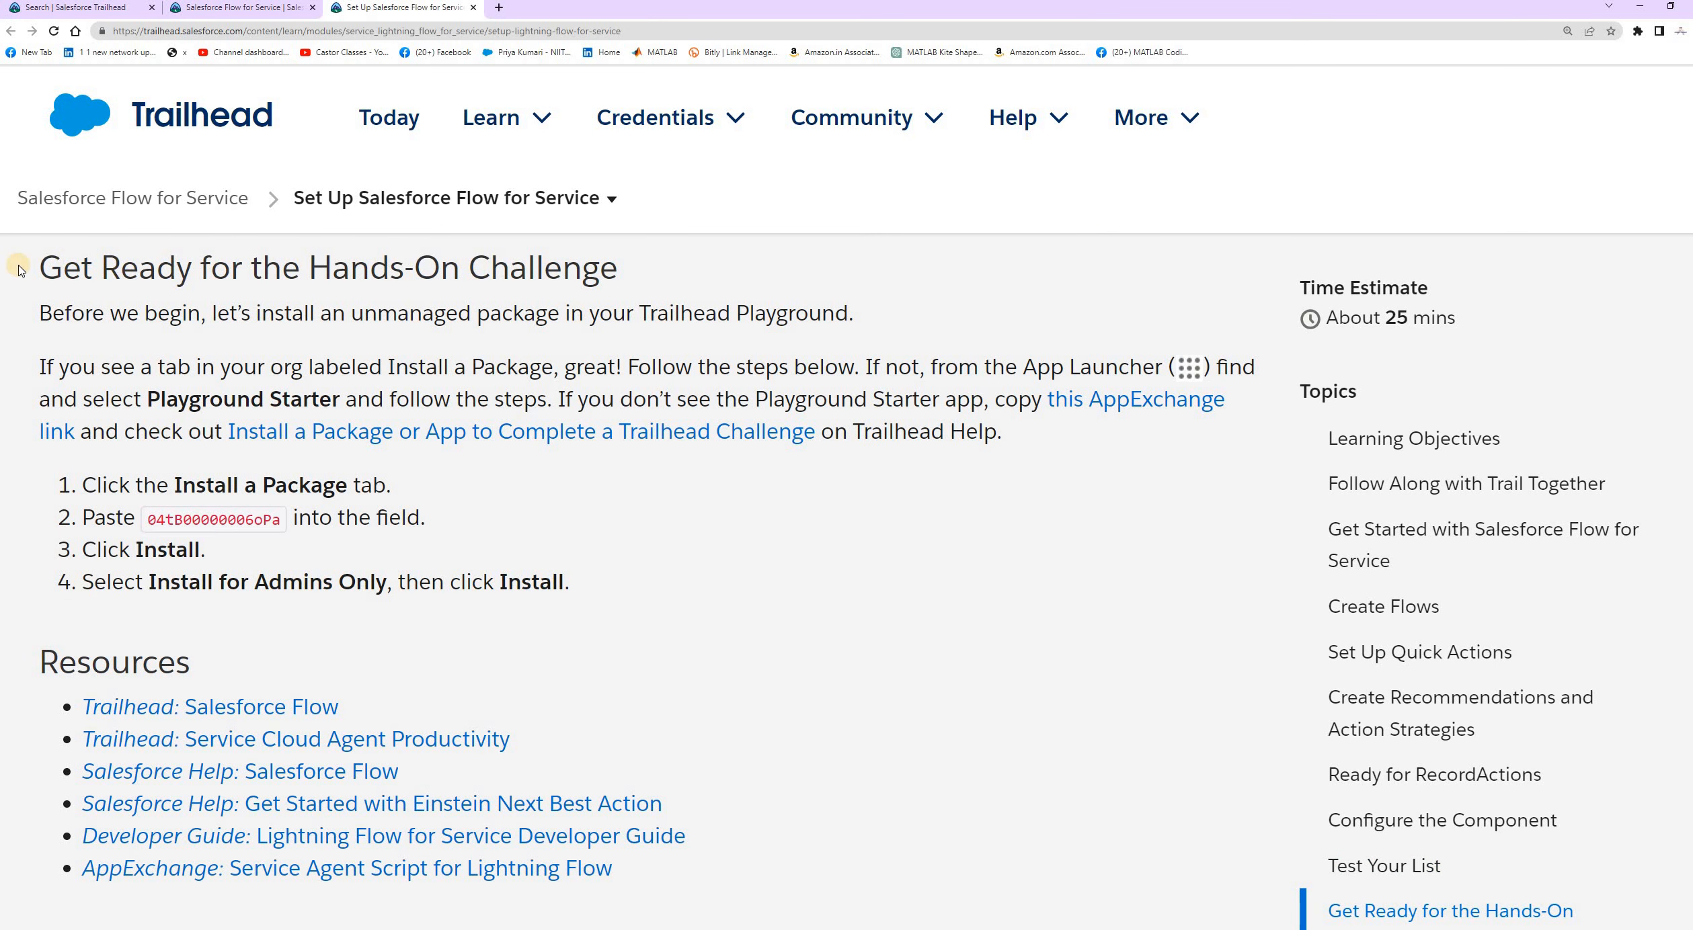
pyautogui.moveTo(25, 265); pyautogui.dragTo(627, 297)
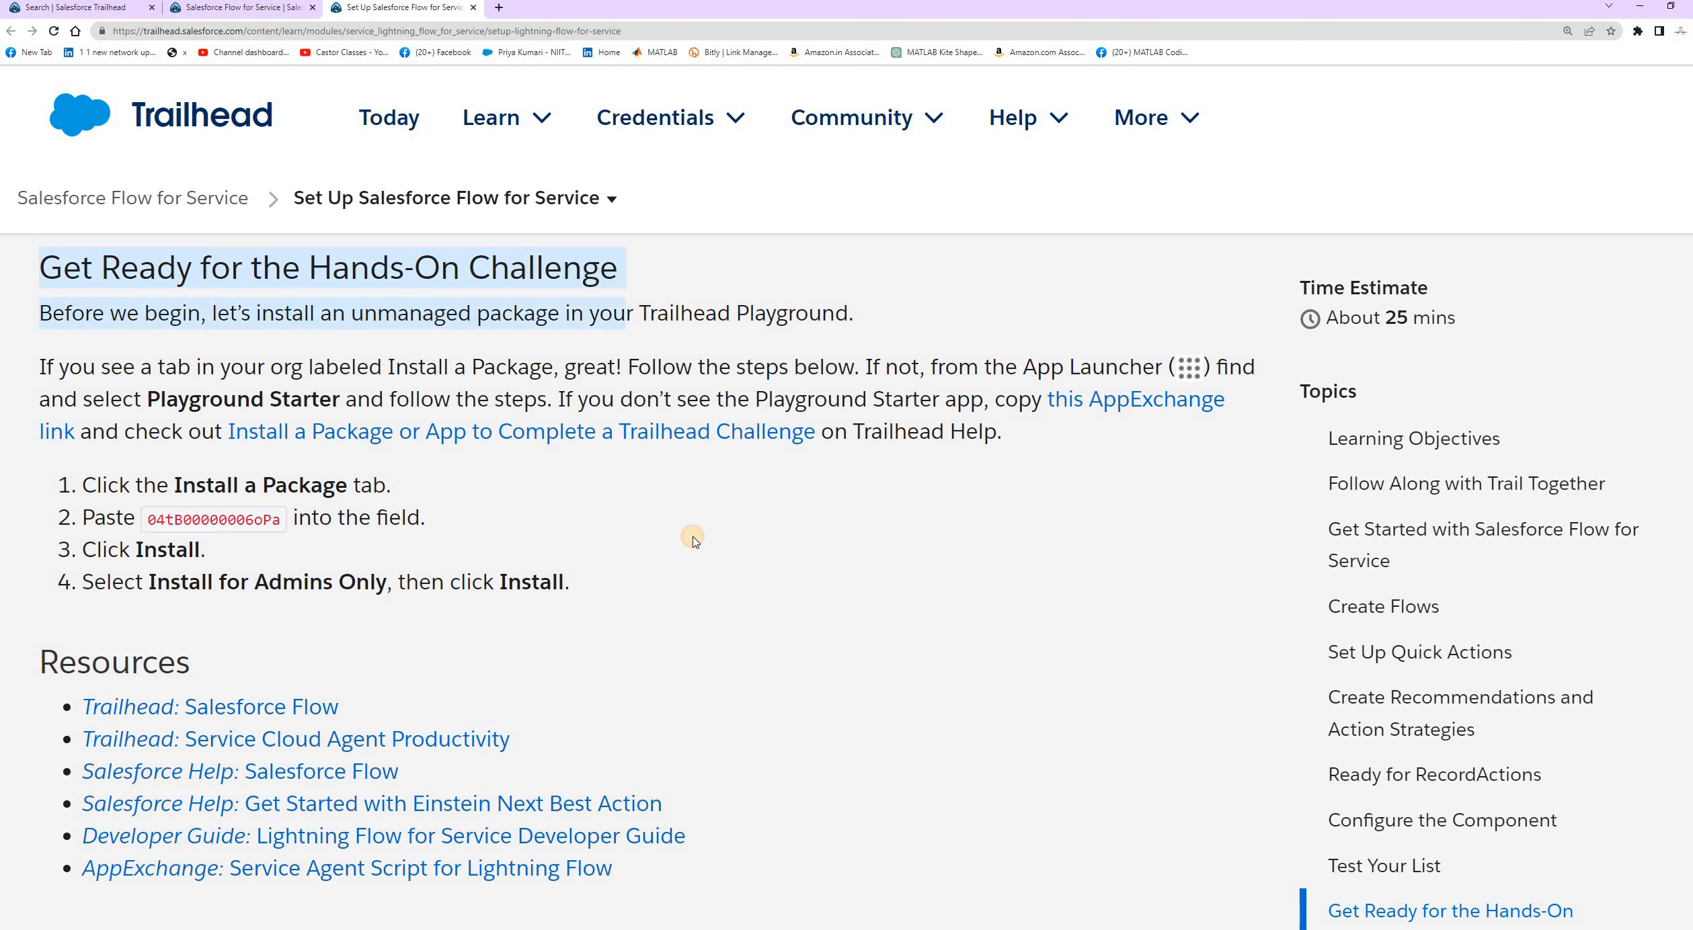
pyautogui.click(692, 537)
# Read the Create a Call Script to Show in Service Console challenge, including its Before You Start note about the unmanaged package
pyautogui.scroll(-10, 695, 541)
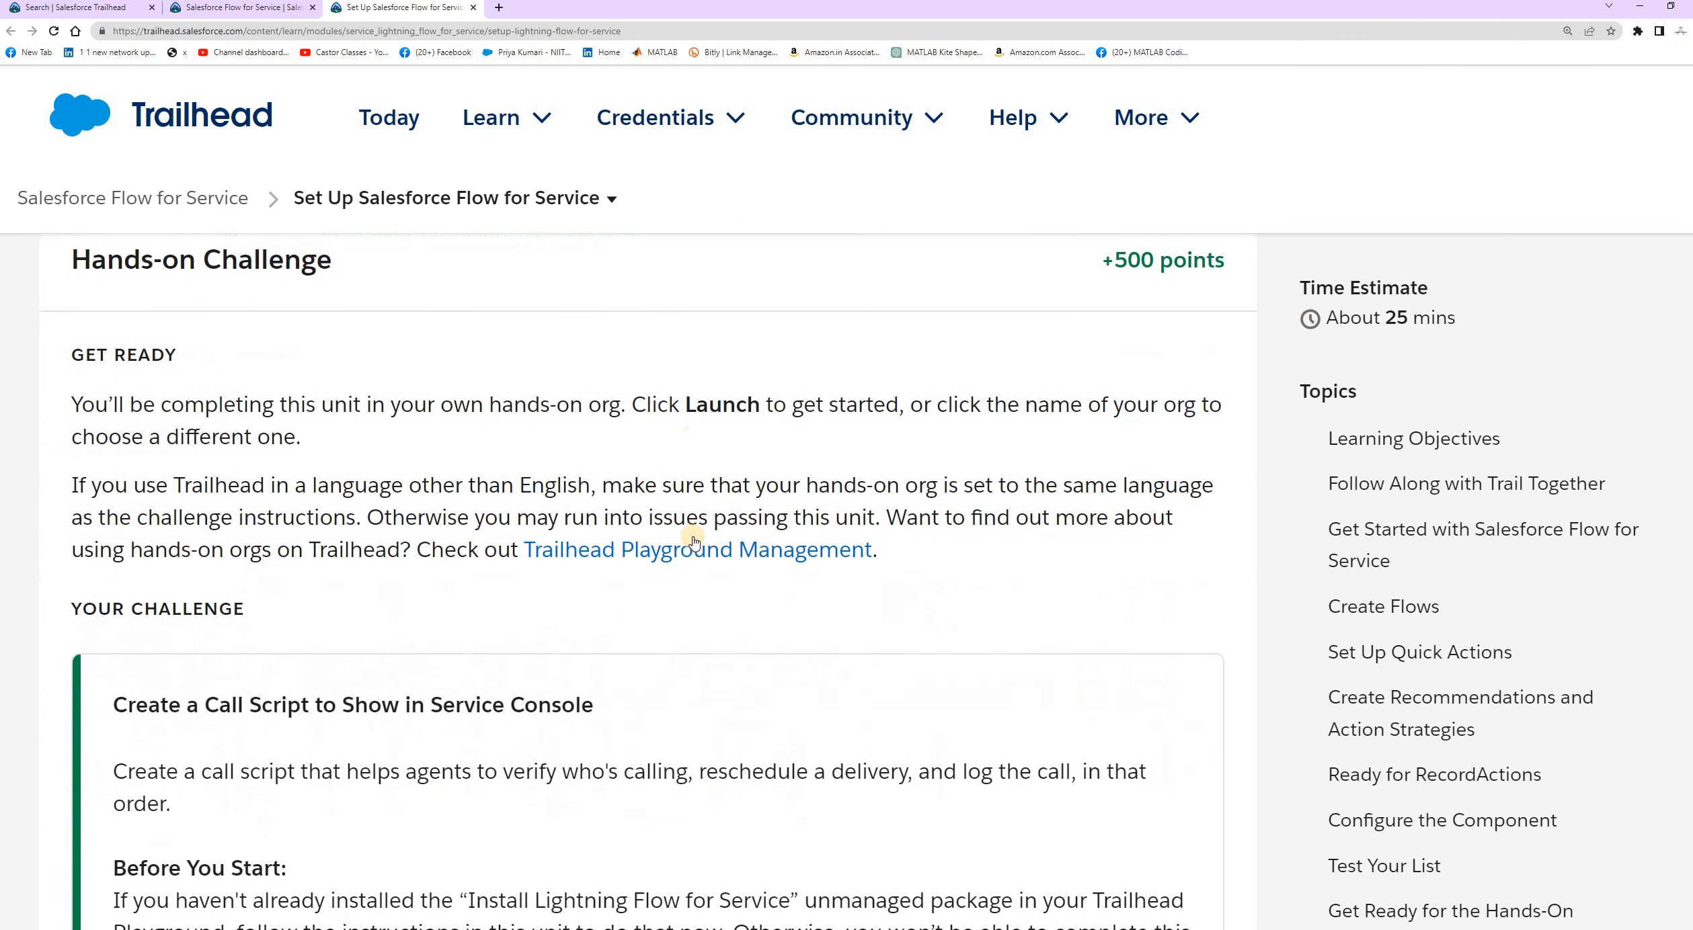
pyautogui.scroll(-5, 695, 541)
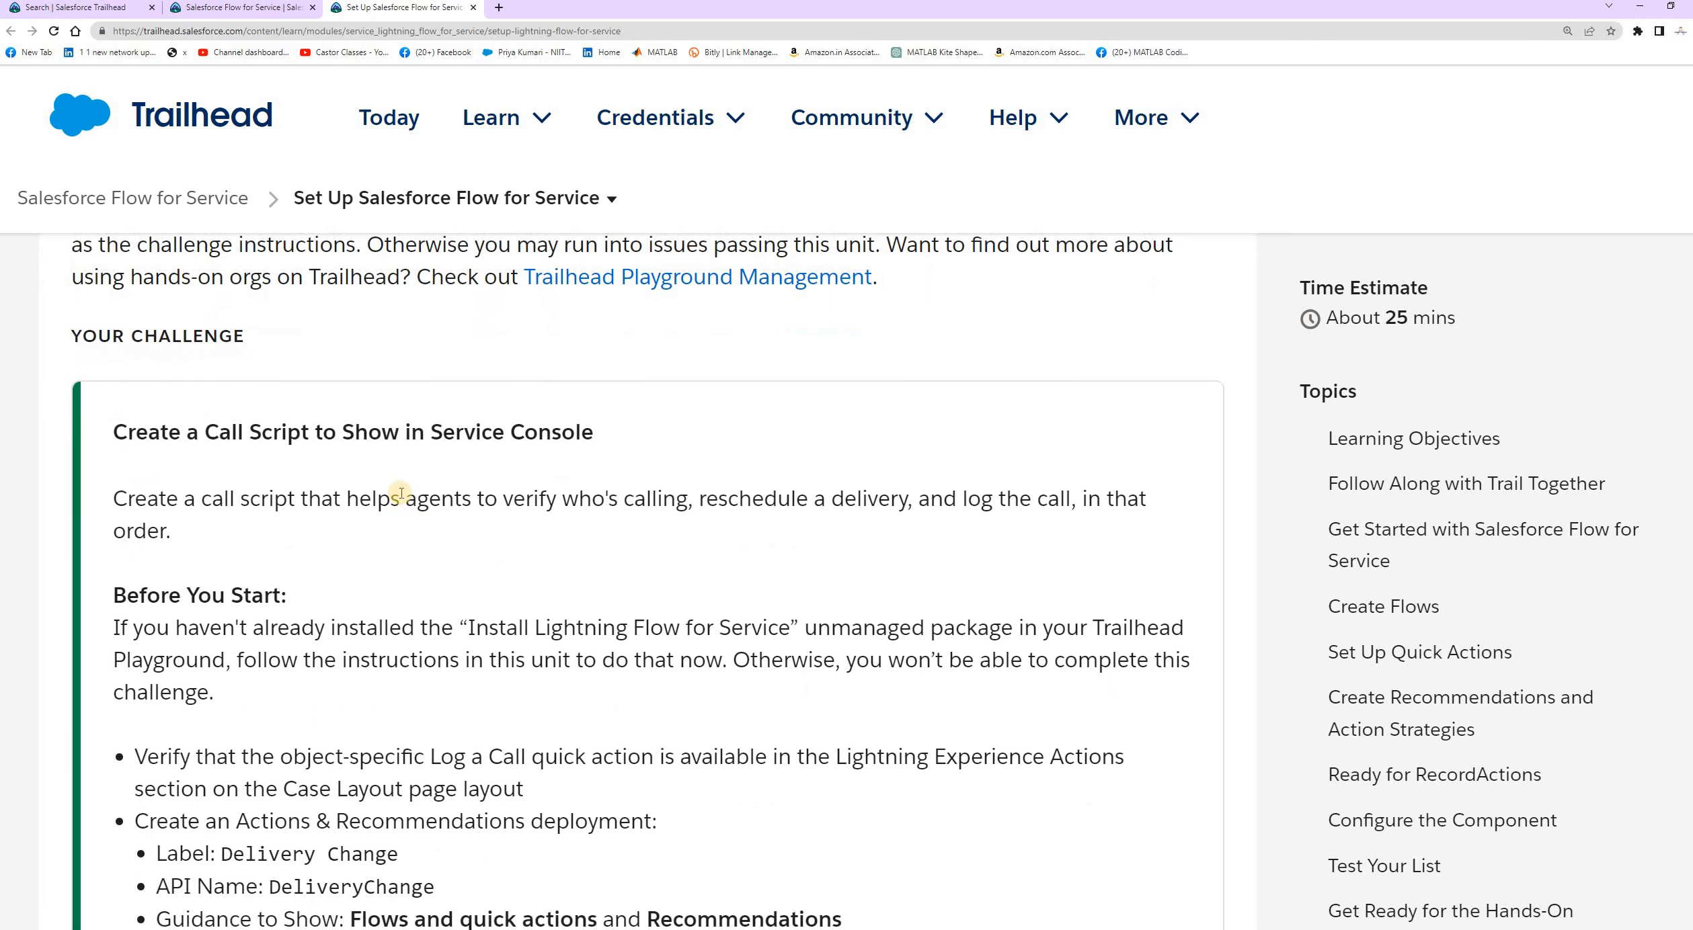
pyautogui.moveTo(98, 306); pyautogui.dragTo(613, 310)
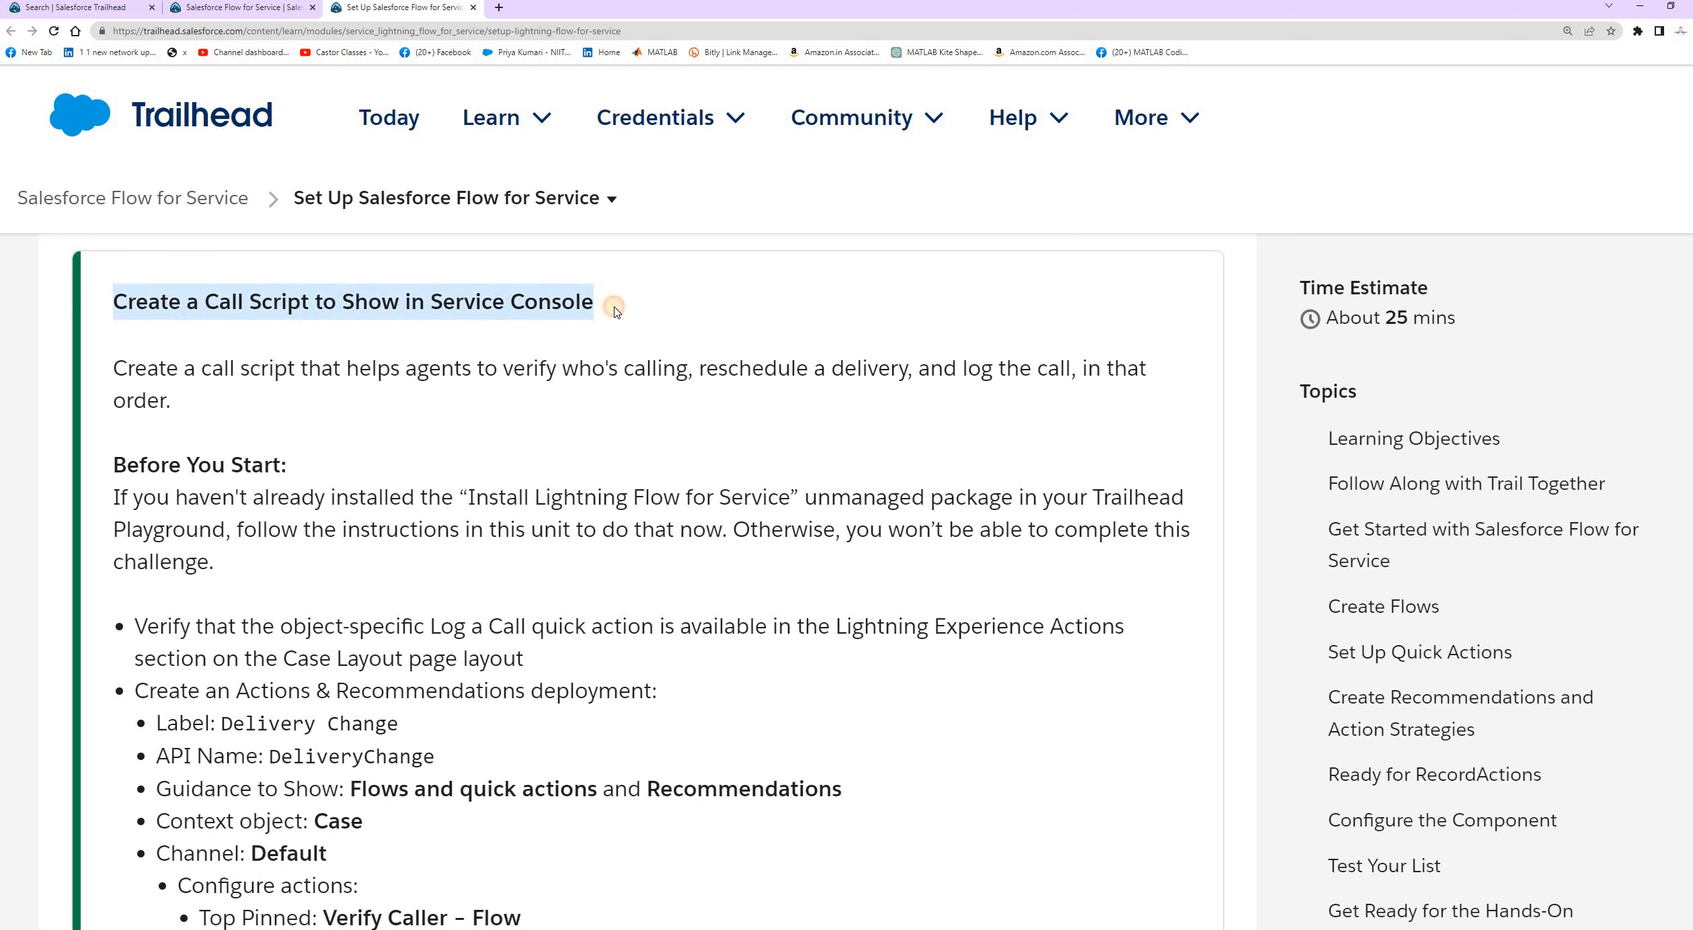
pyautogui.click(638, 301)
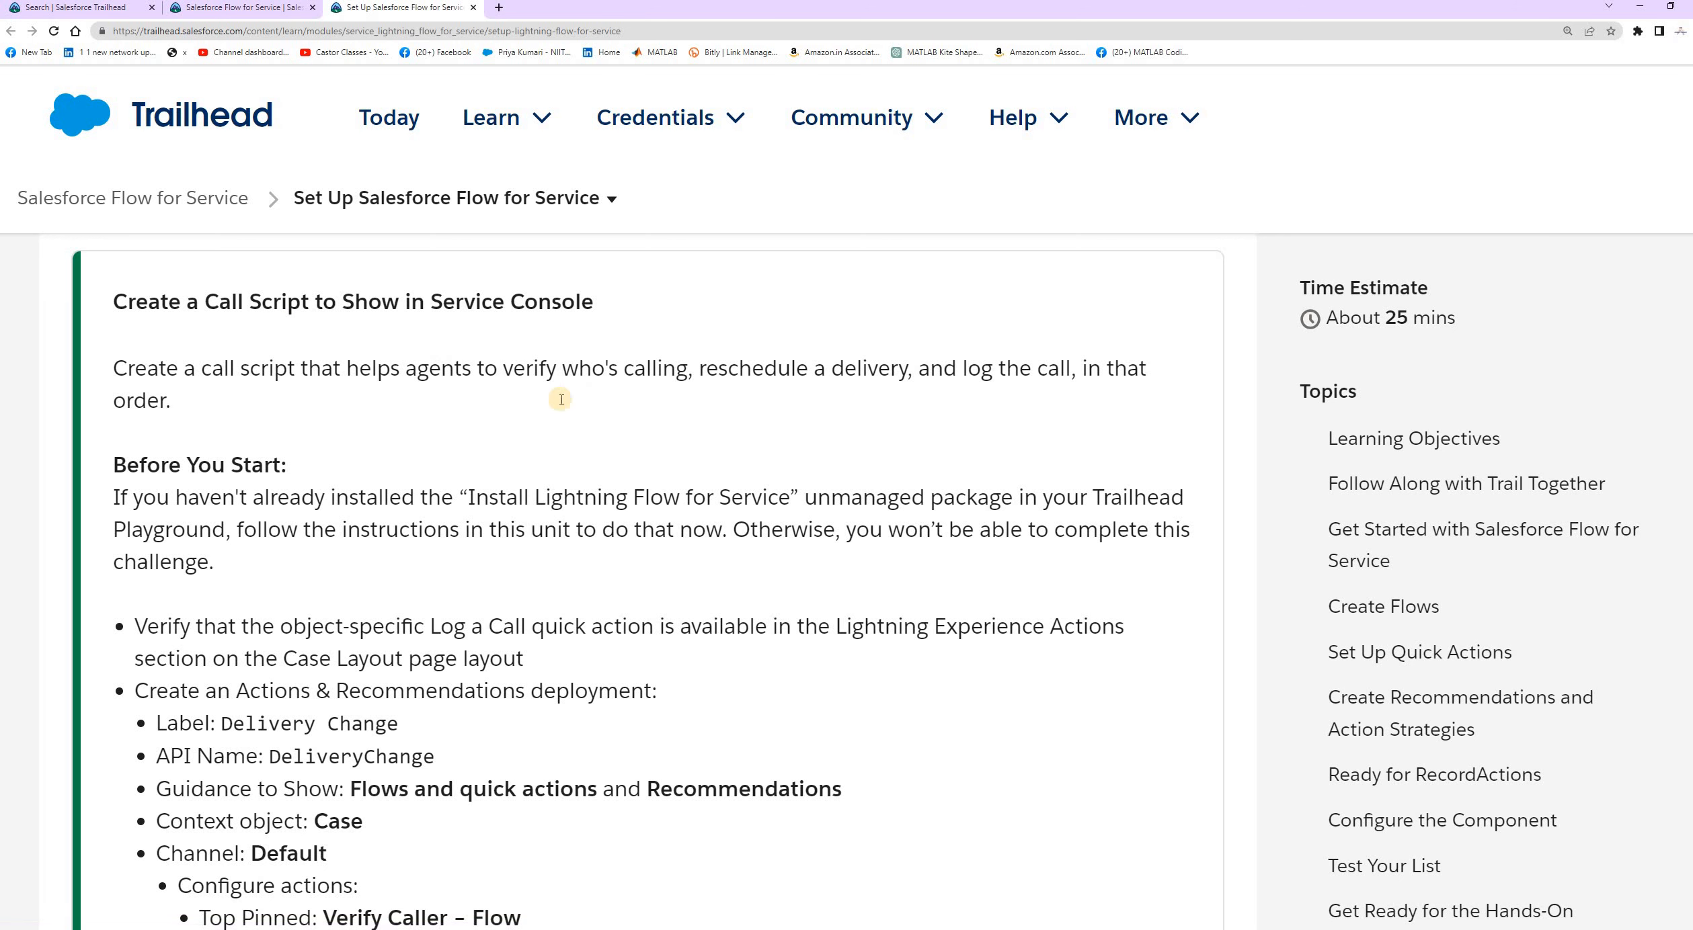
pyautogui.scroll(-2, 561, 400)
pyautogui.moveTo(116, 328); pyautogui.dragTo(289, 334)
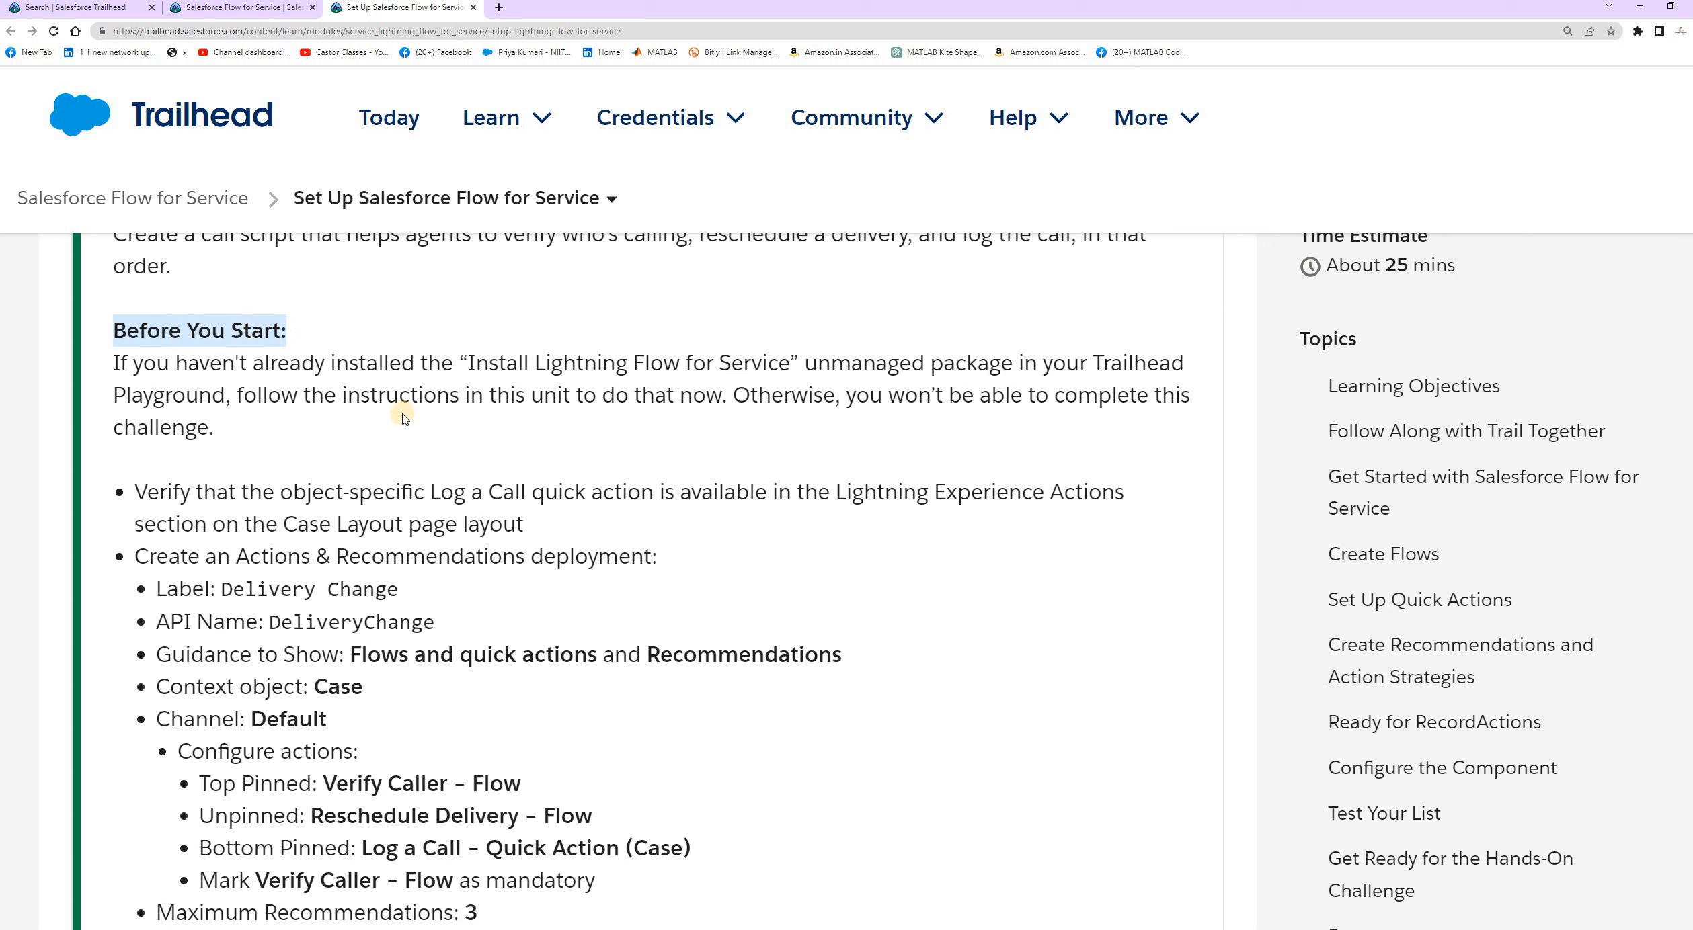
pyautogui.moveTo(115, 363); pyautogui.dragTo(250, 430)
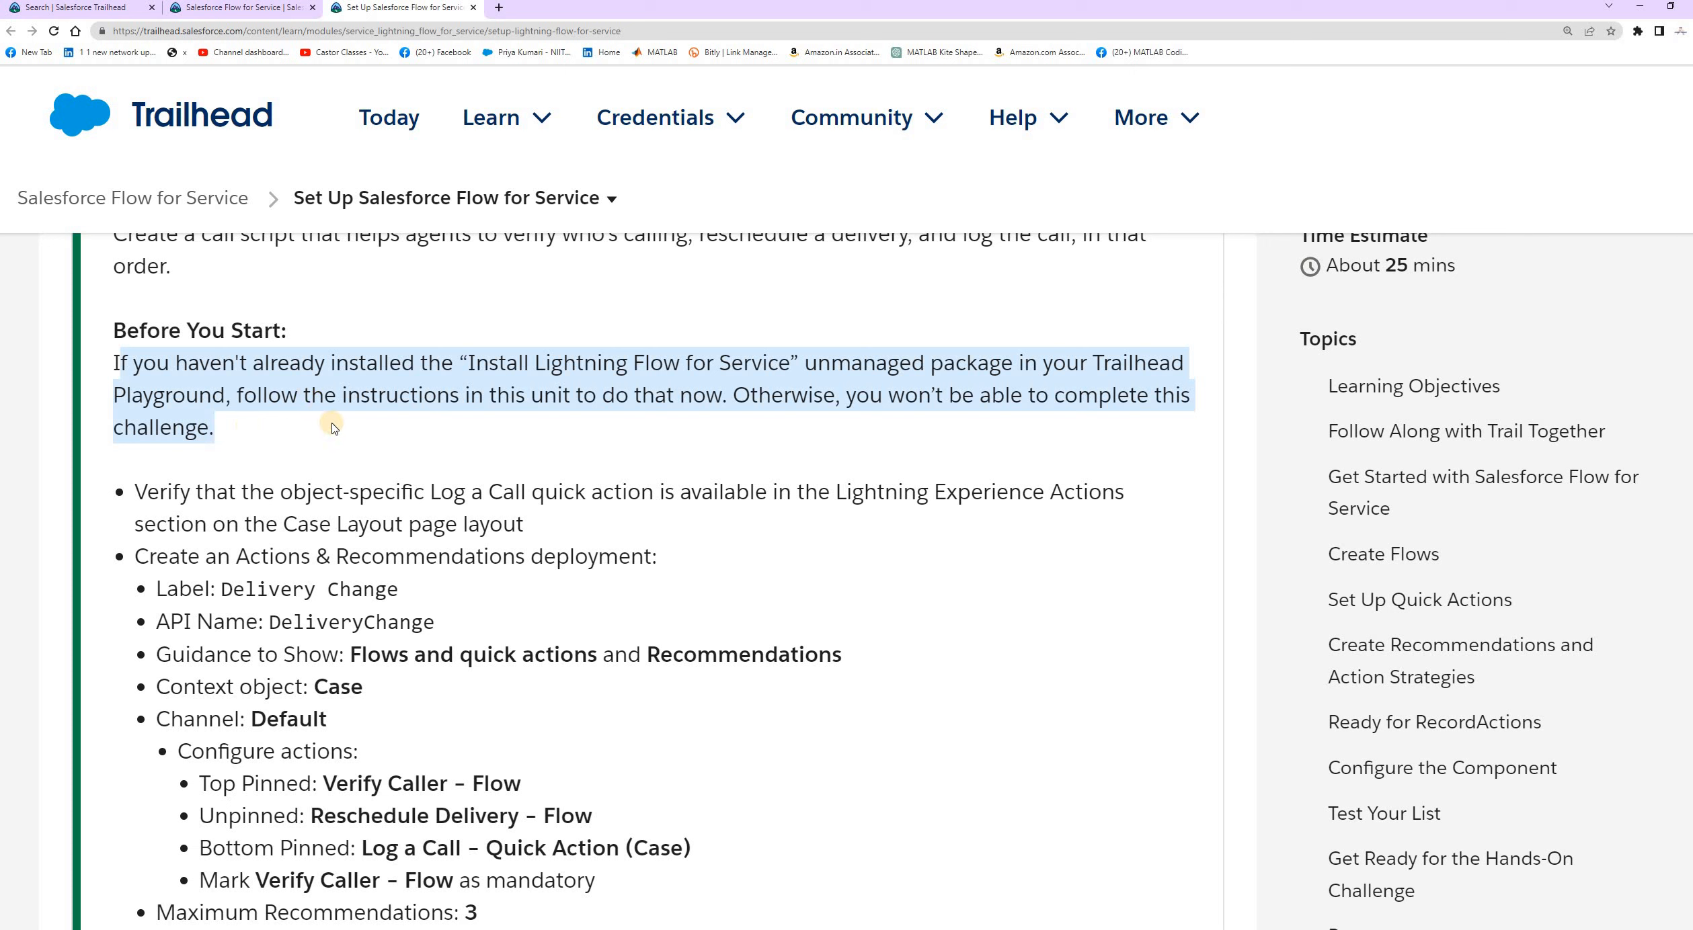
pyautogui.tripleClick(318, 398)
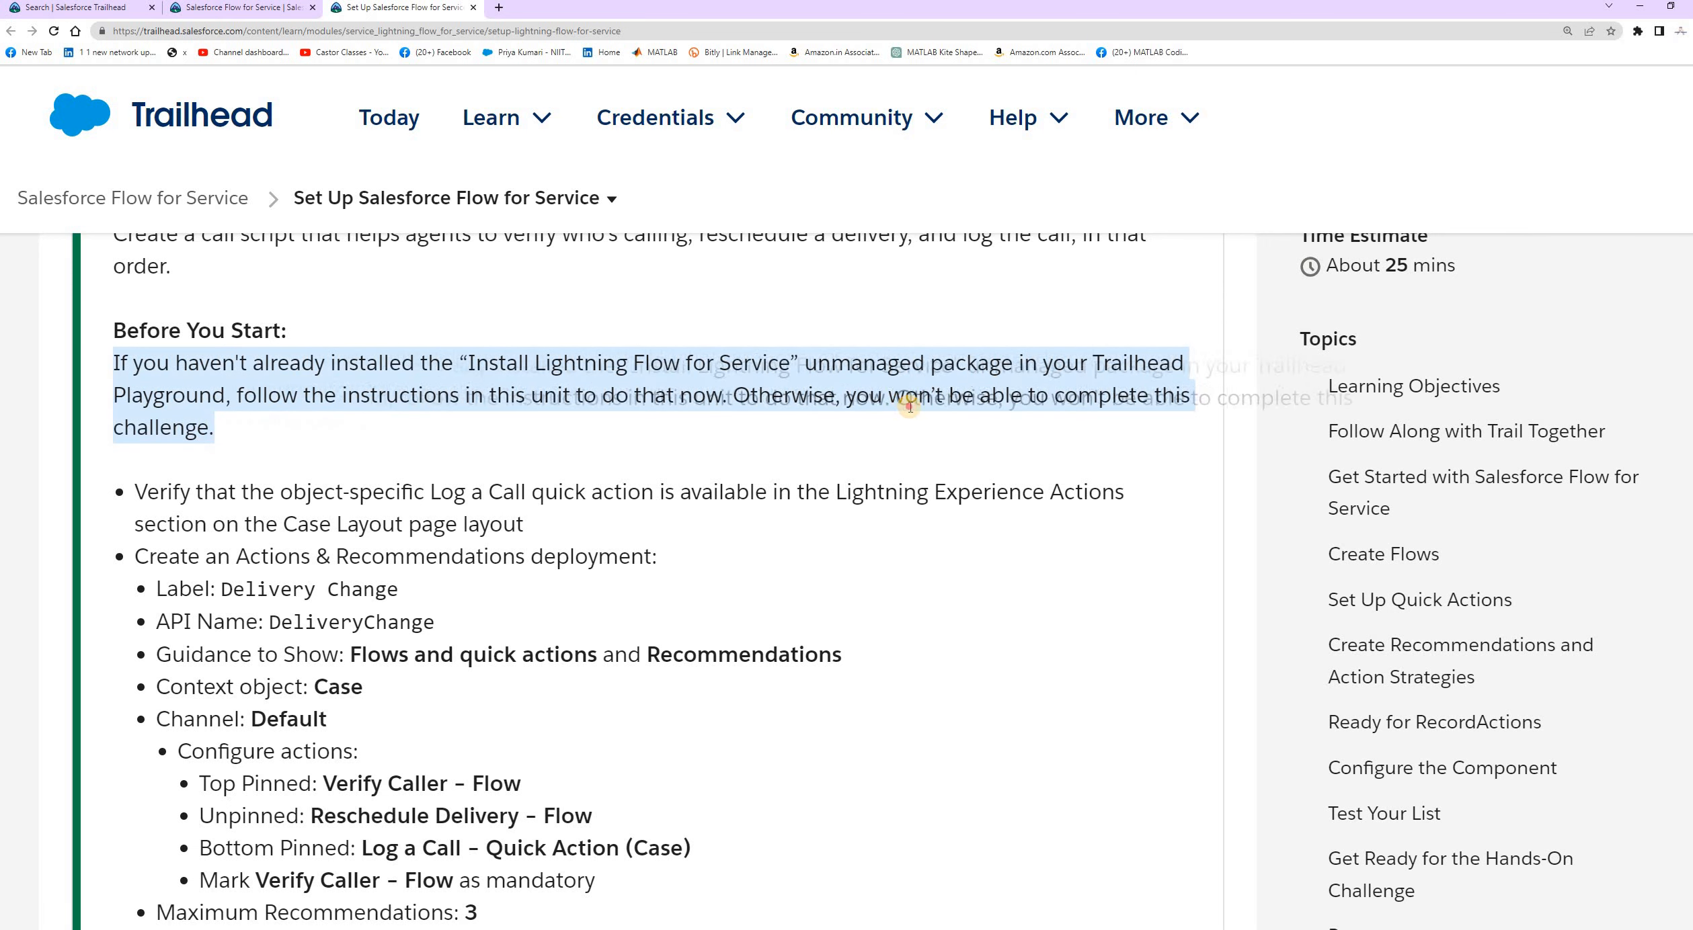
pyautogui.click(749, 401)
pyautogui.moveTo(750, 401); pyautogui.dragTo(775, 432)
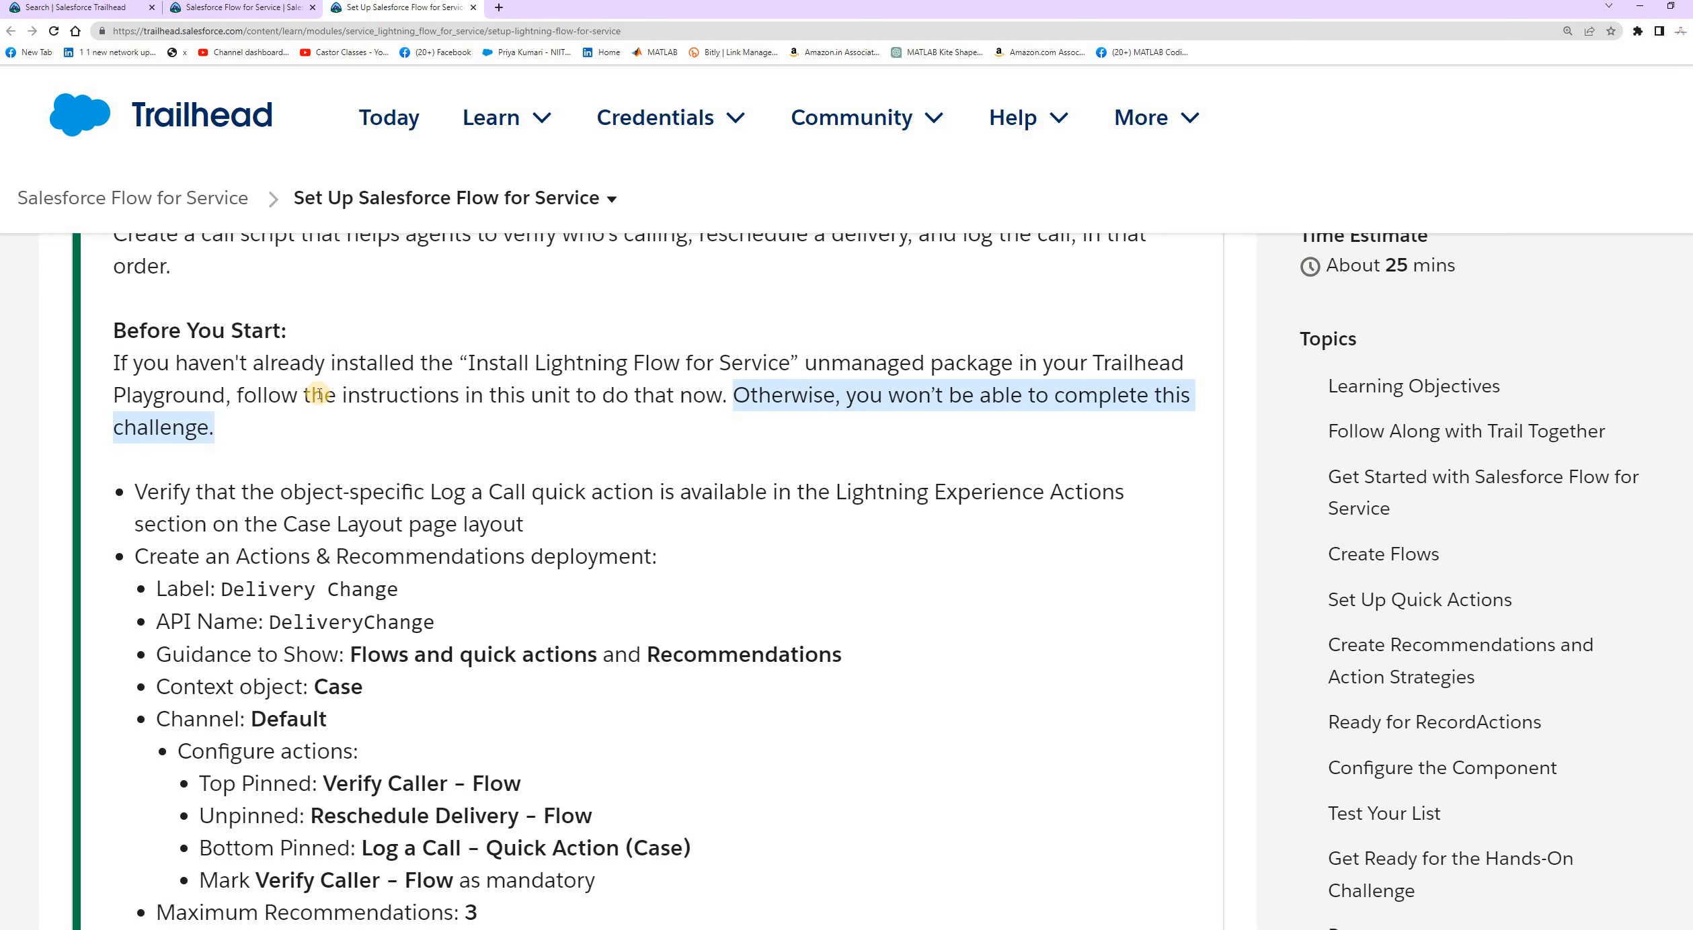
pyautogui.scroll(3, 363, 417)
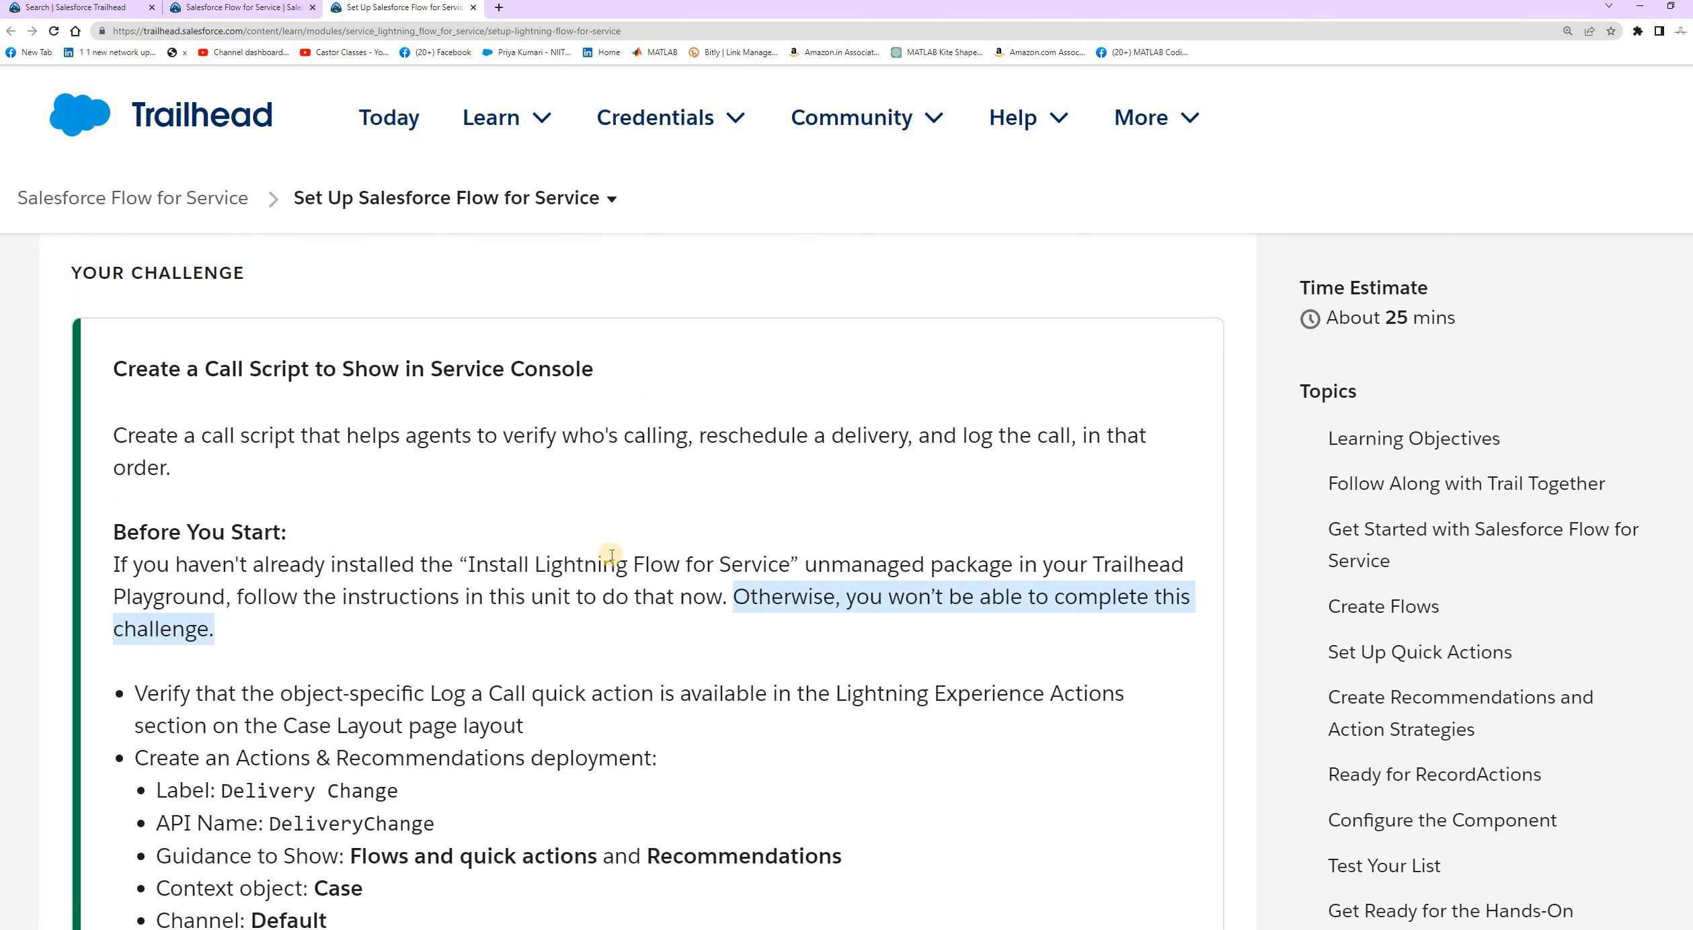
# Launch the hands-on org attached to the challenge
pyautogui.scroll(-6, 625, 595)
pyautogui.scroll(-2, 622, 598)
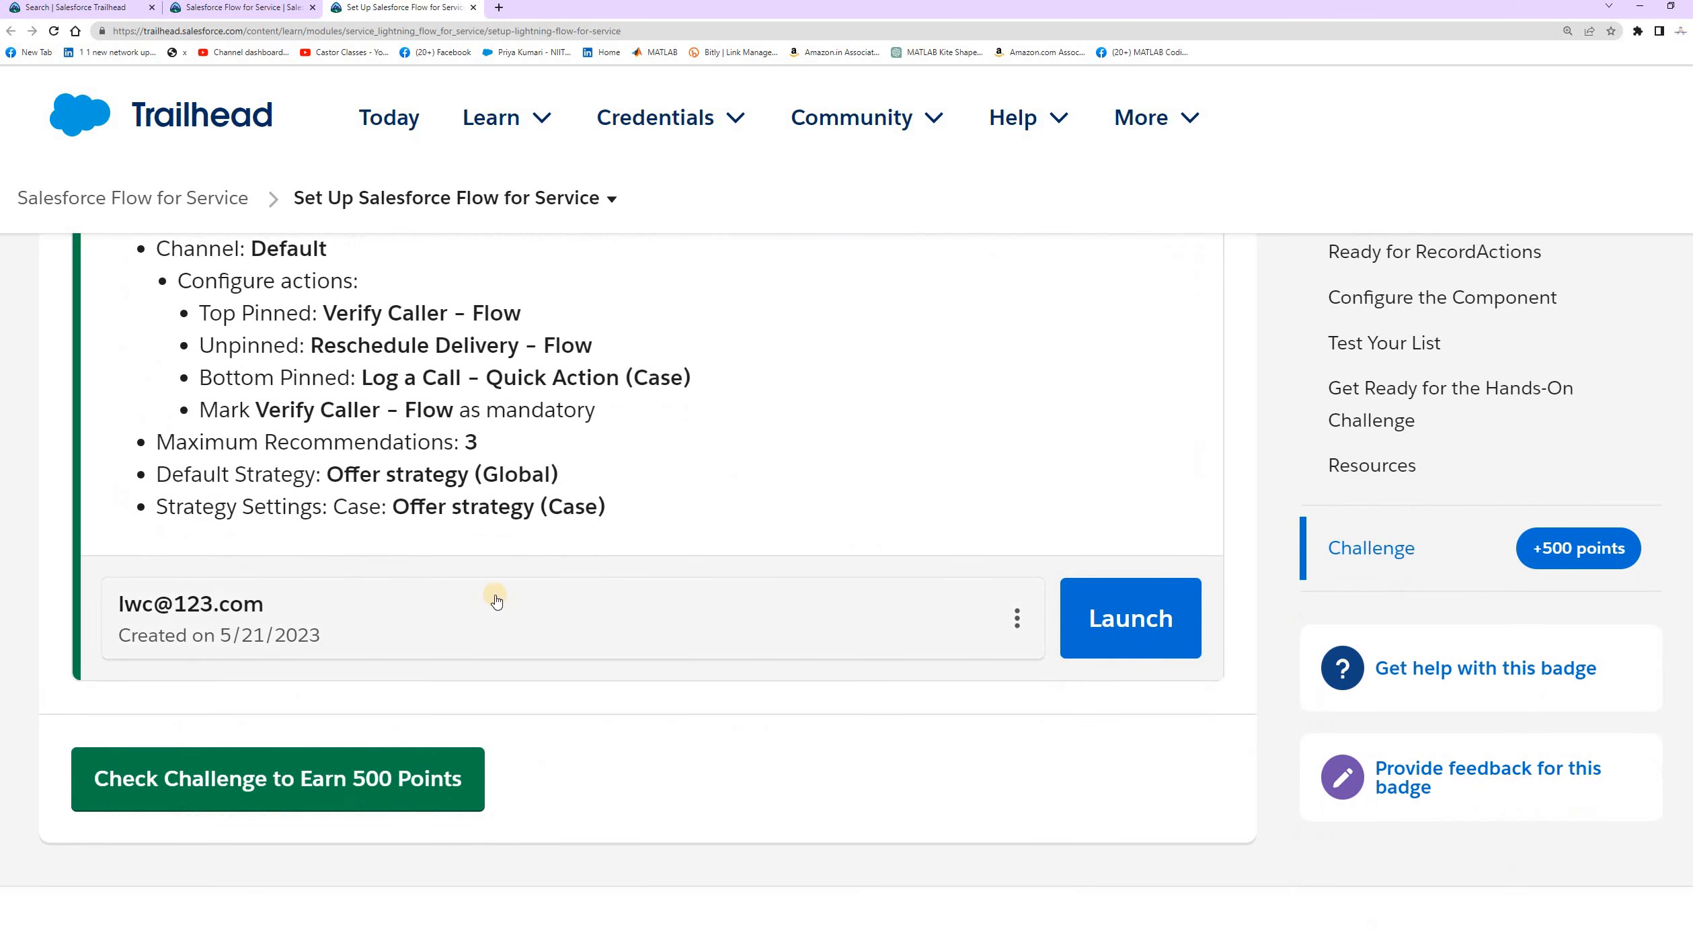
pyautogui.click(1127, 619)
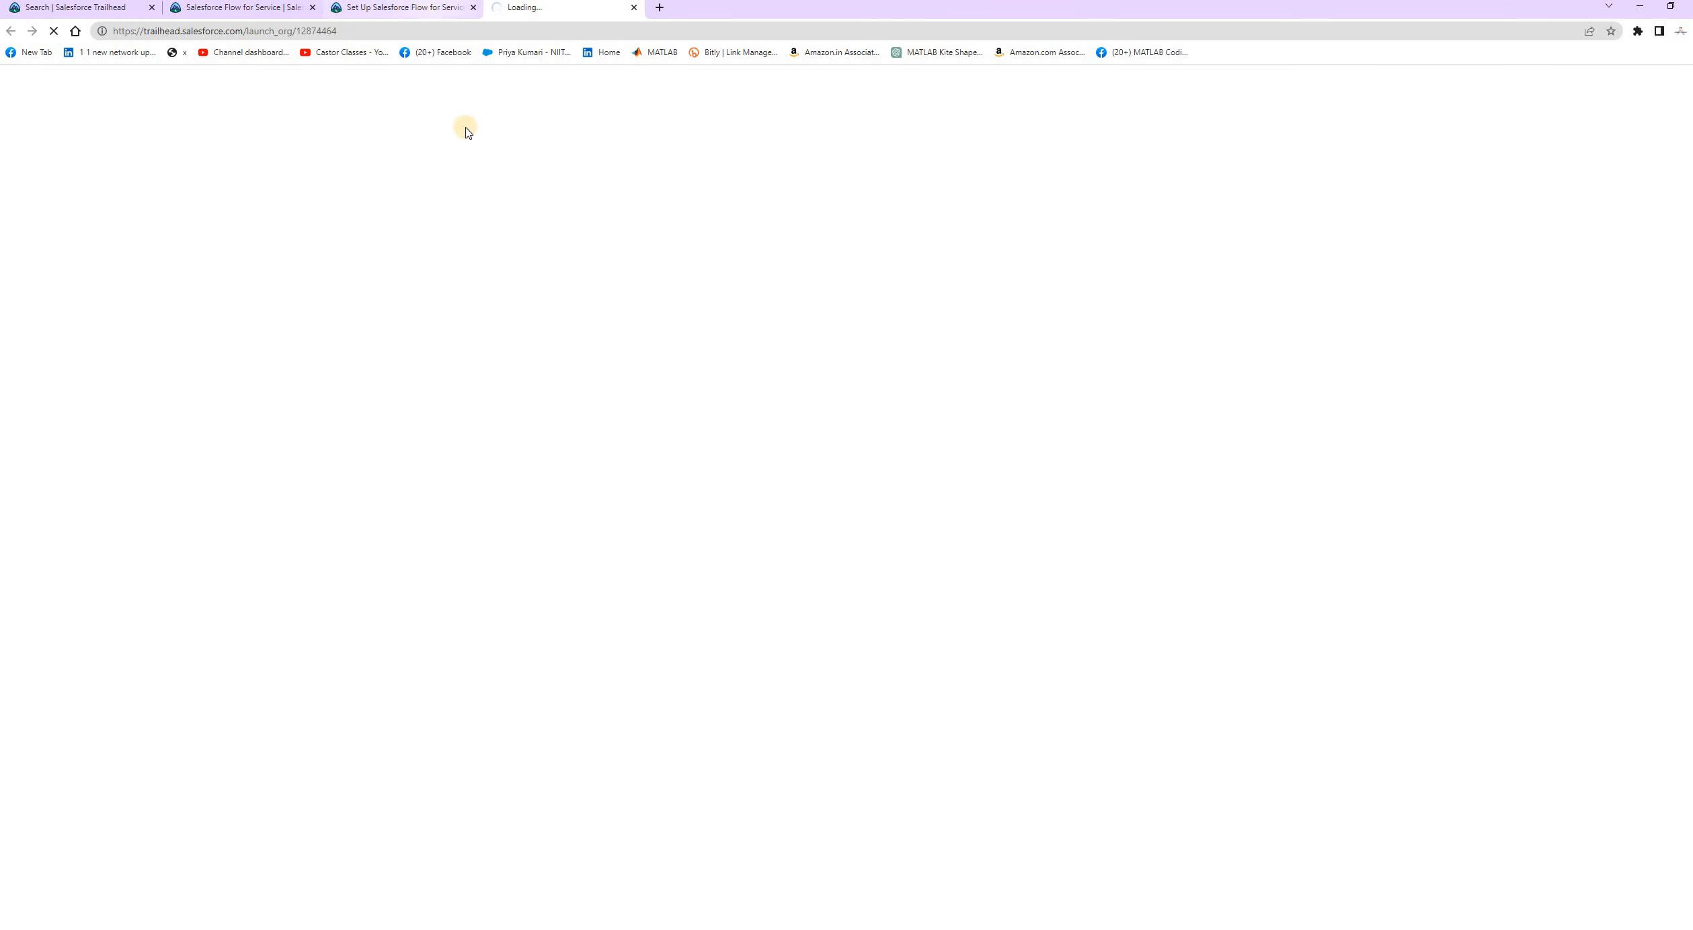
# Return to the unit's Get Ready section and read the guidance on the Install a Package tab and the AppExchange link
pyautogui.click(420, 7)
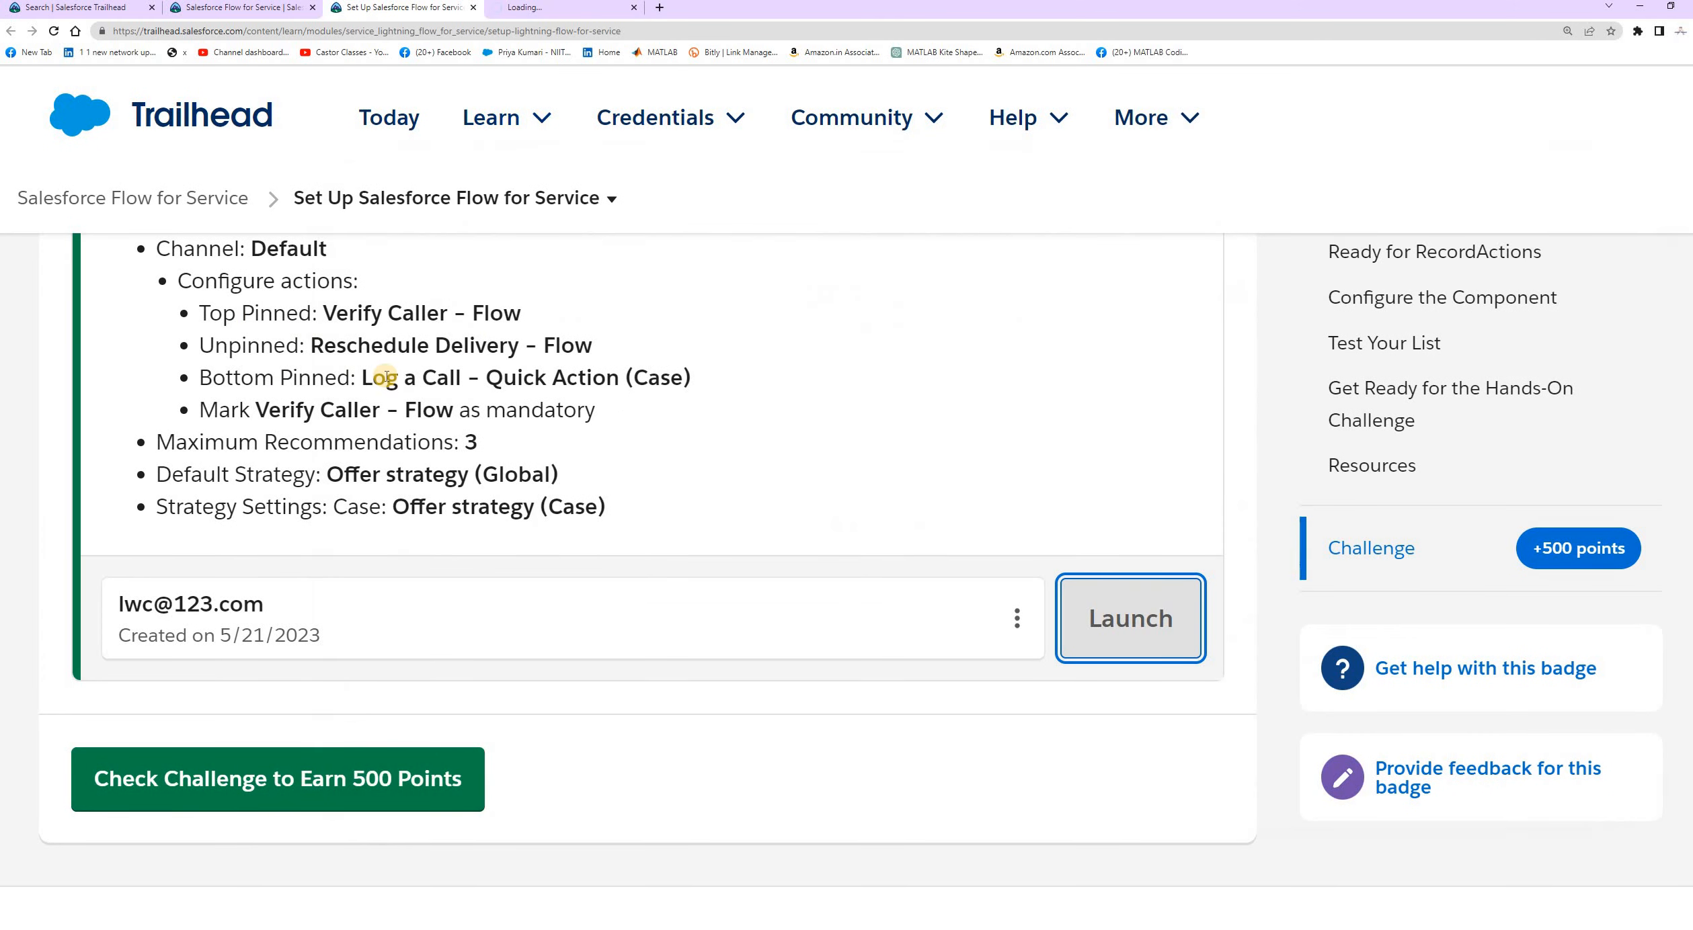
pyautogui.scroll(2, 403, 313)
pyautogui.scroll(10, 402, 311)
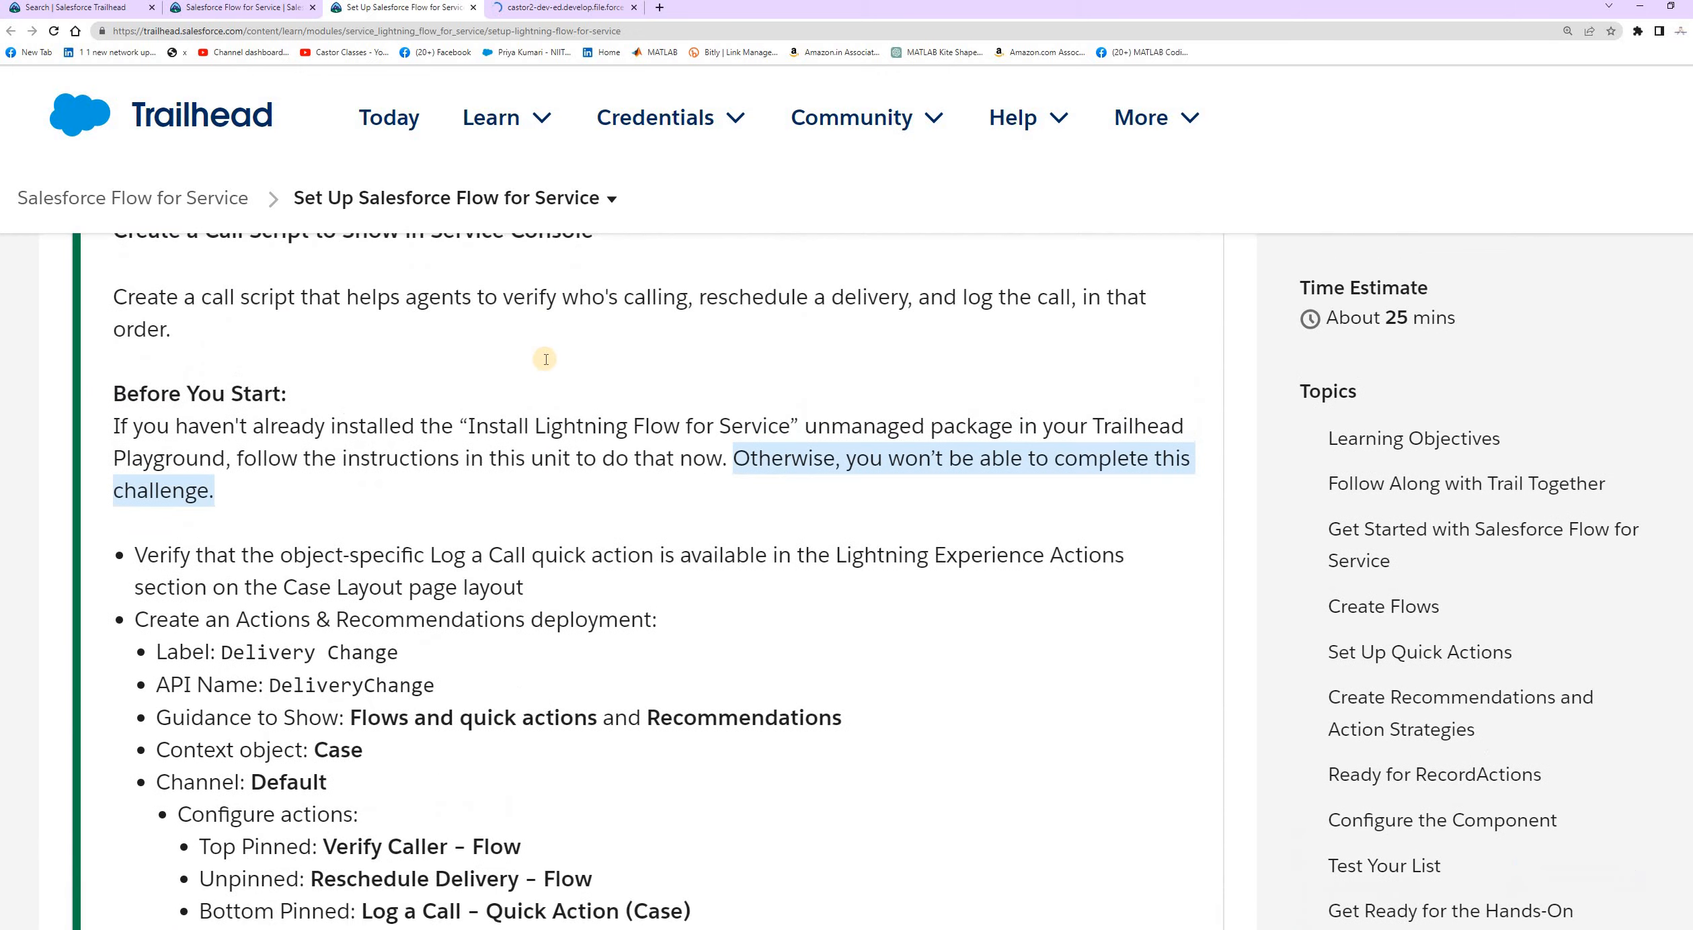
pyautogui.scroll(10, 558, 390)
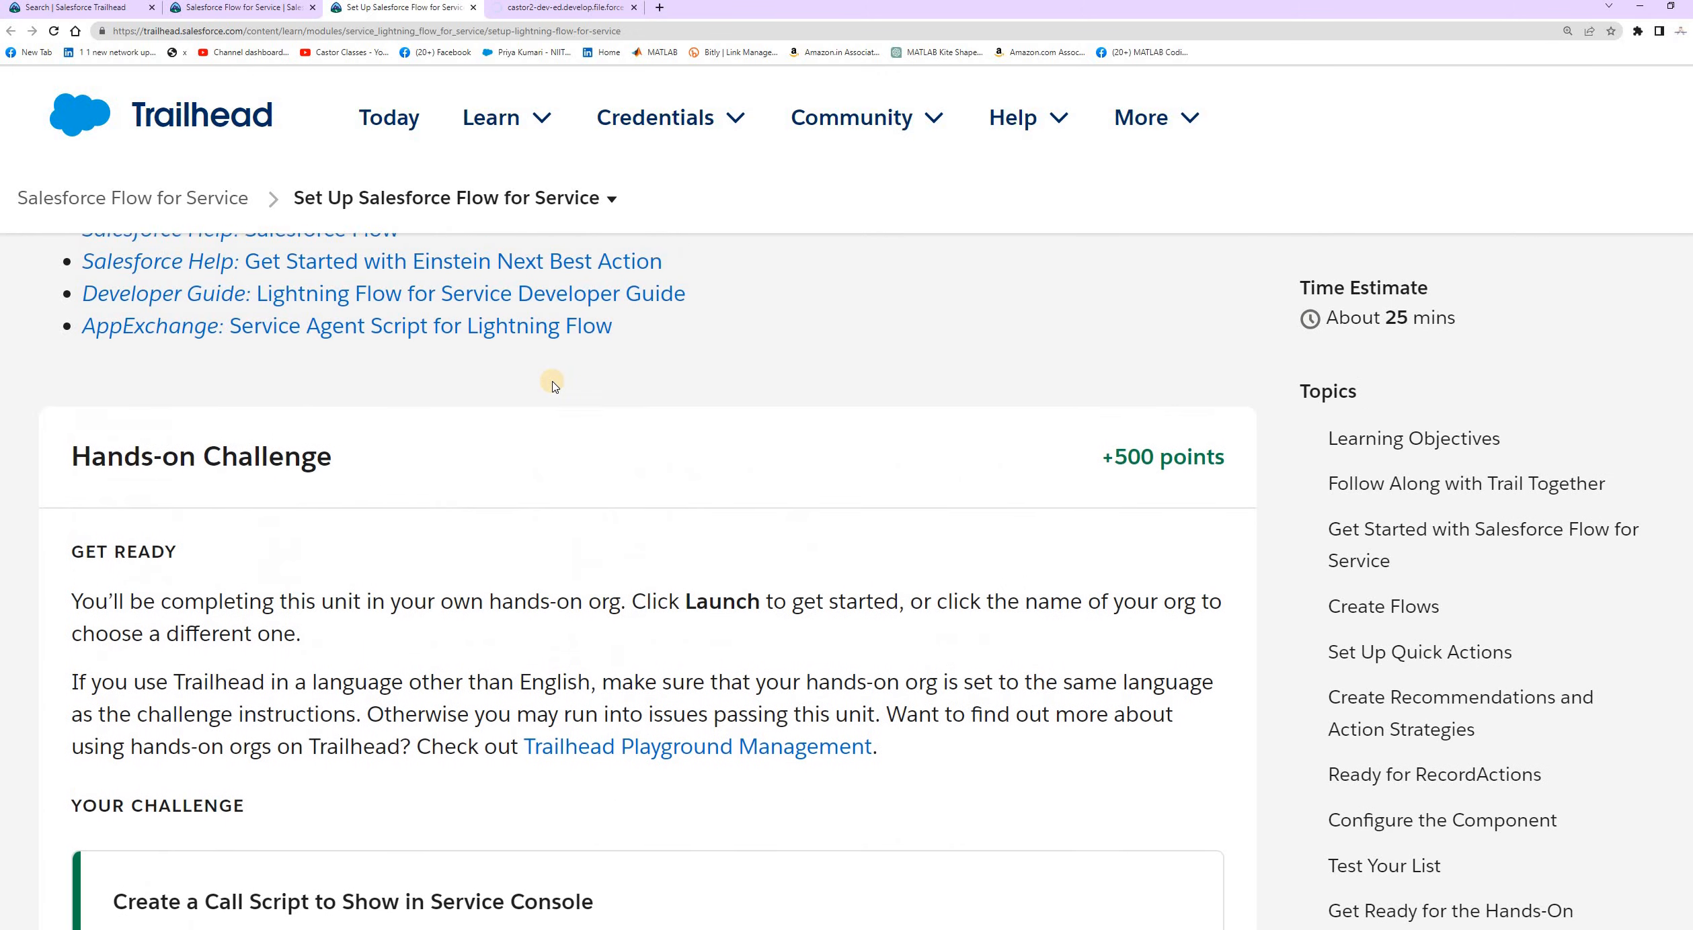
pyautogui.scroll(4, 552, 386)
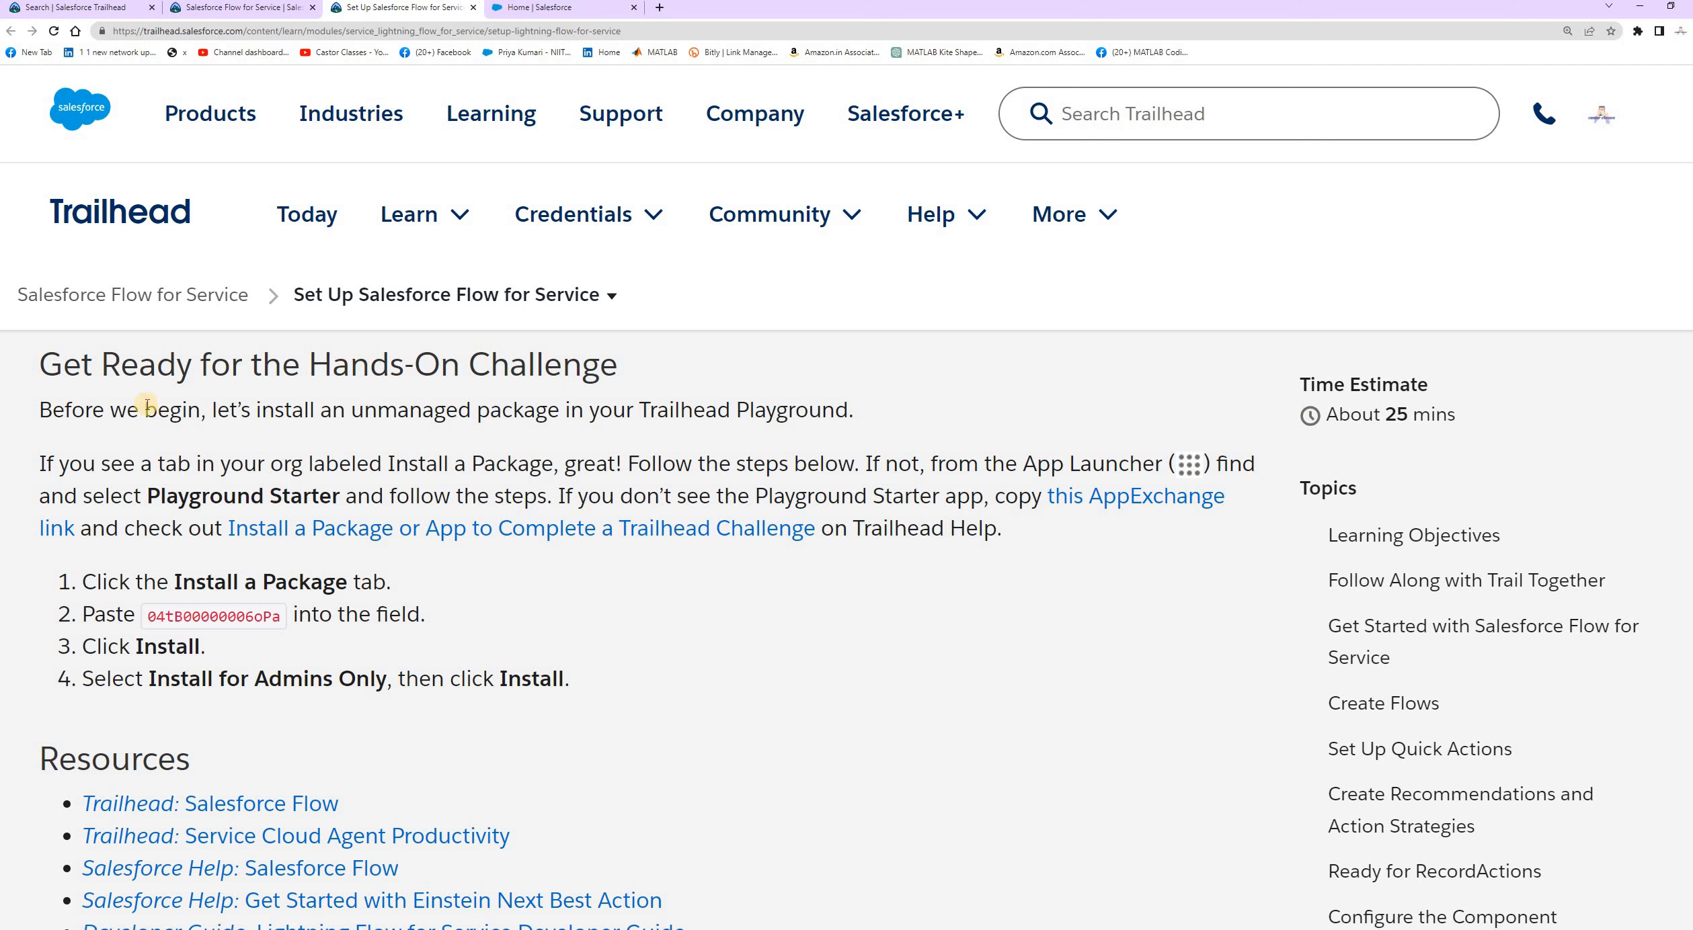
pyautogui.moveTo(45, 464); pyautogui.dragTo(243, 464)
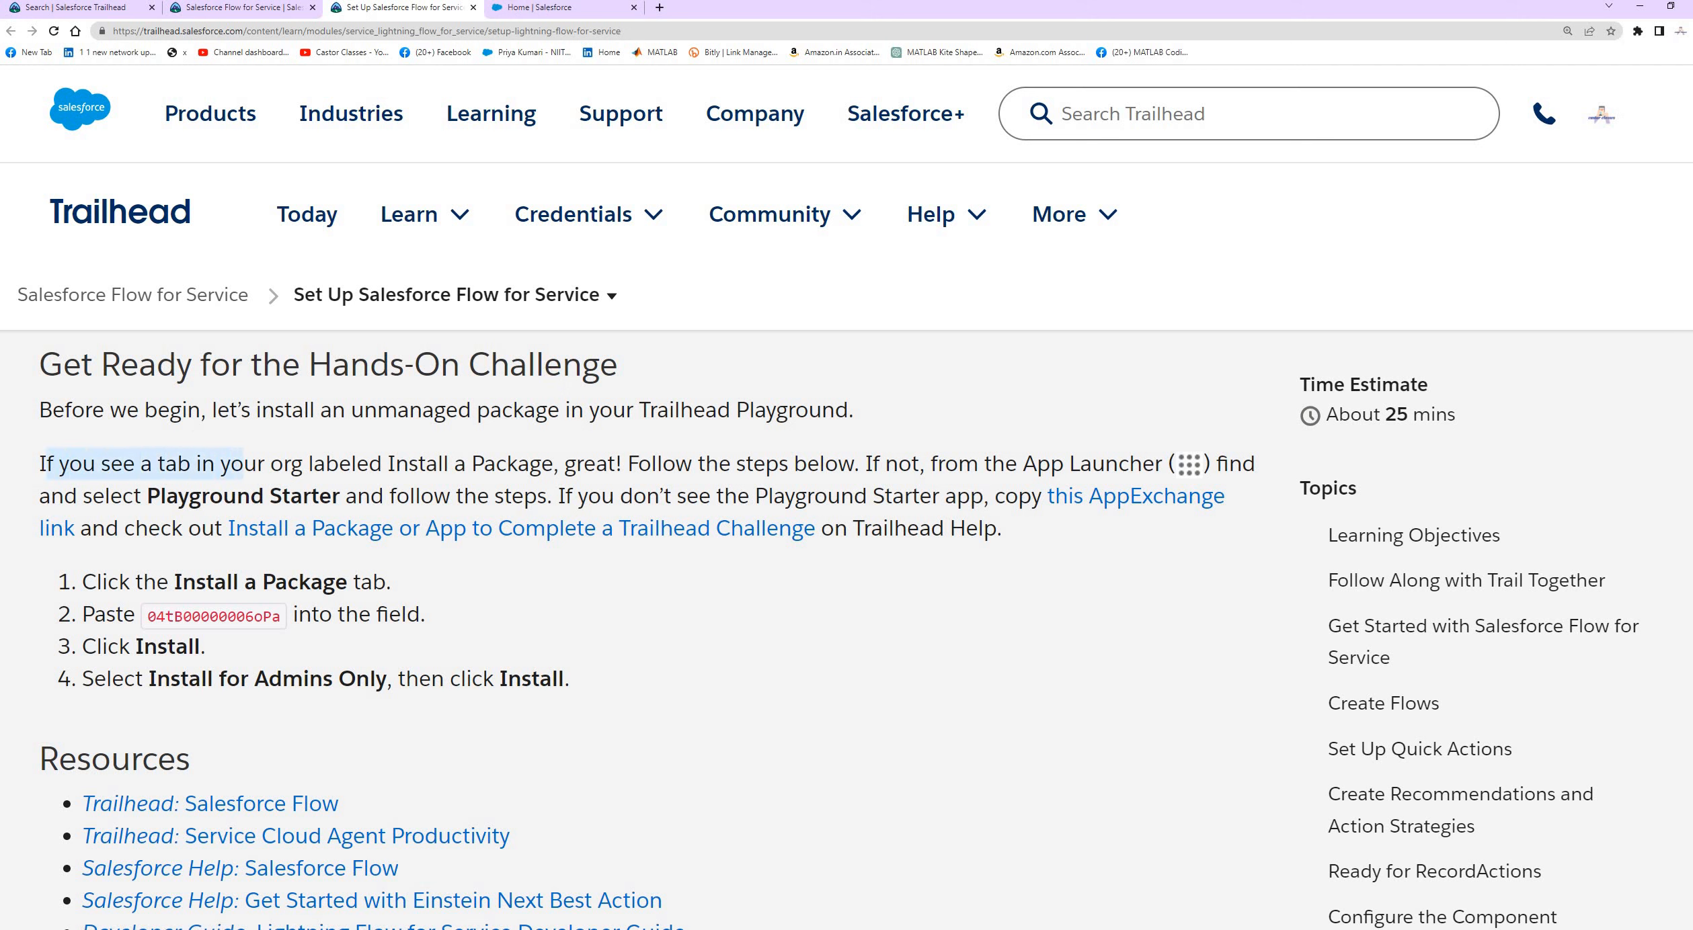
pyautogui.moveTo(24, 358); pyautogui.dragTo(672, 371)
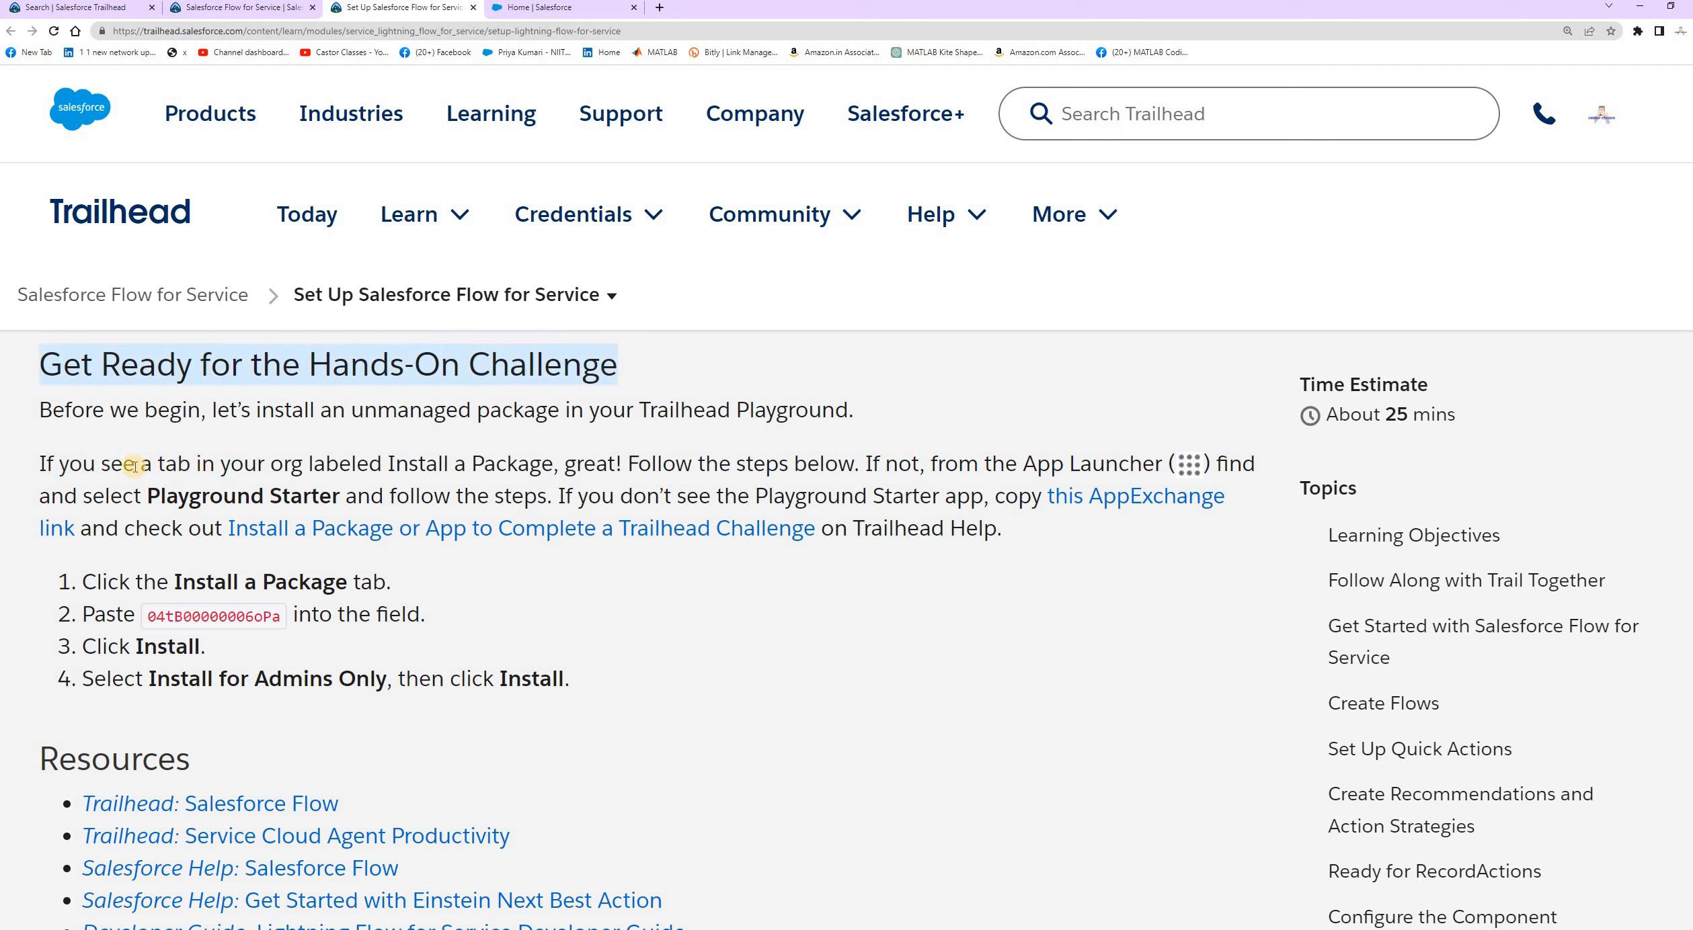
pyautogui.moveTo(162, 464); pyautogui.dragTo(600, 464)
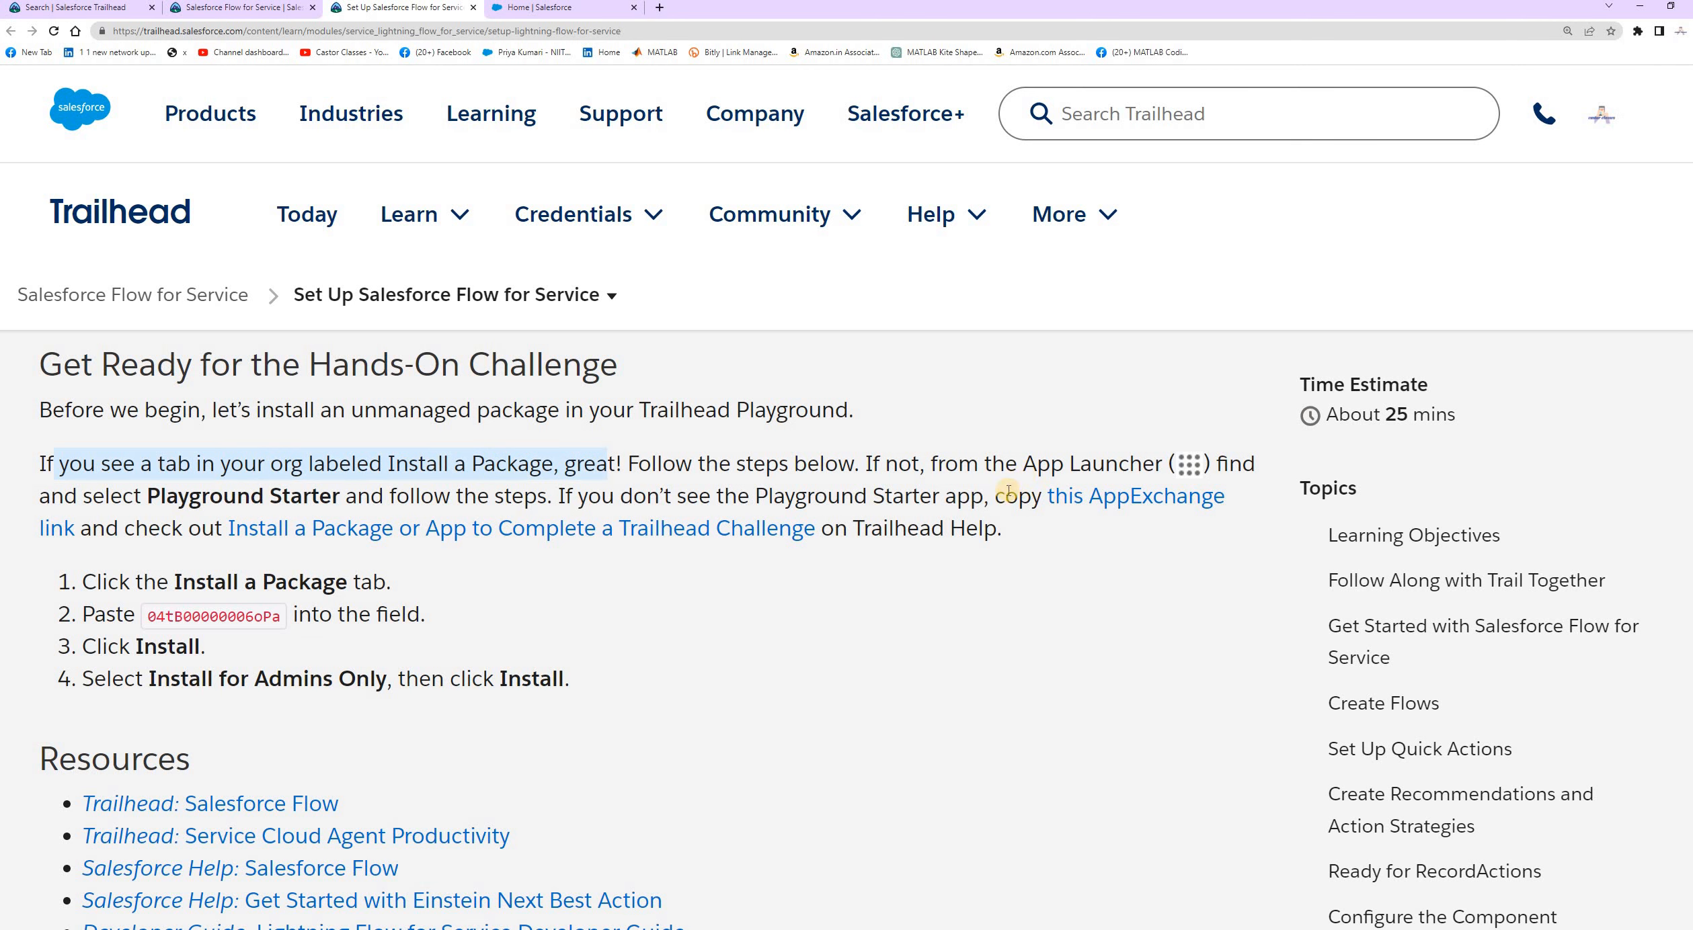
pyautogui.moveTo(1001, 494); pyautogui.dragTo(1118, 519)
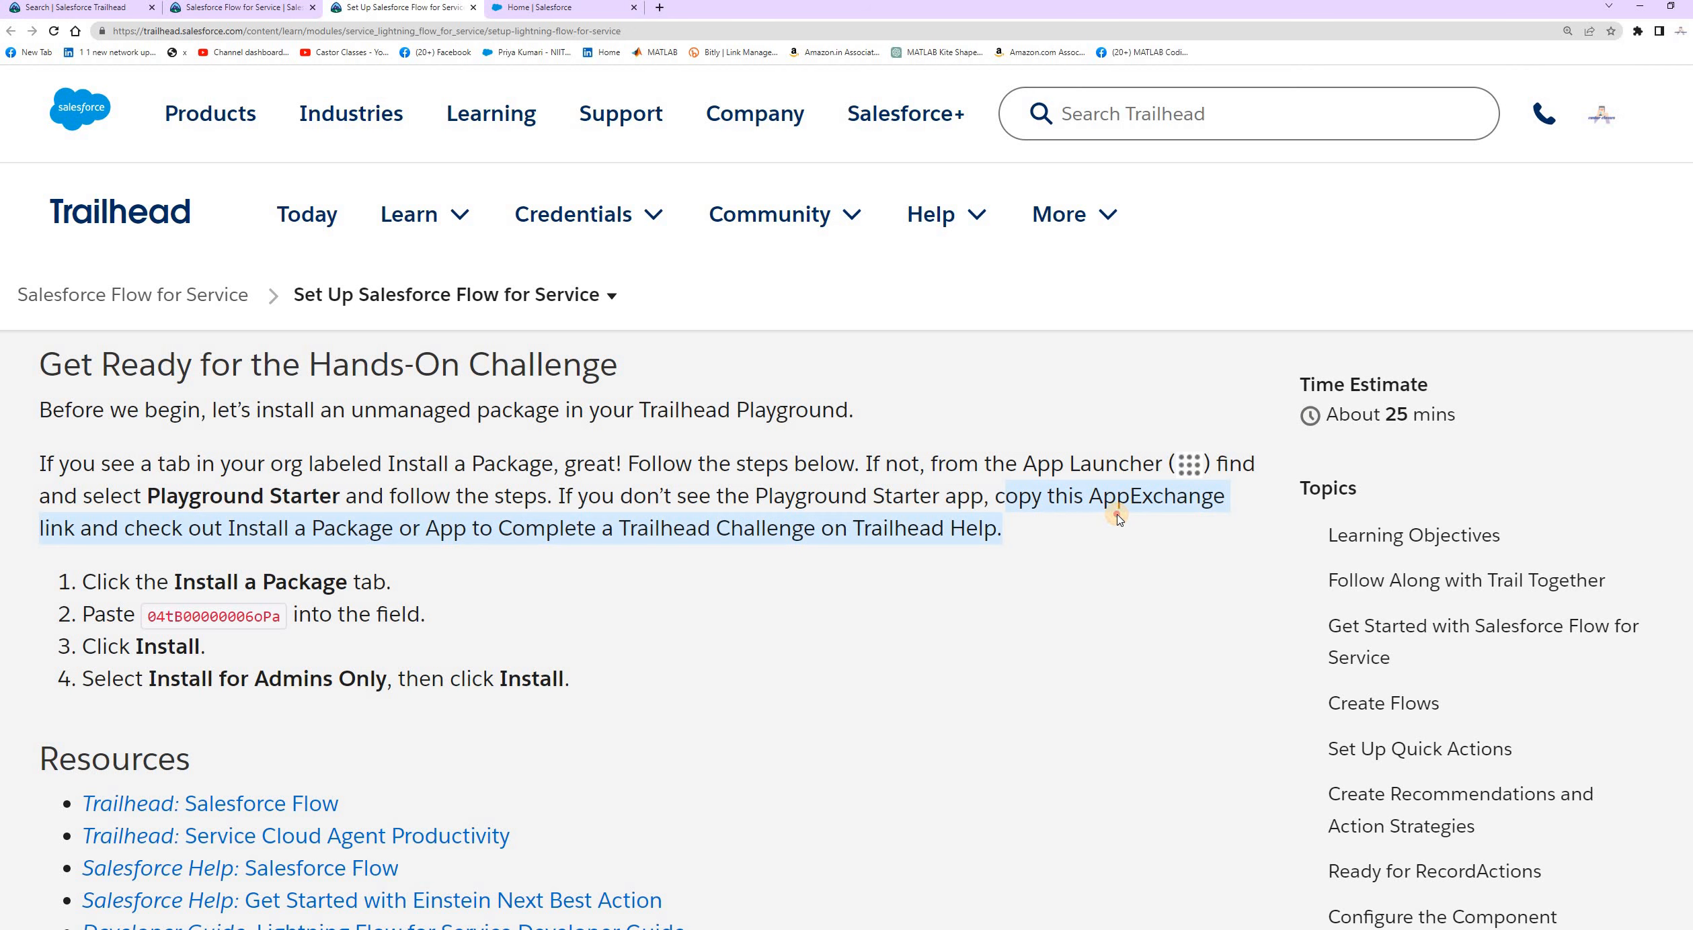
pyautogui.click(781, 628)
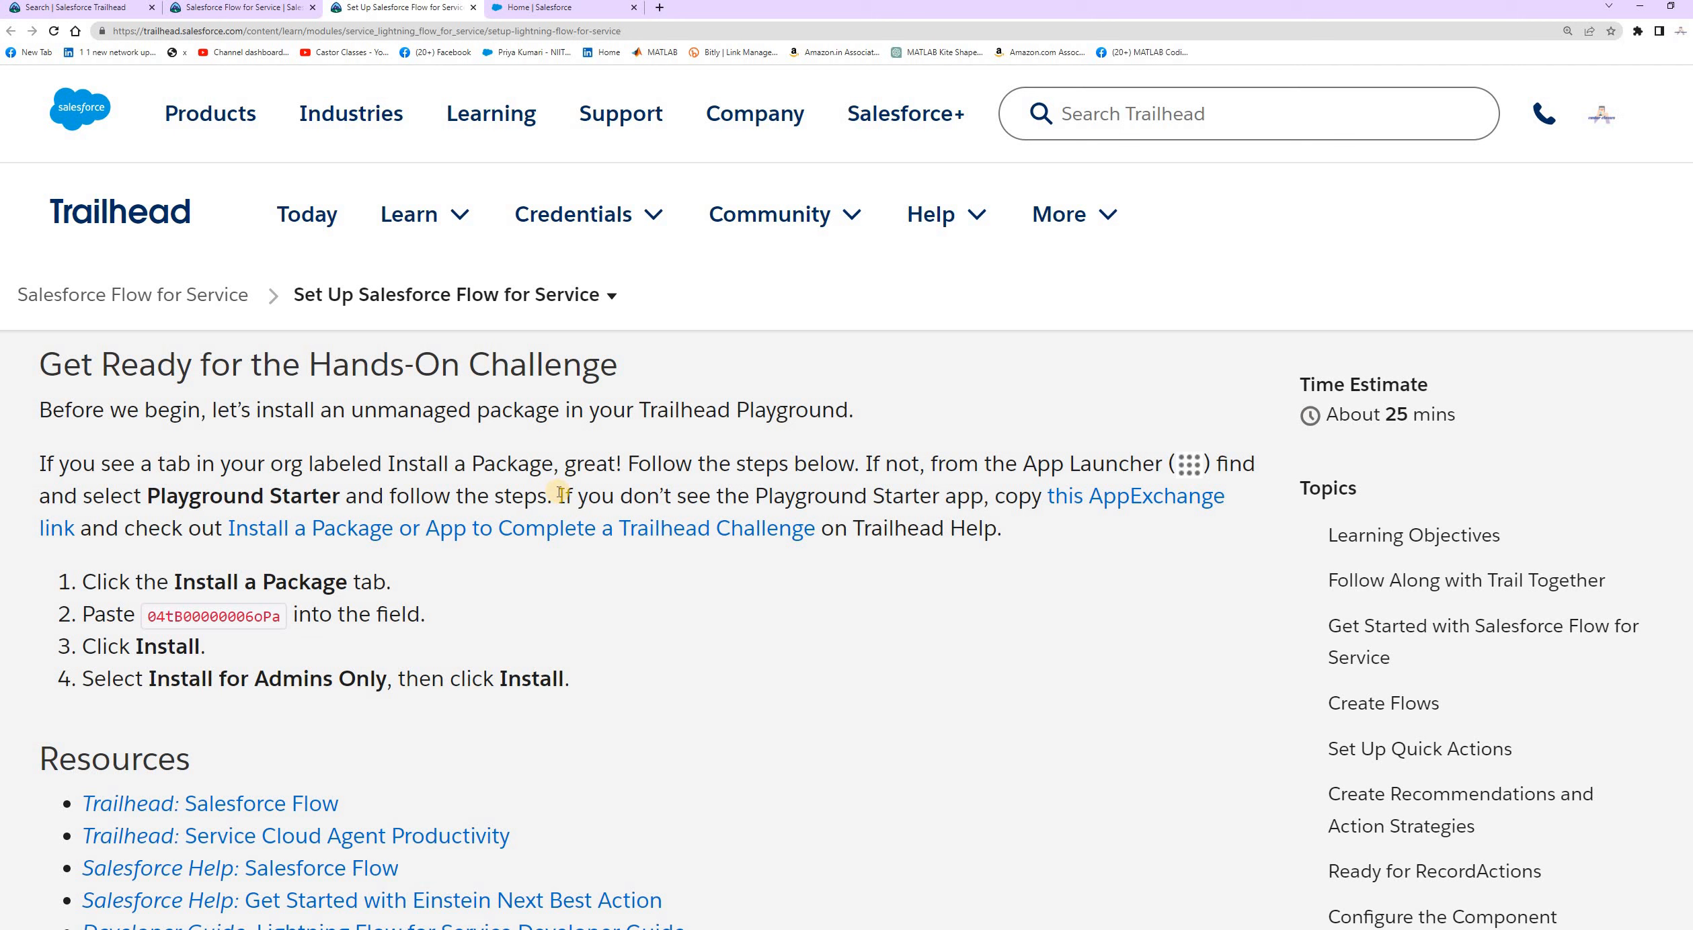
# Read the fallback instructions for finding the Playground Starter app and the four steps for installing the package
pyautogui.moveTo(560, 495); pyautogui.dragTo(670, 489)
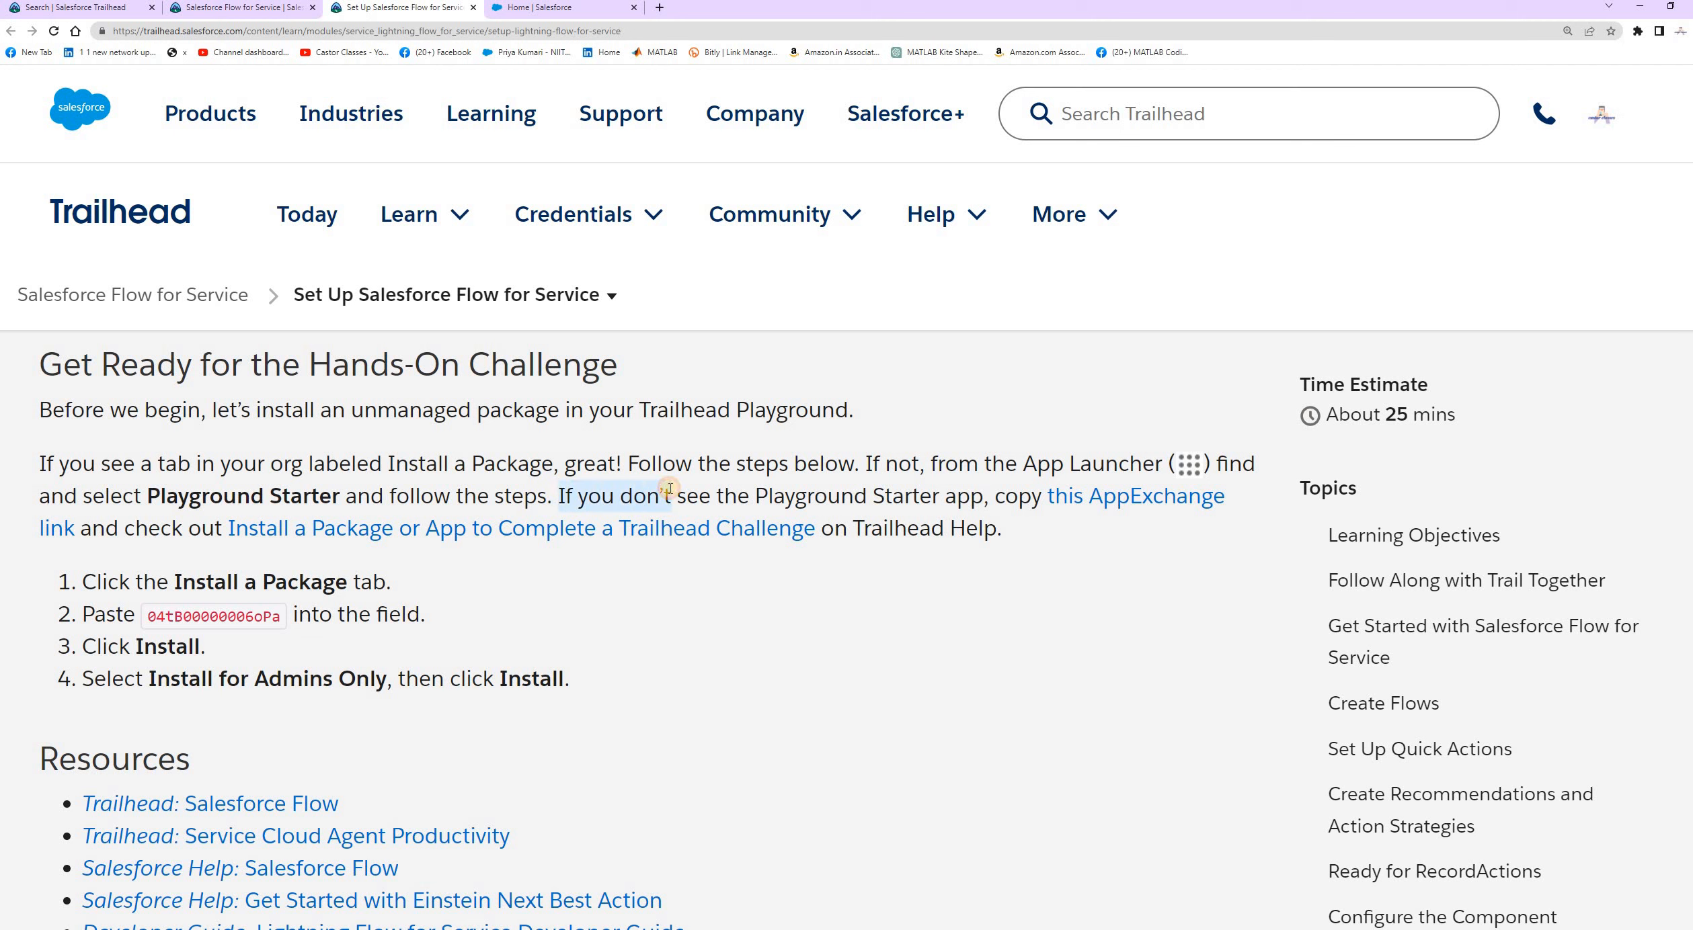
pyautogui.click(884, 496)
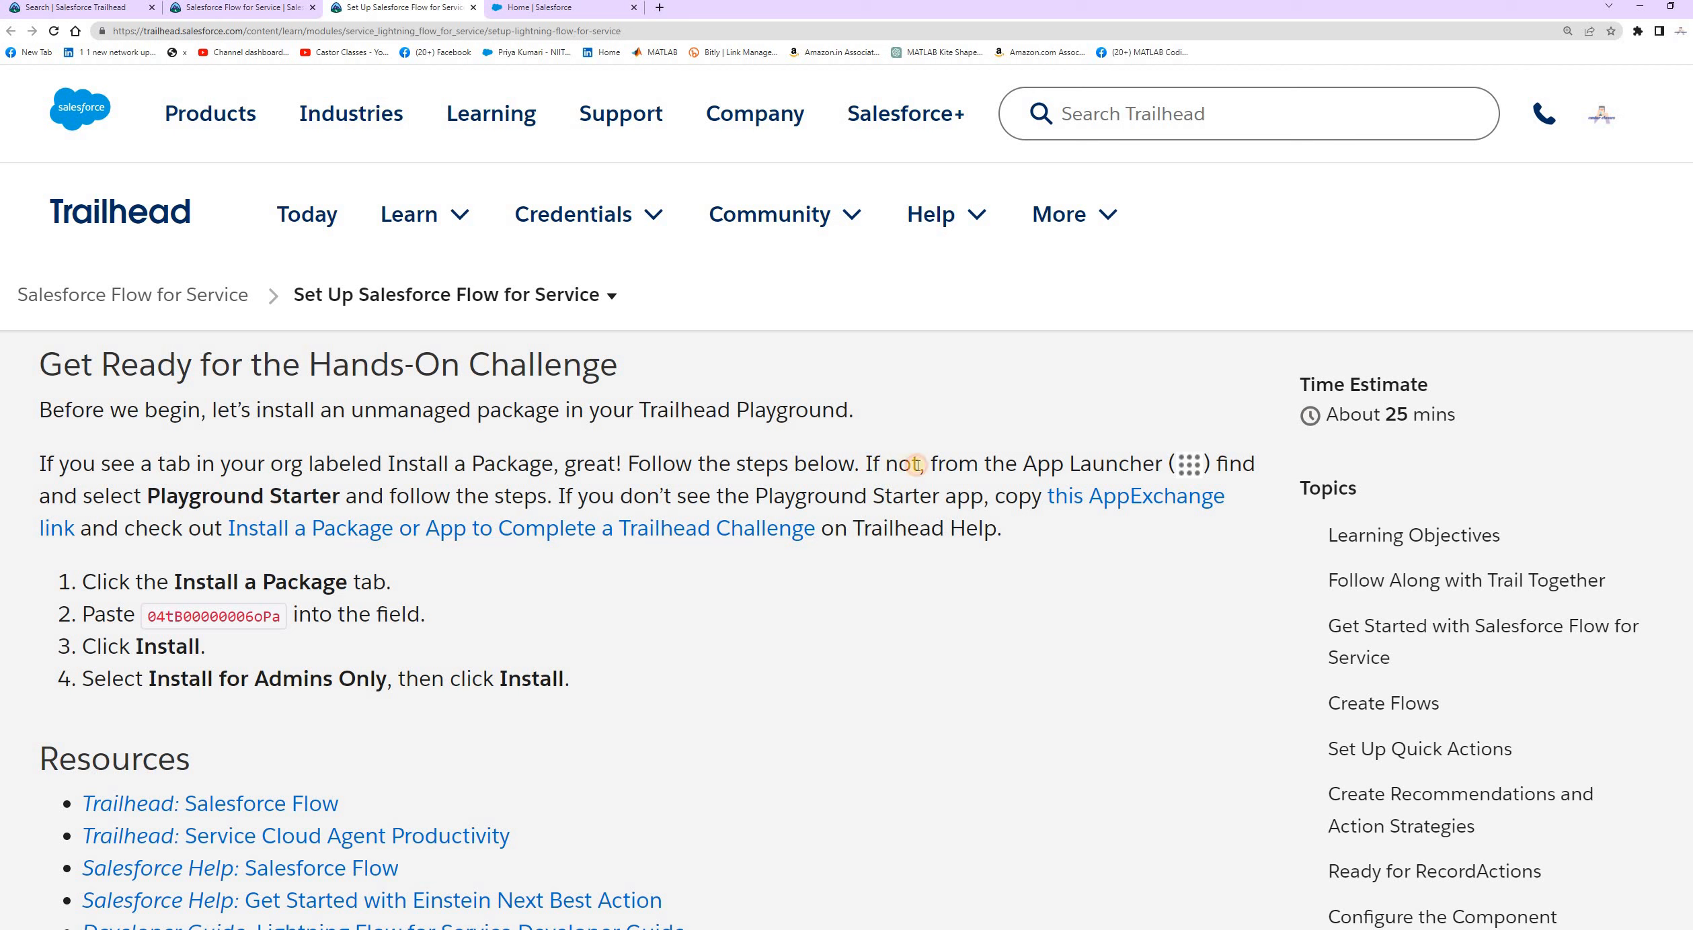
pyautogui.moveTo(914, 463); pyautogui.dragTo(1237, 497)
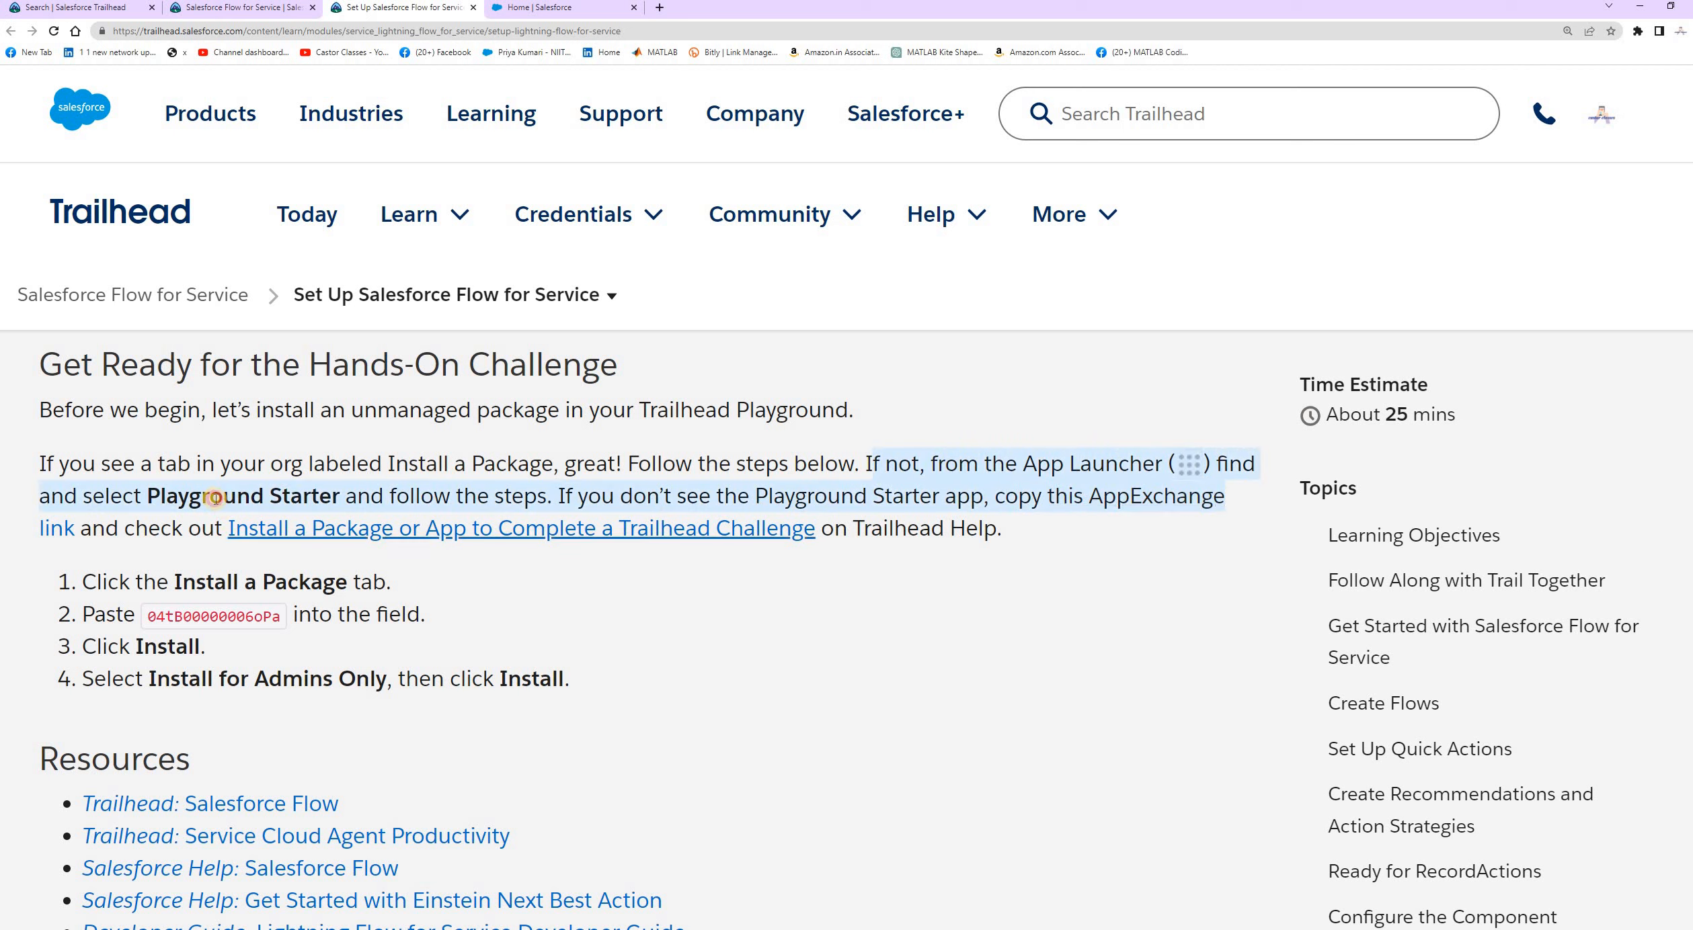
pyautogui.moveTo(149, 494); pyautogui.dragTo(336, 496)
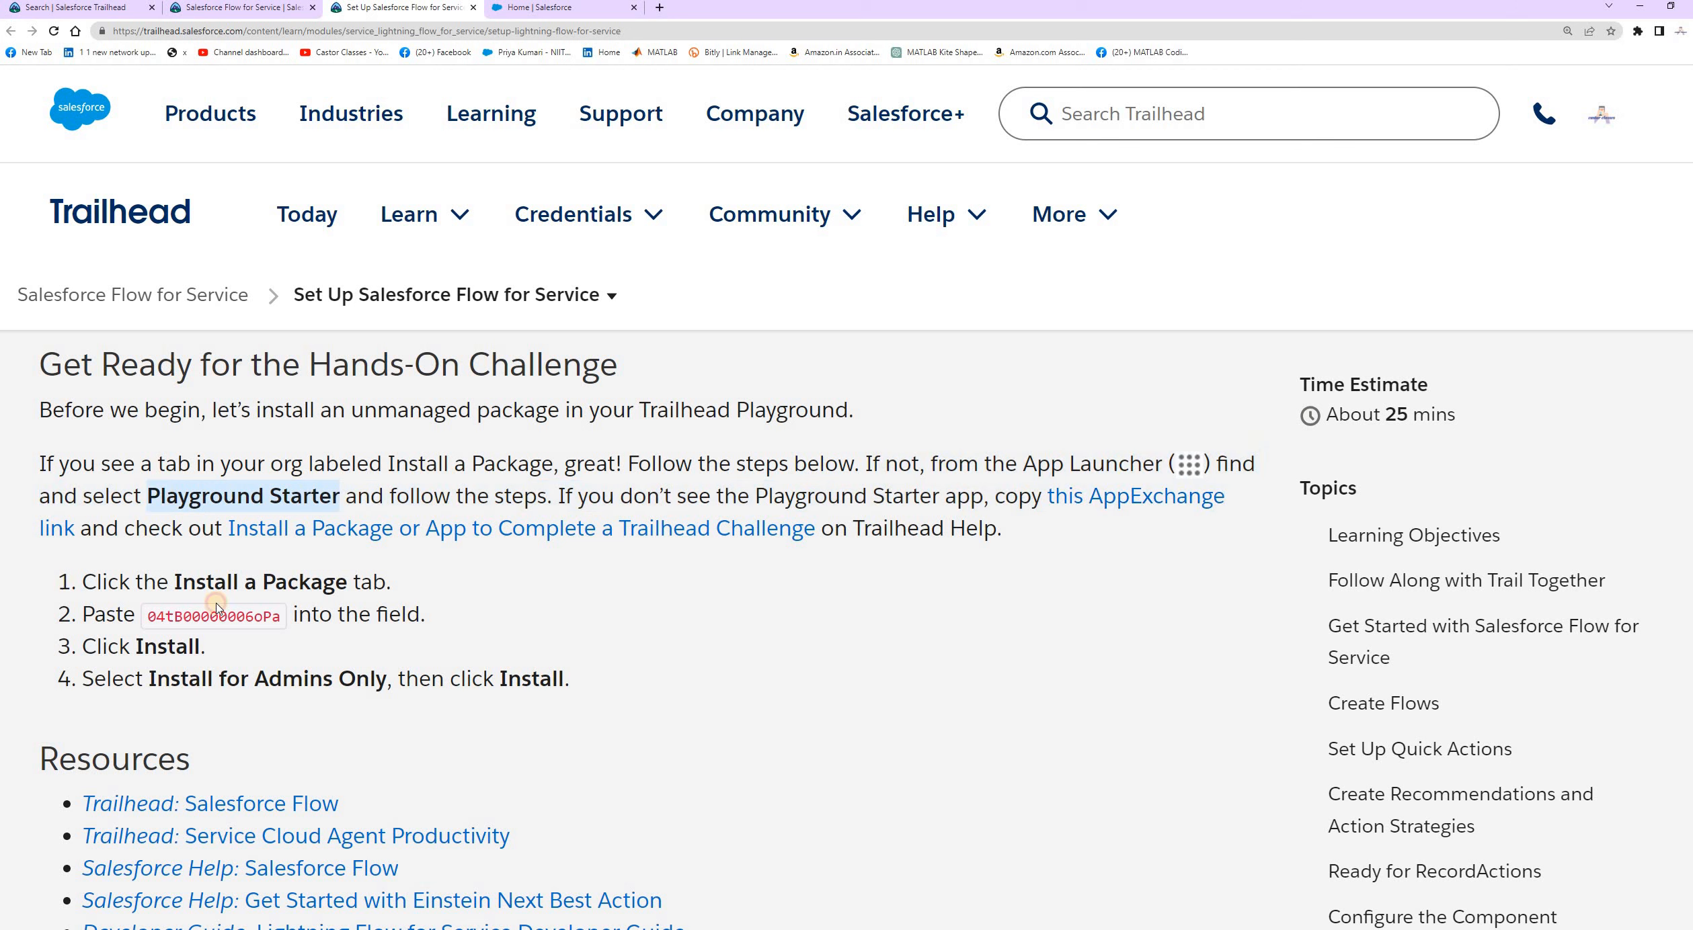
pyautogui.moveTo(74, 581); pyautogui.dragTo(589, 690)
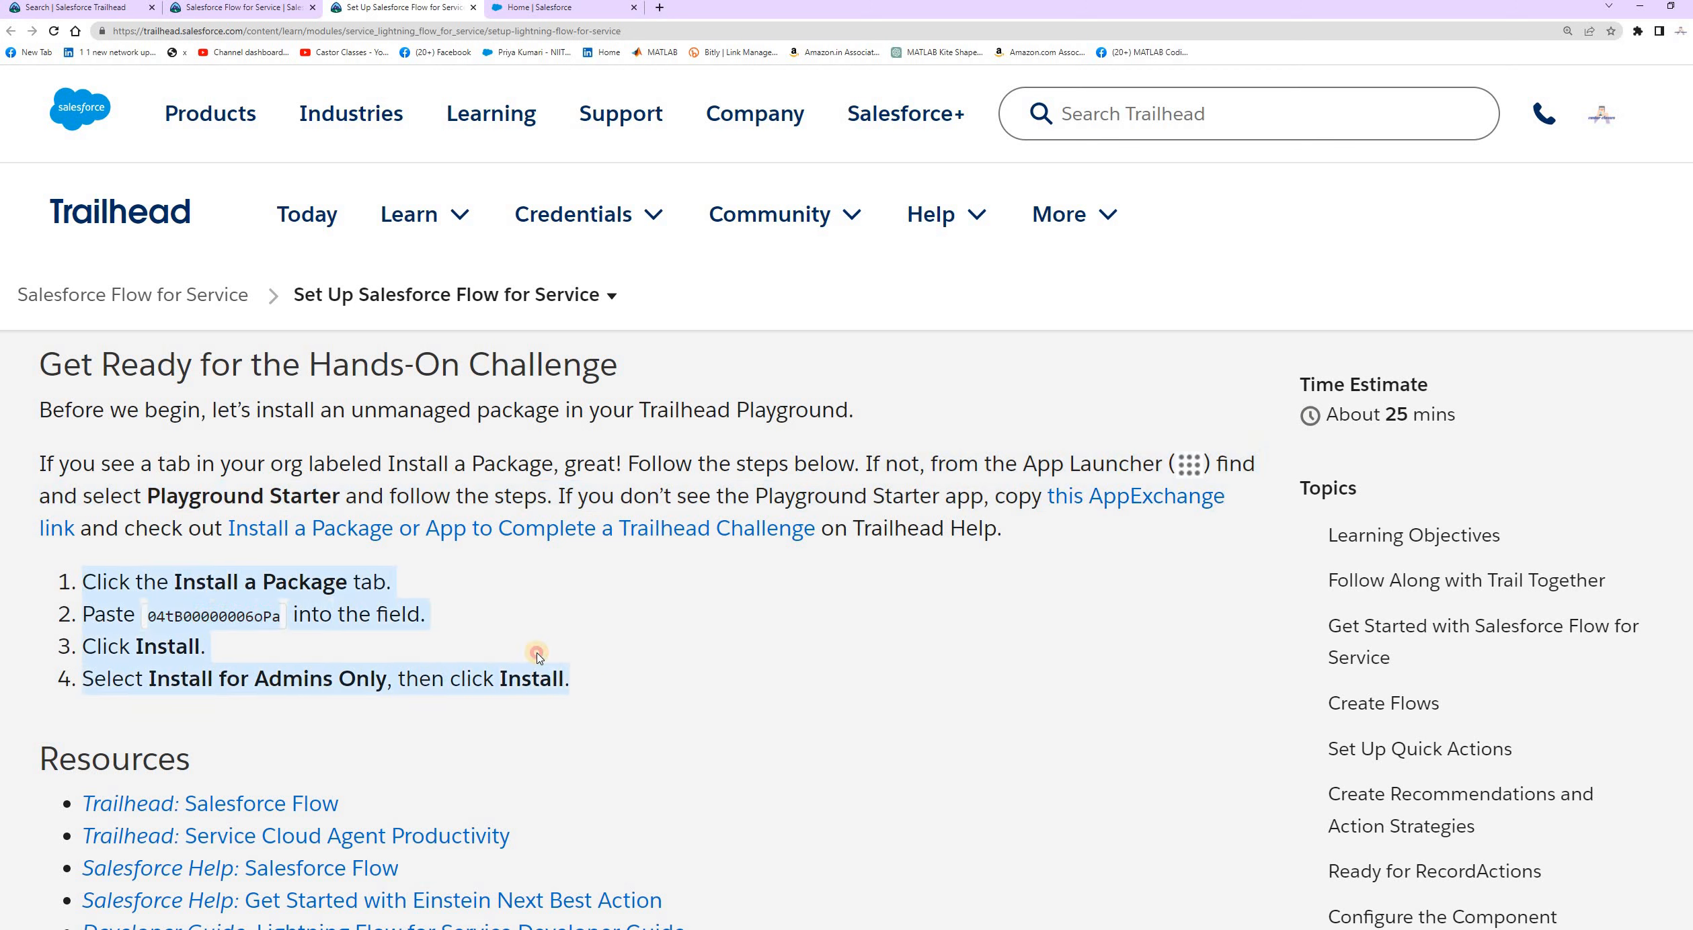
pyautogui.doubleClick(293, 493)
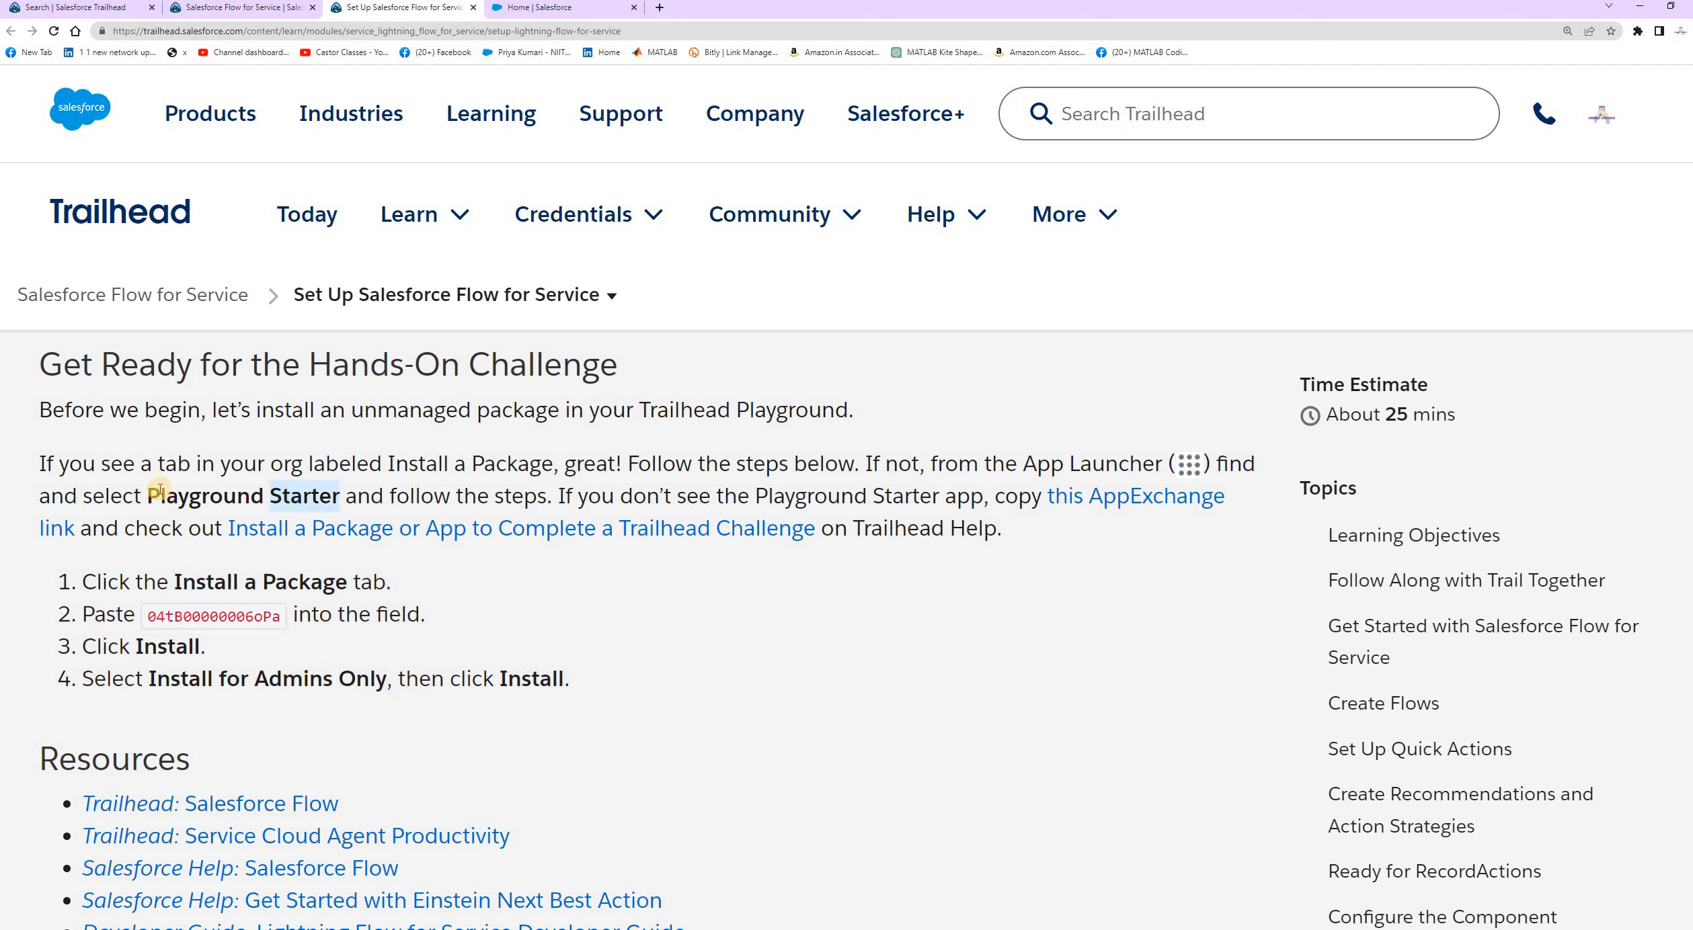
pyautogui.moveTo(71, 581); pyautogui.dragTo(578, 671)
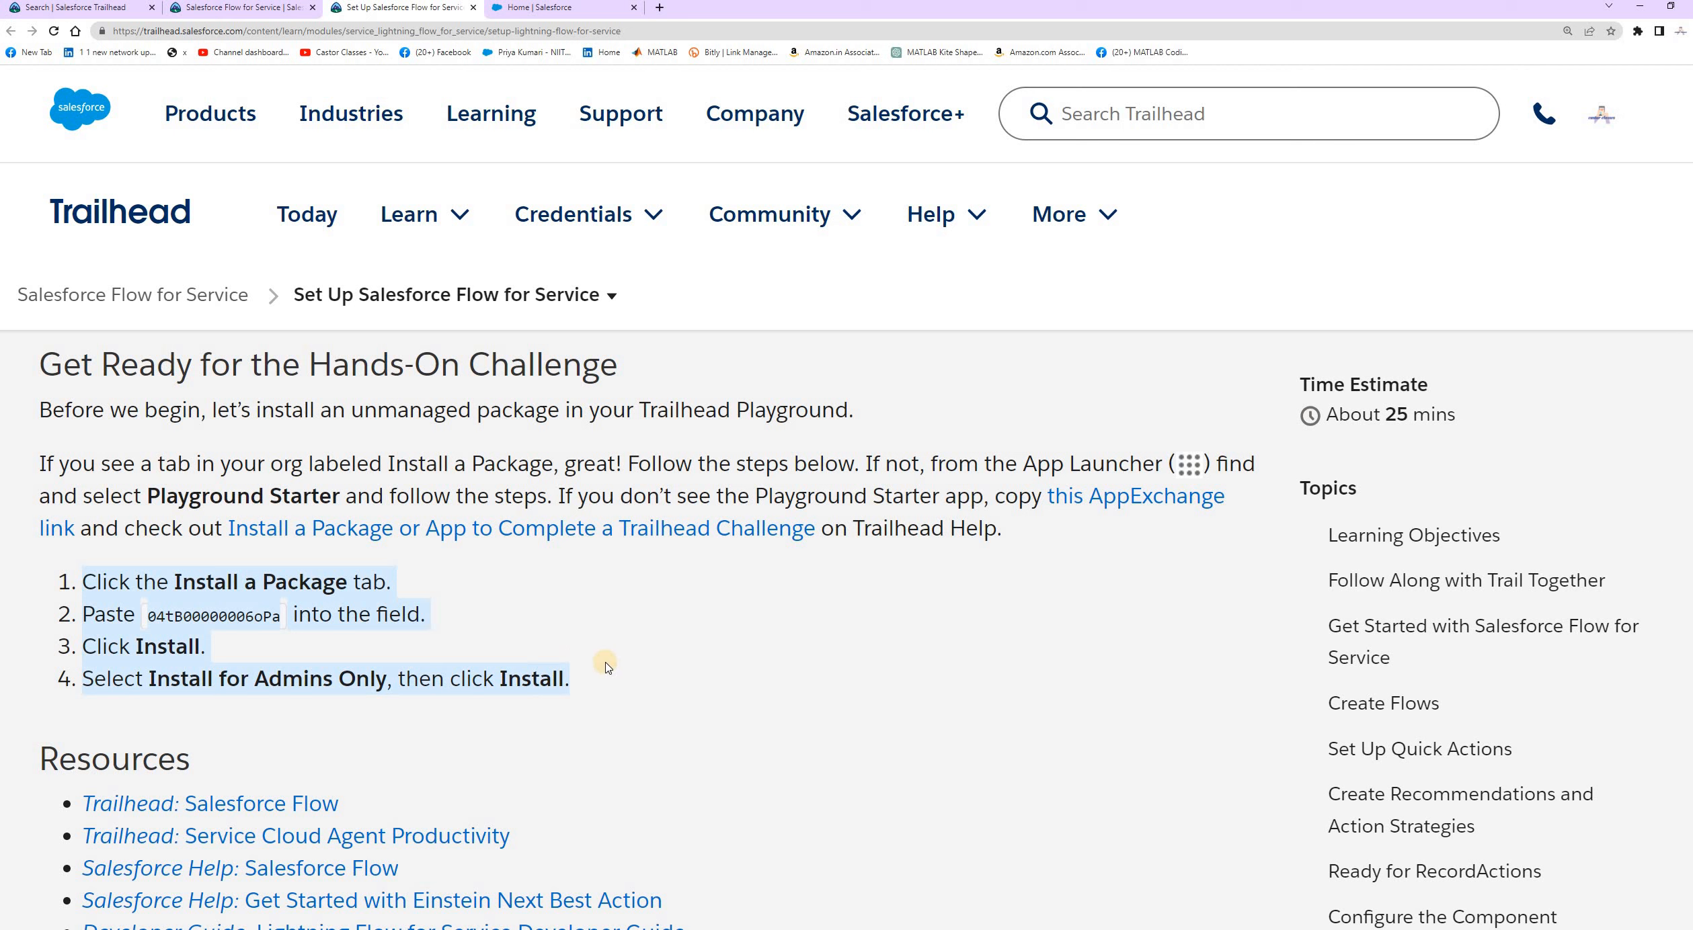
pyautogui.click(153, 495)
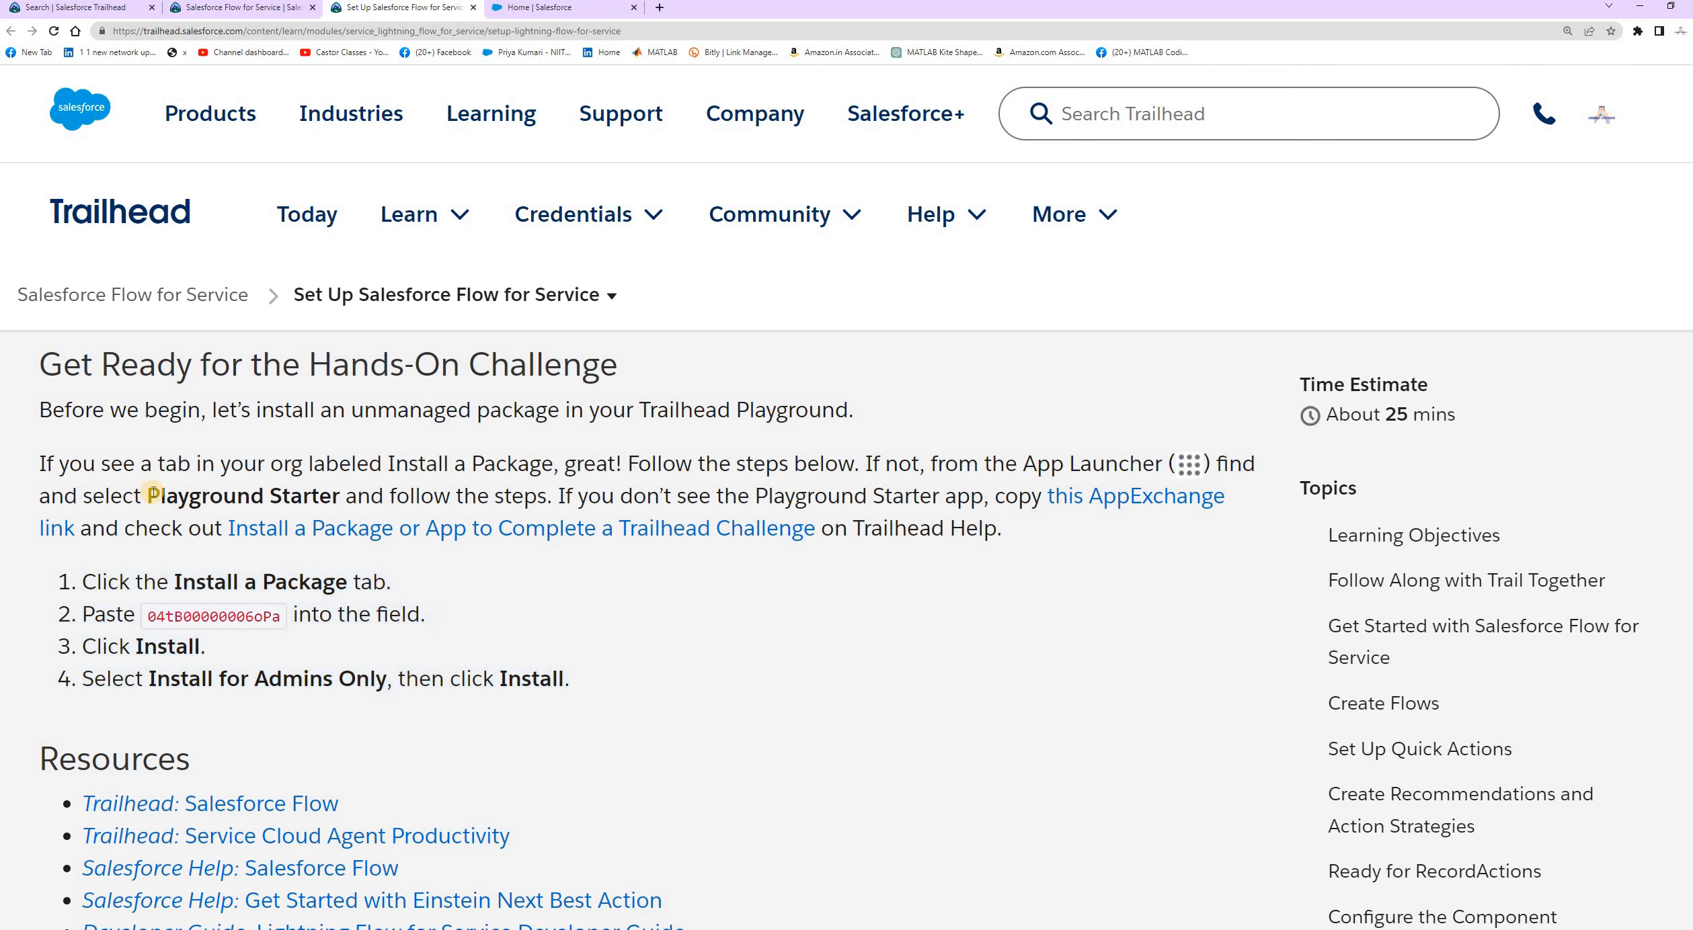
pyautogui.moveTo(149, 488); pyautogui.dragTo(338, 494)
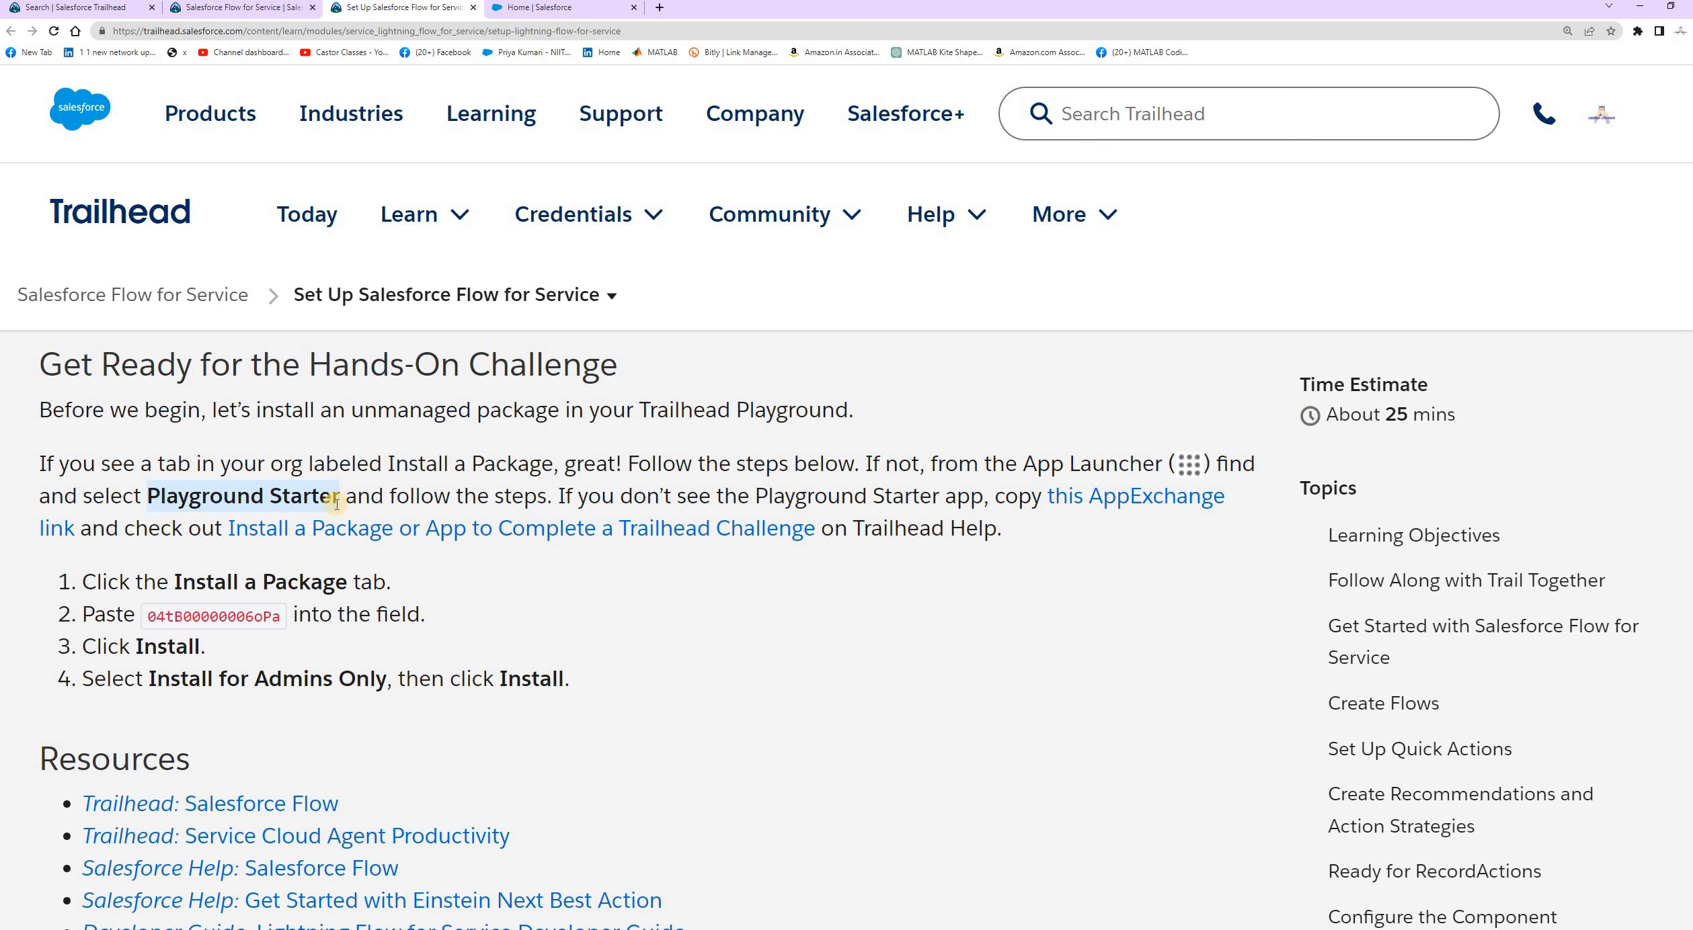
# Switch to the launched Salesforce org's Setup page and dismiss the browser's notification permission request
pyautogui.click(543, 20)
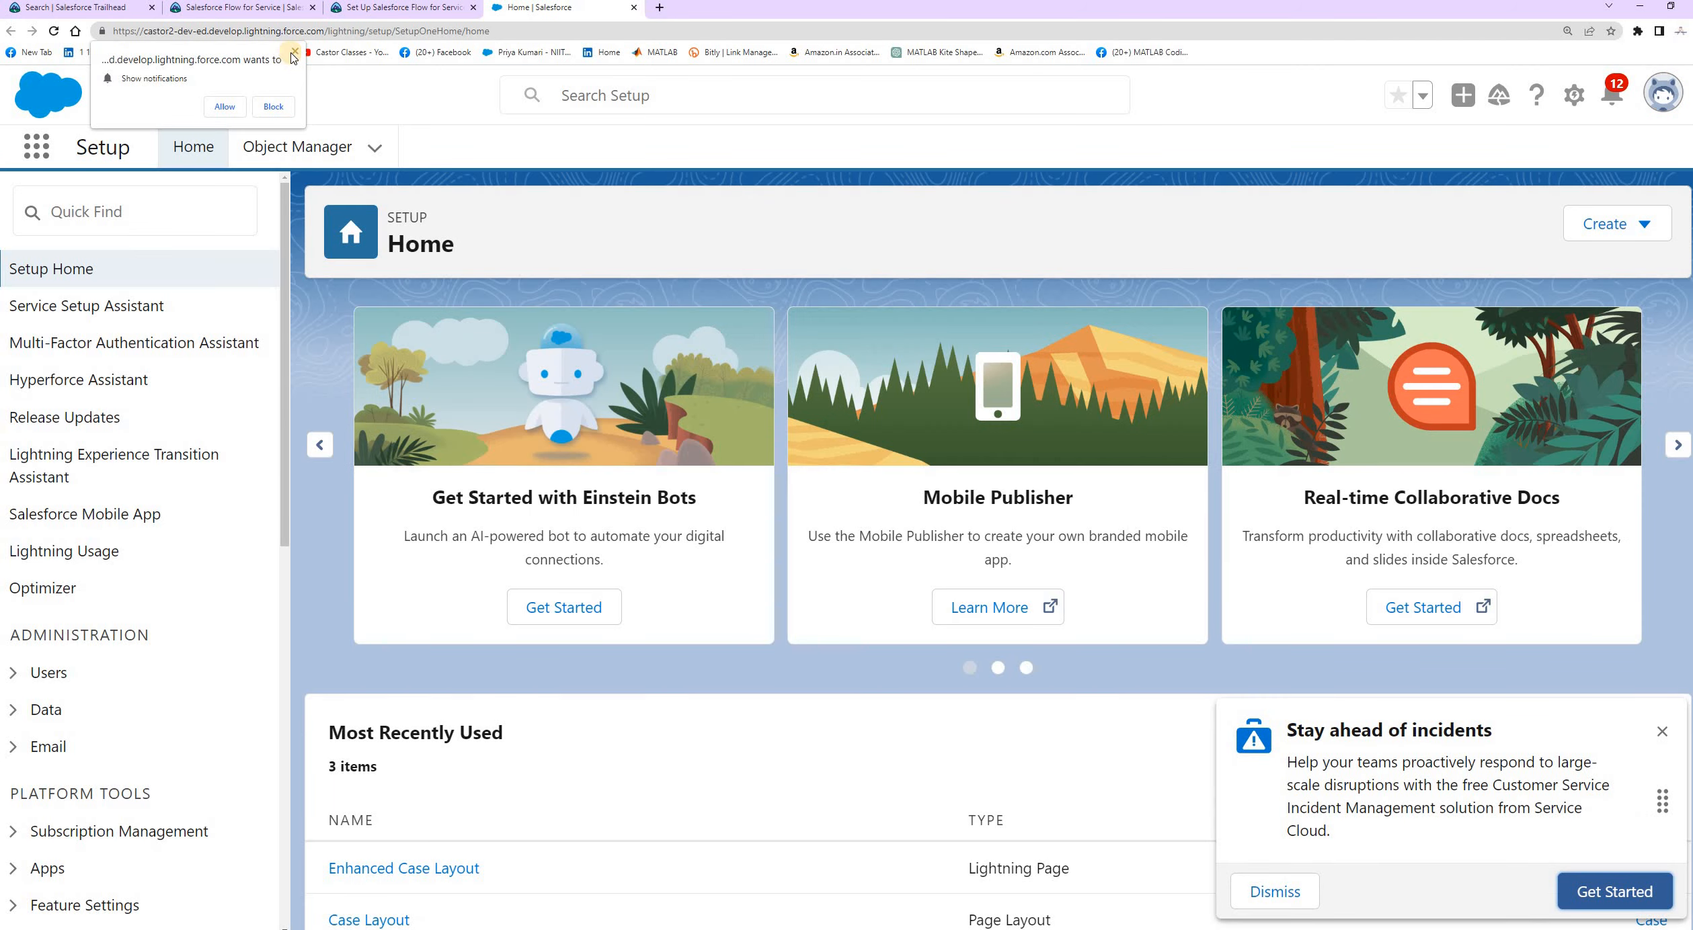
pyautogui.click(296, 52)
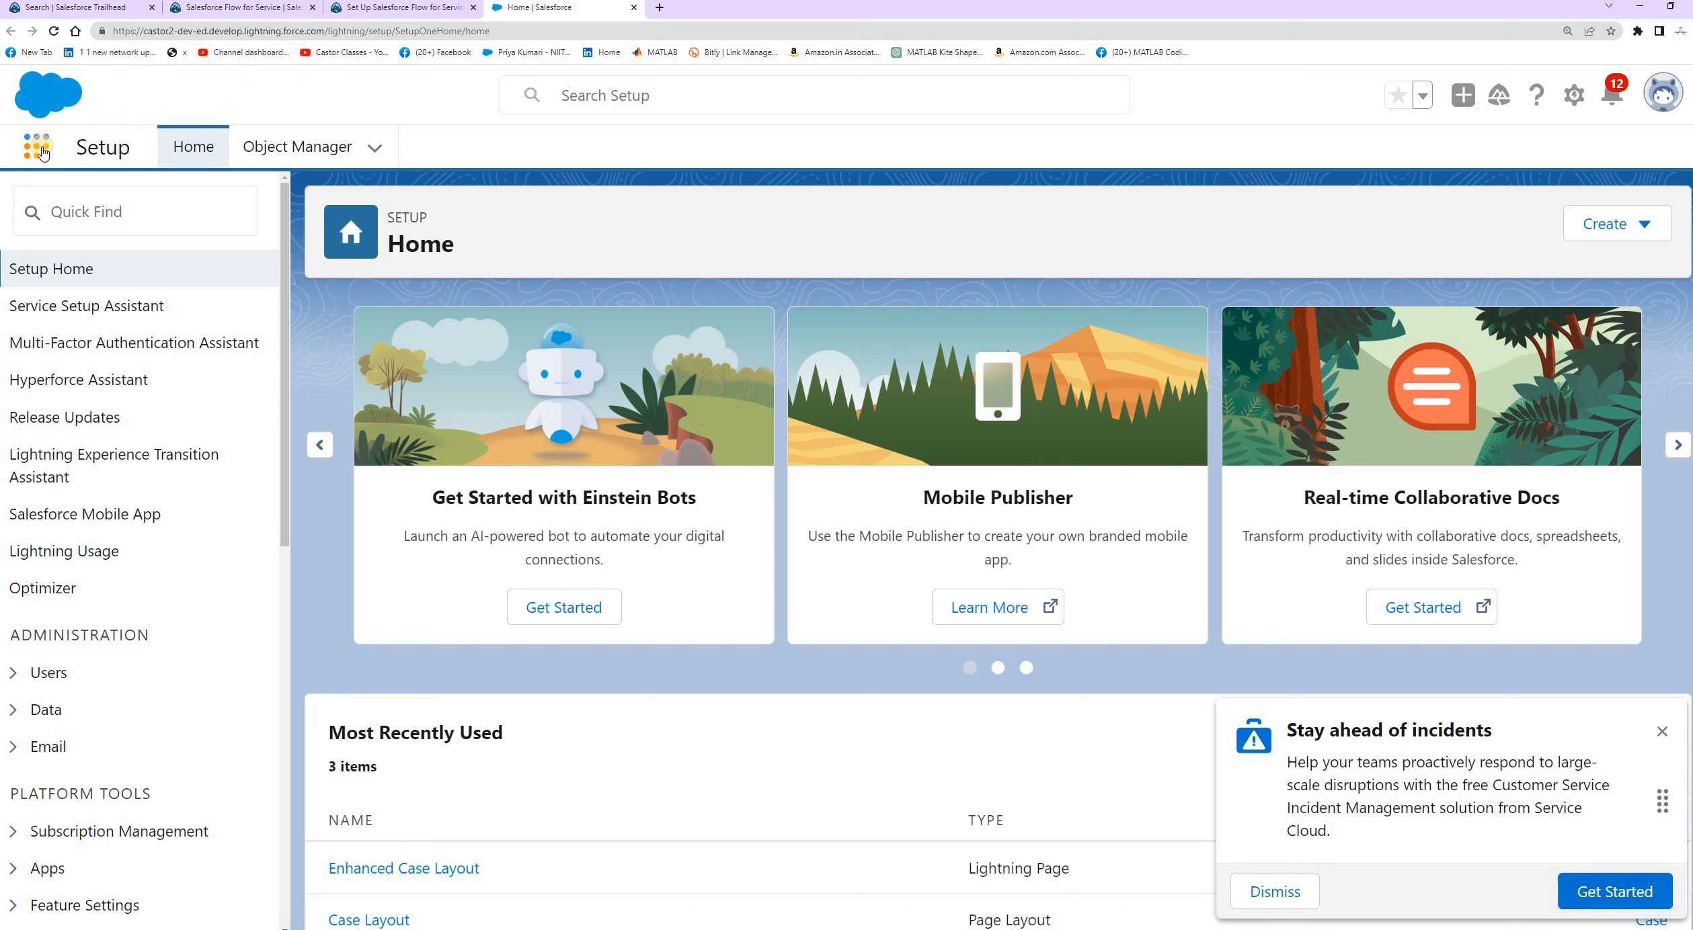
# Search the org's apps for "Playground Starter" and look through the full list of apps and items
pyautogui.click(40, 151)
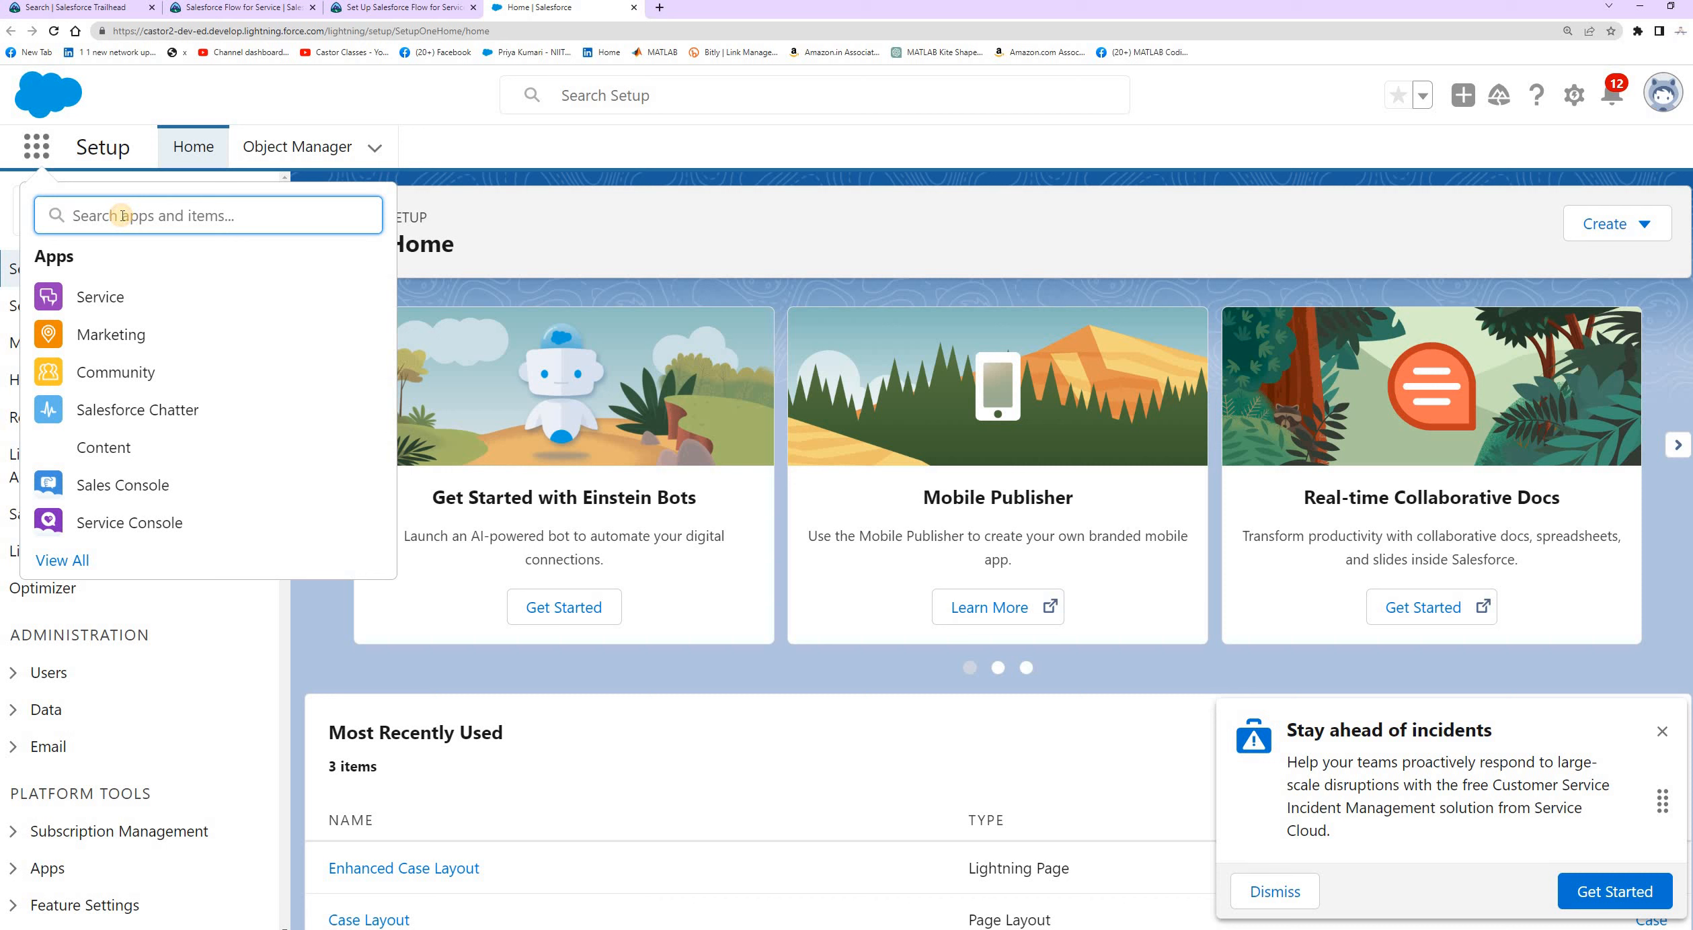
pyautogui.write('Playground Starter')
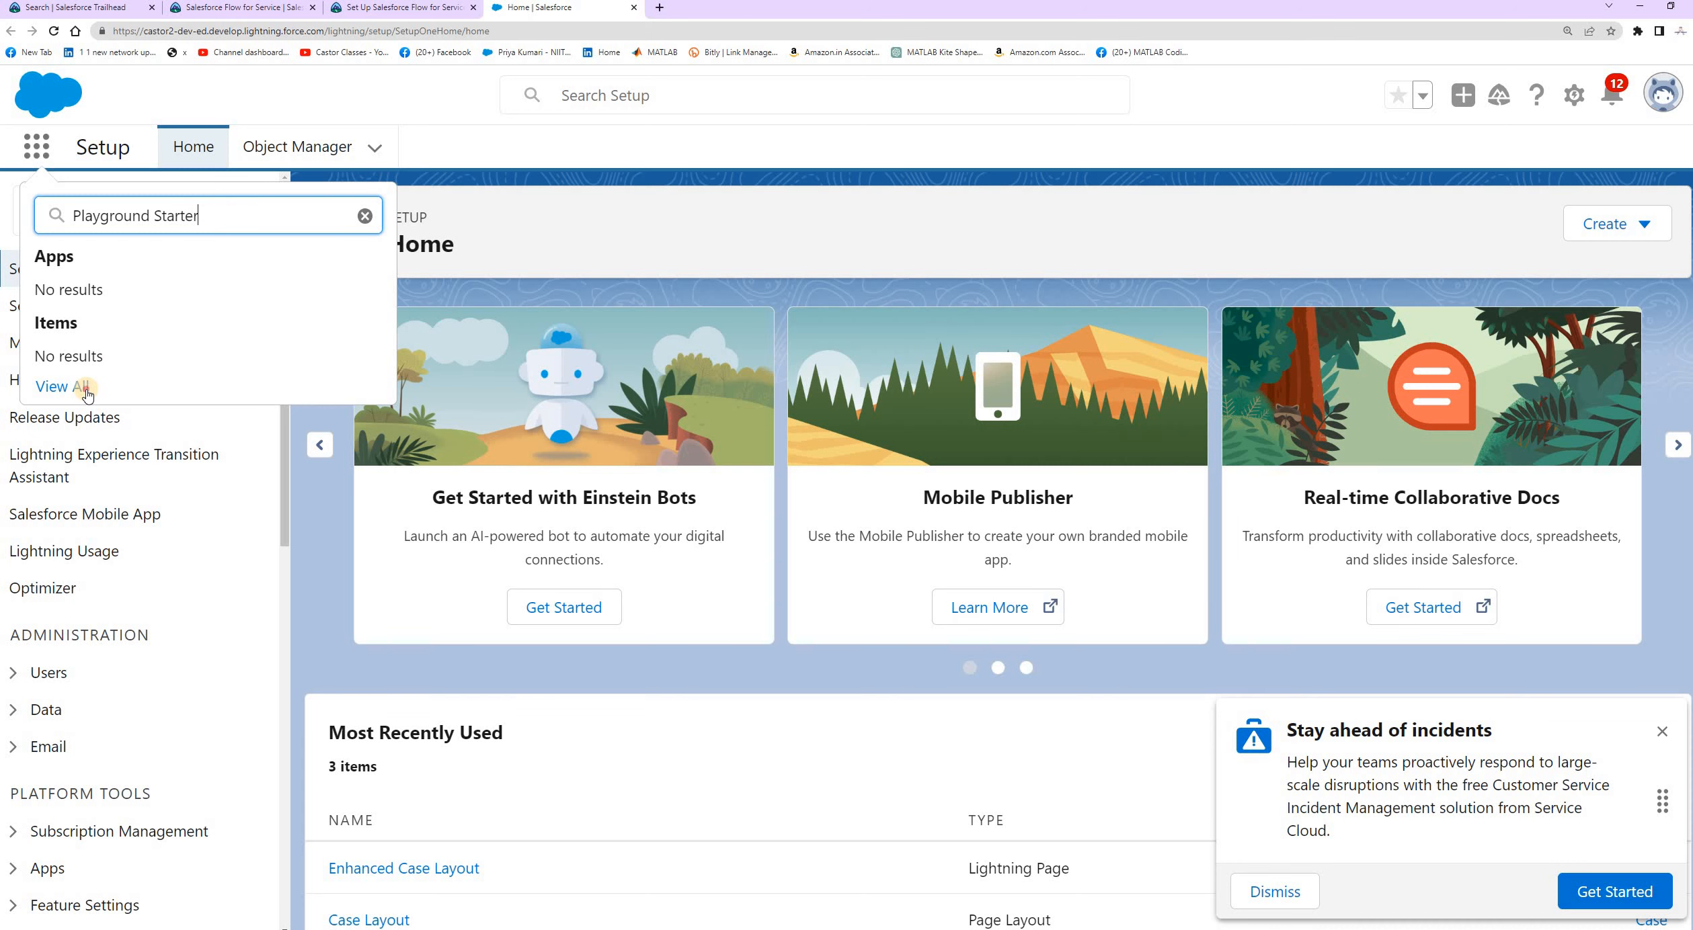
pyautogui.click(62, 386)
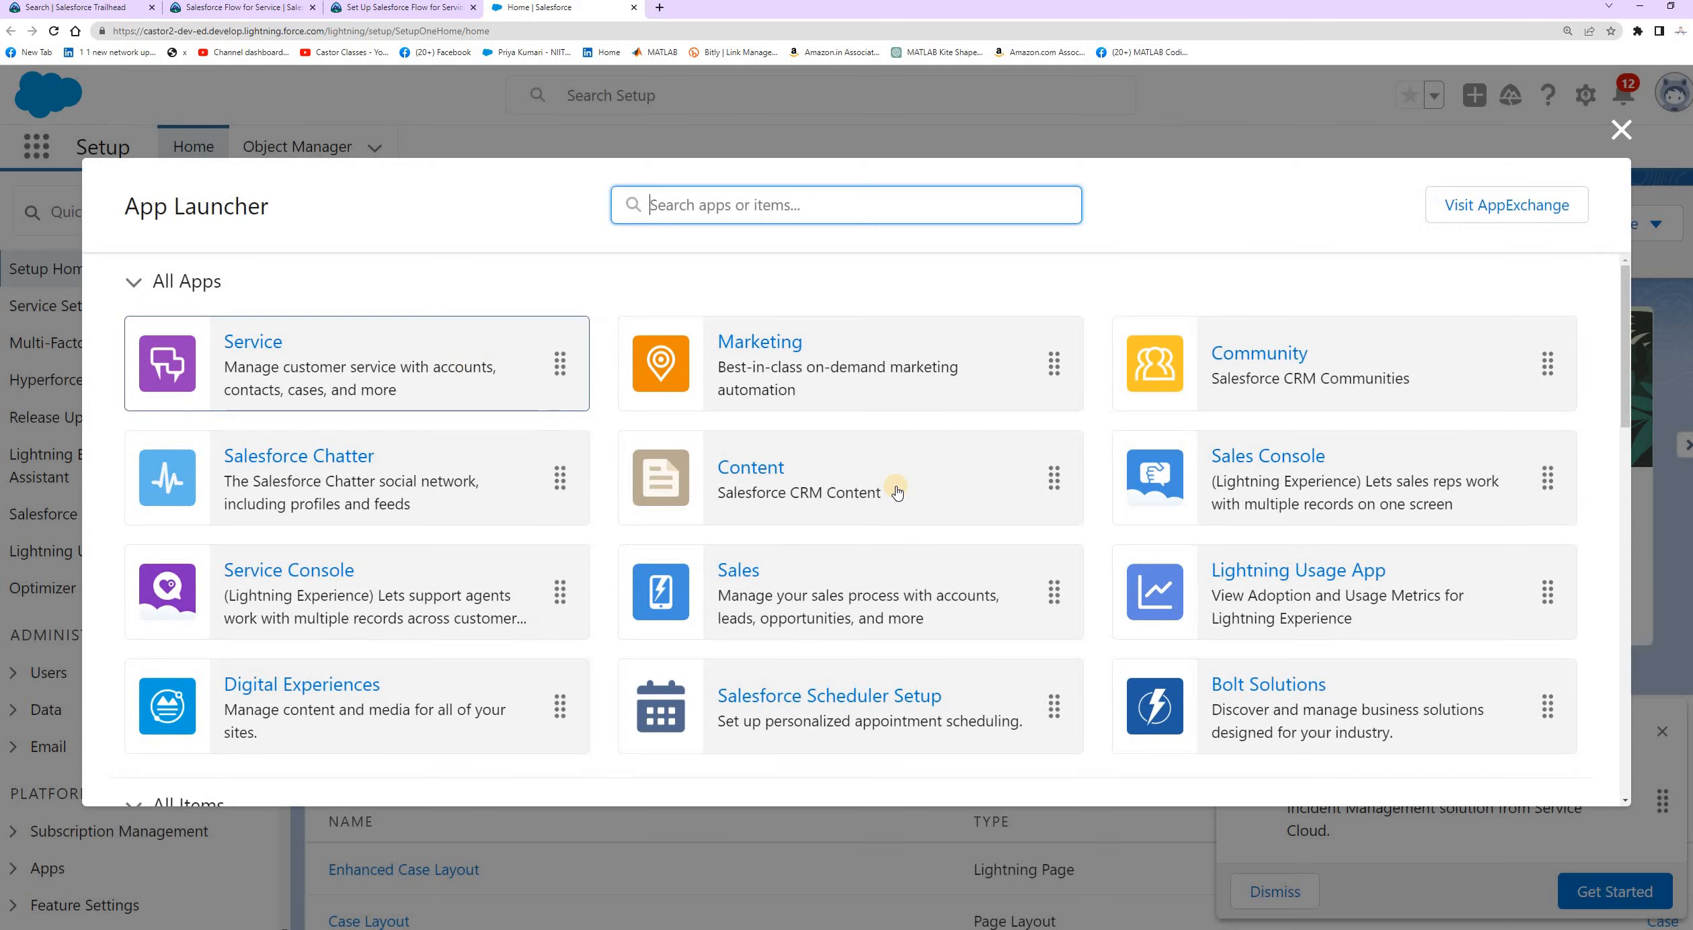
pyautogui.scroll(-5, 928, 518)
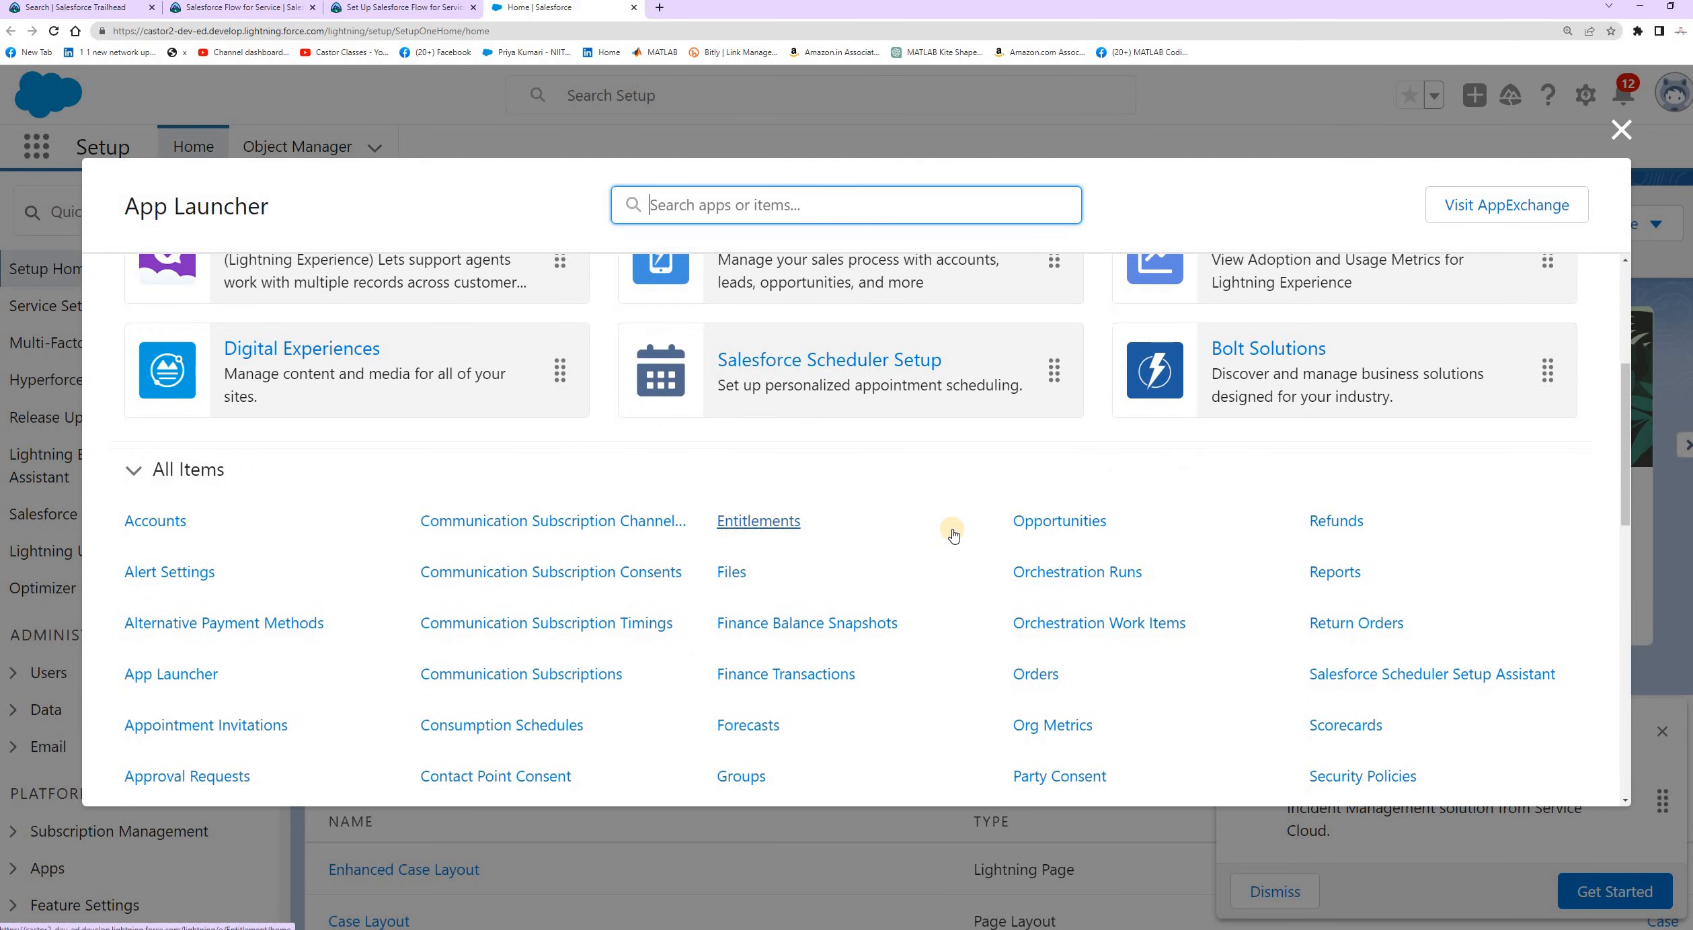
pyautogui.scroll(5, 952, 529)
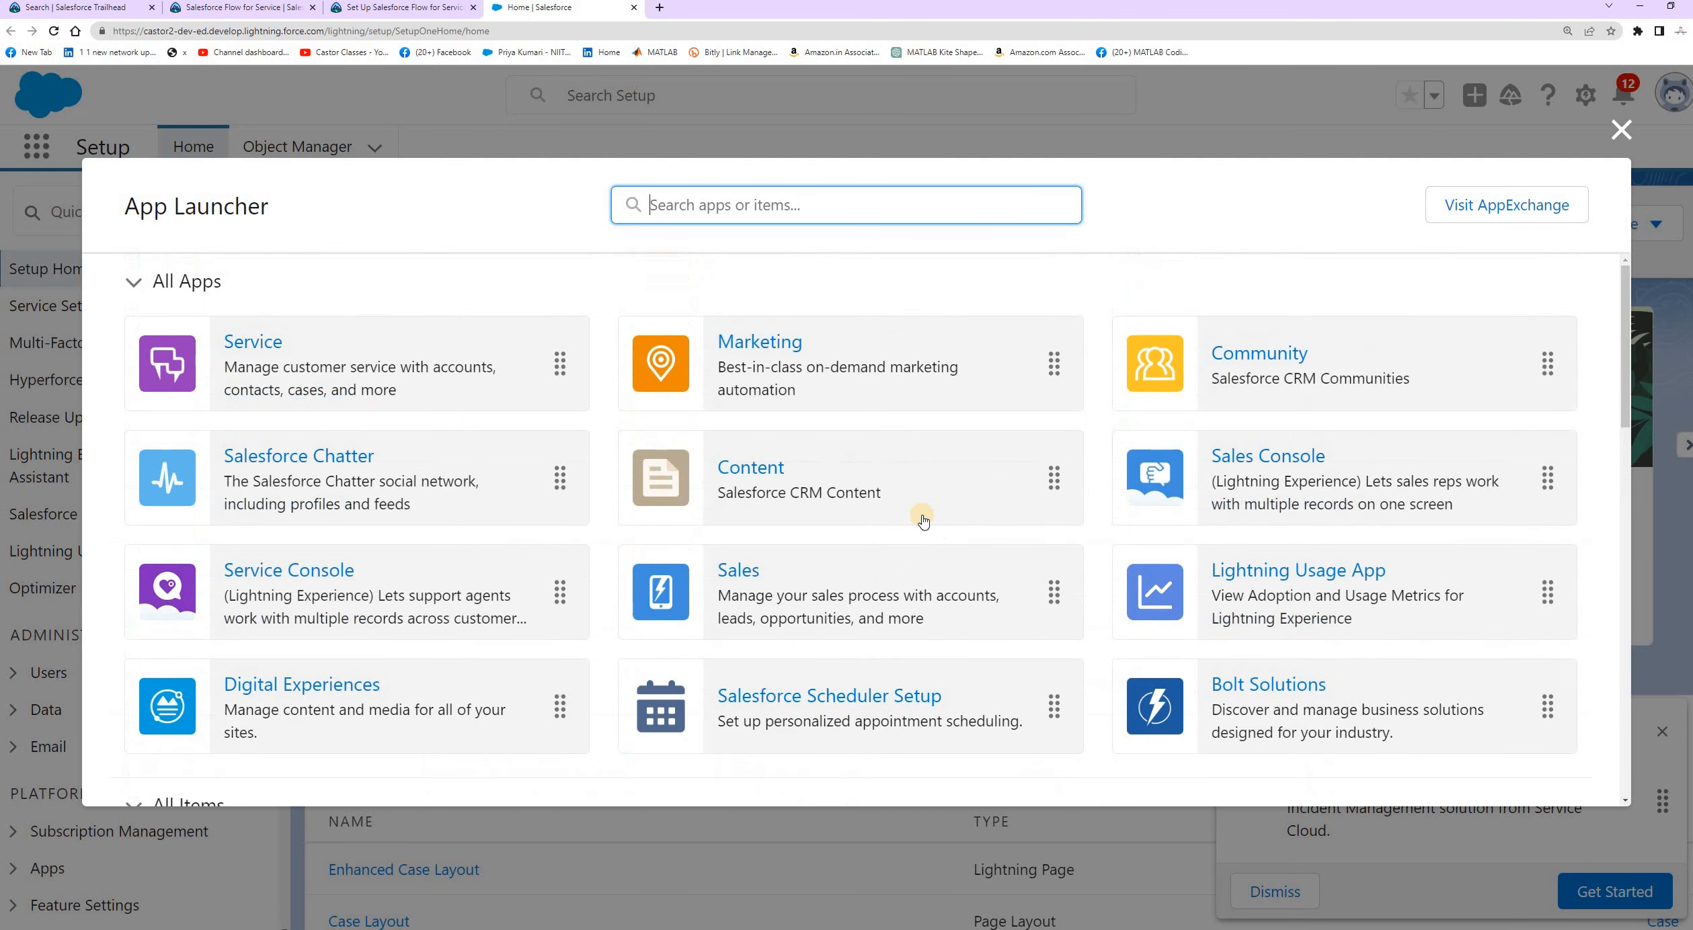
pyautogui.click(1621, 130)
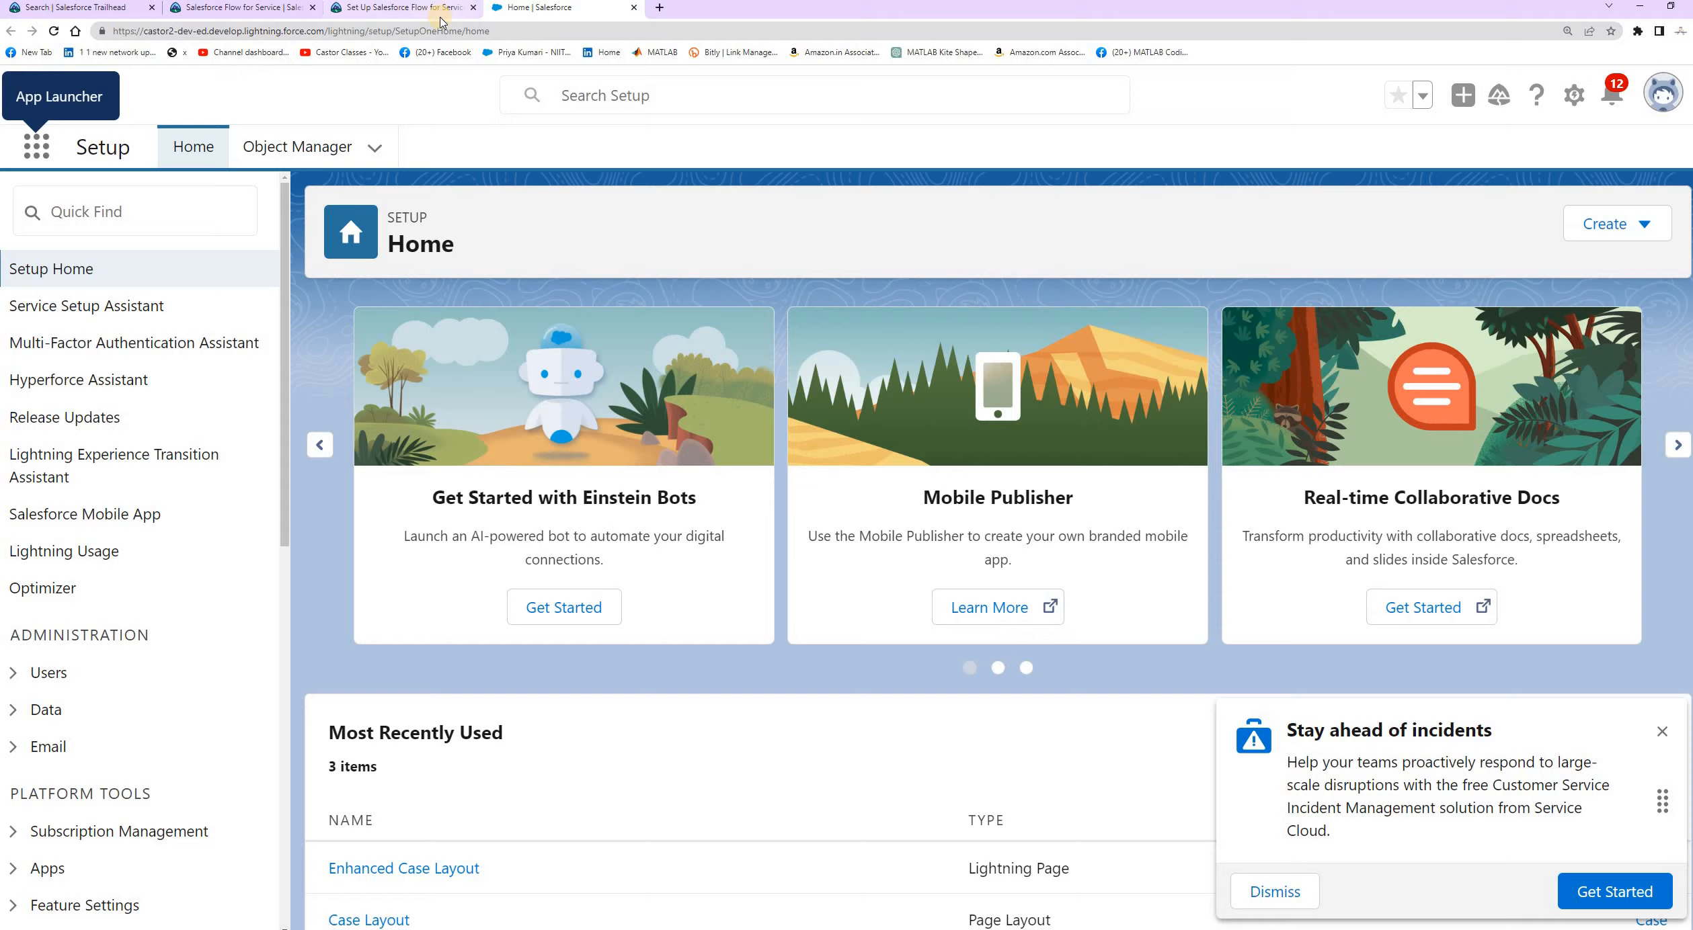
# Return to the Trailhead unit and reread the four package installation steps, including the package ID and the Install for Admins Only option
pyautogui.click(441, 10)
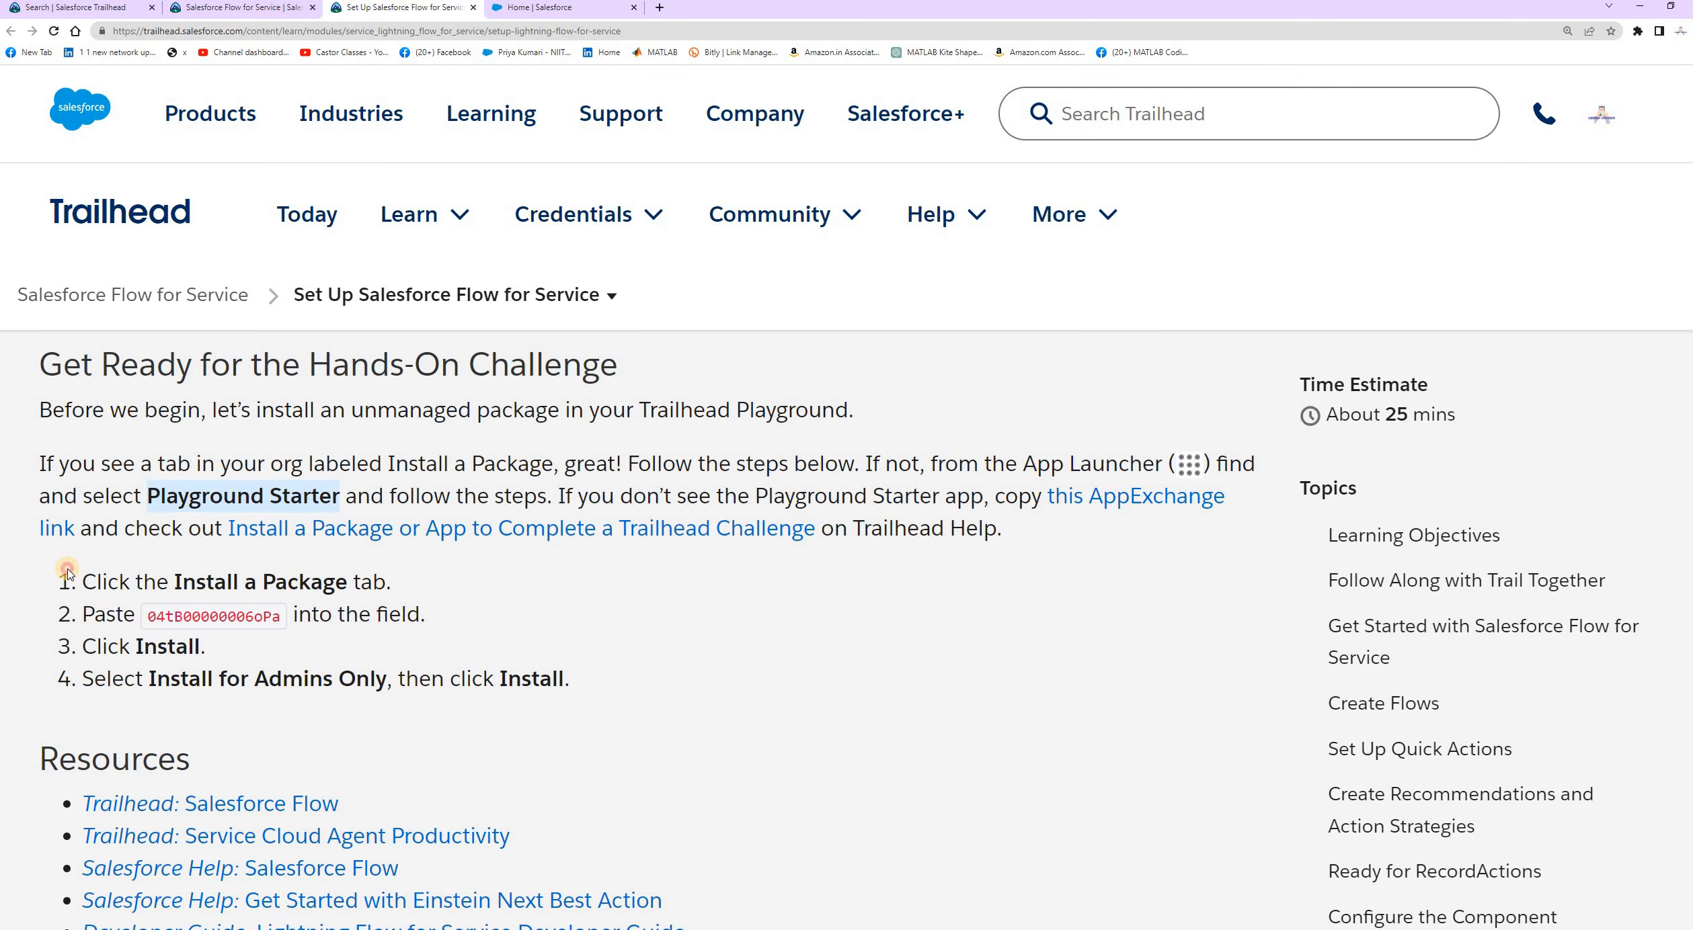
pyautogui.moveTo(67, 572); pyautogui.dragTo(571, 691)
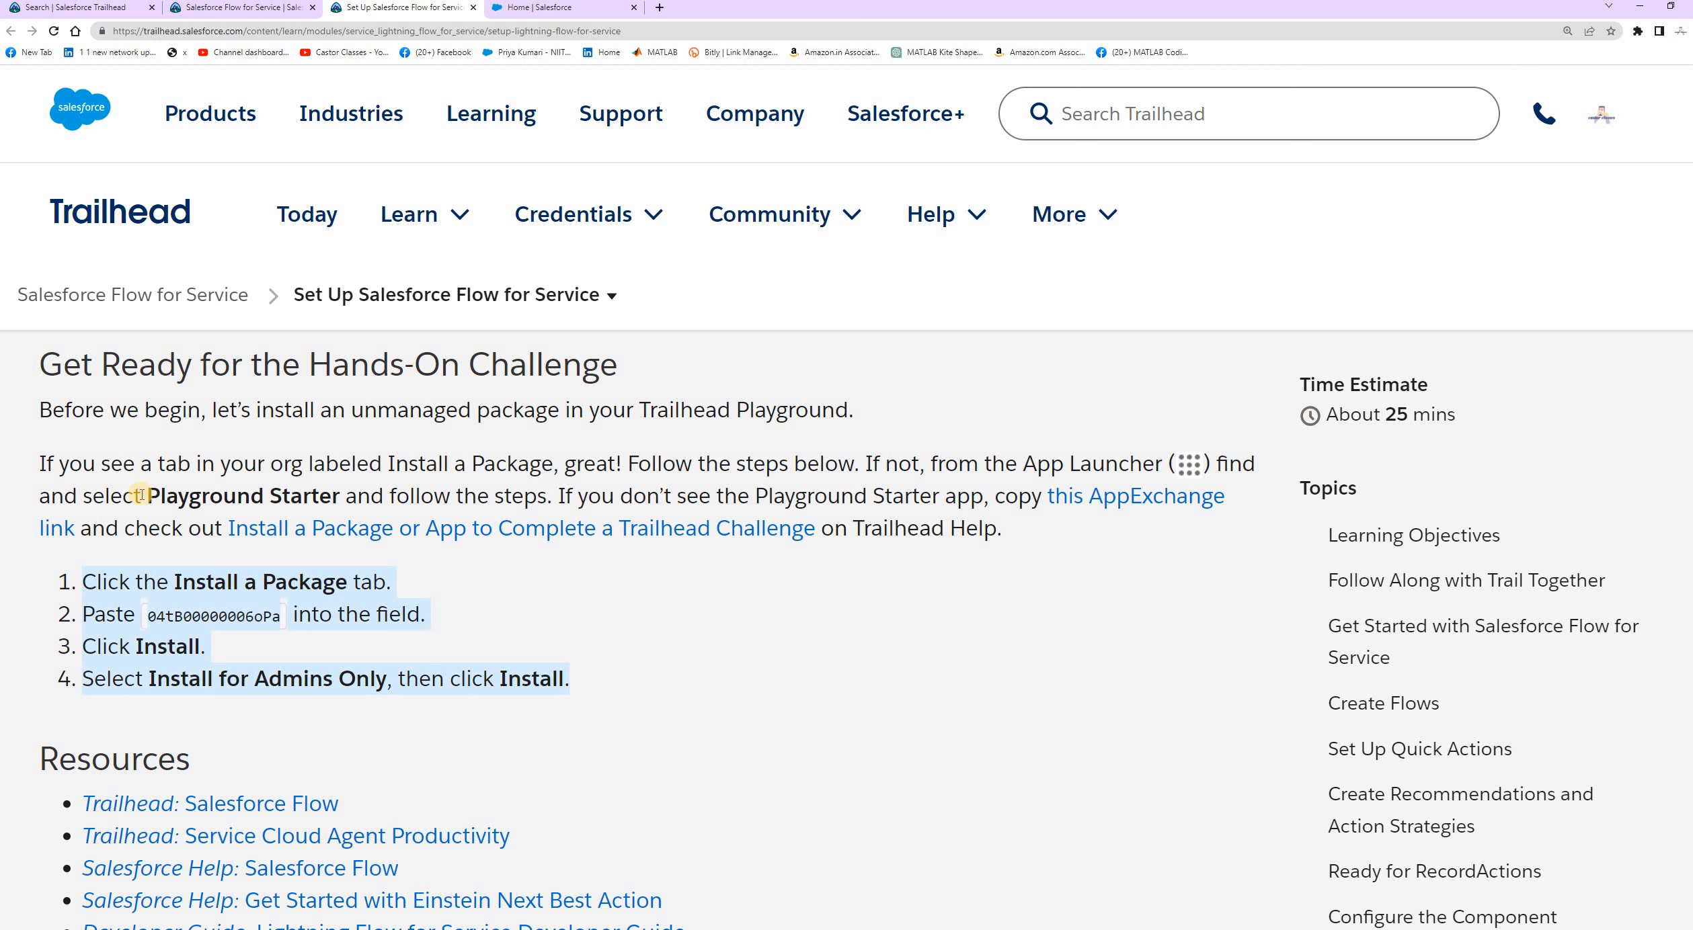
pyautogui.moveTo(143, 496); pyautogui.dragTo(346, 501)
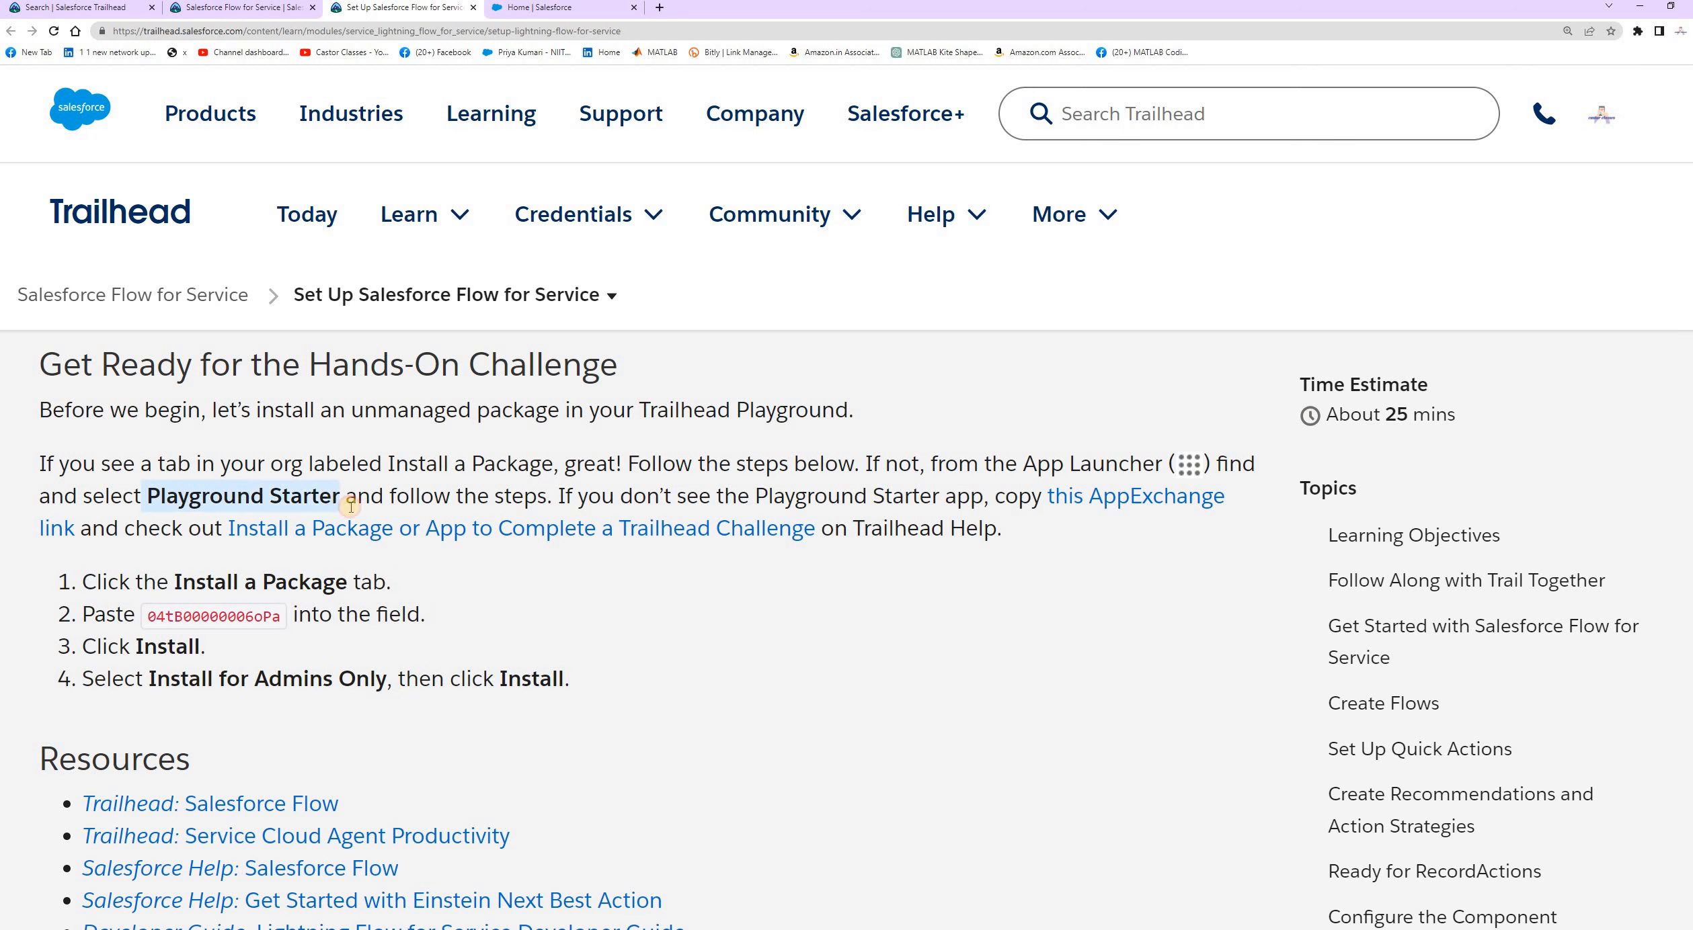
pyautogui.click(536, 602)
pyautogui.moveTo(108, 582); pyautogui.dragTo(411, 586)
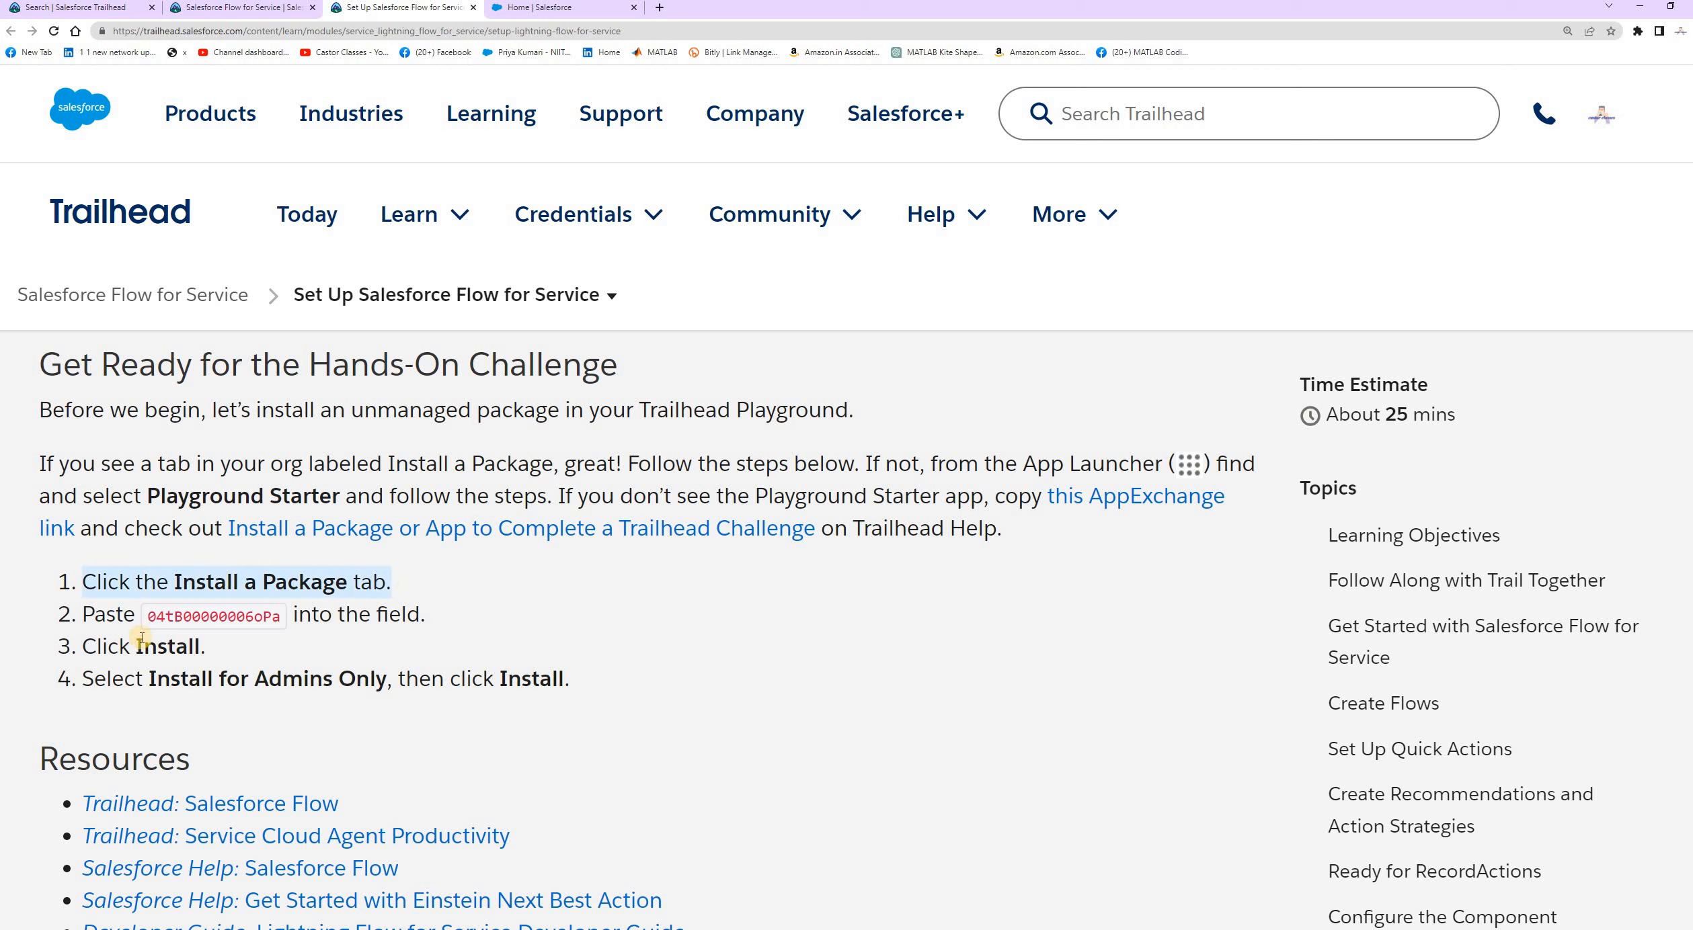
pyautogui.moveTo(146, 616); pyautogui.dragTo(288, 624)
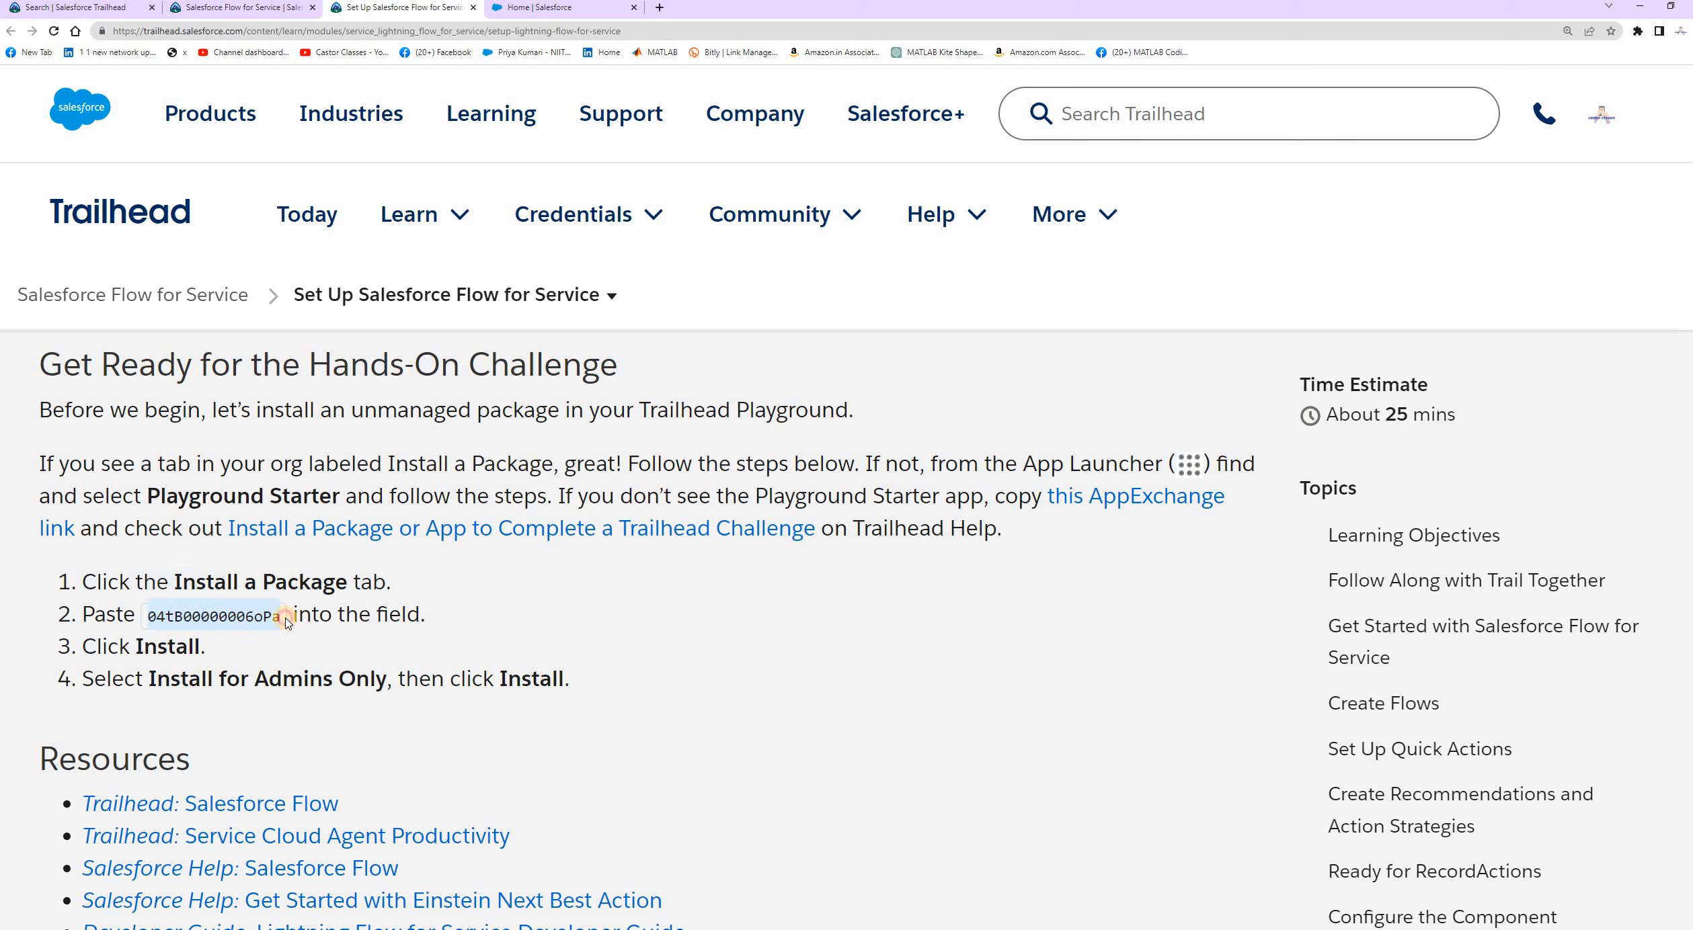
pyautogui.moveTo(99, 647); pyautogui.dragTo(230, 648)
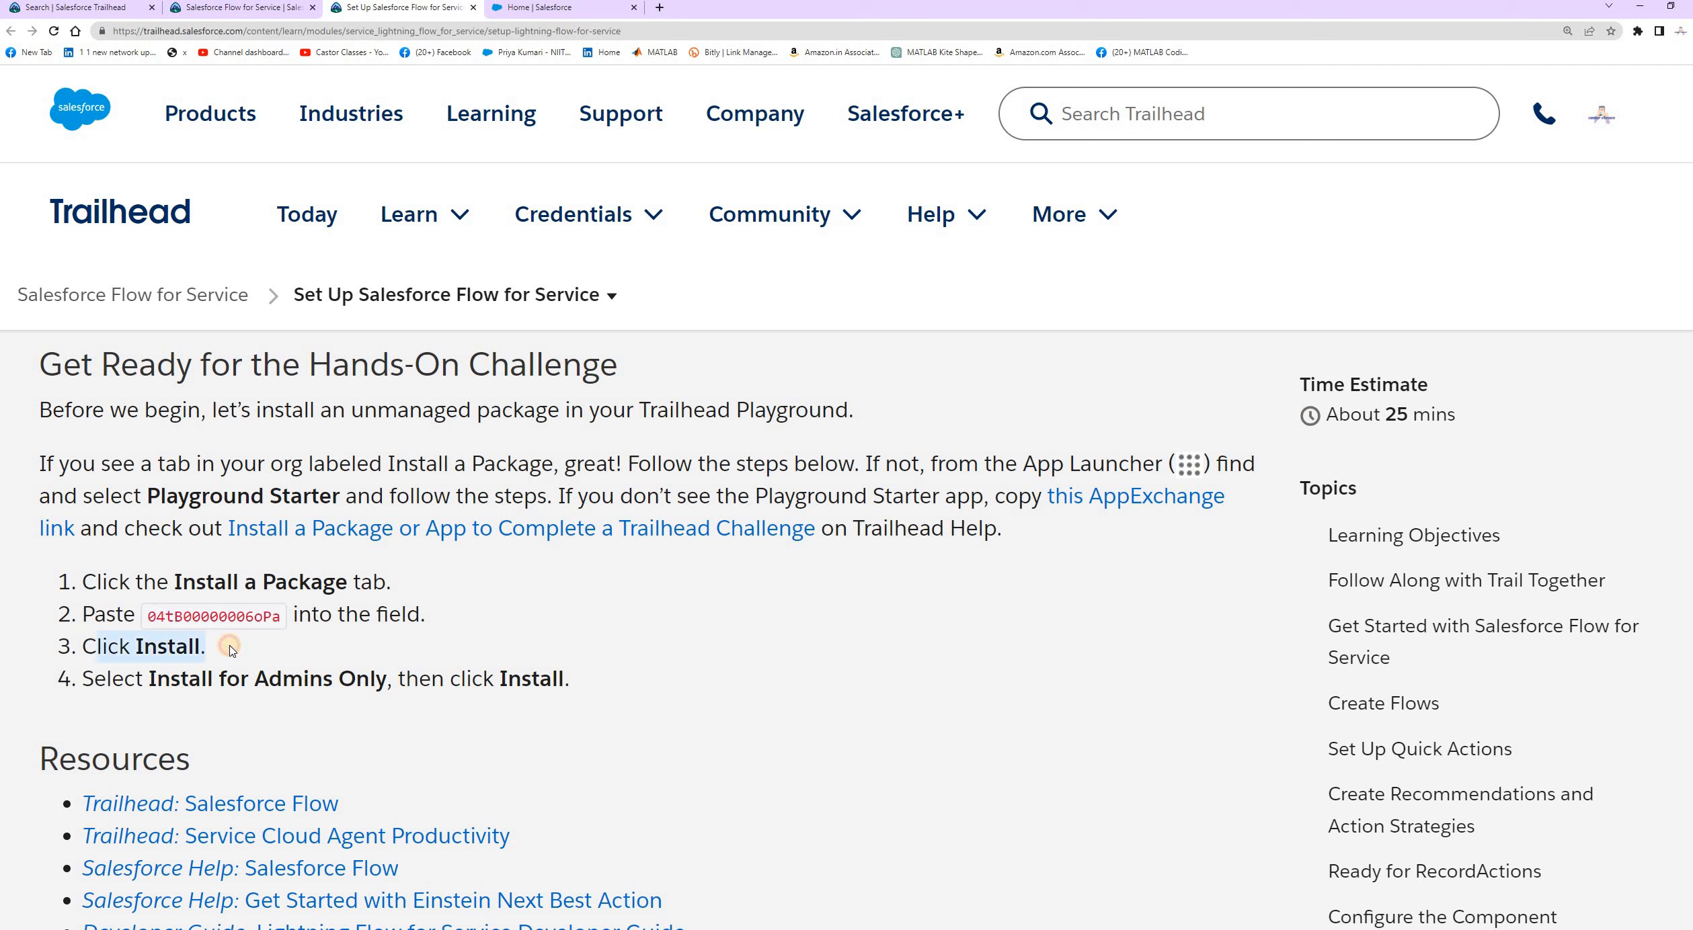
pyautogui.click(105, 680)
pyautogui.moveTo(83, 681); pyautogui.dragTo(594, 693)
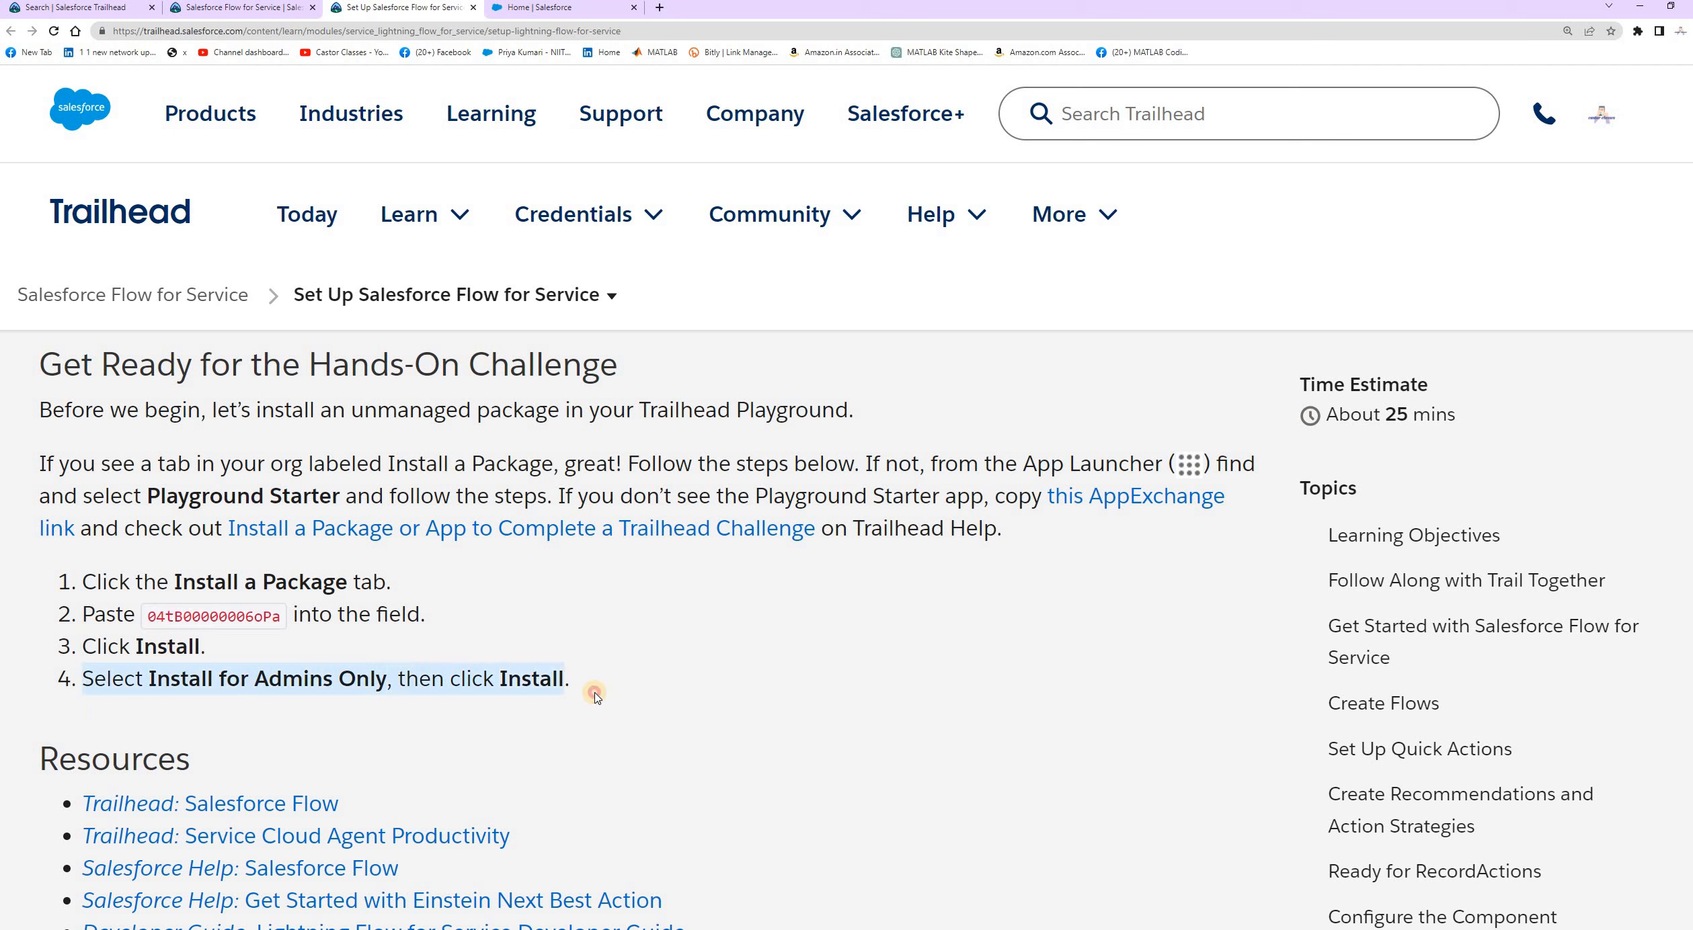
pyautogui.click(597, 653)
# Open the AppExchange link given for a missing Playground Starter app in a new tab and log in with the saved credentials
pyautogui.moveTo(567, 498); pyautogui.dragTo(976, 501)
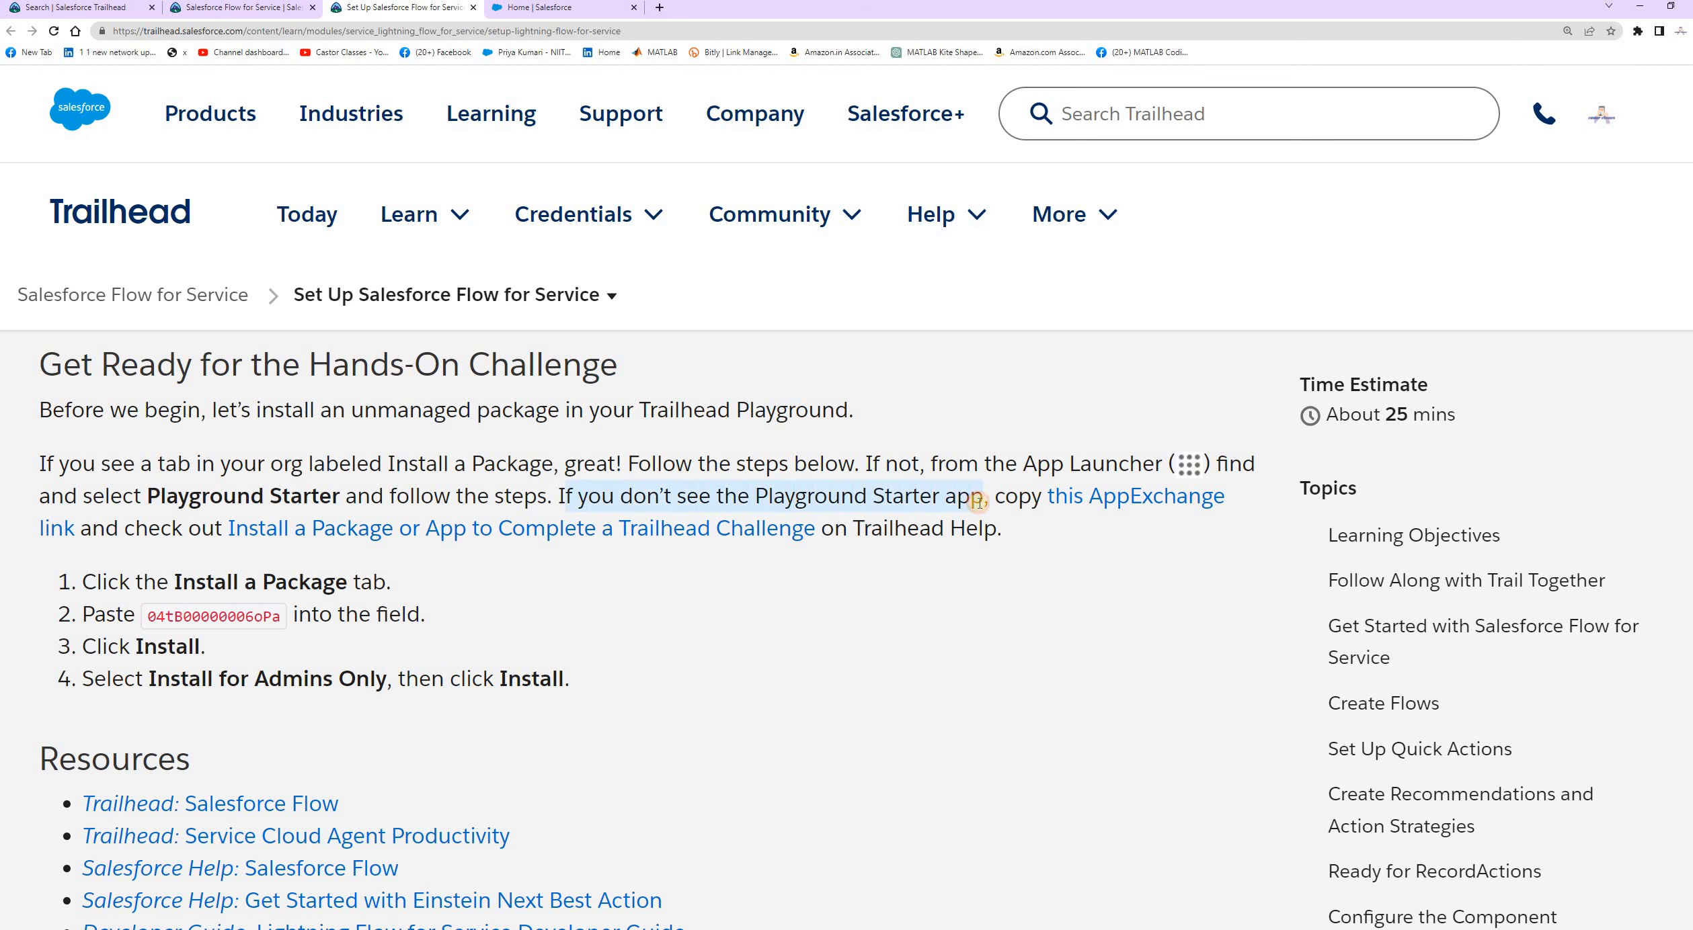
pyautogui.click(1032, 533)
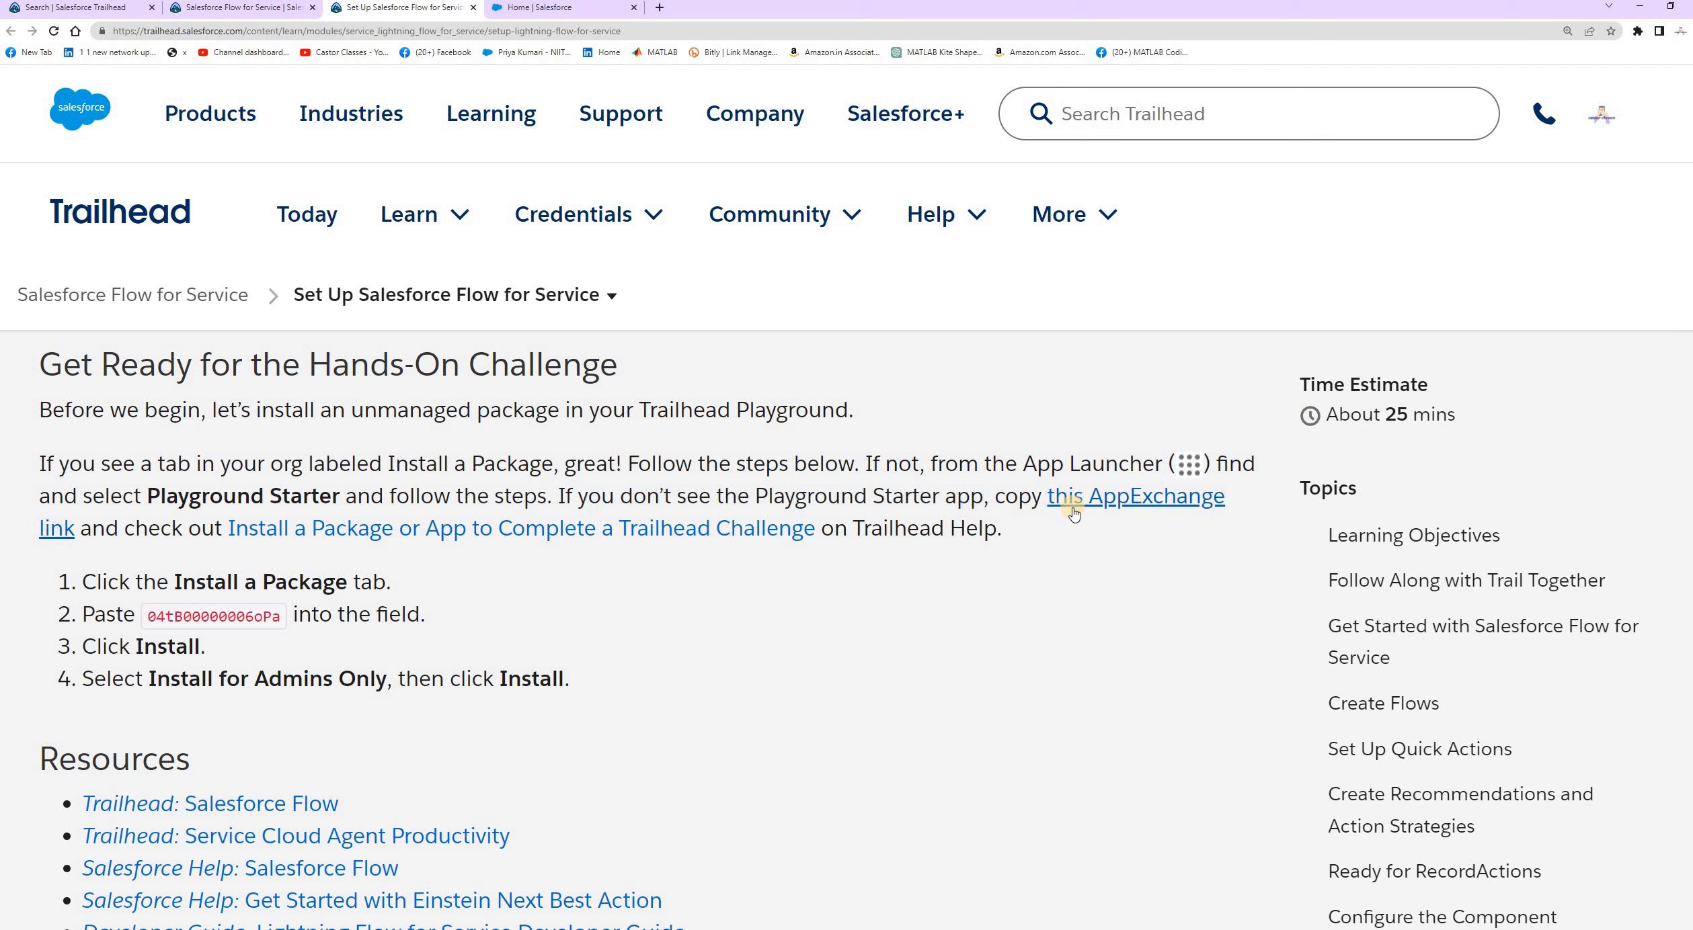
pyautogui.middleClick(1108, 503)
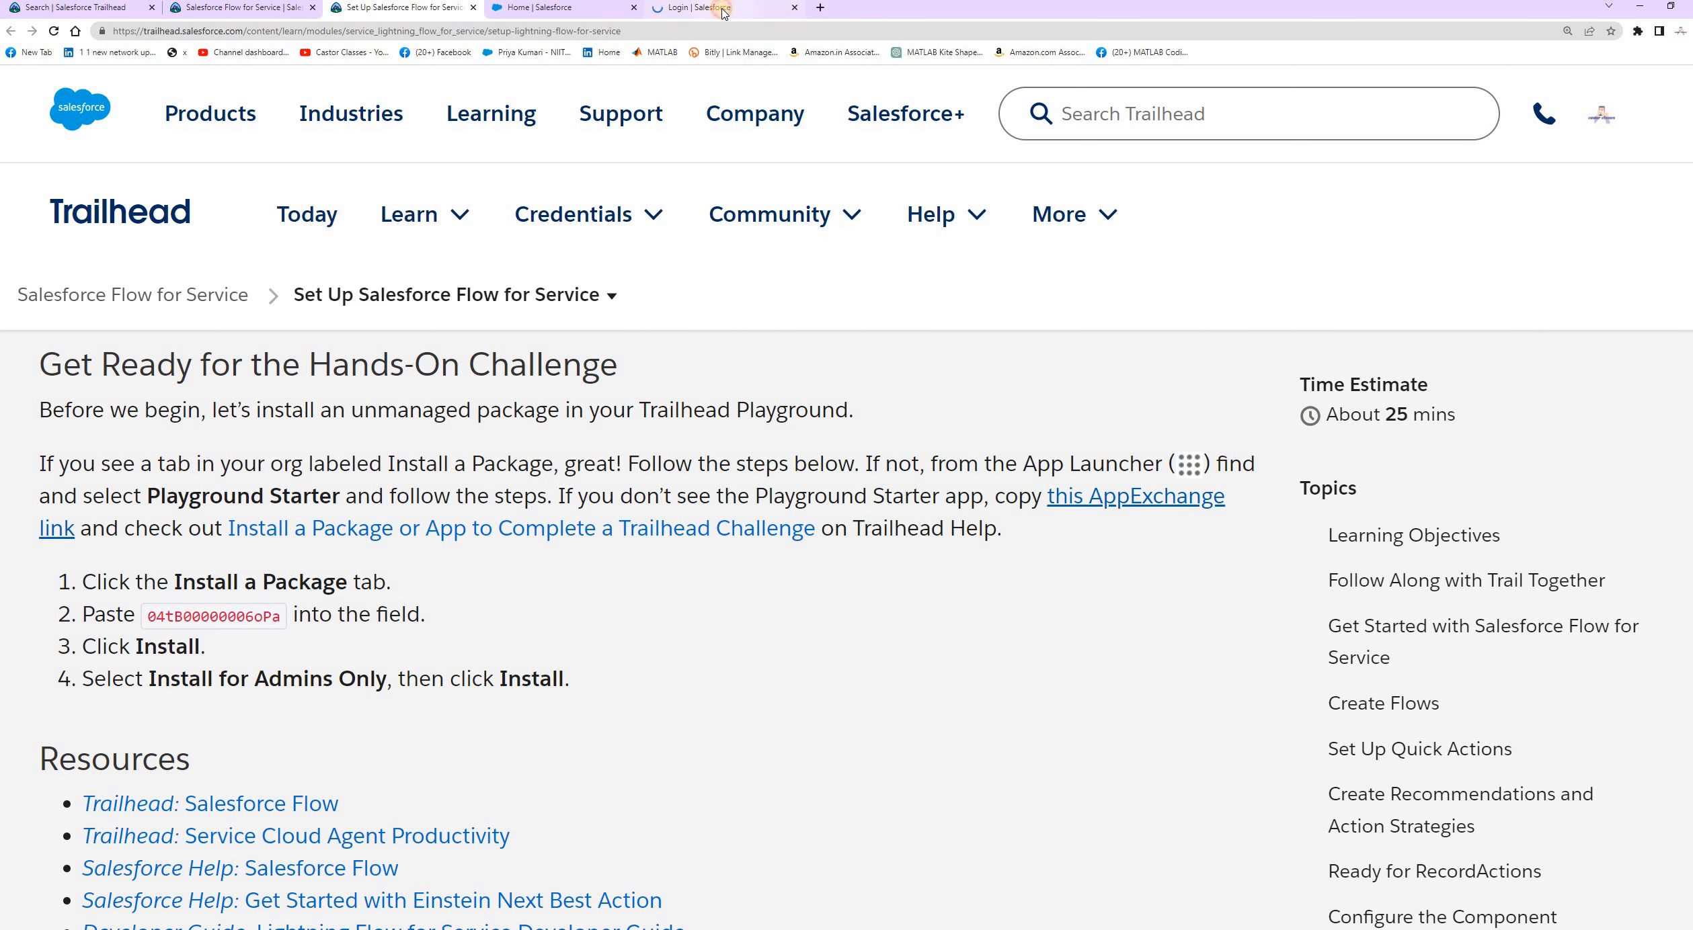
pyautogui.click(722, 12)
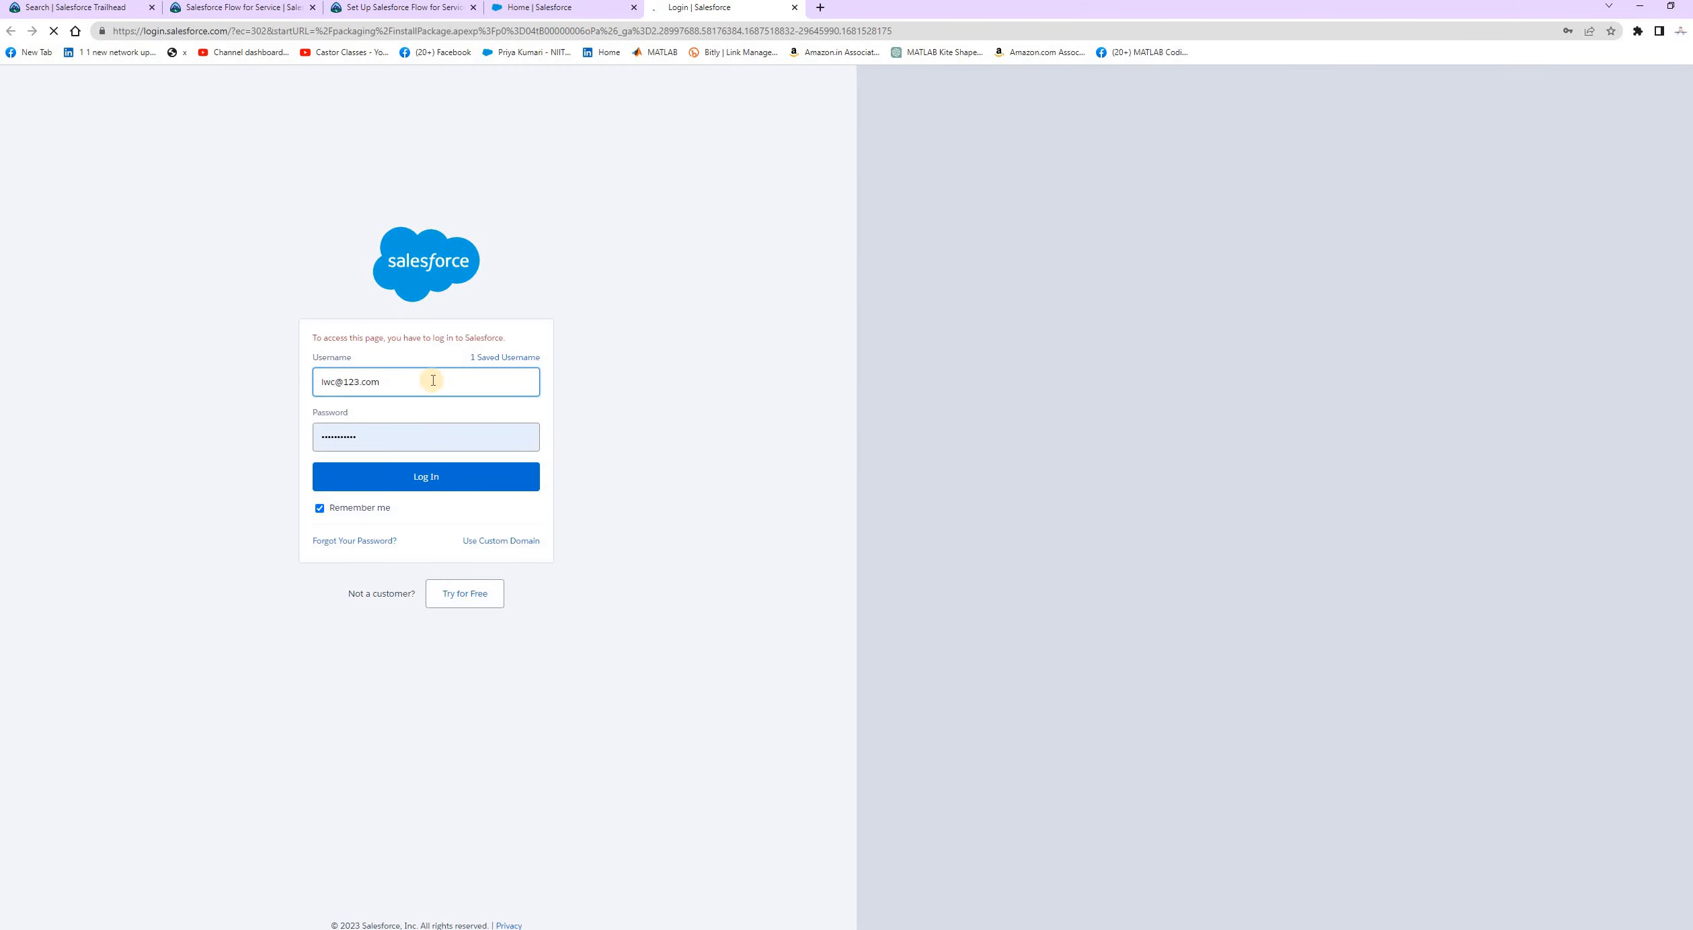
pyautogui.click(431, 484)
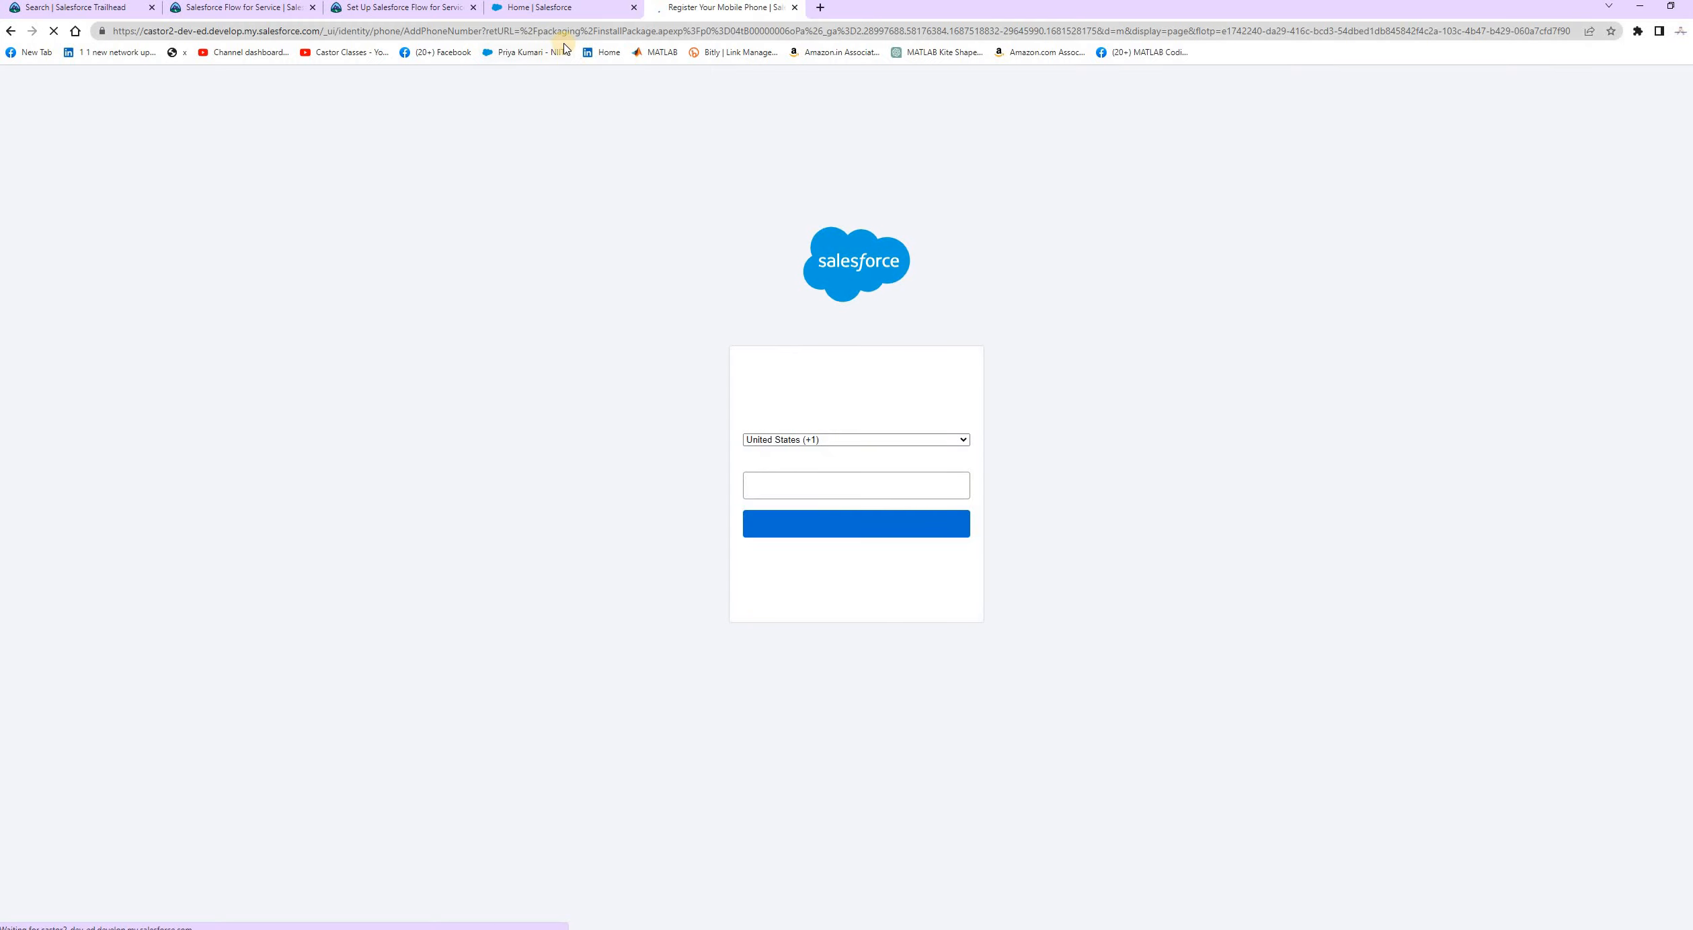
# Set the country to India (+91) in the mobile phone registration form and make the phone number field ready for entry
pyautogui.click(831, 444)
pyautogui.press('i')
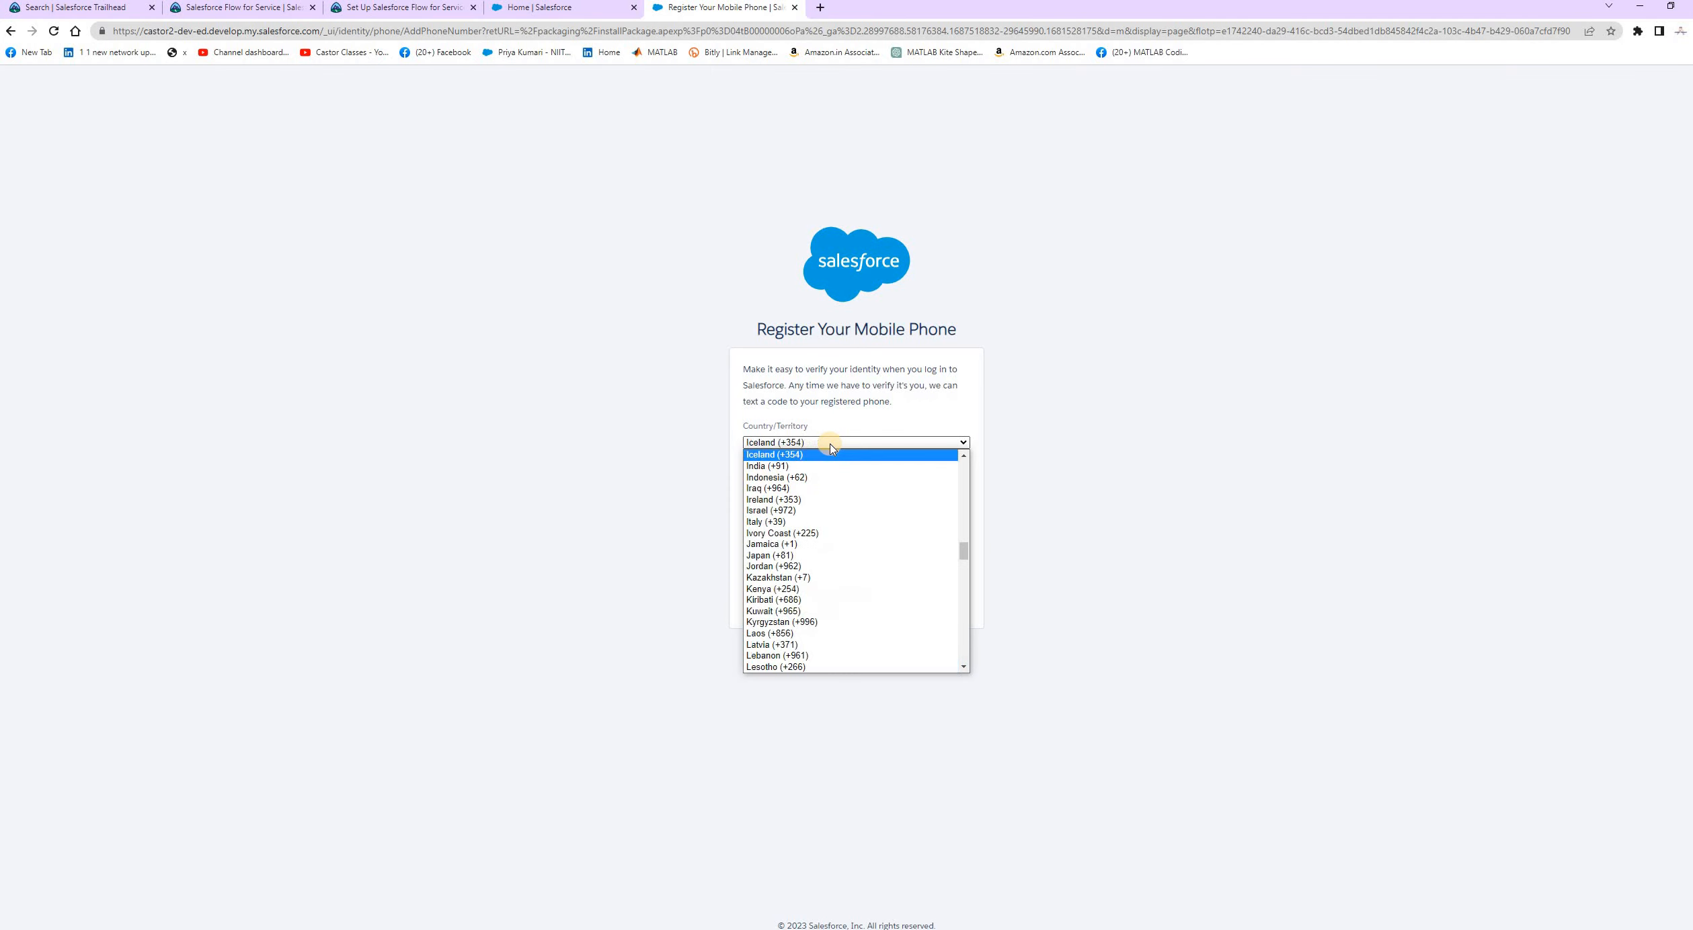
pyautogui.press('n')
pyautogui.press('Return')
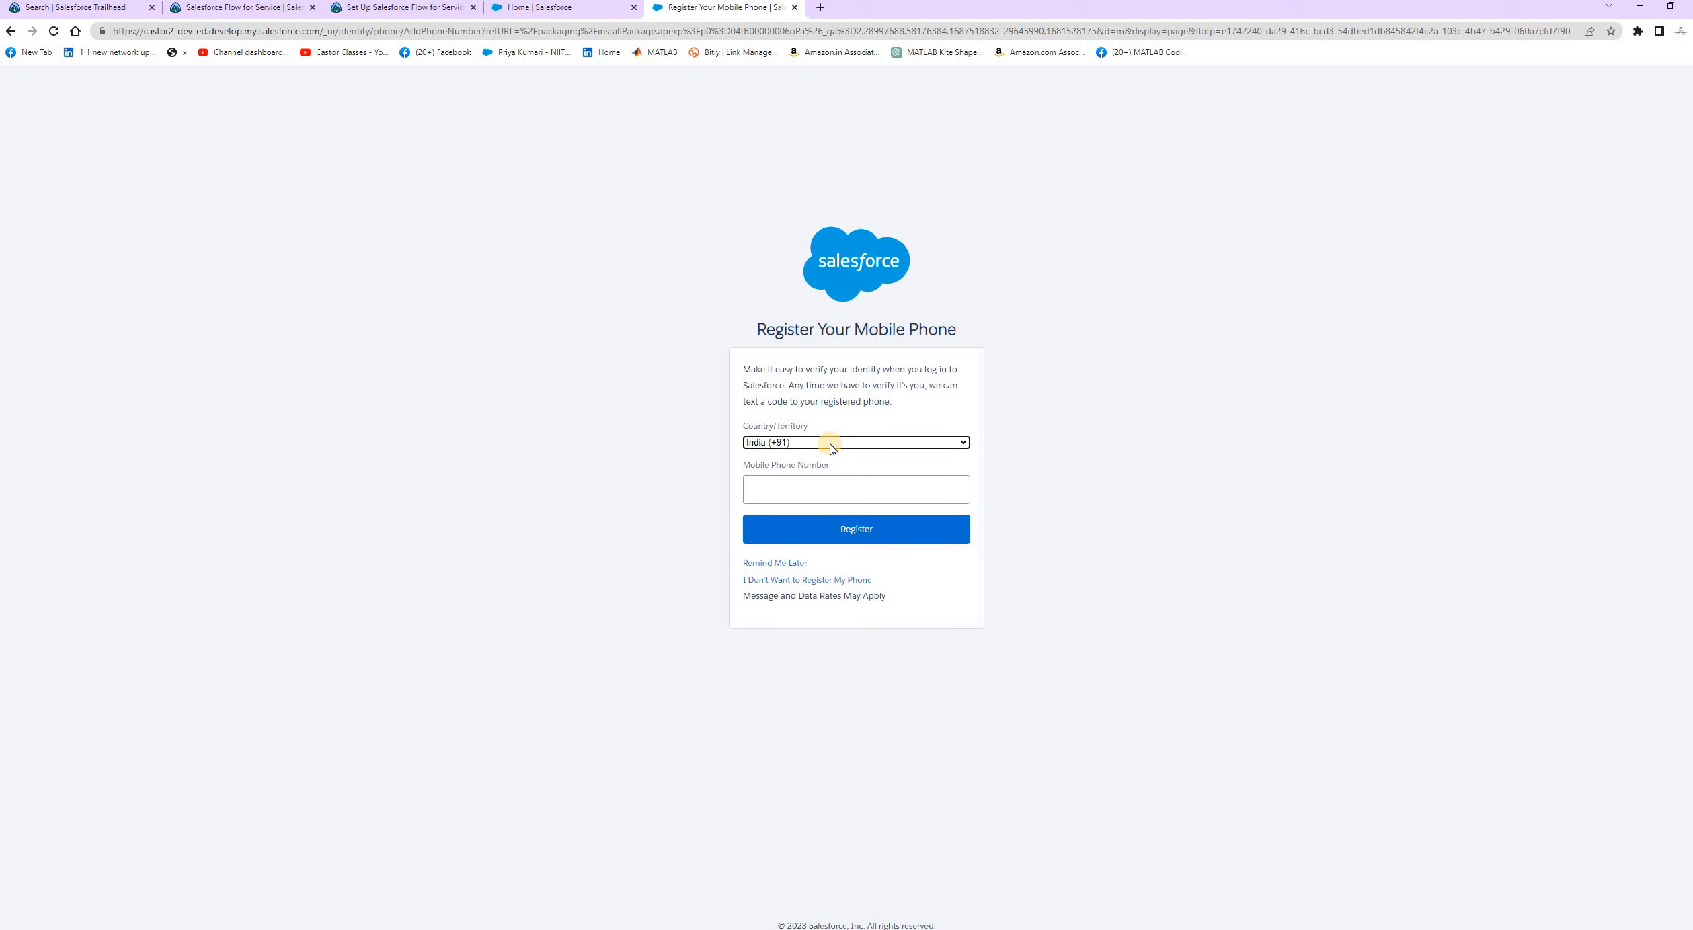
pyautogui.click(833, 485)
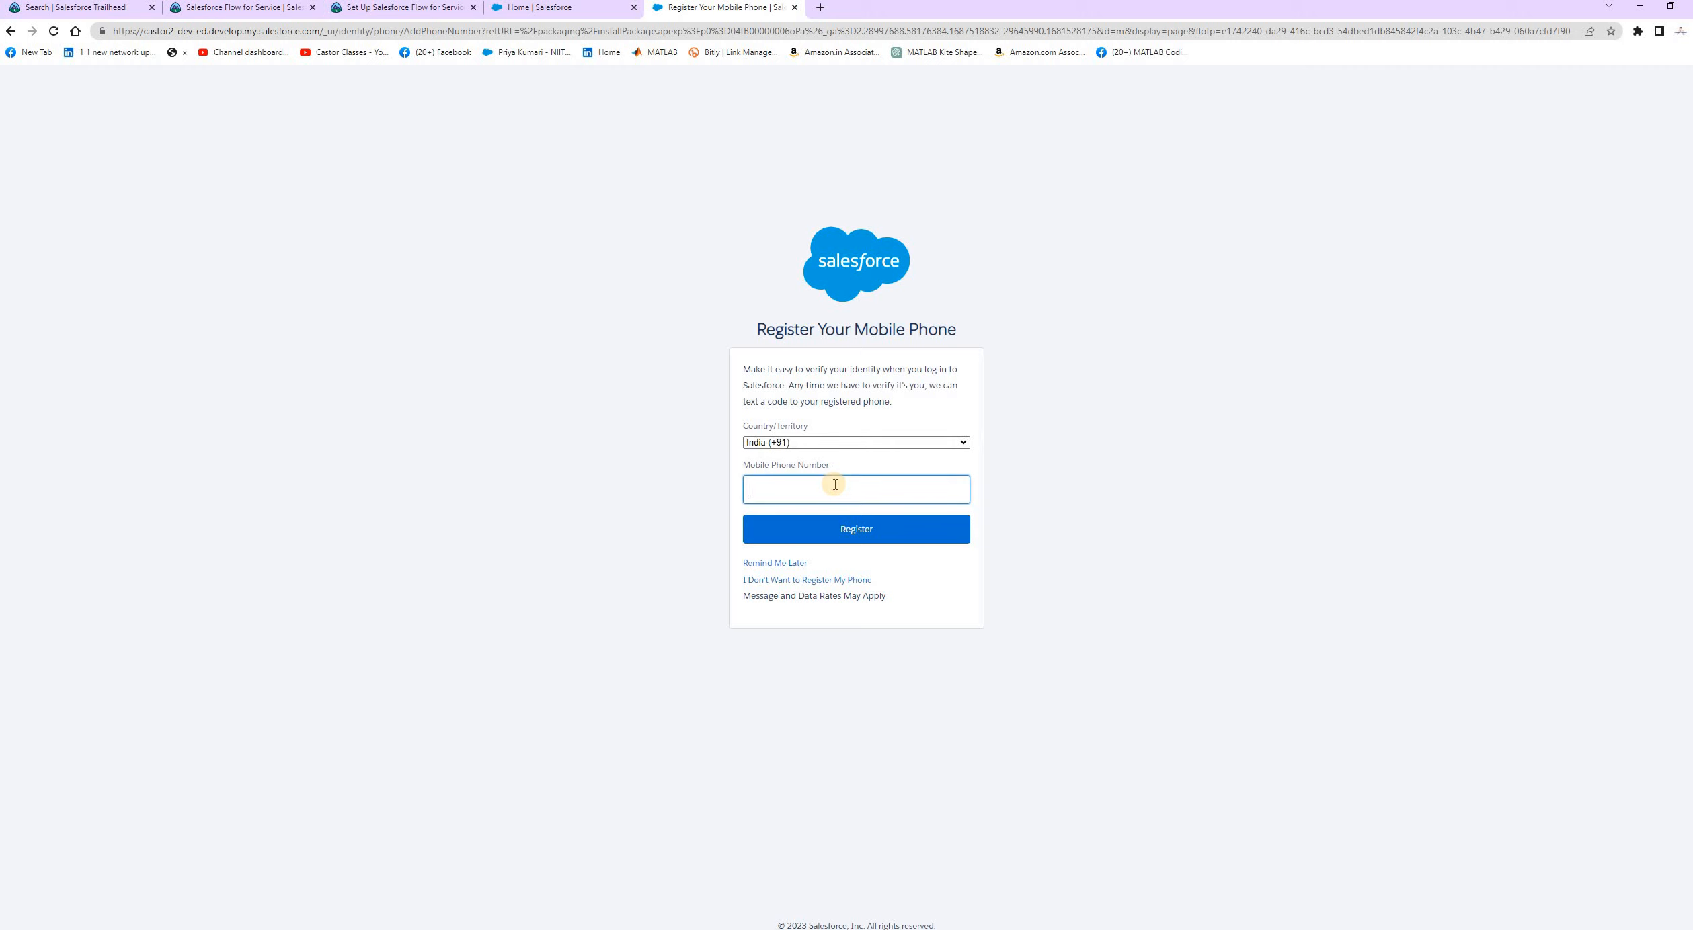
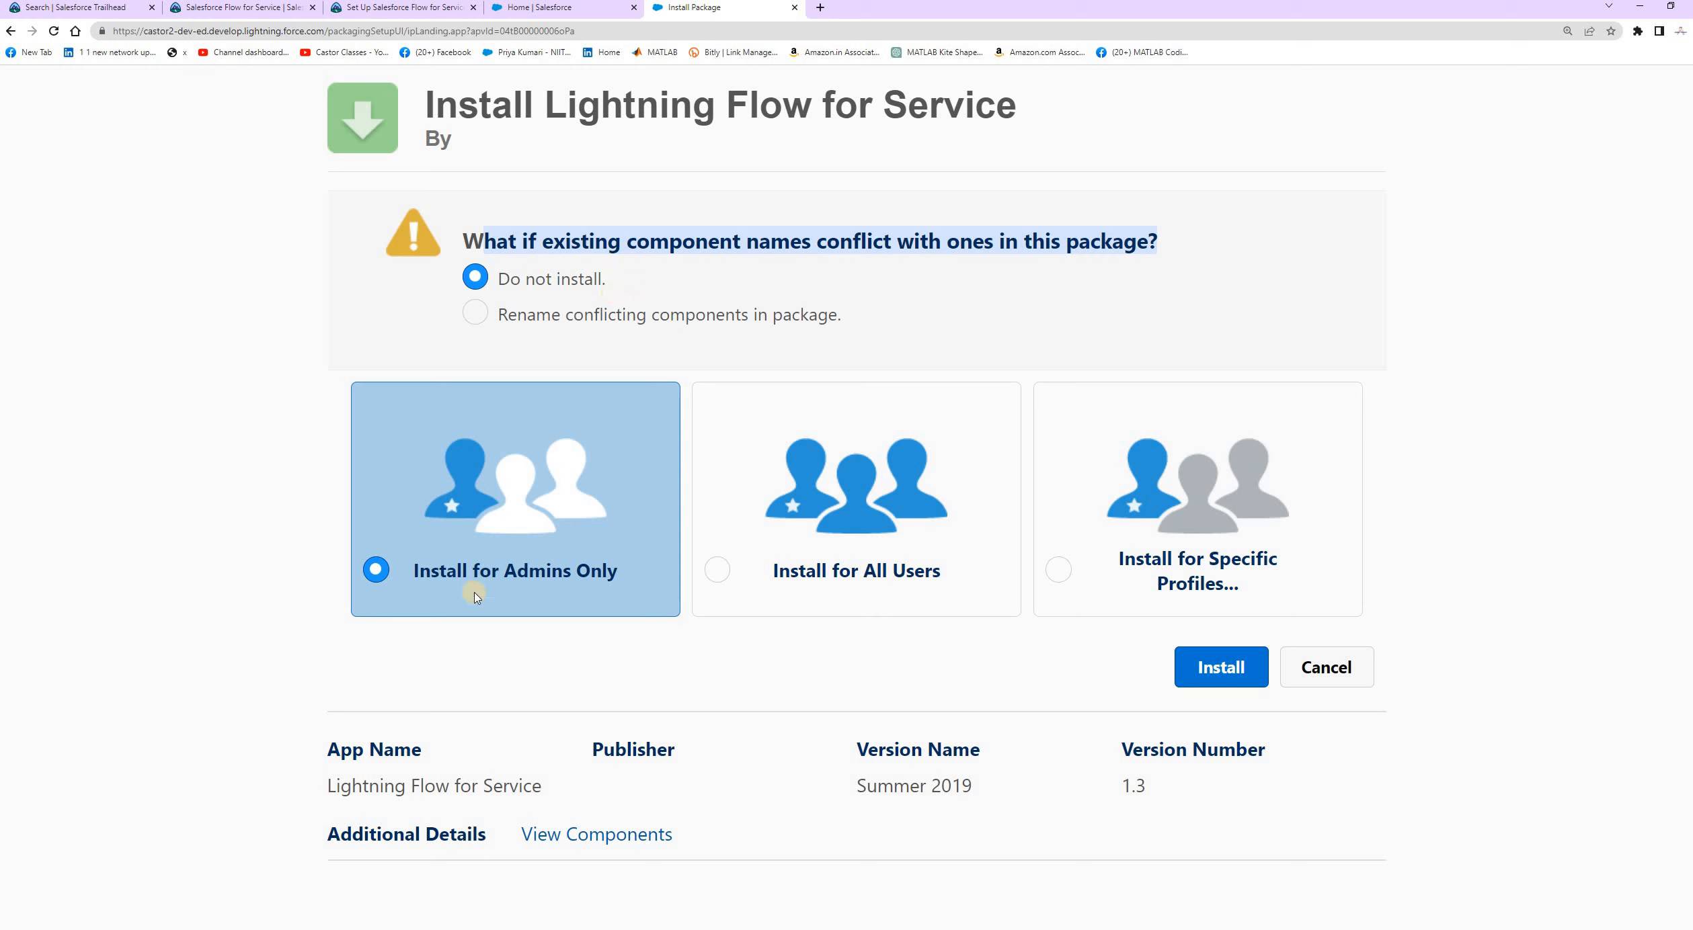
# Install the Lightning Flow for Service package for admins only and finish the installation
pyautogui.click(1216, 671)
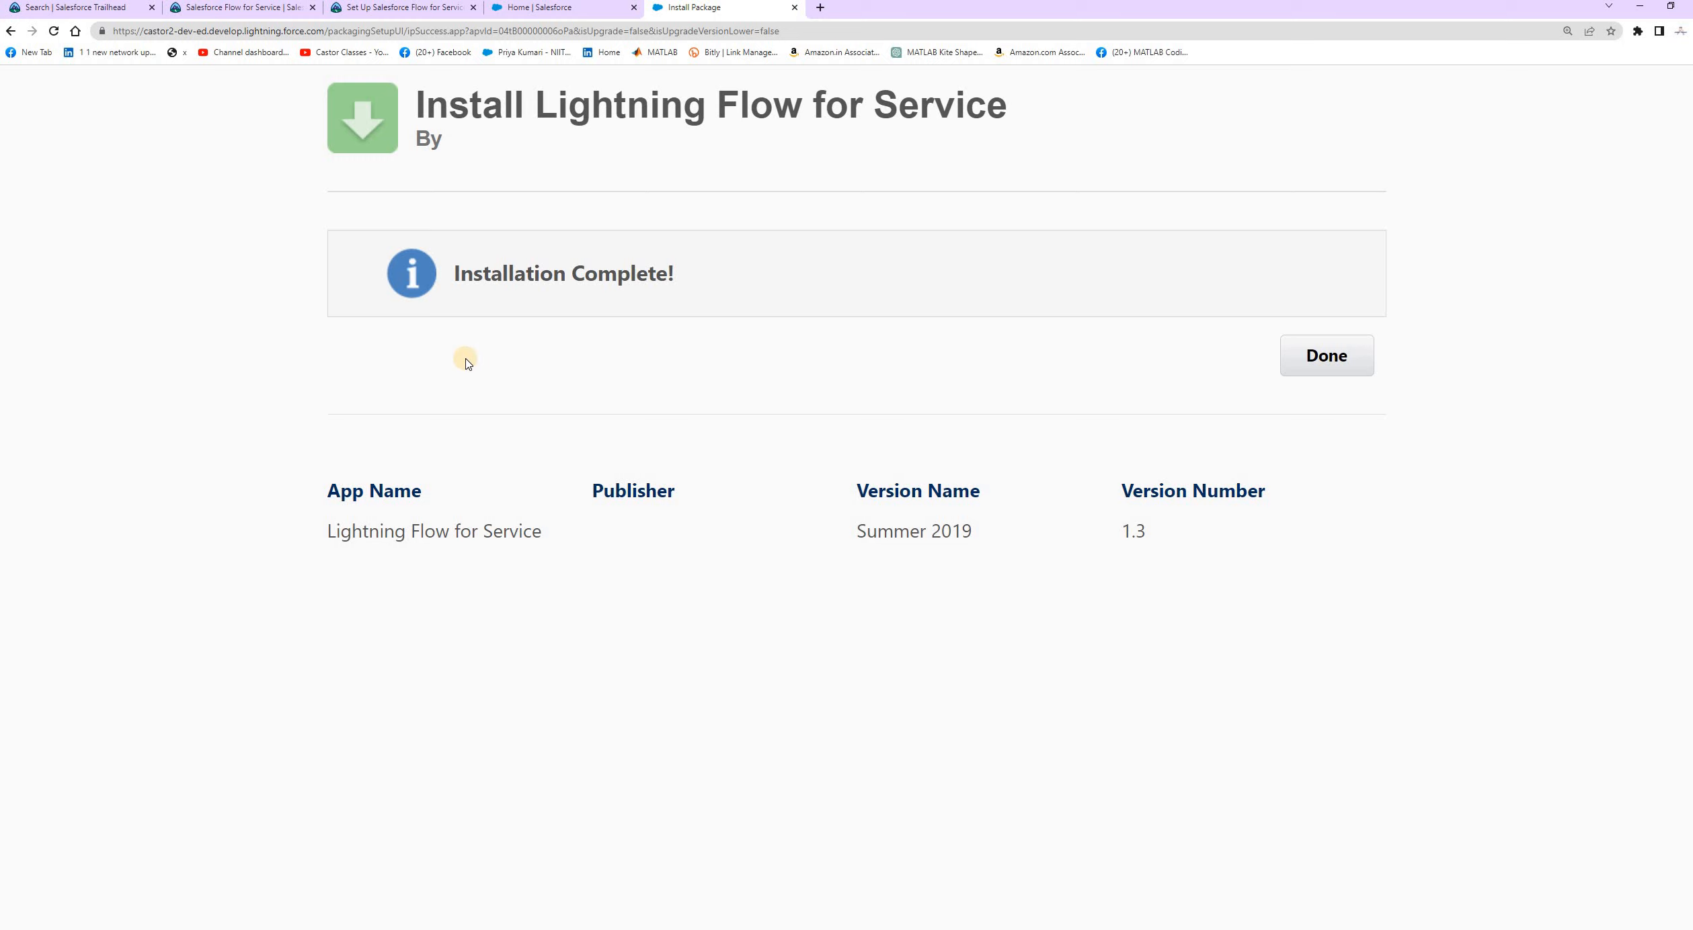
pyautogui.click(1301, 357)
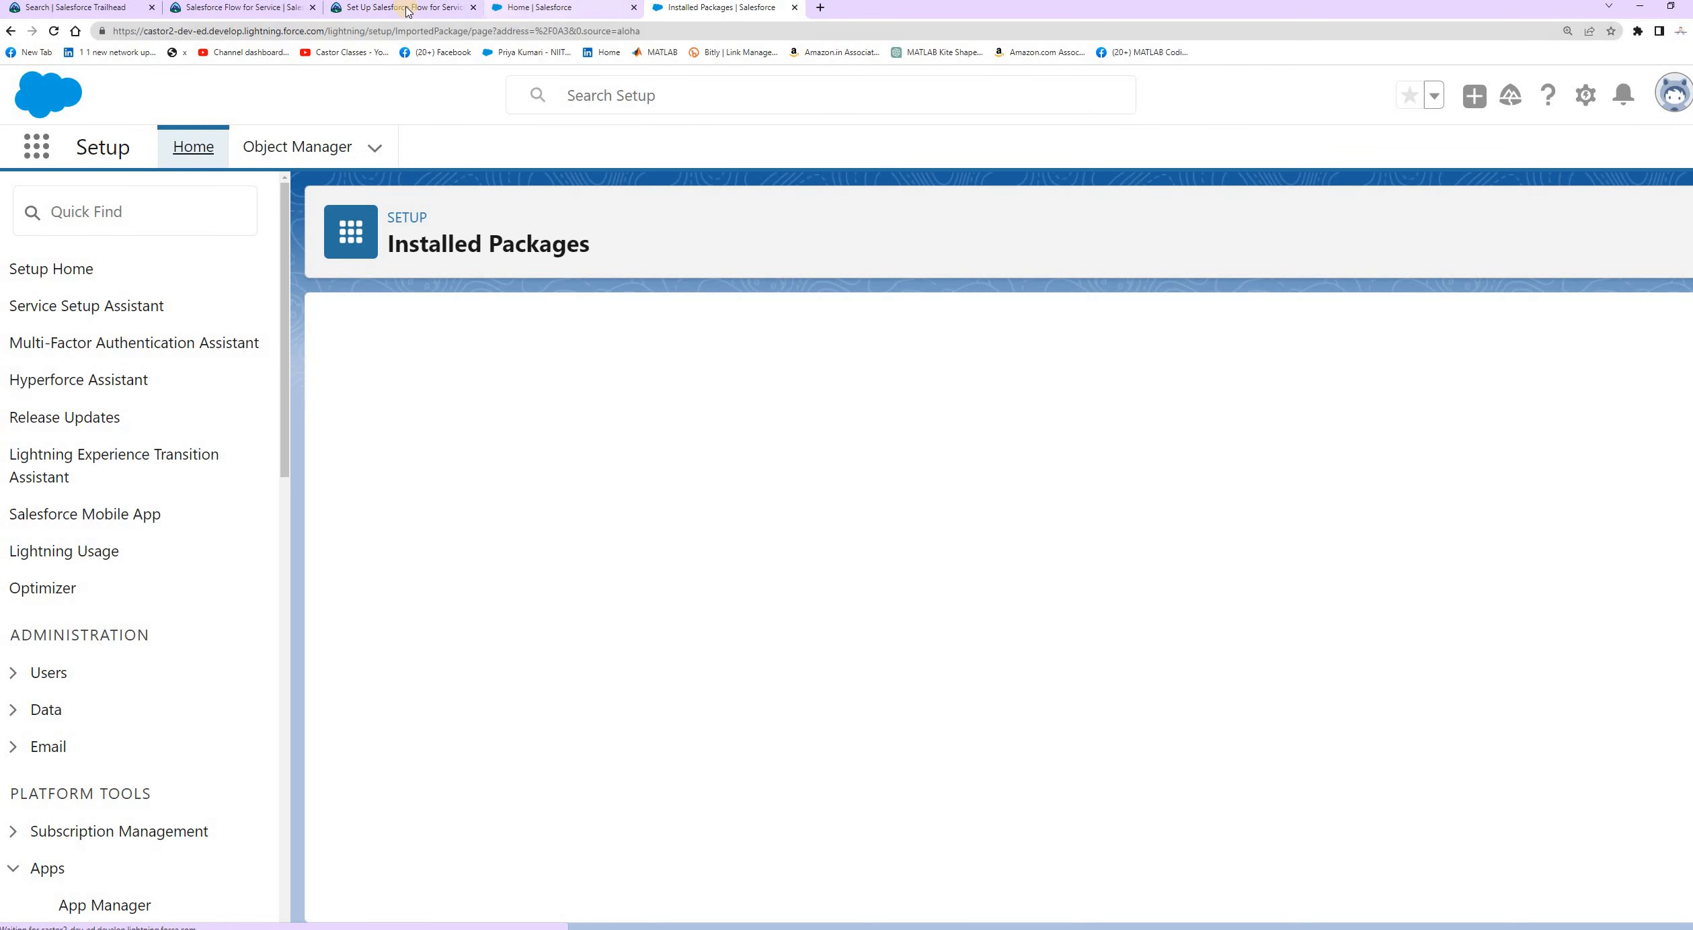
# Return to the Trailhead unit and read the challenge's Before You Start note and its list of requirements
pyautogui.click(407, 8)
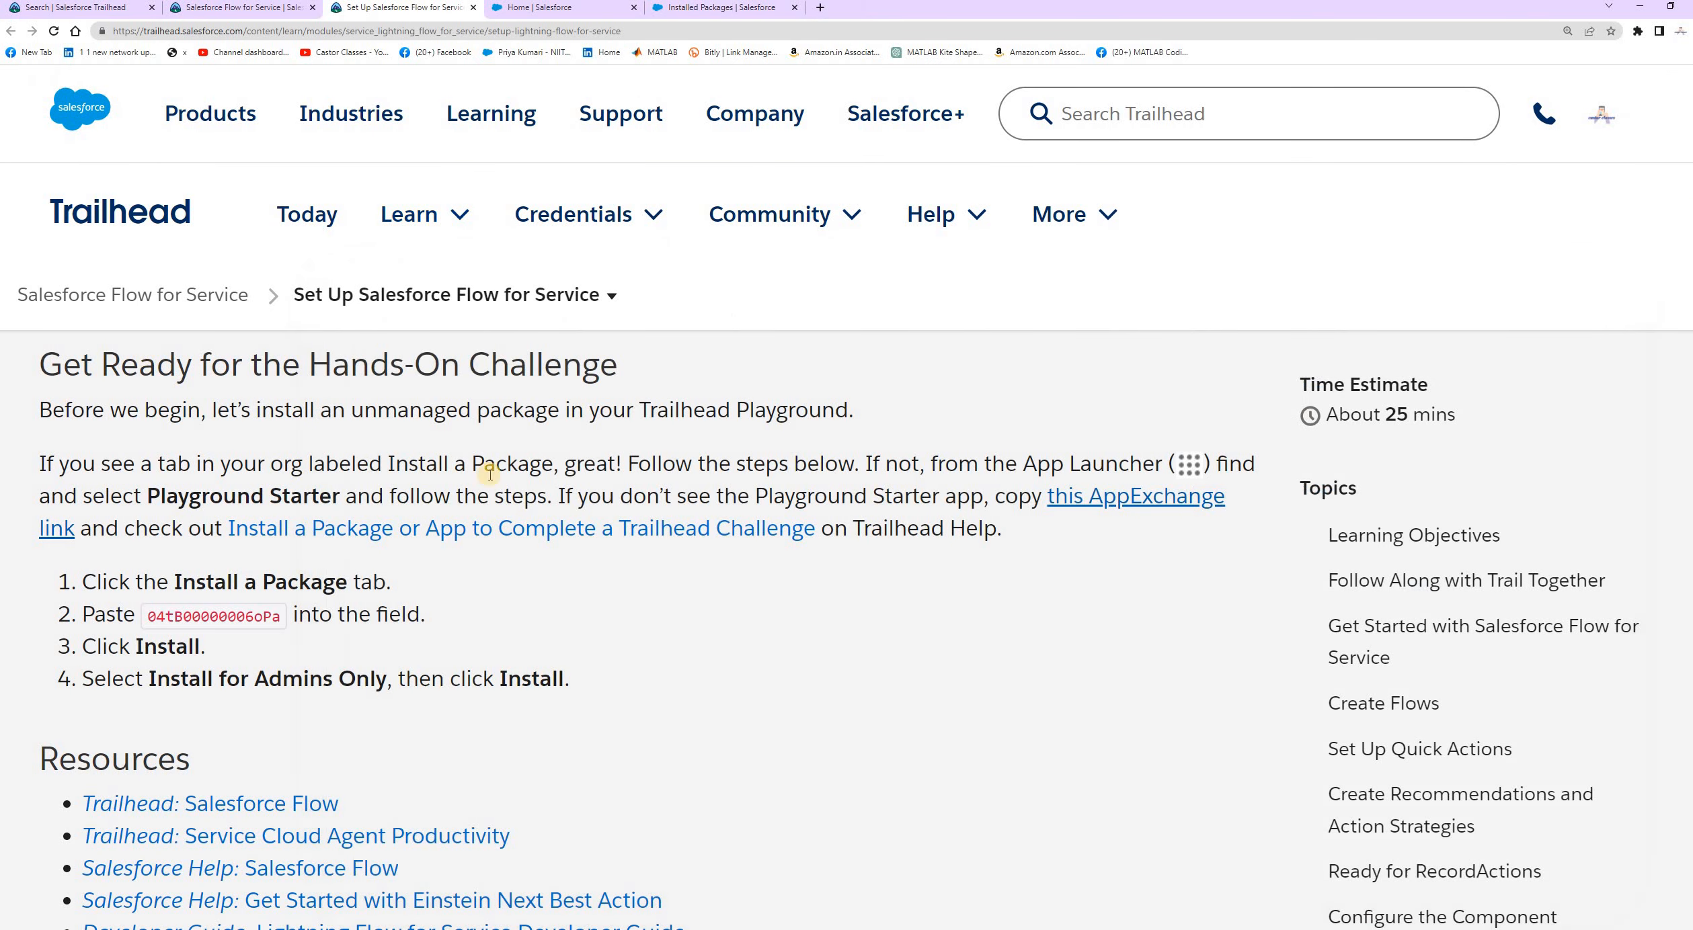
pyautogui.scroll(-7, 689, 591)
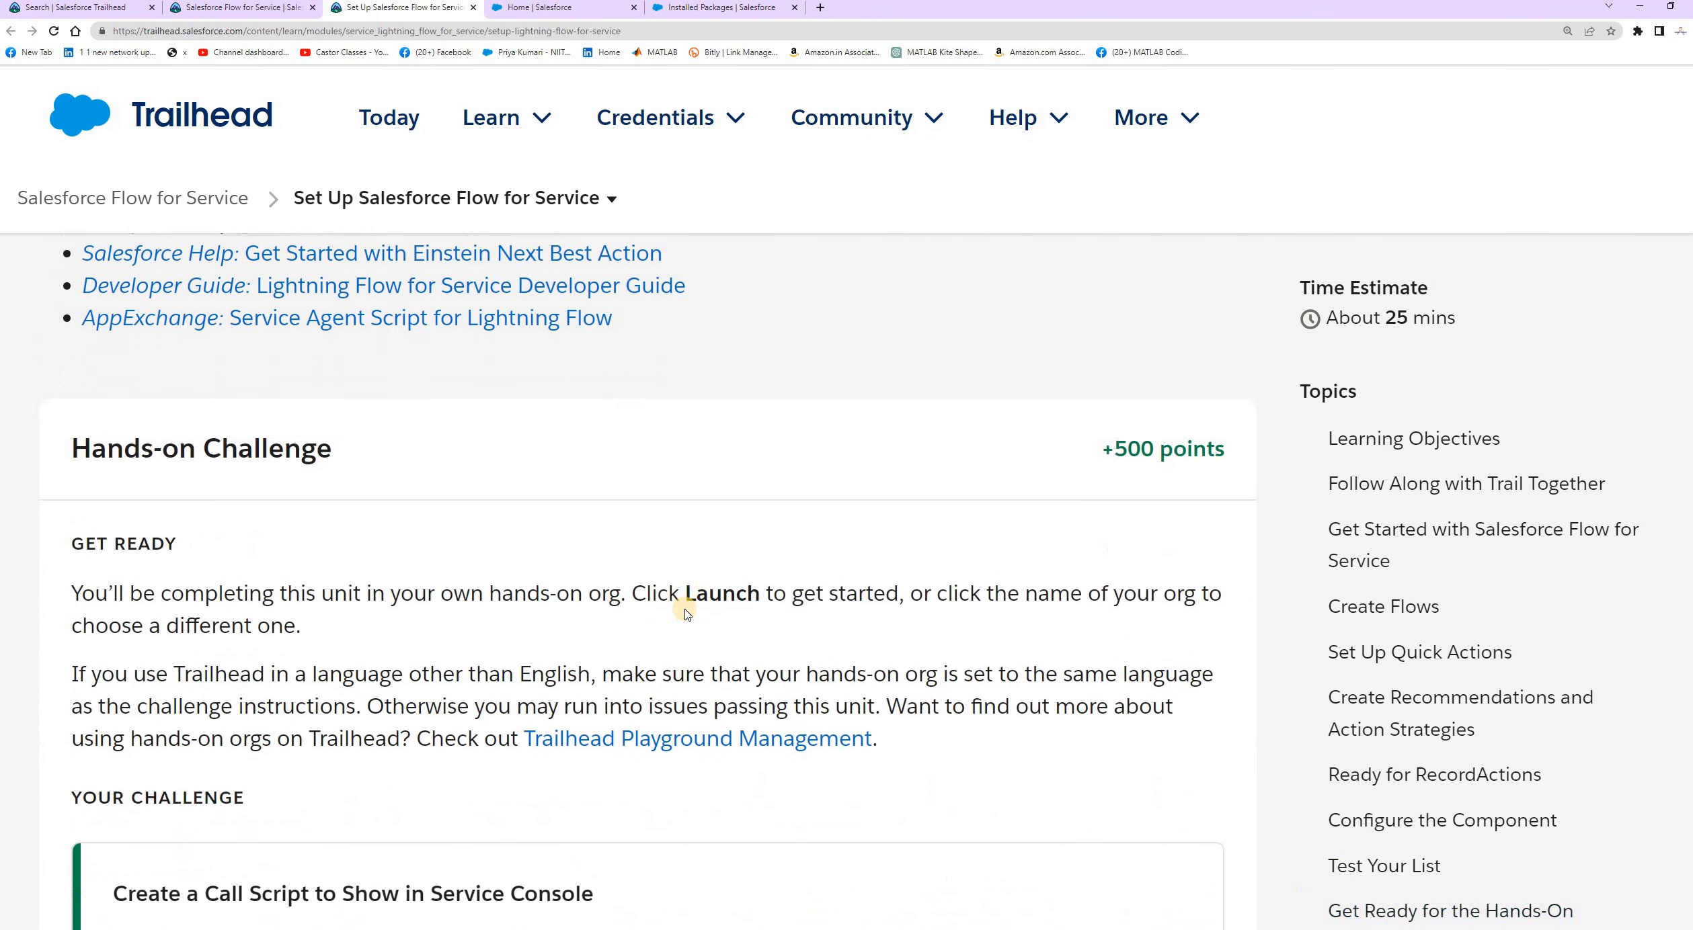
pyautogui.scroll(-5, 685, 610)
pyautogui.moveTo(113, 663); pyautogui.dragTo(269, 761)
pyautogui.scroll(-3, 498, 586)
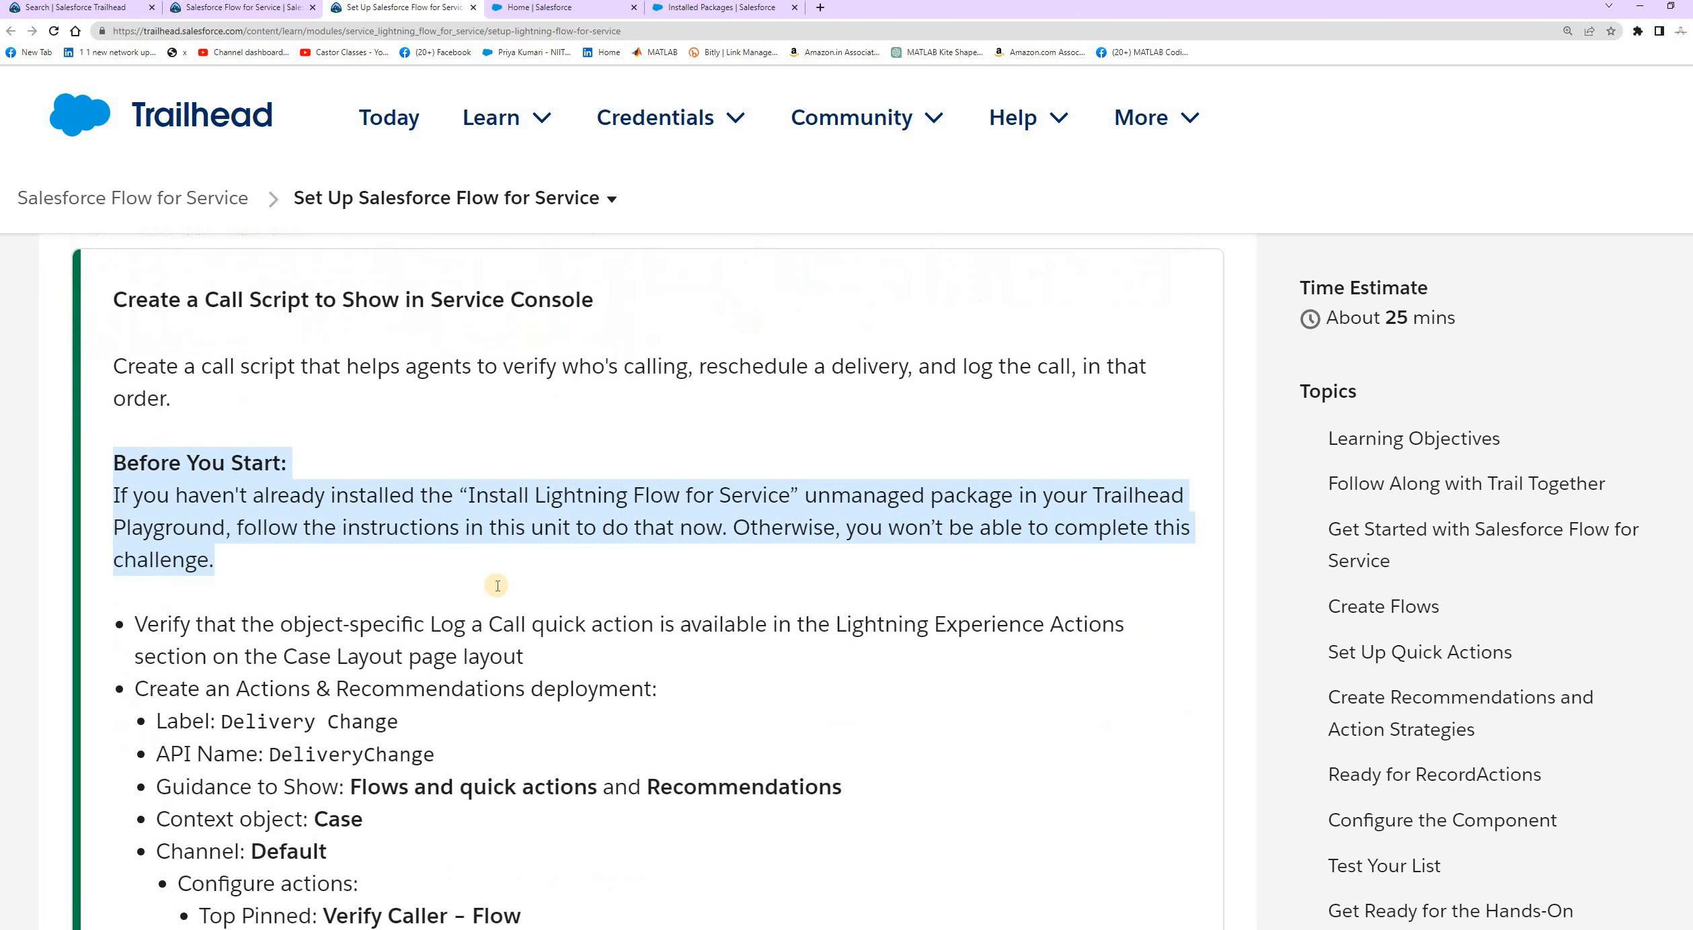
pyautogui.scroll(-4, 497, 585)
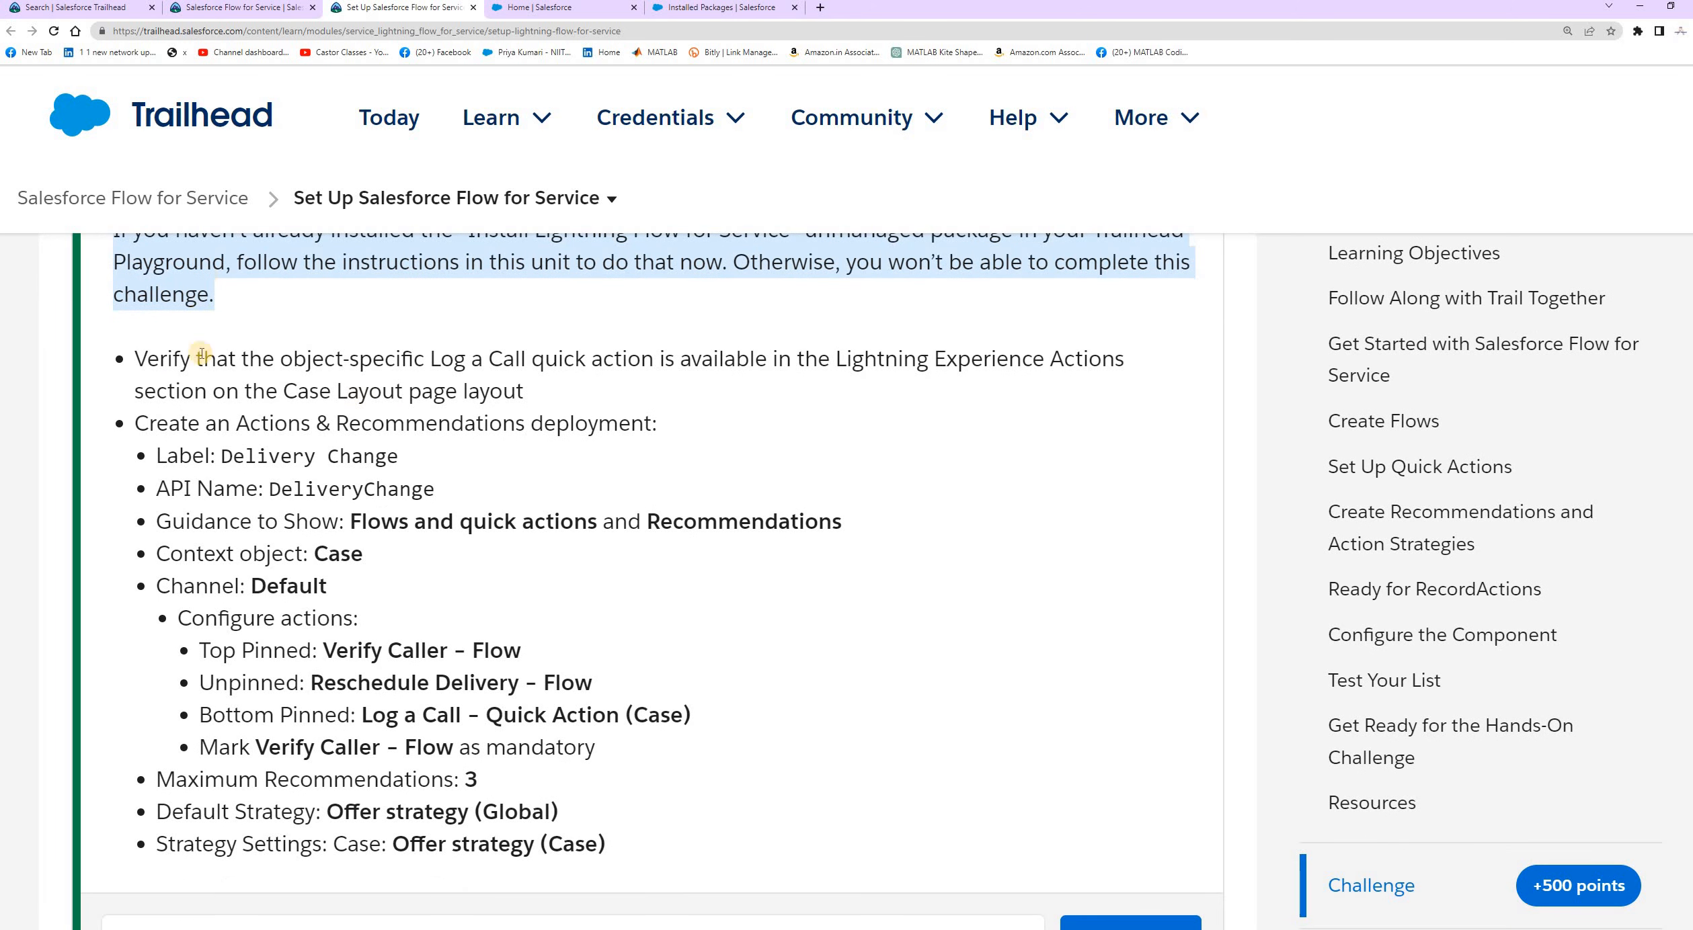
# Read the requirement about the object-specific Log a Call quick action in the Case Layout's Lightning Experience Actions section
pyautogui.moveTo(135, 358); pyautogui.dragTo(537, 397)
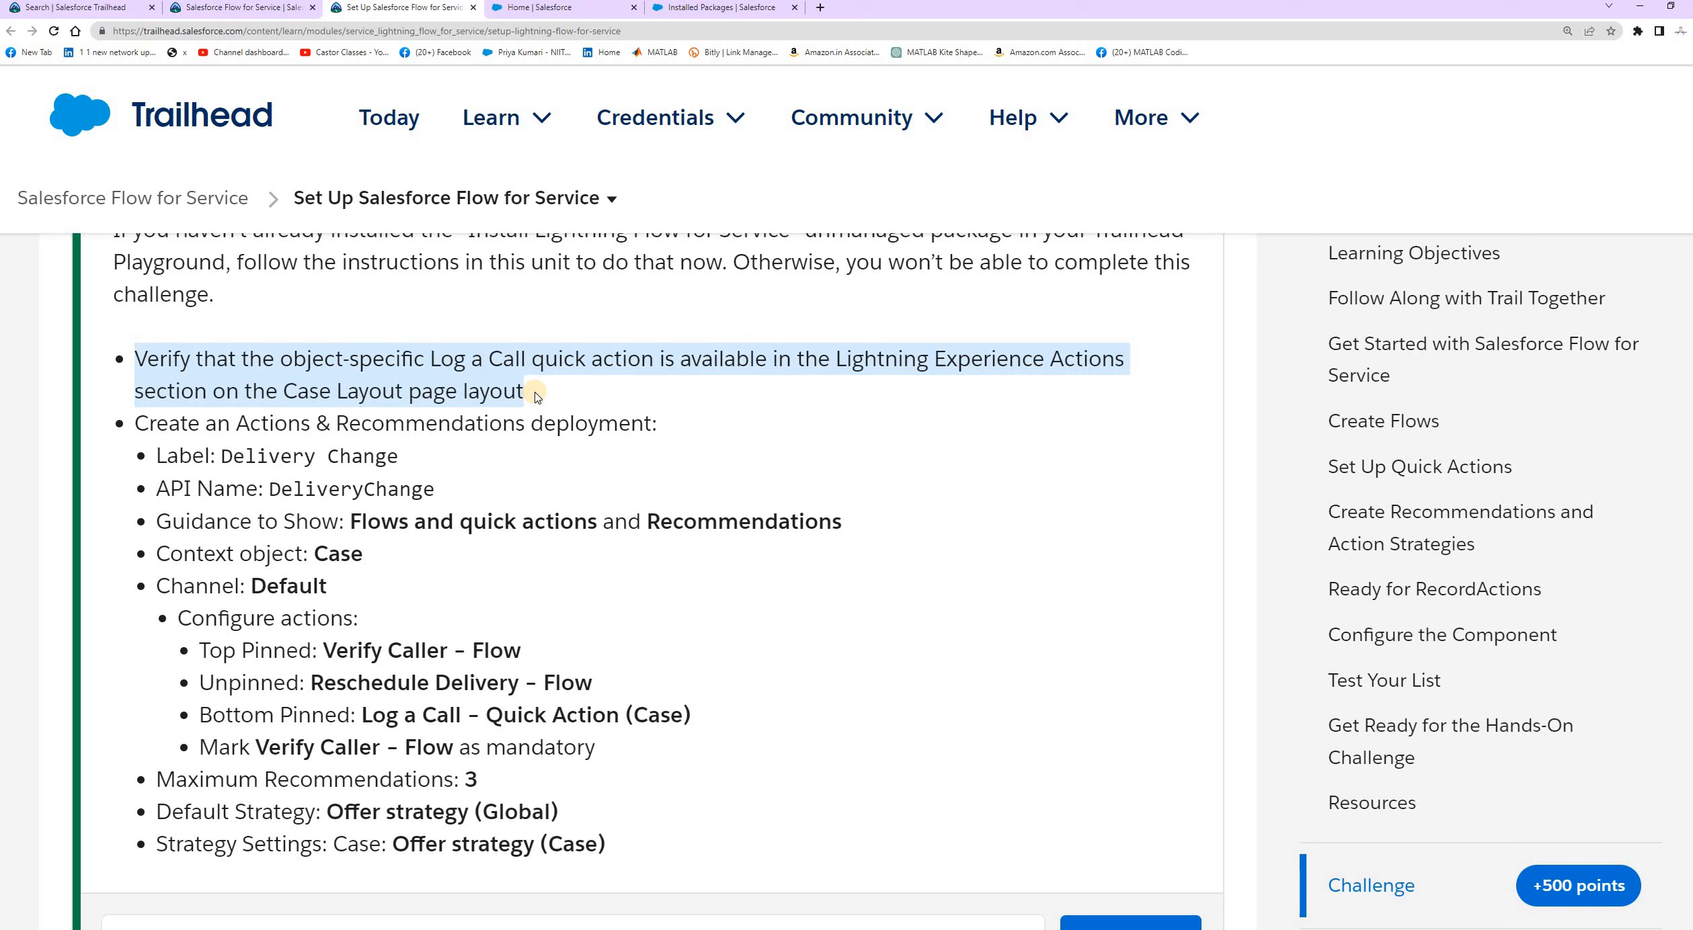
pyautogui.click(832, 362)
pyautogui.moveTo(839, 357); pyautogui.dragTo(1118, 363)
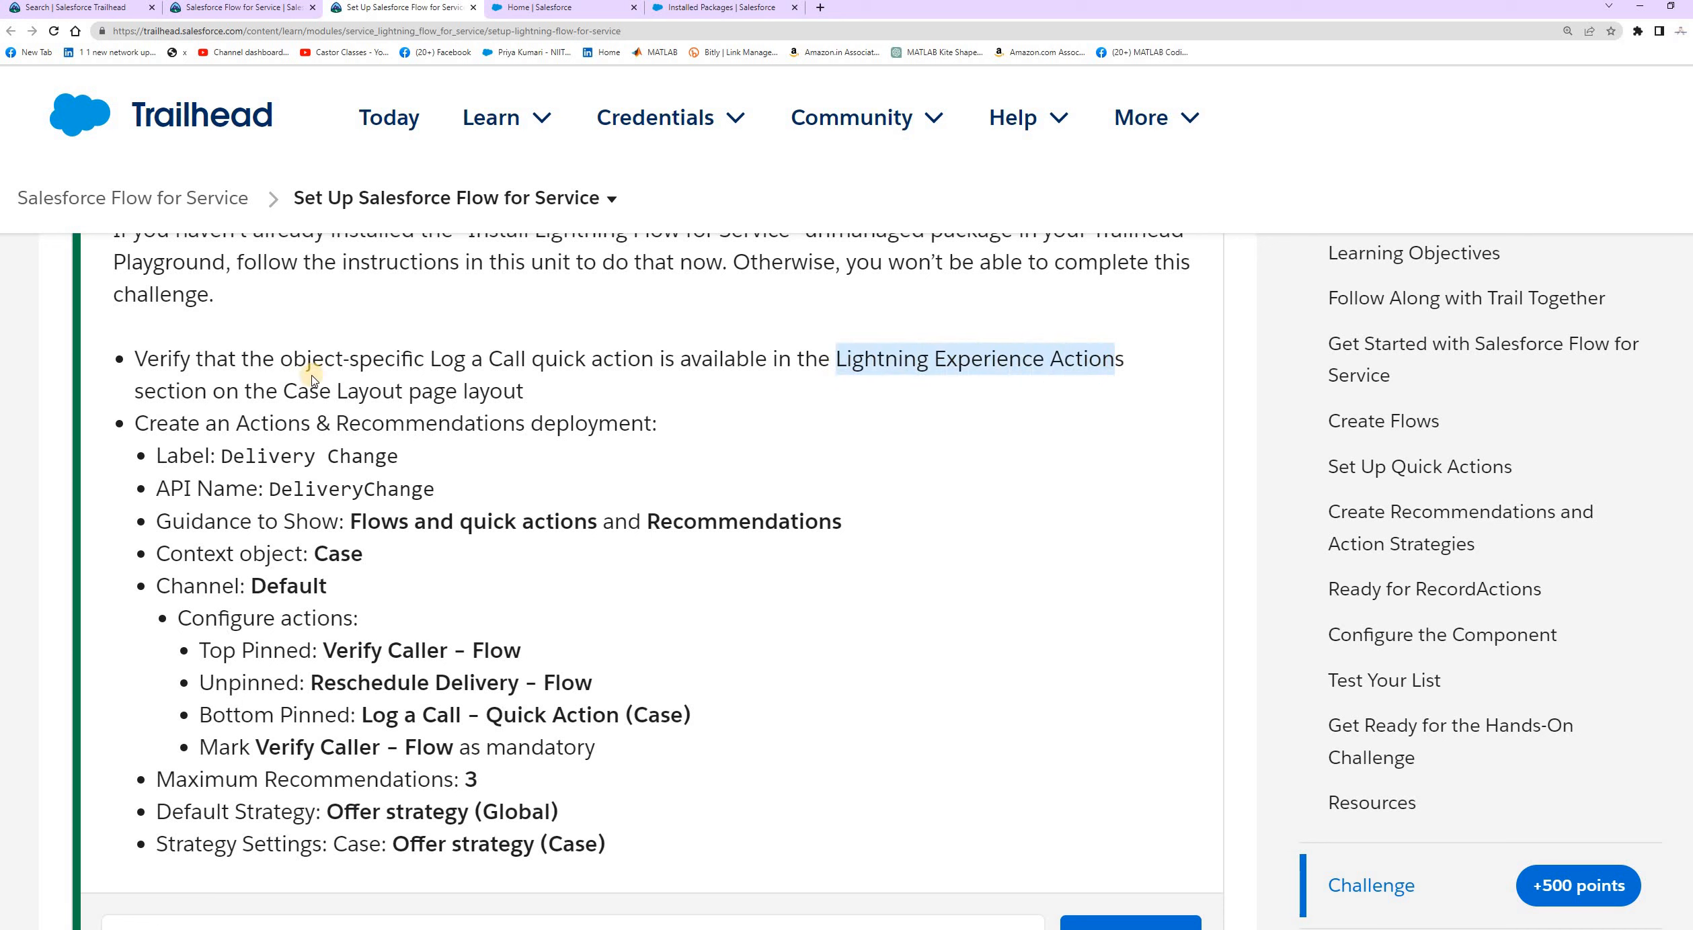
pyautogui.moveTo(284, 391); pyautogui.dragTo(538, 393)
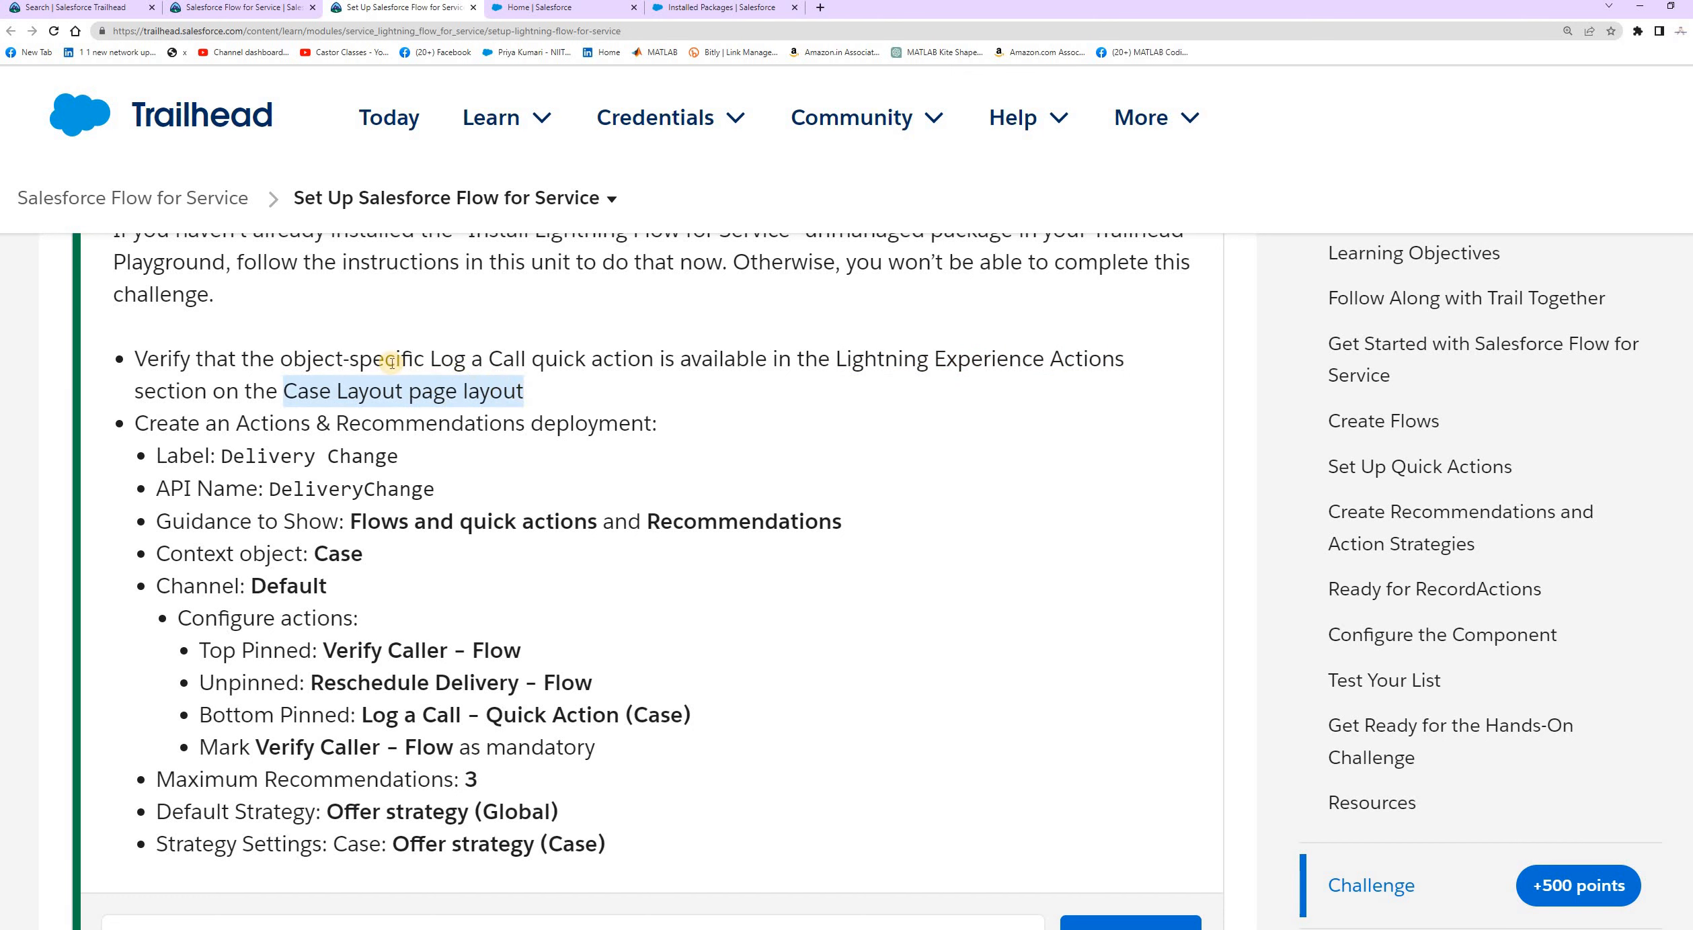
pyautogui.moveTo(293, 359); pyautogui.dragTo(600, 346)
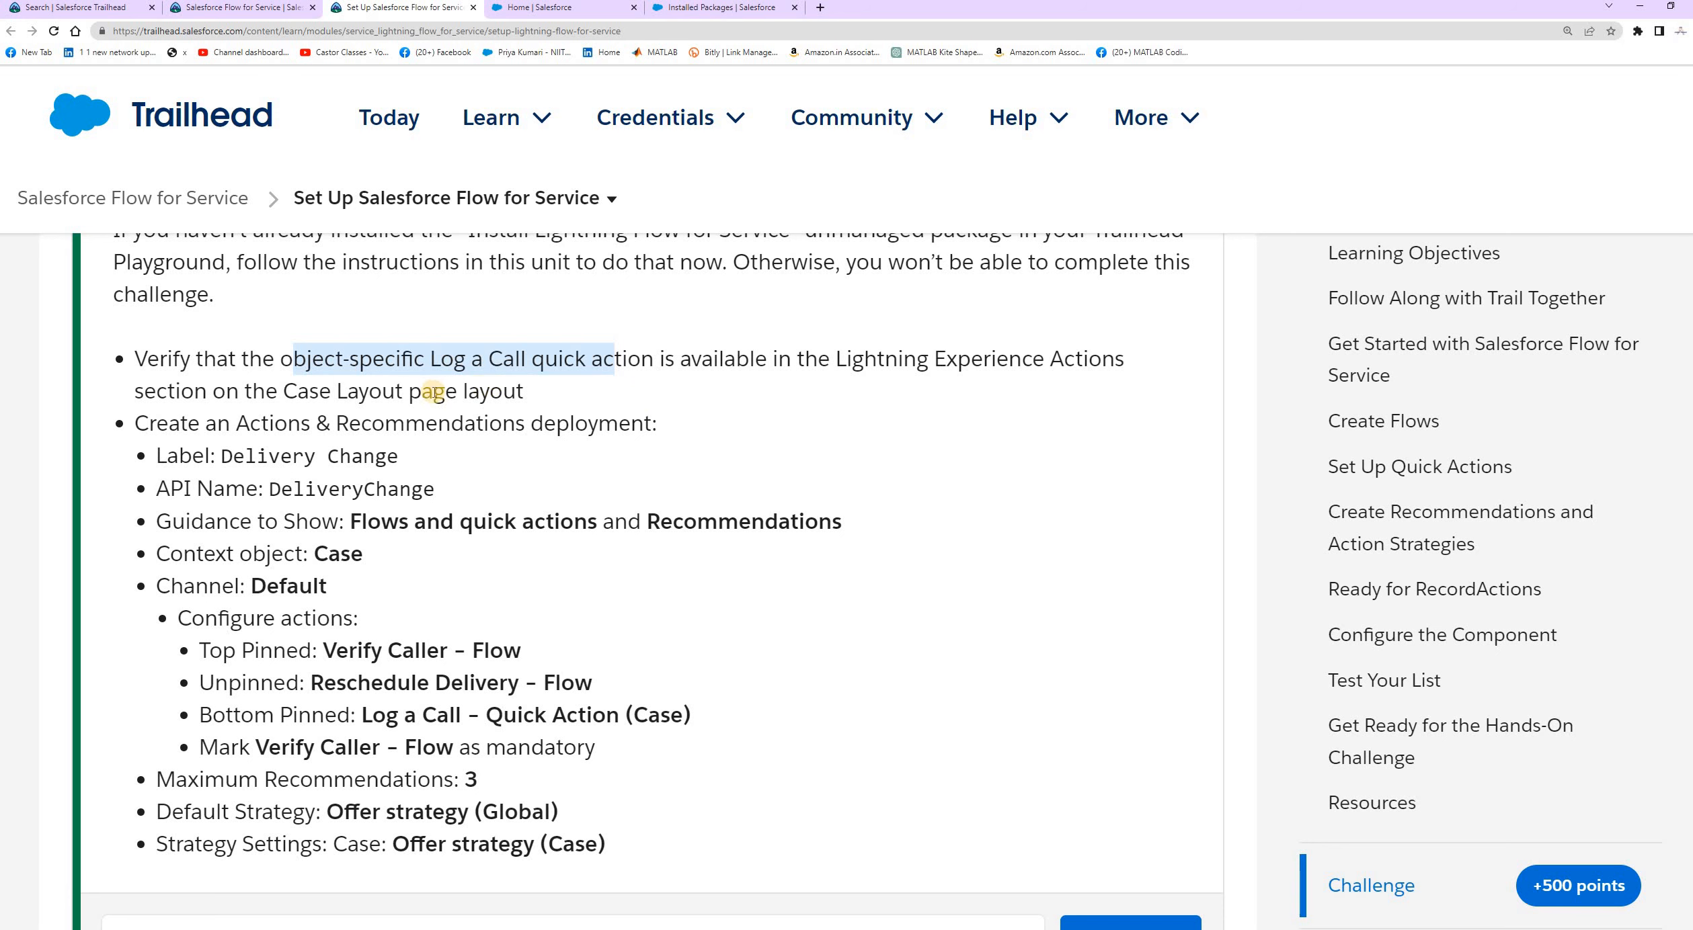
# Switch to Salesforce Setup, search the Object Manager for "case" and open the Case object
pyautogui.click(546, 8)
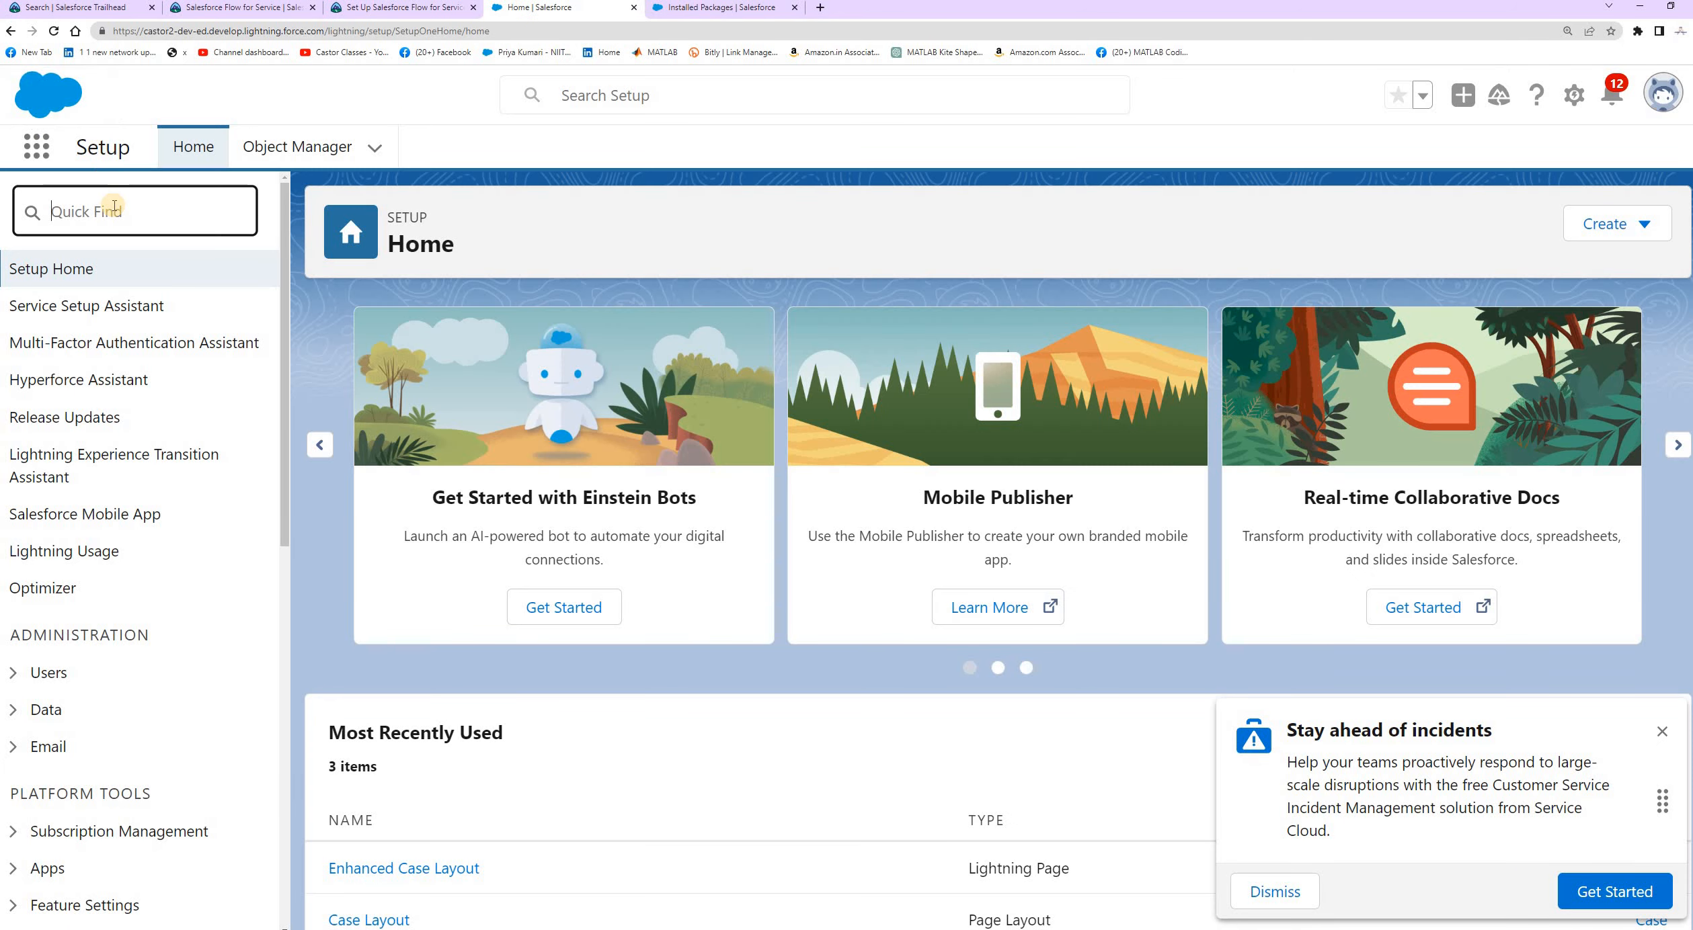
pyautogui.click(310, 146)
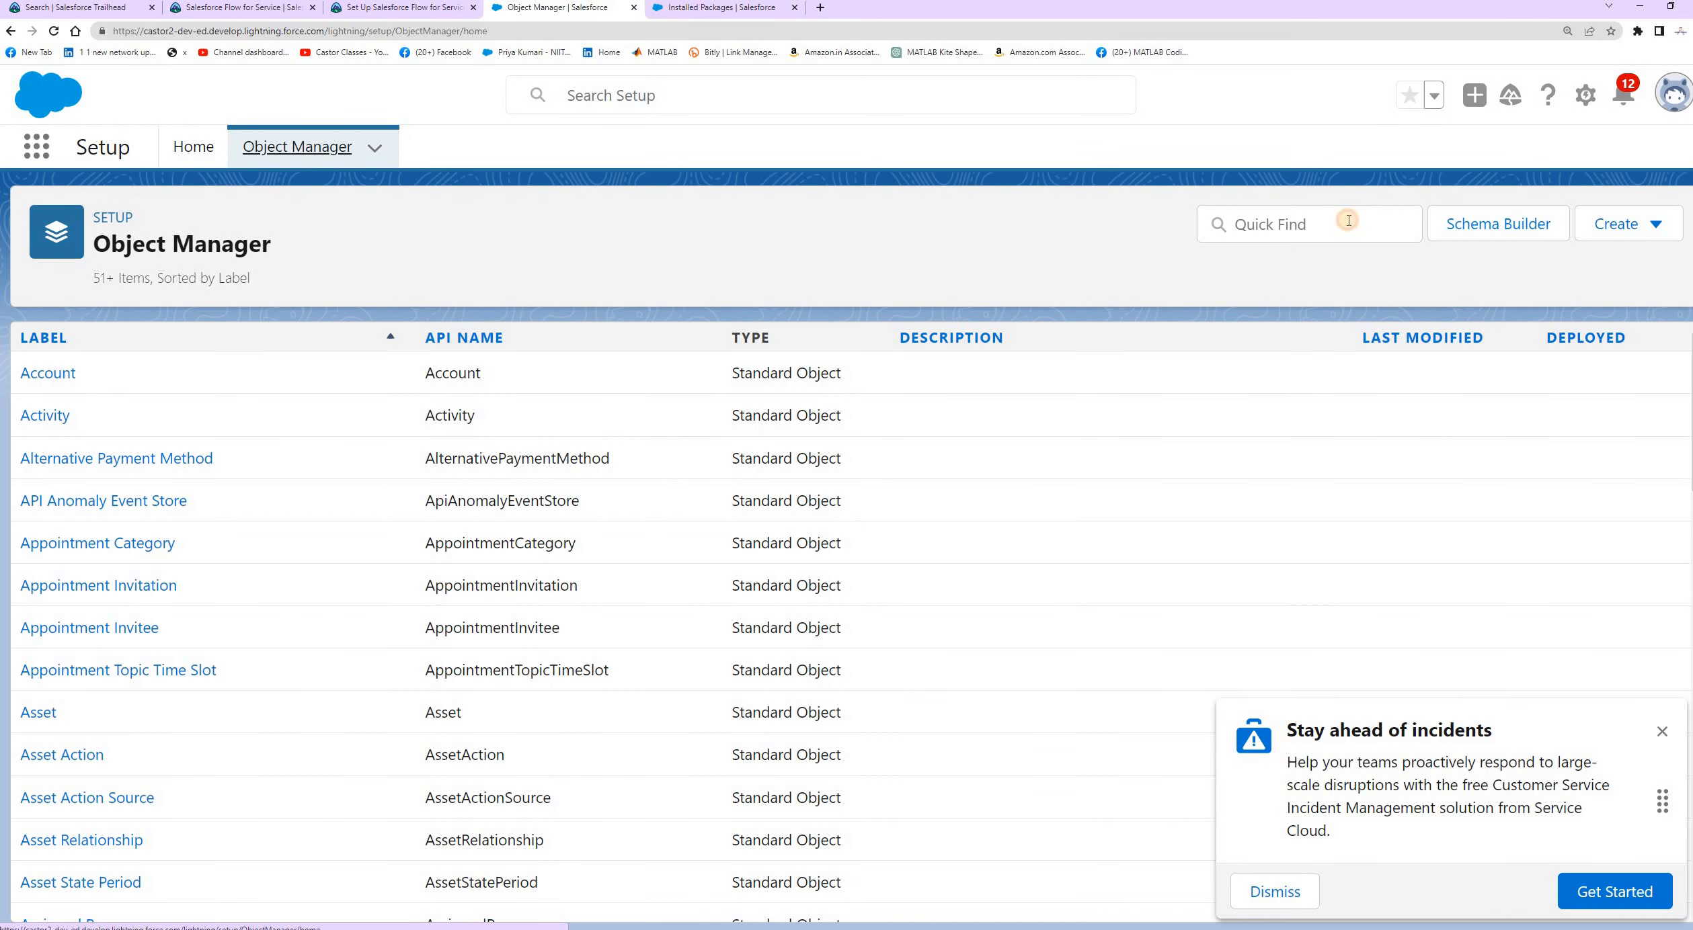
pyautogui.click(1348, 220)
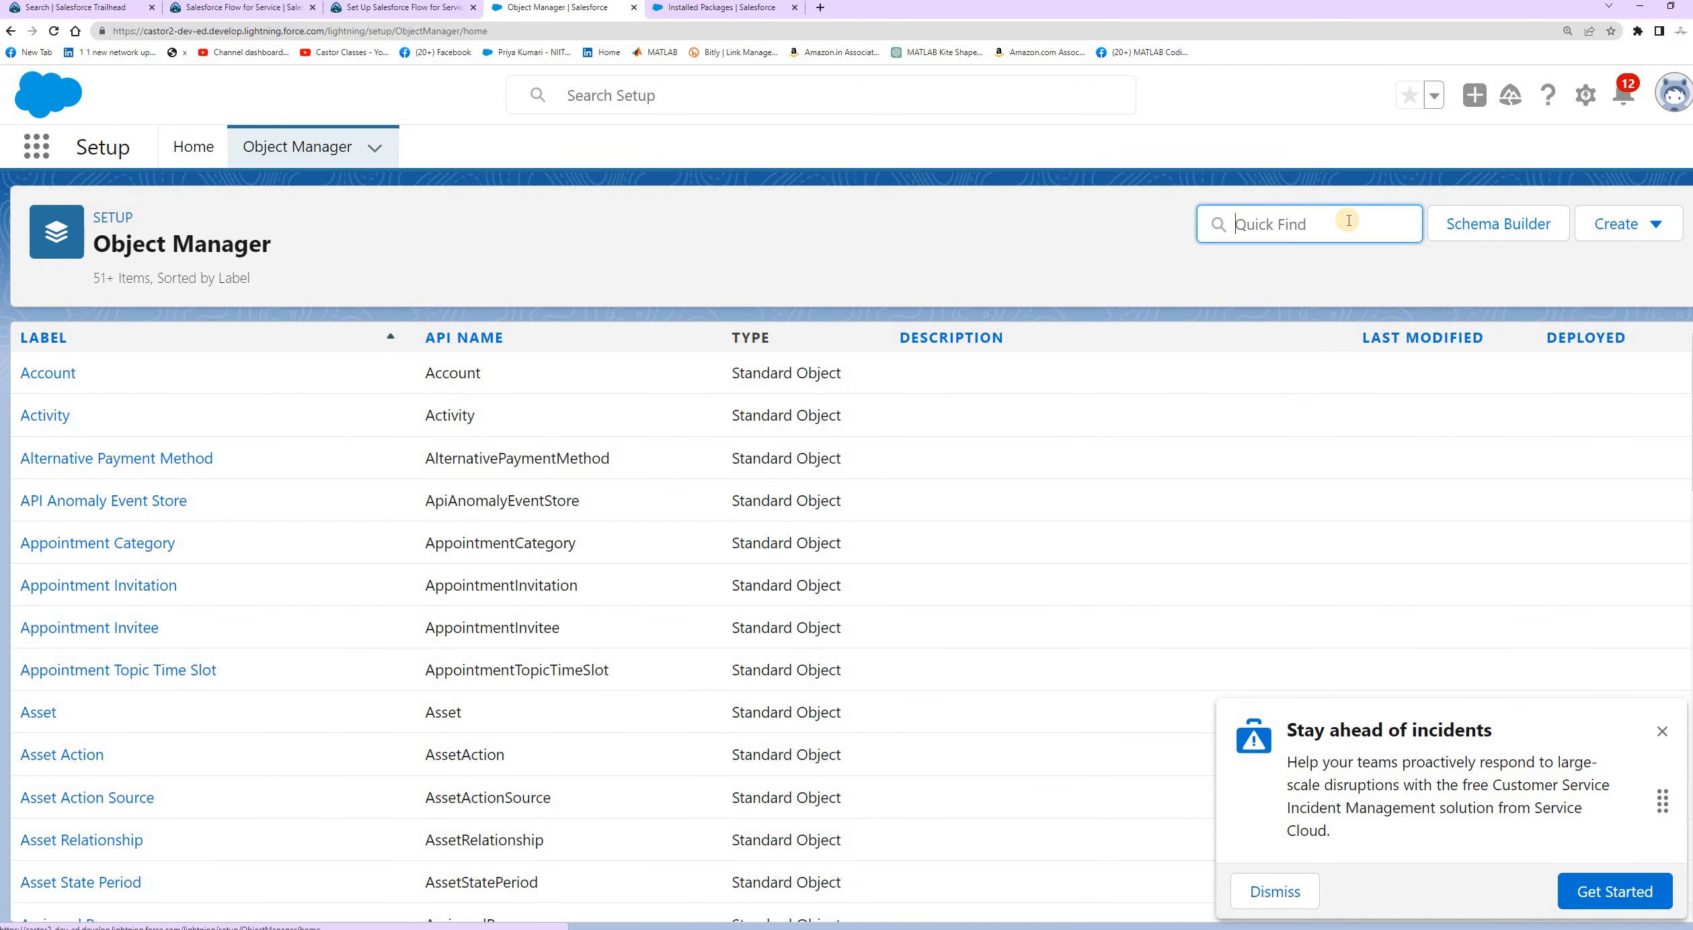
pyautogui.write('case')
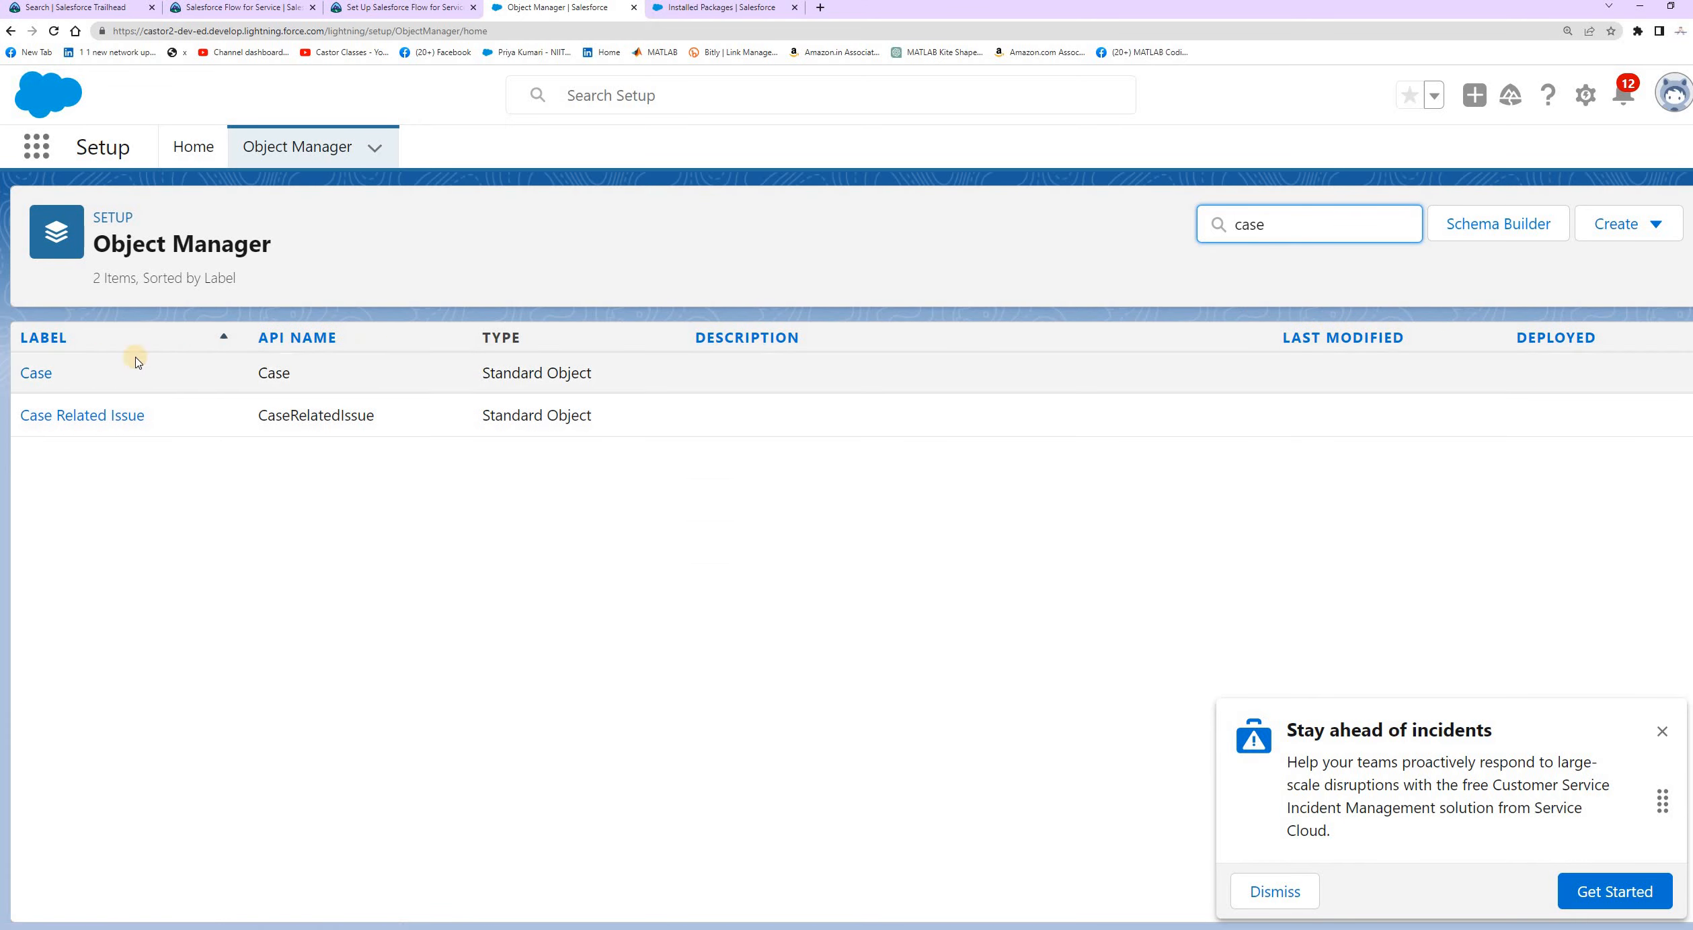
pyautogui.click(37, 373)
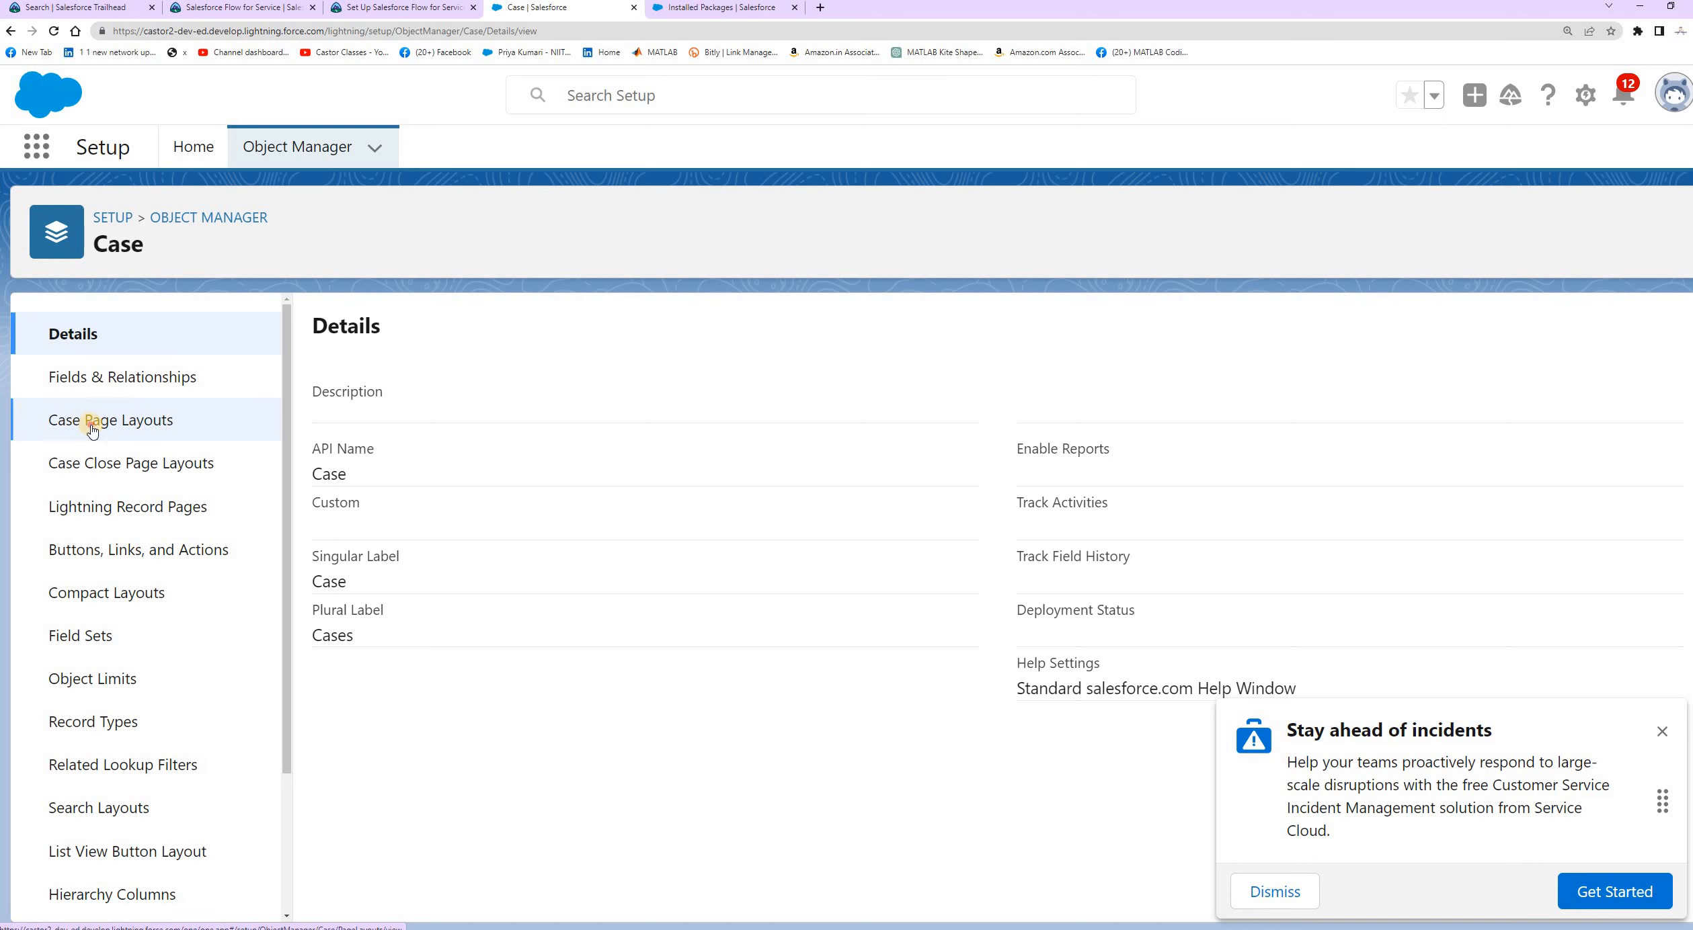
# Open the Case Layout for editing from the Case page layouts, dismissing the Stay ahead of incidents notice
pyautogui.click(93, 430)
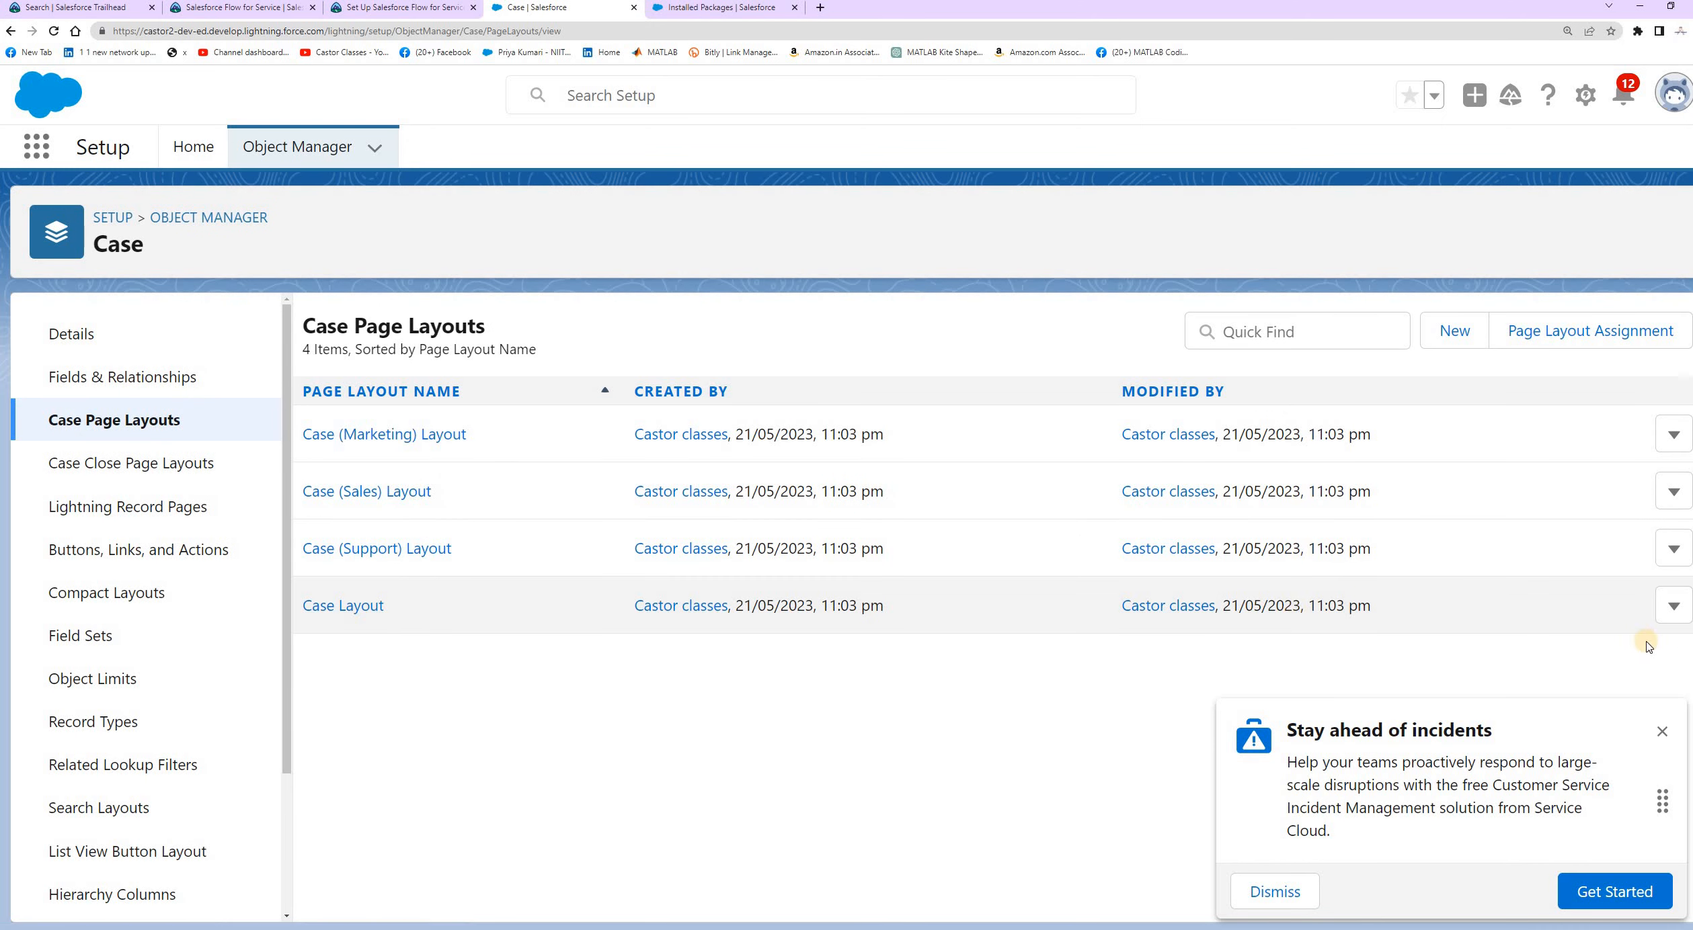
pyautogui.click(1662, 732)
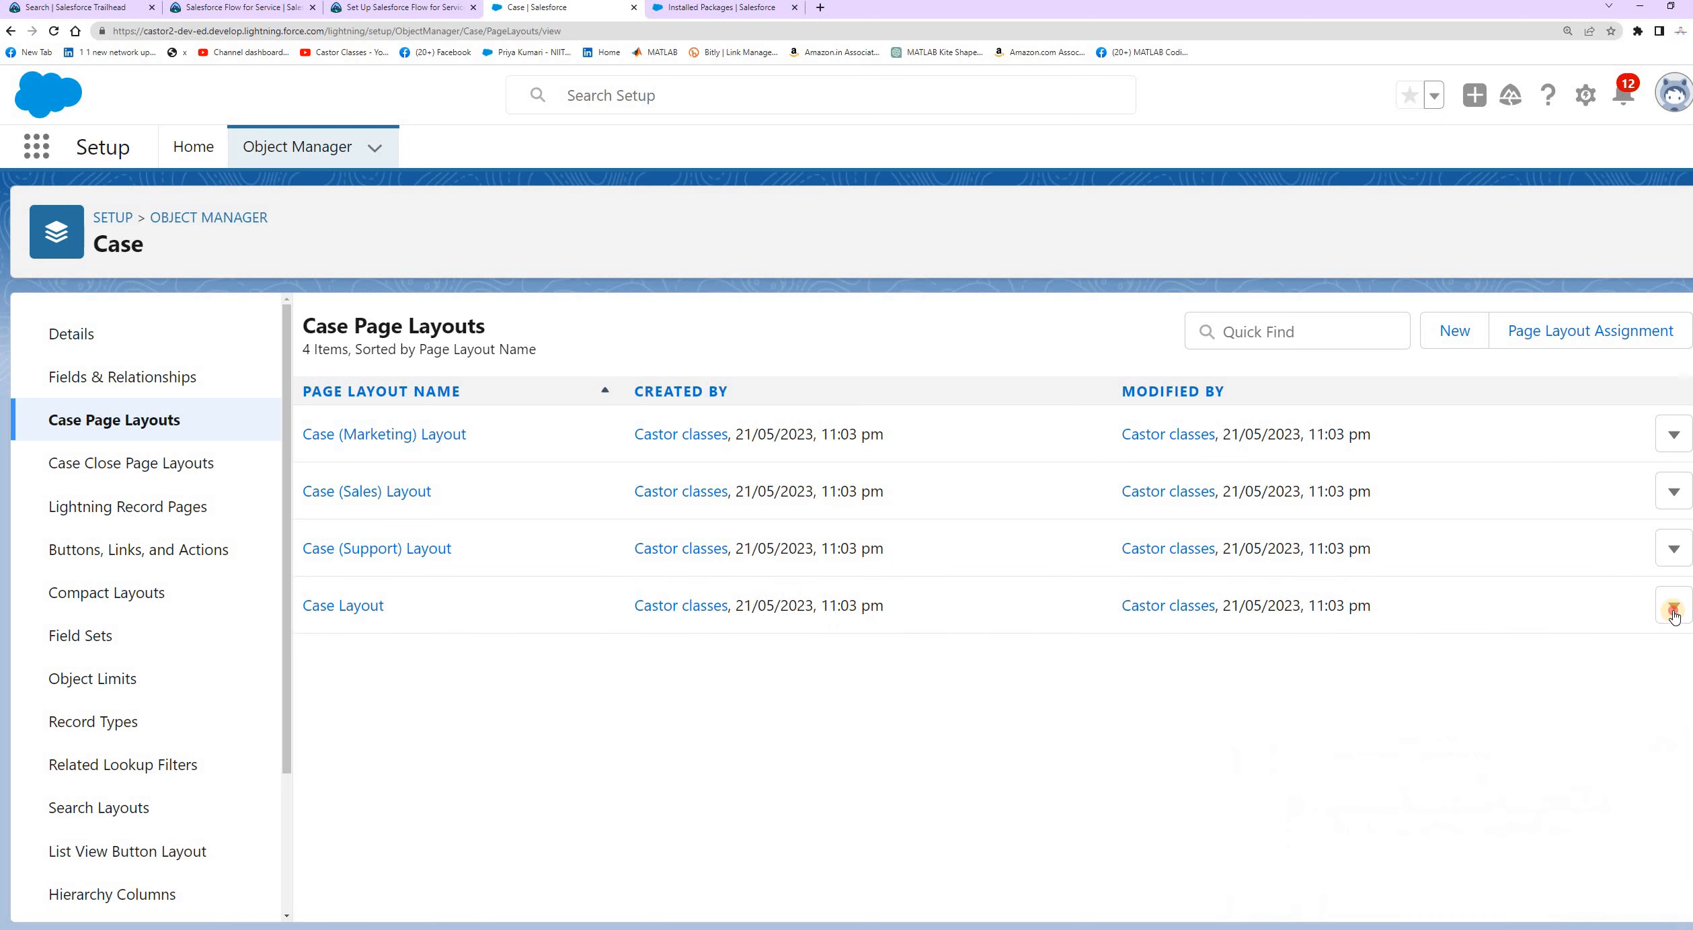
pyautogui.click(1674, 614)
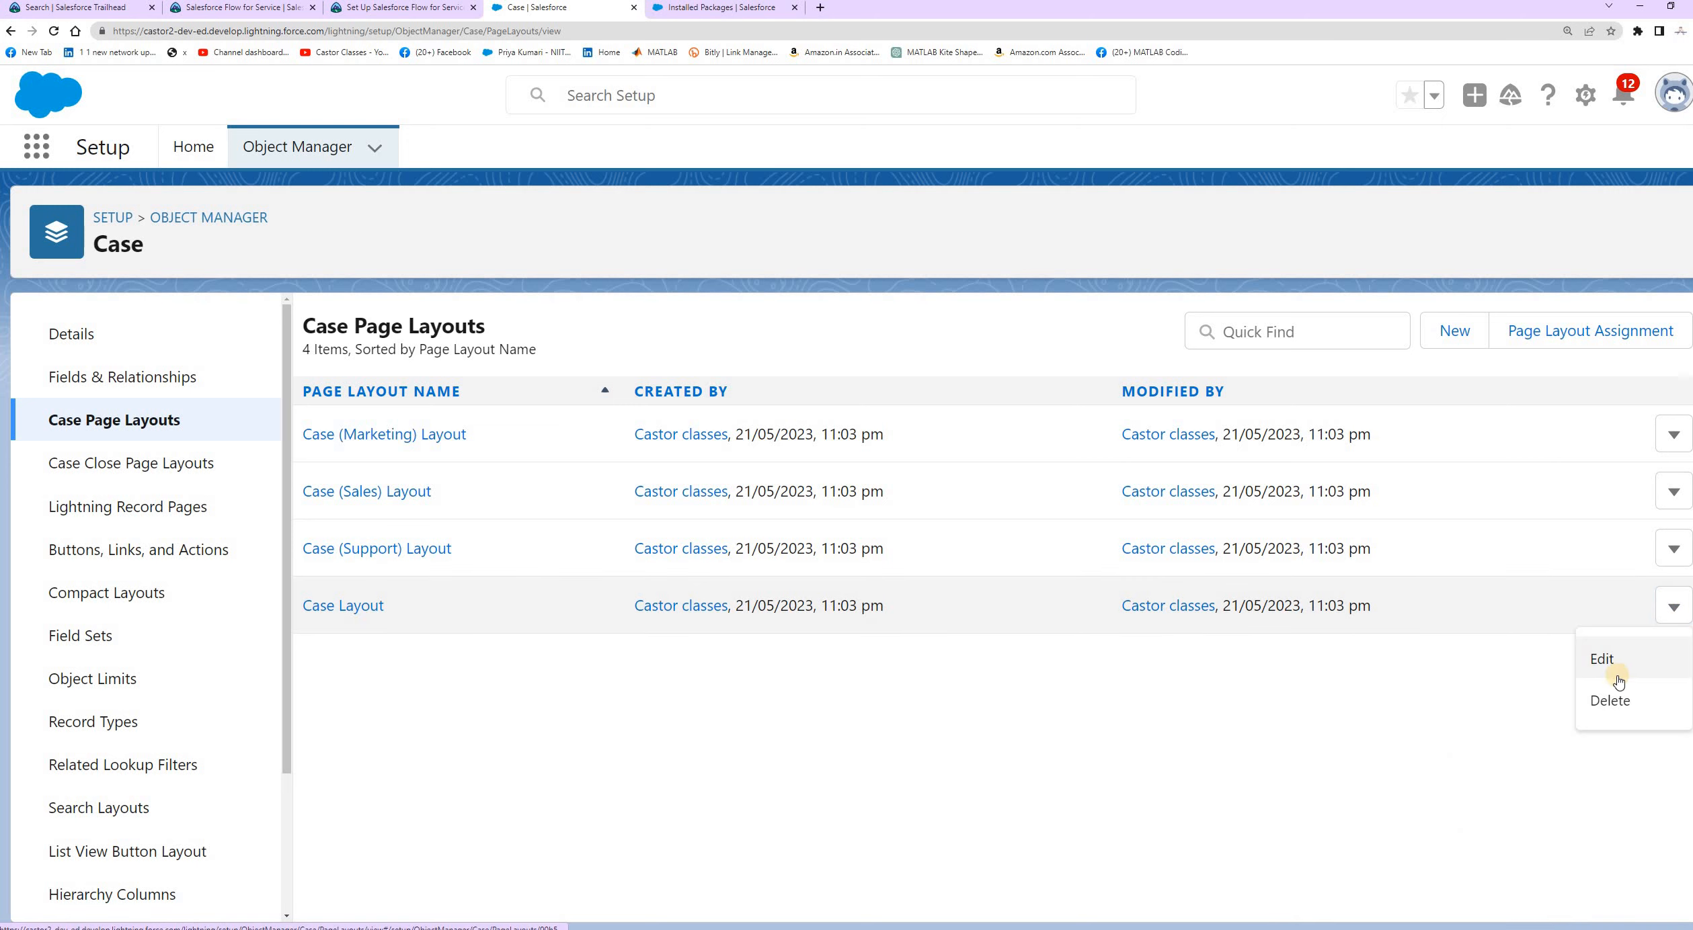
pyautogui.click(1616, 676)
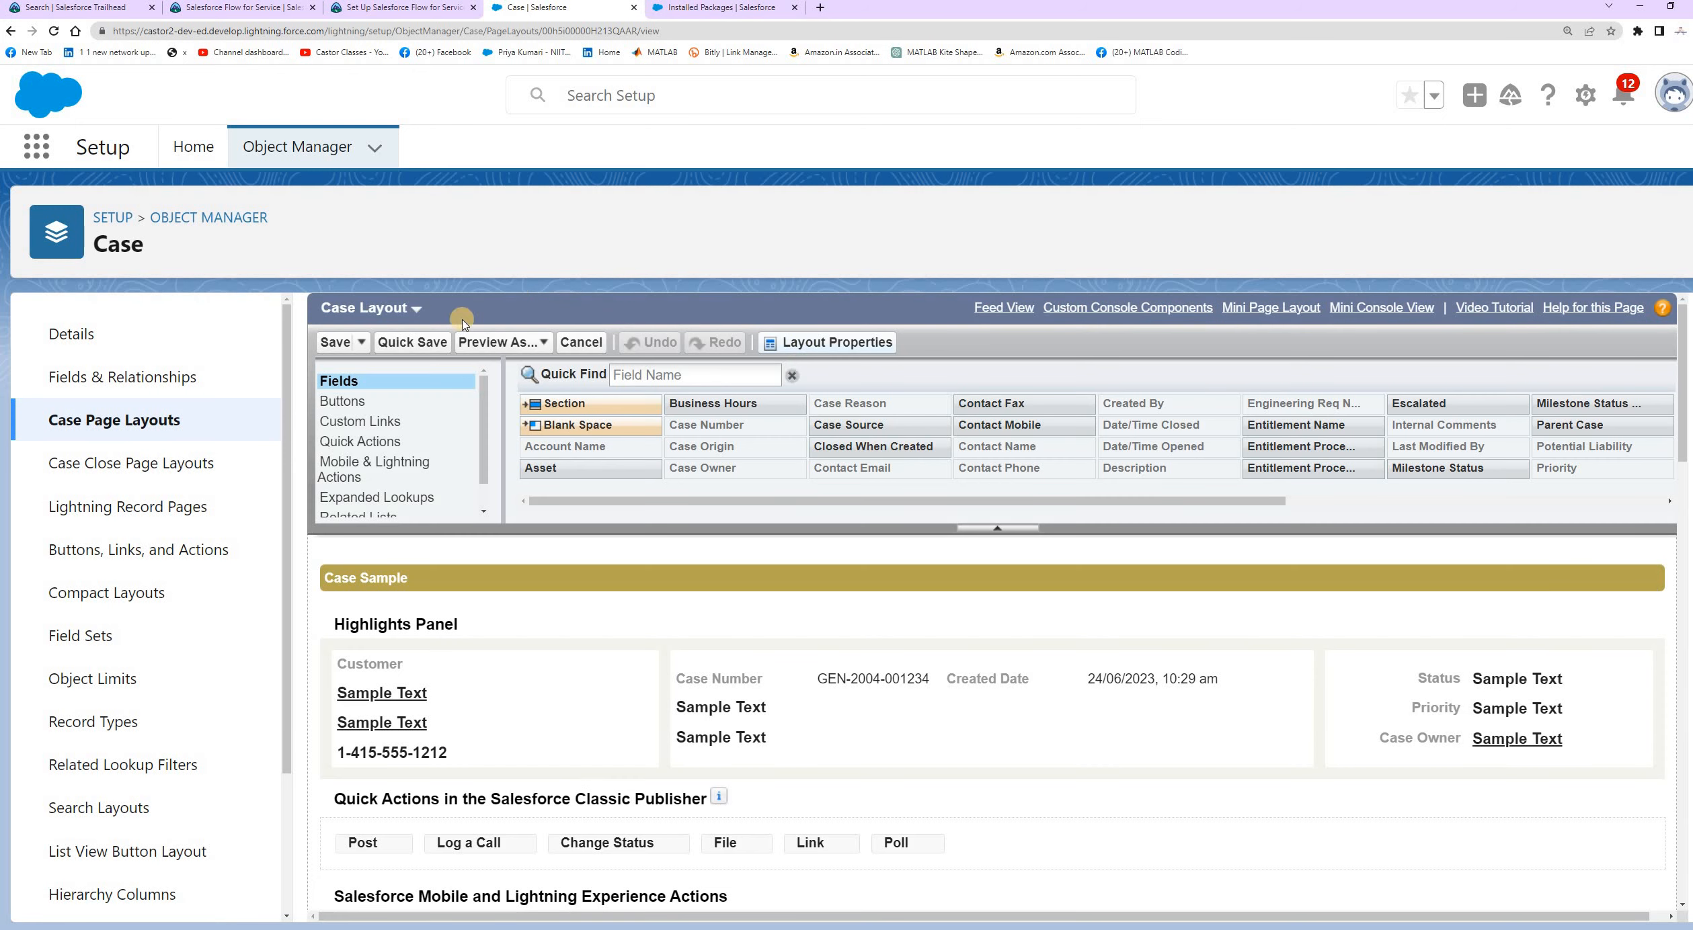
# Check the Case Layout's available quick actions against the challenge's Log a Call requirement and close the Installed Packages page
pyautogui.click(373, 444)
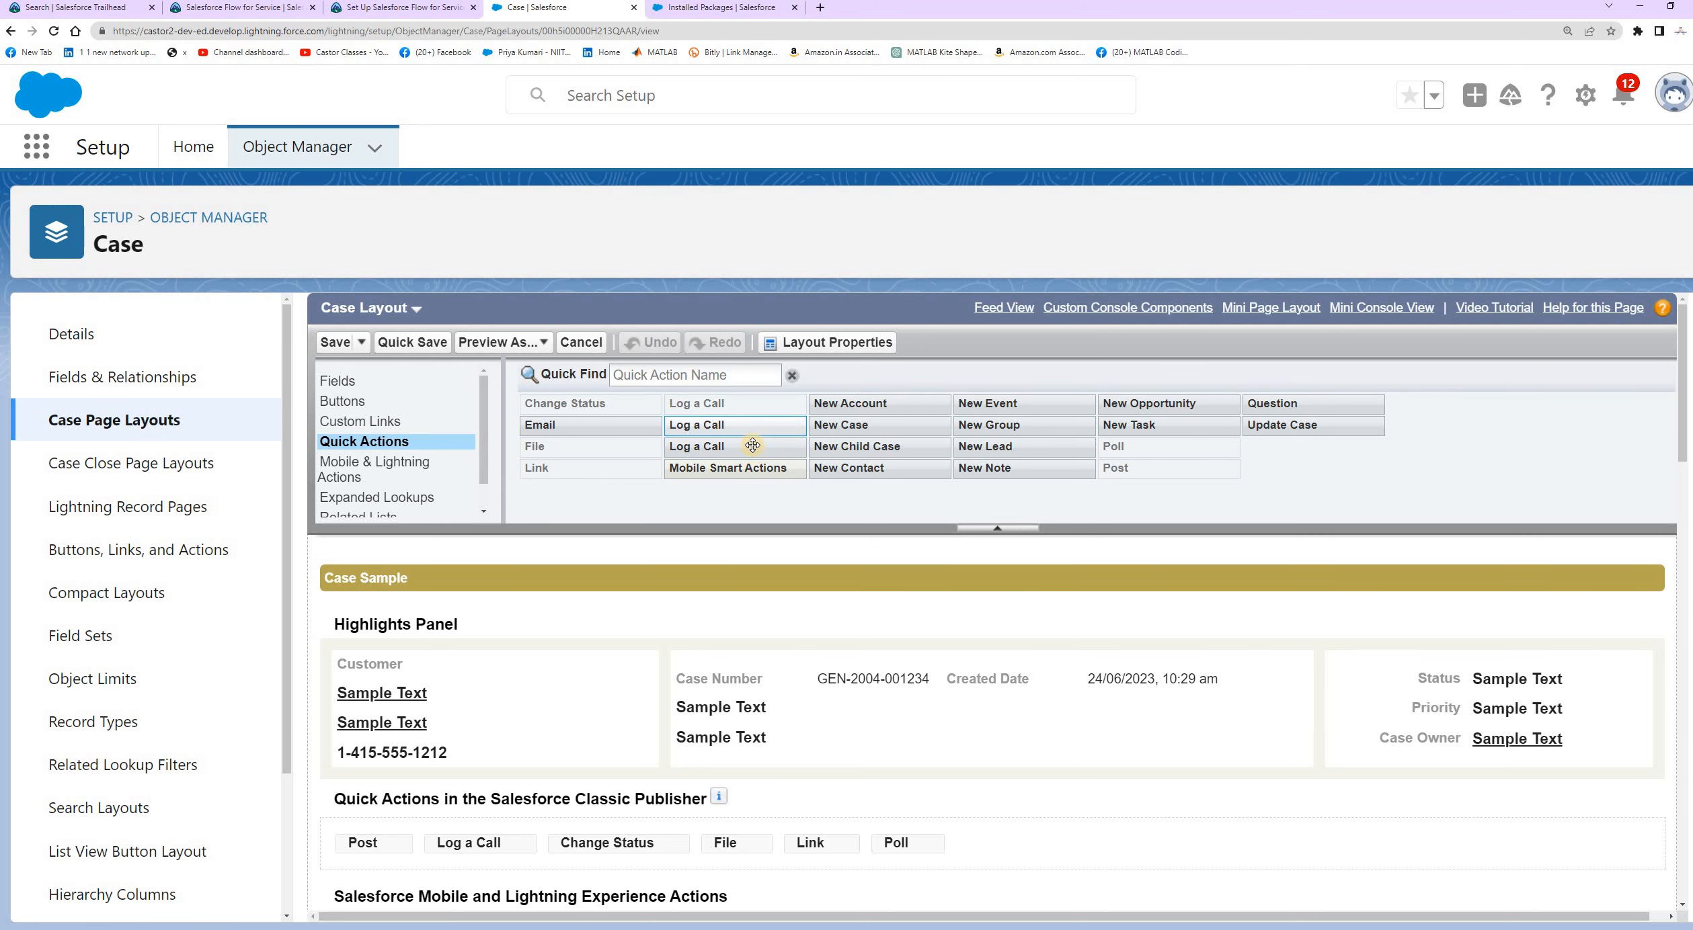
pyautogui.click(437, 8)
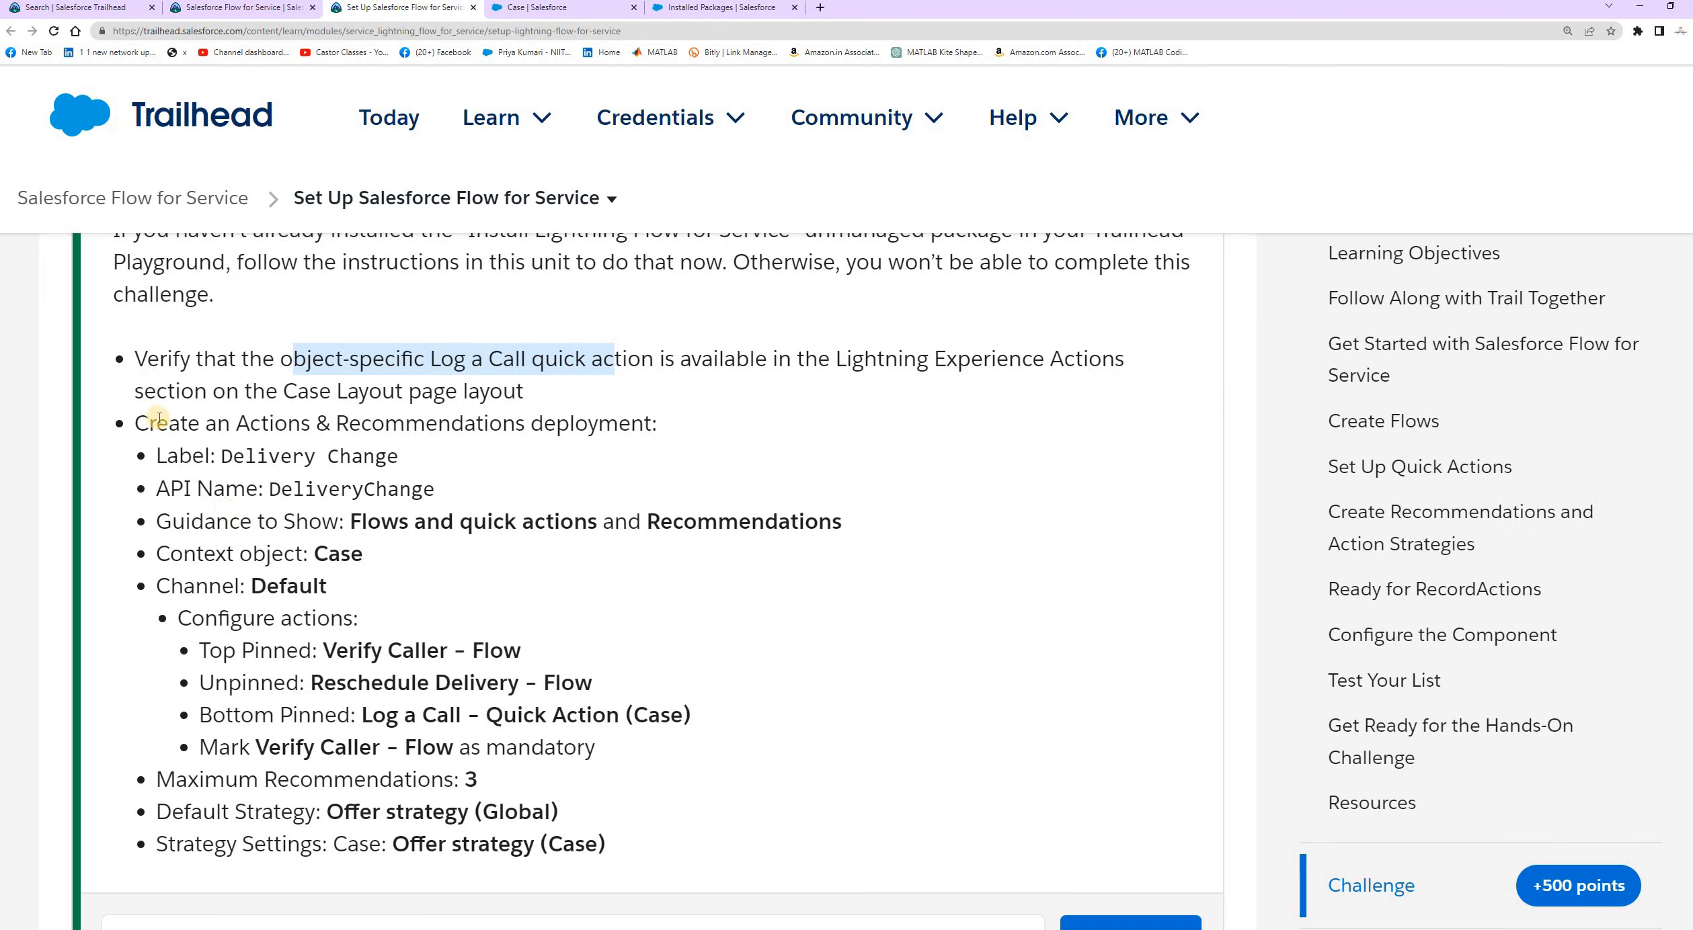
pyautogui.moveTo(147, 359); pyautogui.dragTo(631, 389)
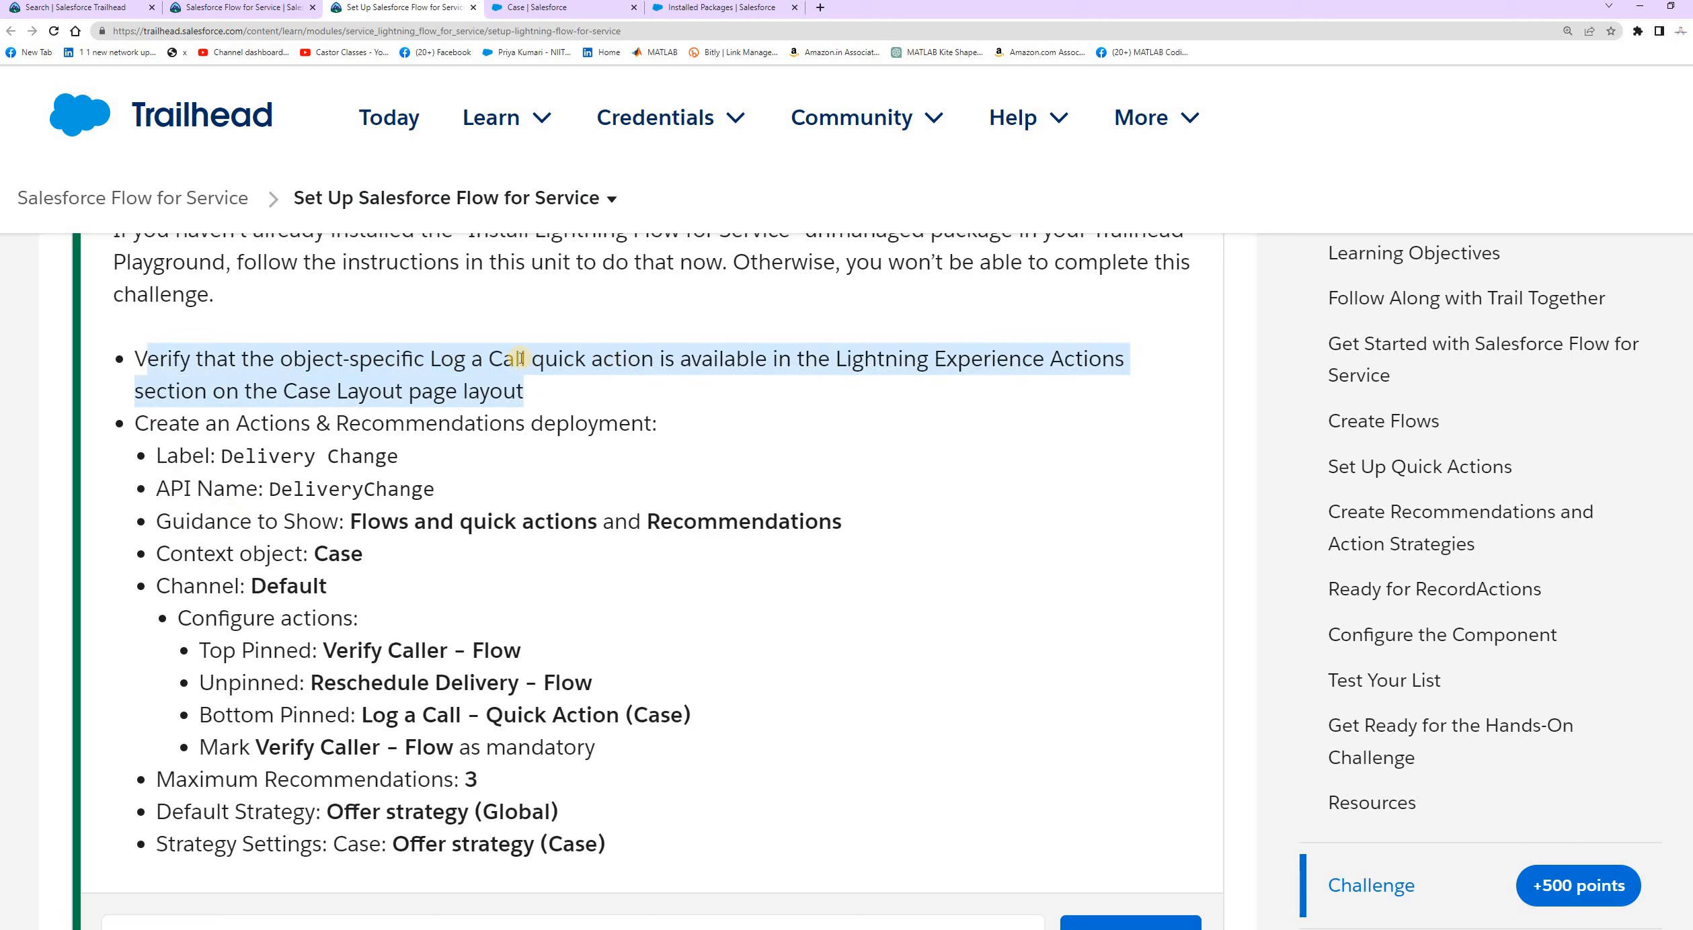
pyautogui.doubleClick(558, 358)
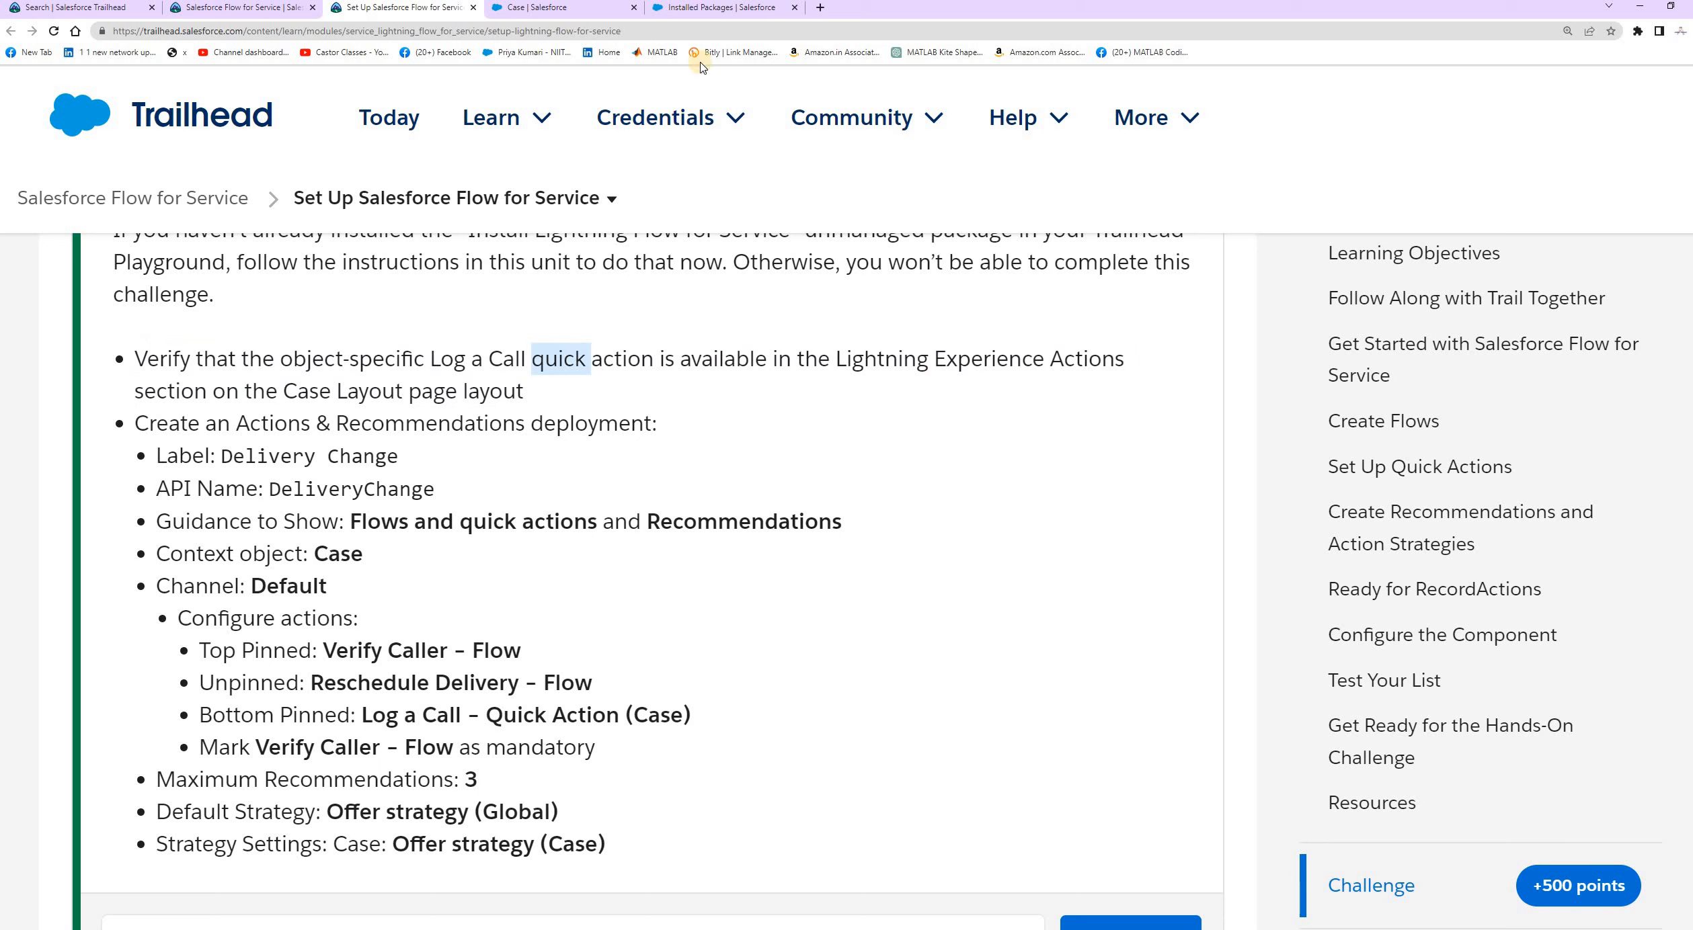
pyautogui.click(555, 13)
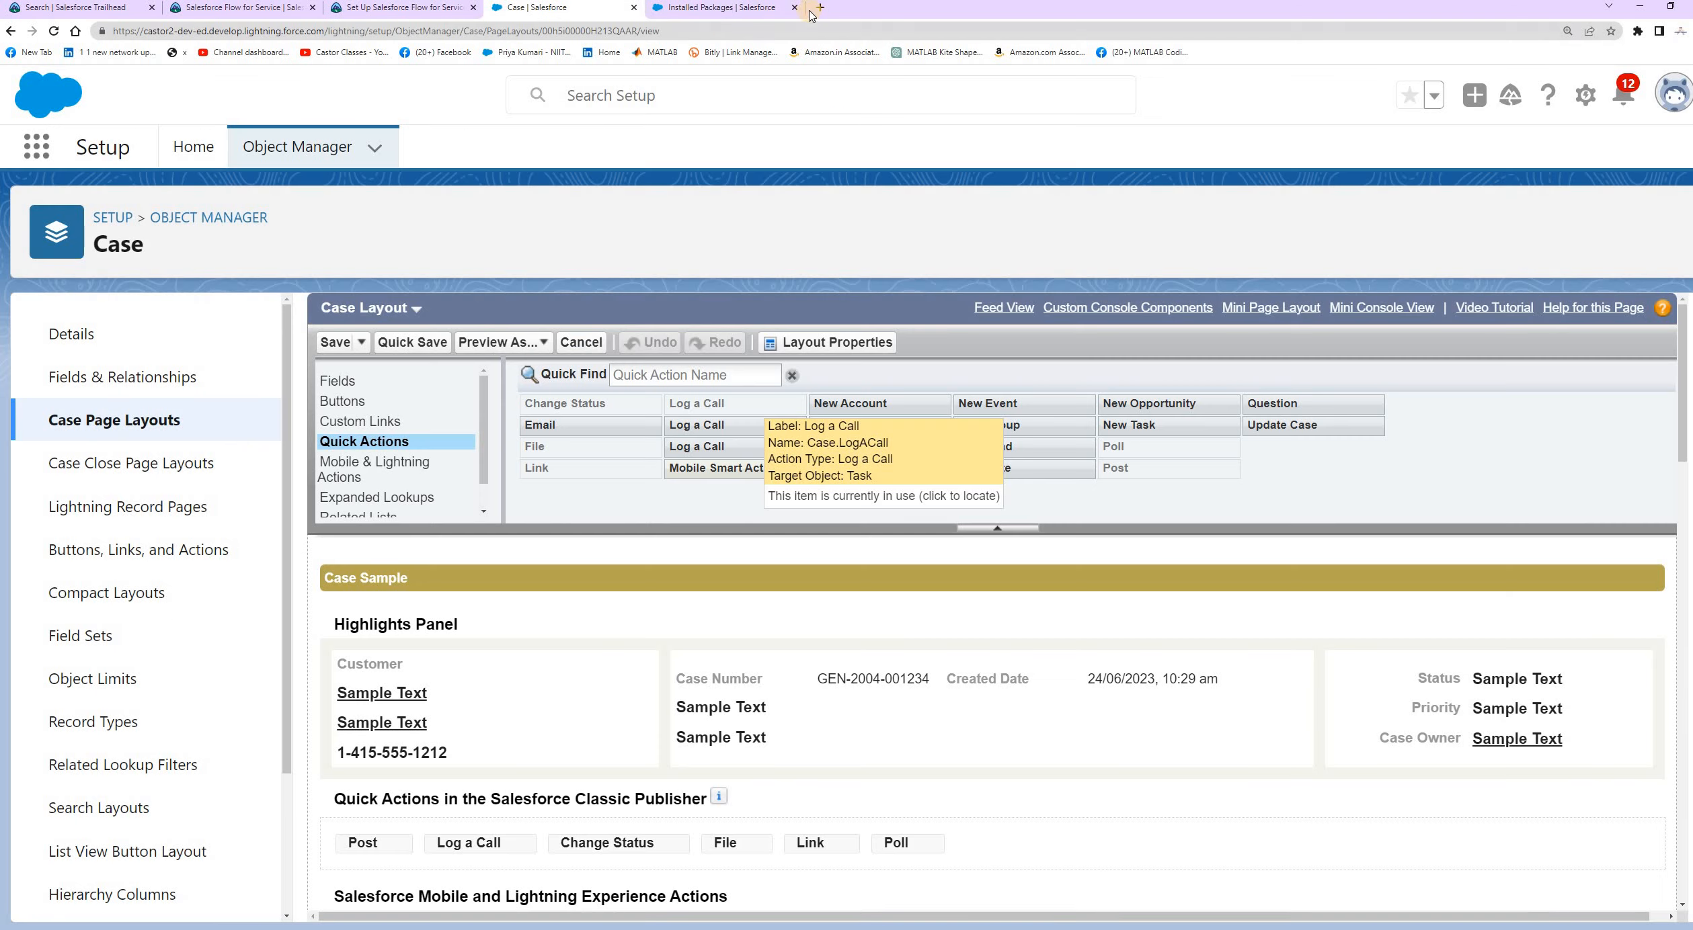
pyautogui.click(799, 8)
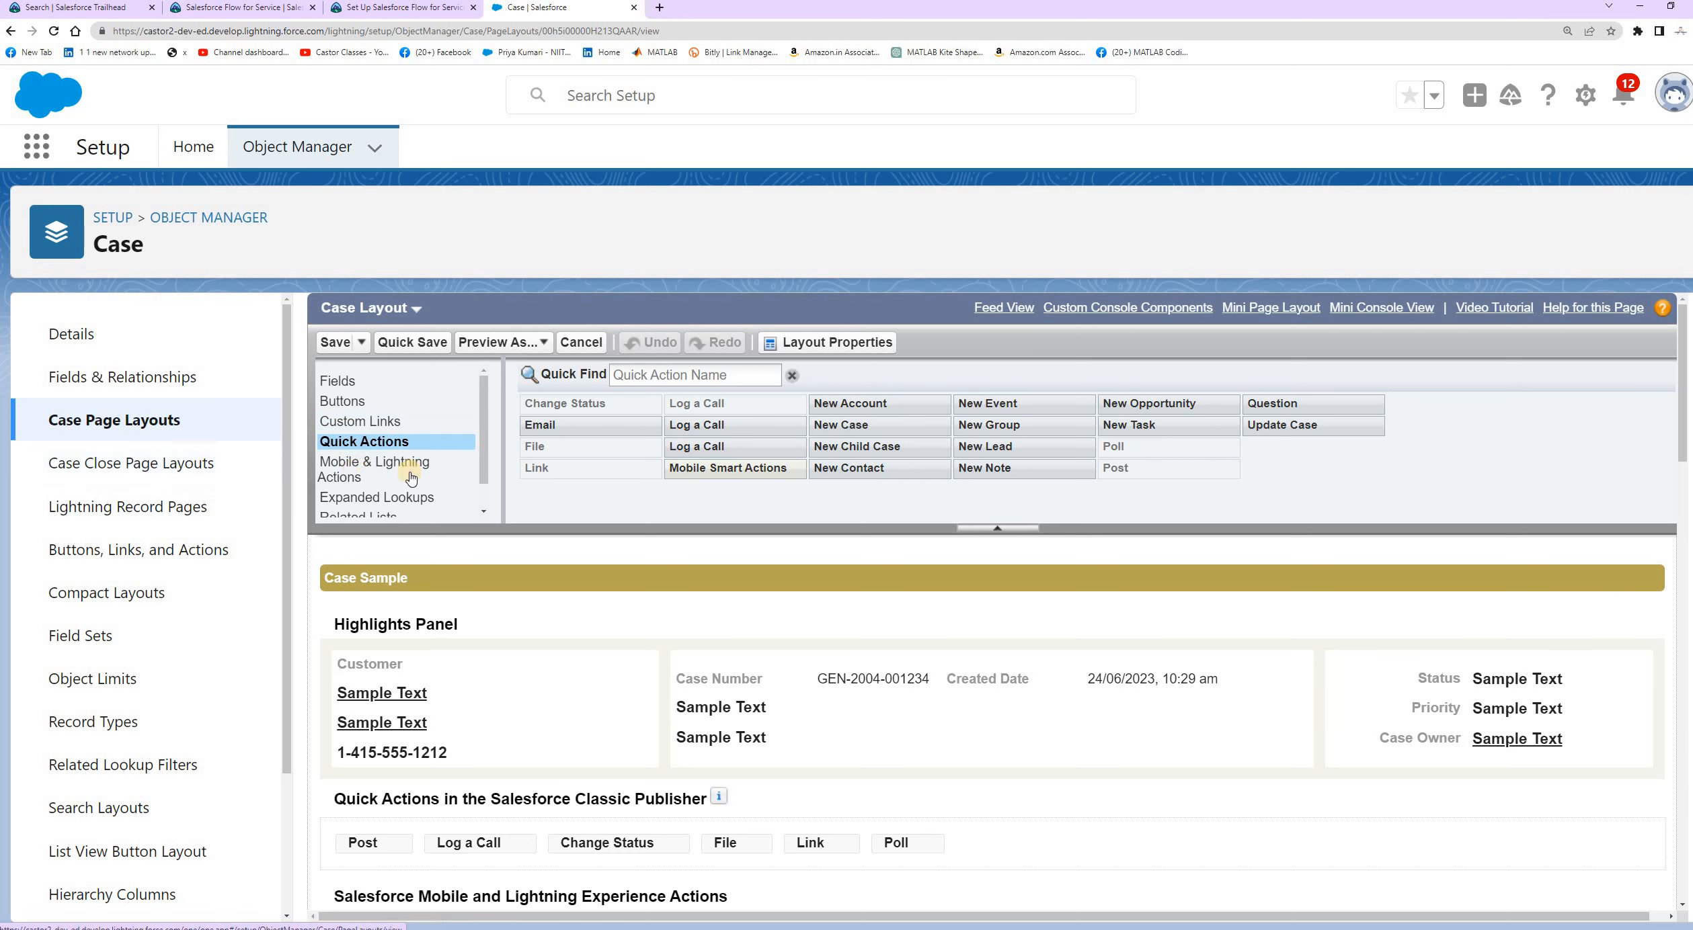
# Show the available Mobile & Lightning Actions and look through the Case Layout for its Lightning Experience Actions section
pyautogui.click(367, 472)
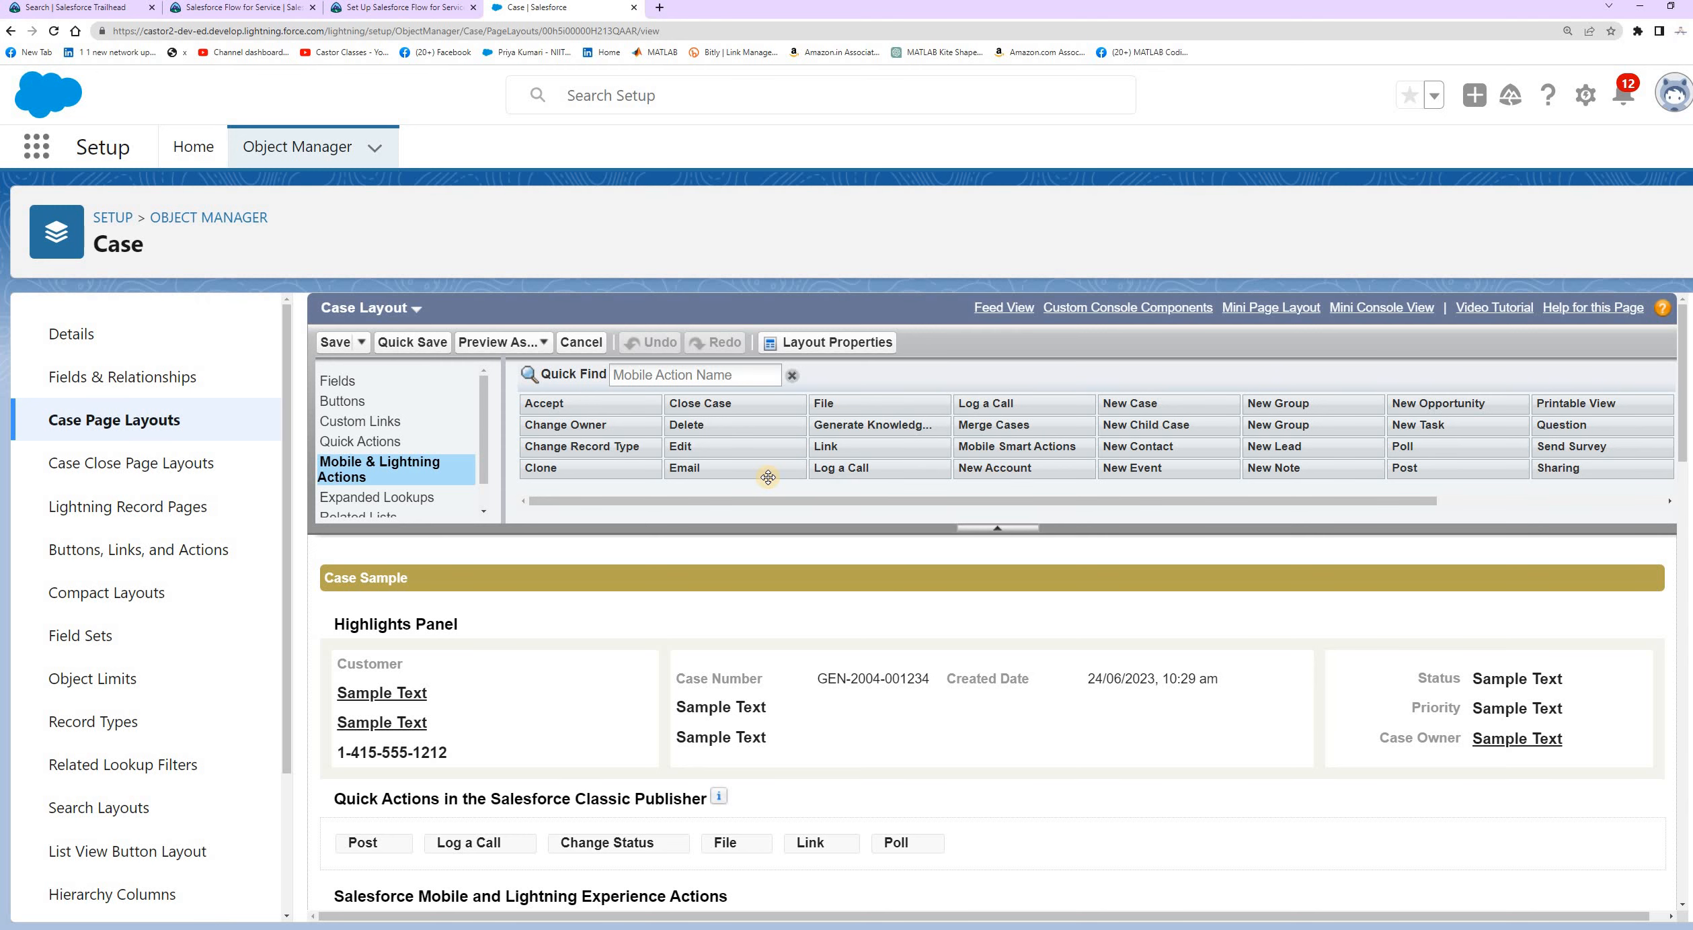
pyautogui.scroll(-6, 767, 478)
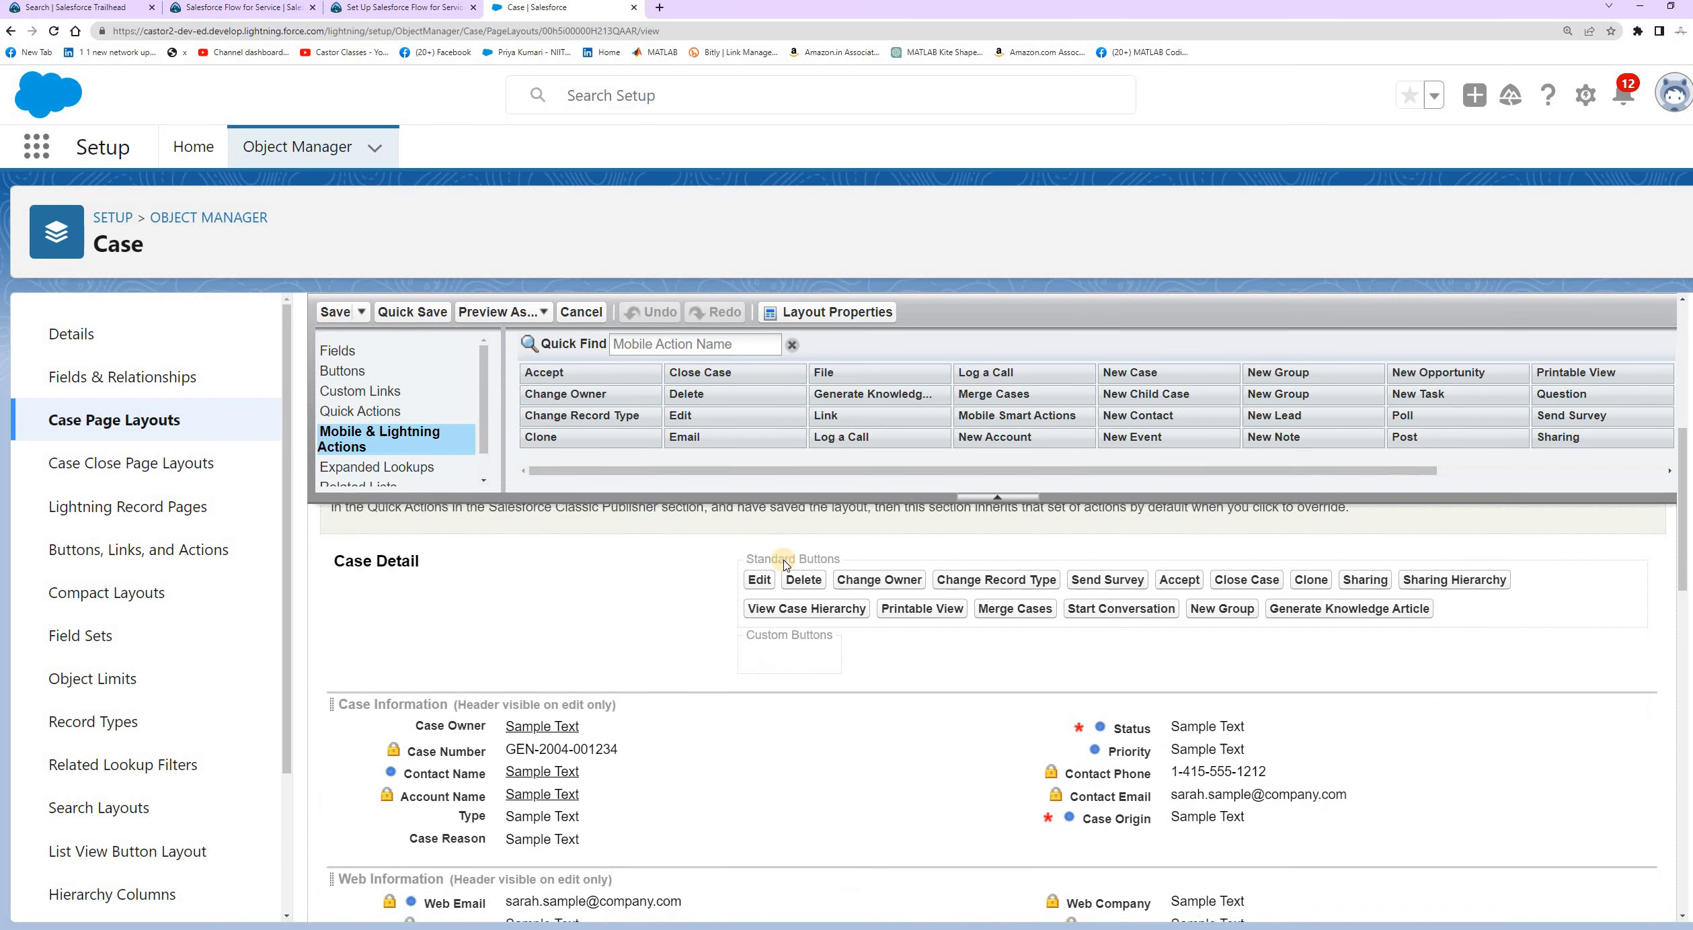
pyautogui.scroll(-10, 785, 564)
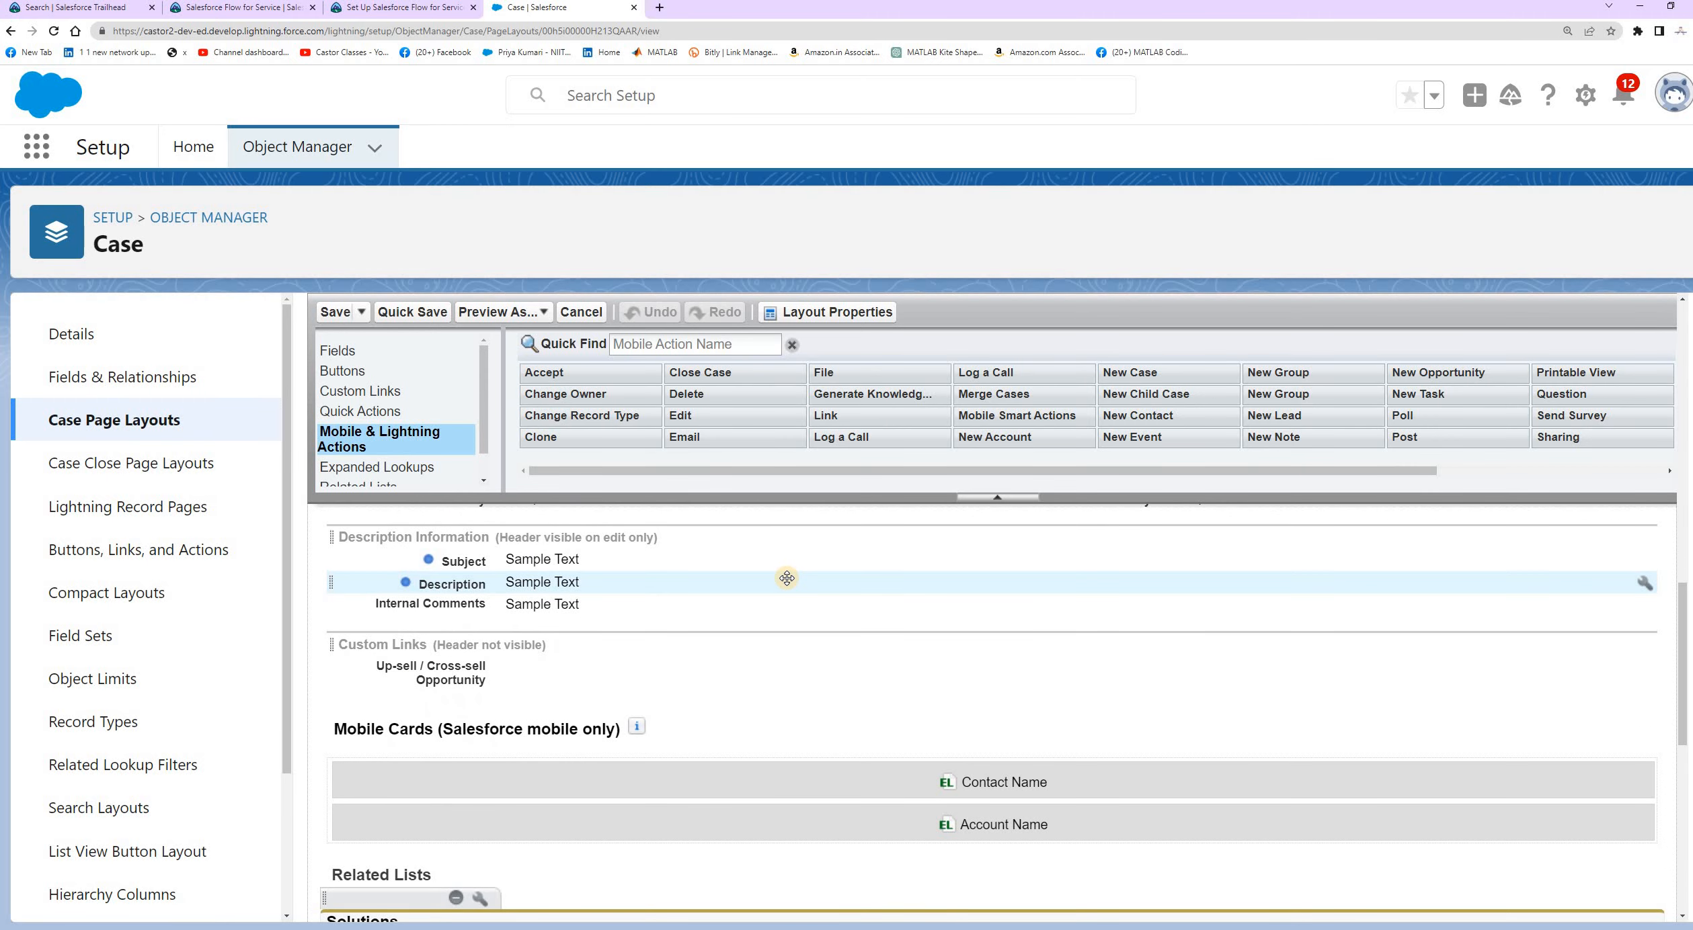
pyautogui.scroll(-8, 786, 578)
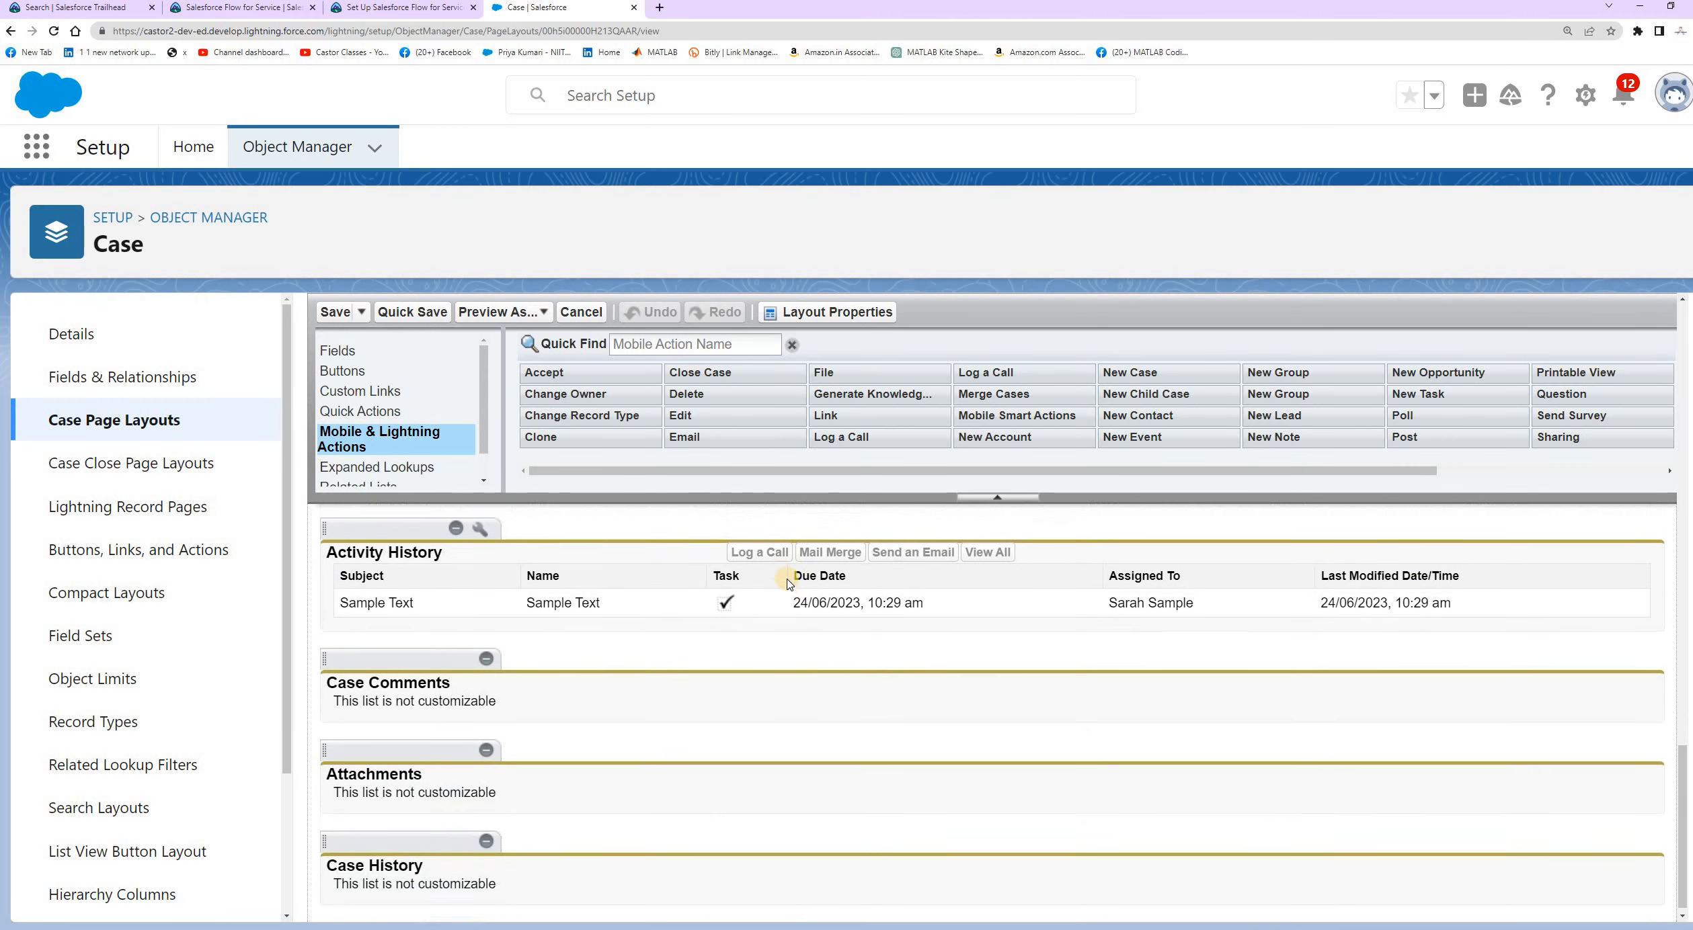
pyautogui.scroll(8, 789, 582)
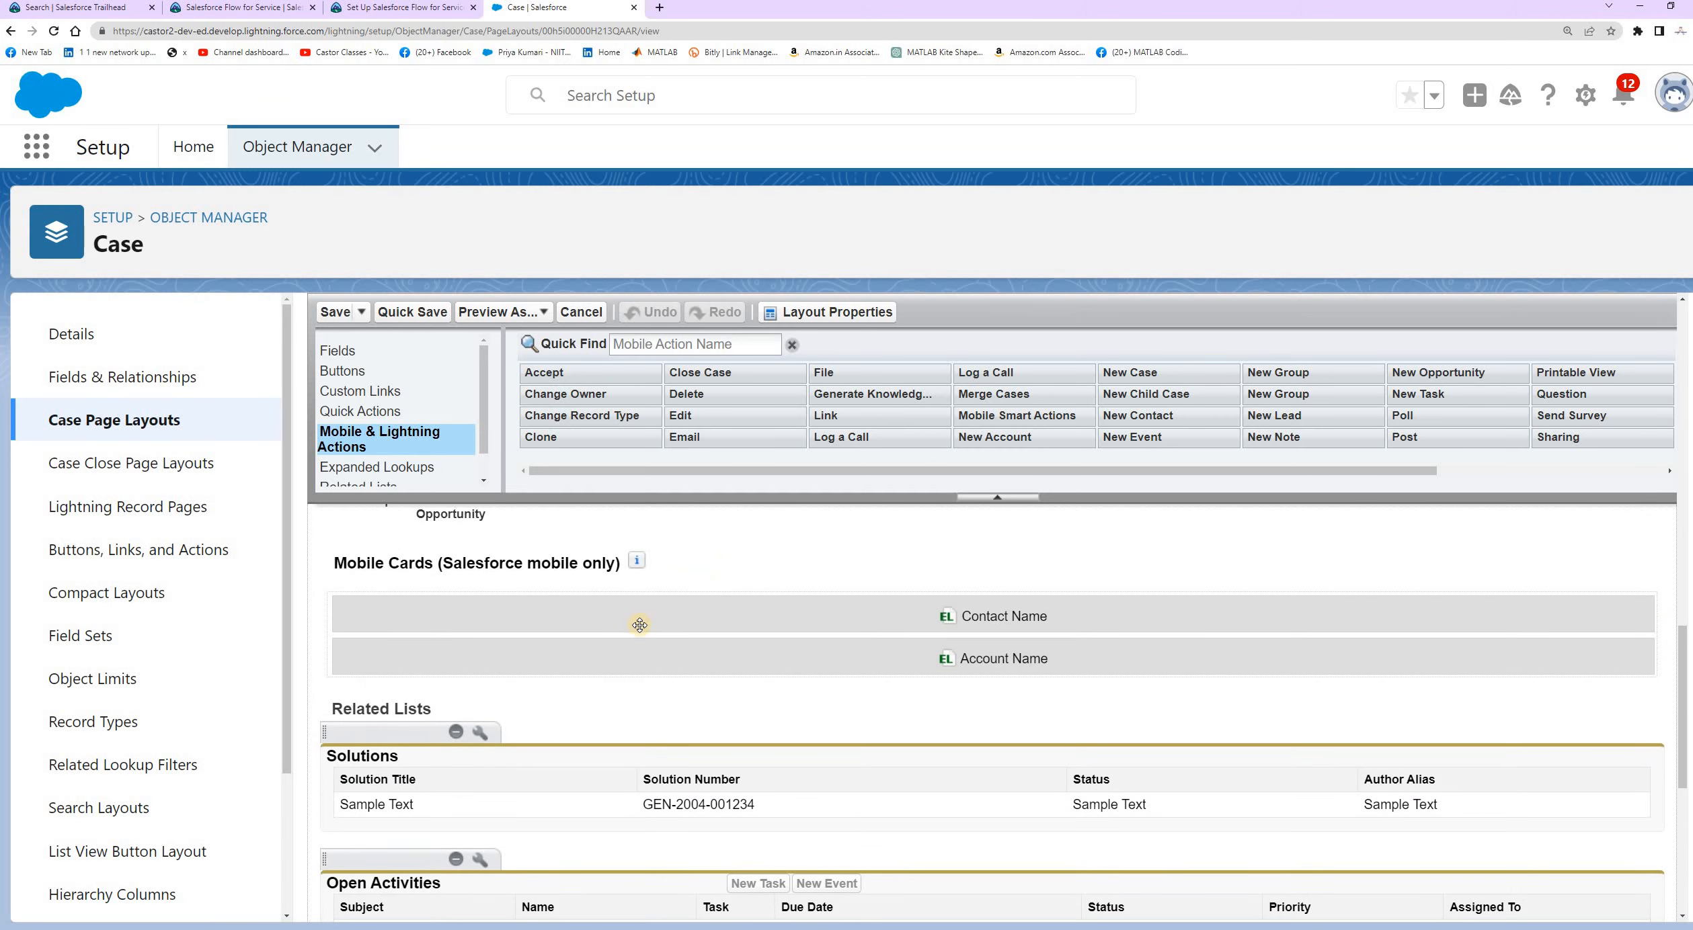
pyautogui.scroll(3, 645, 622)
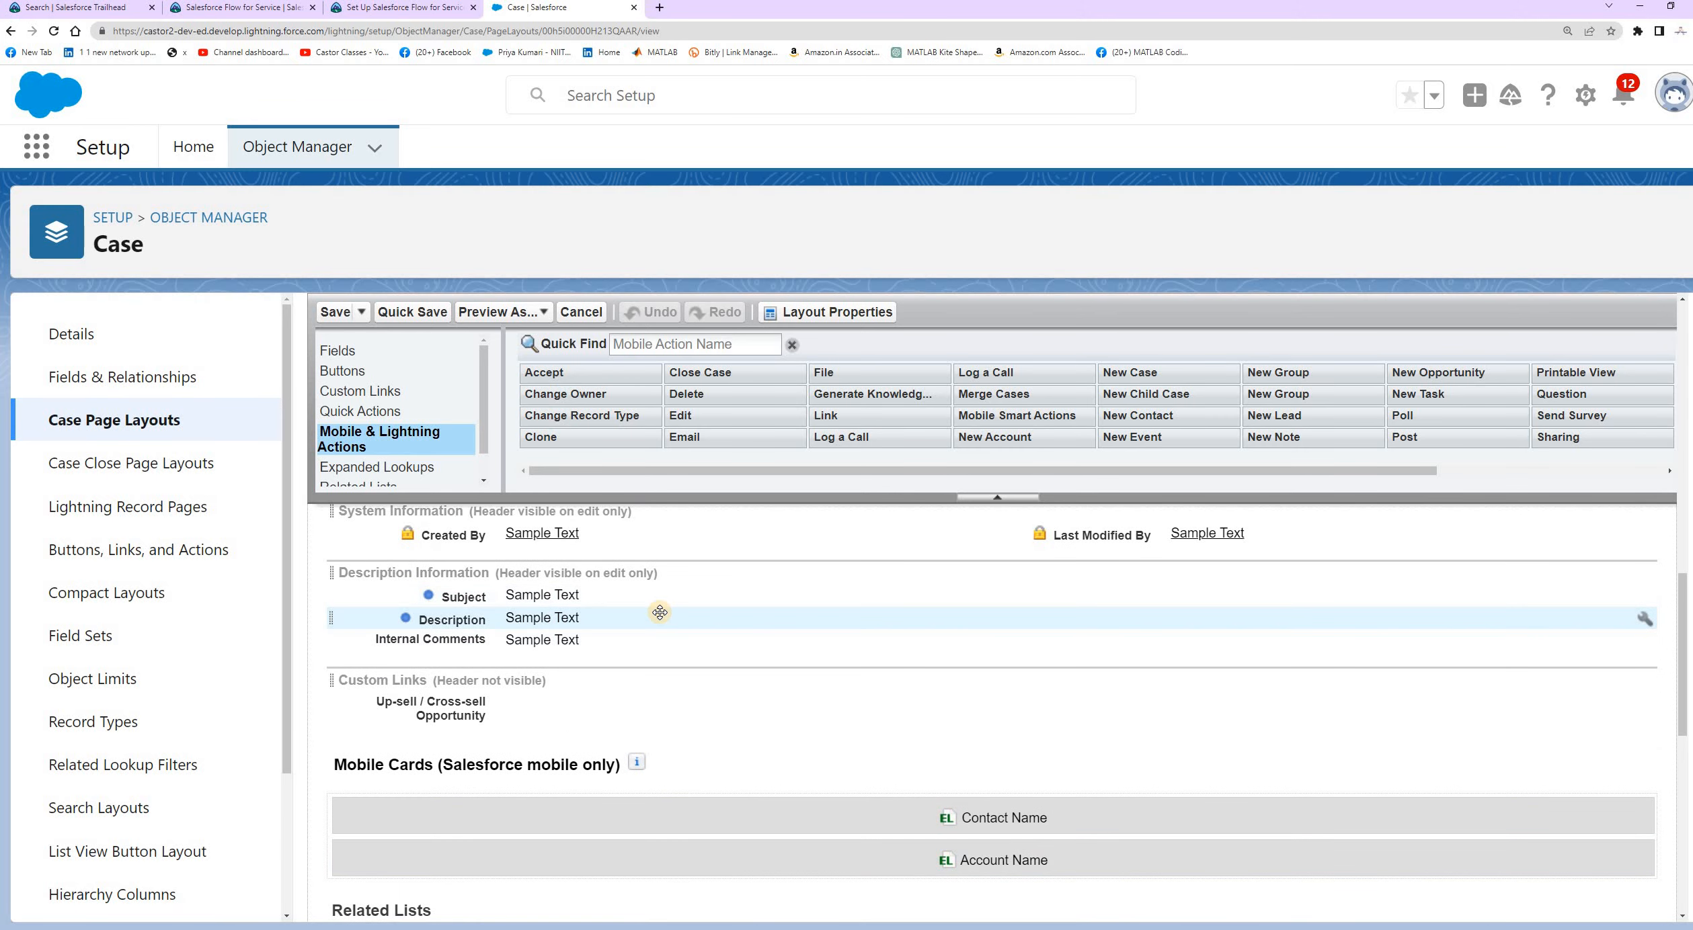
pyautogui.scroll(6, 659, 612)
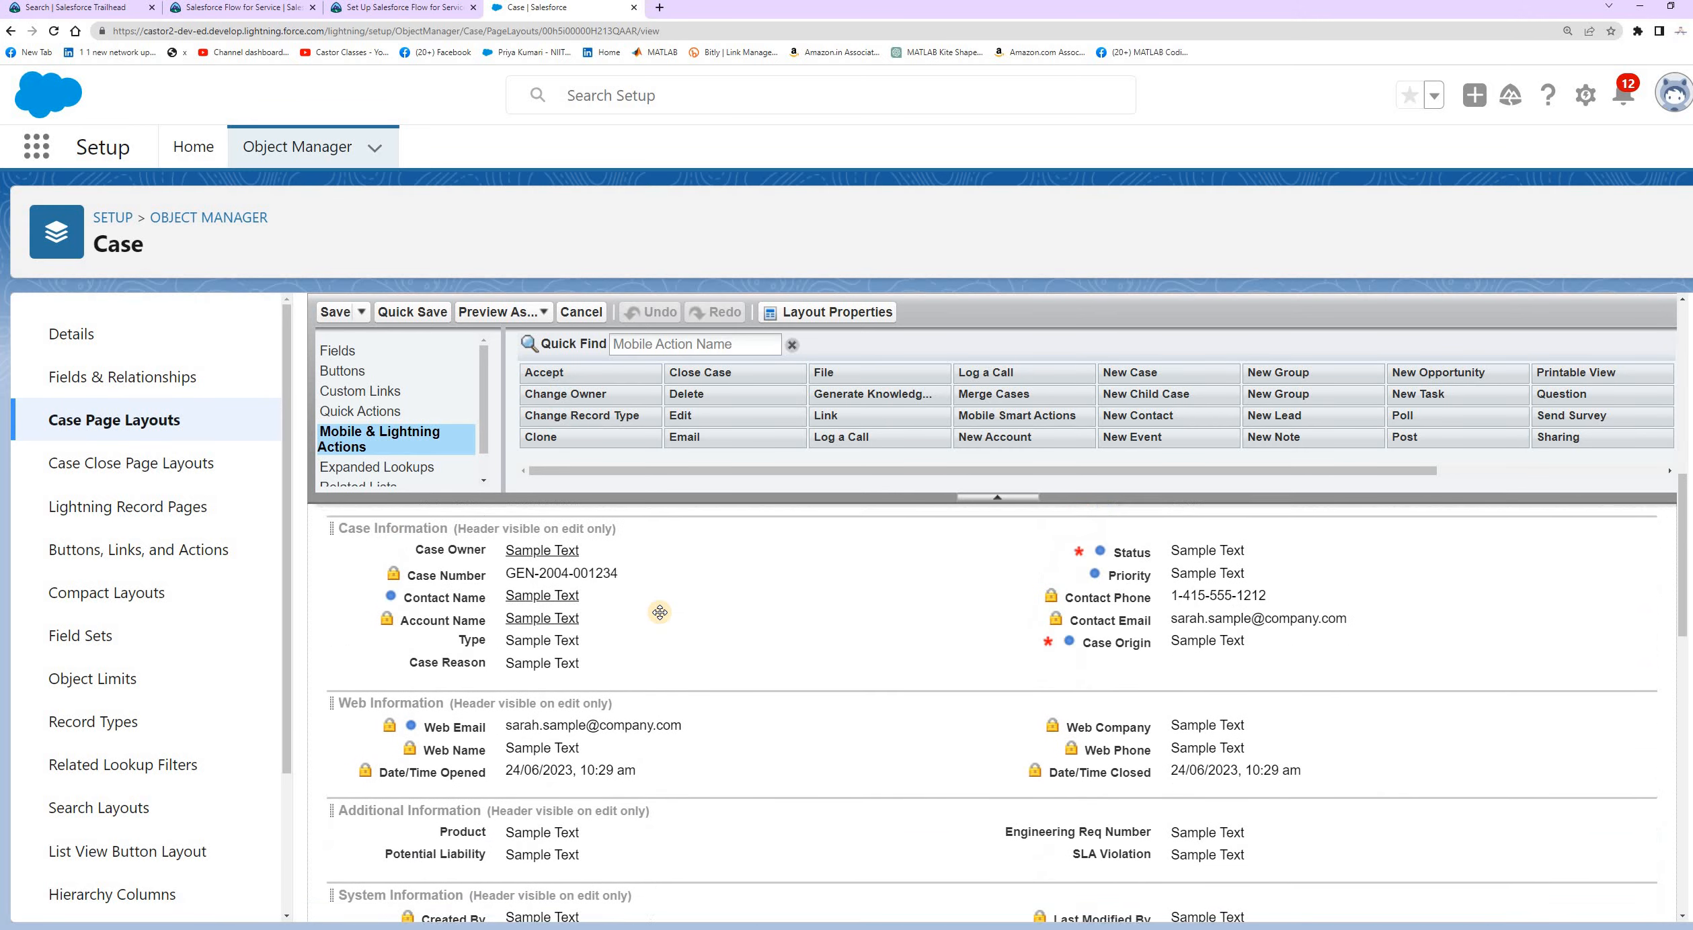
pyautogui.scroll(5, 660, 612)
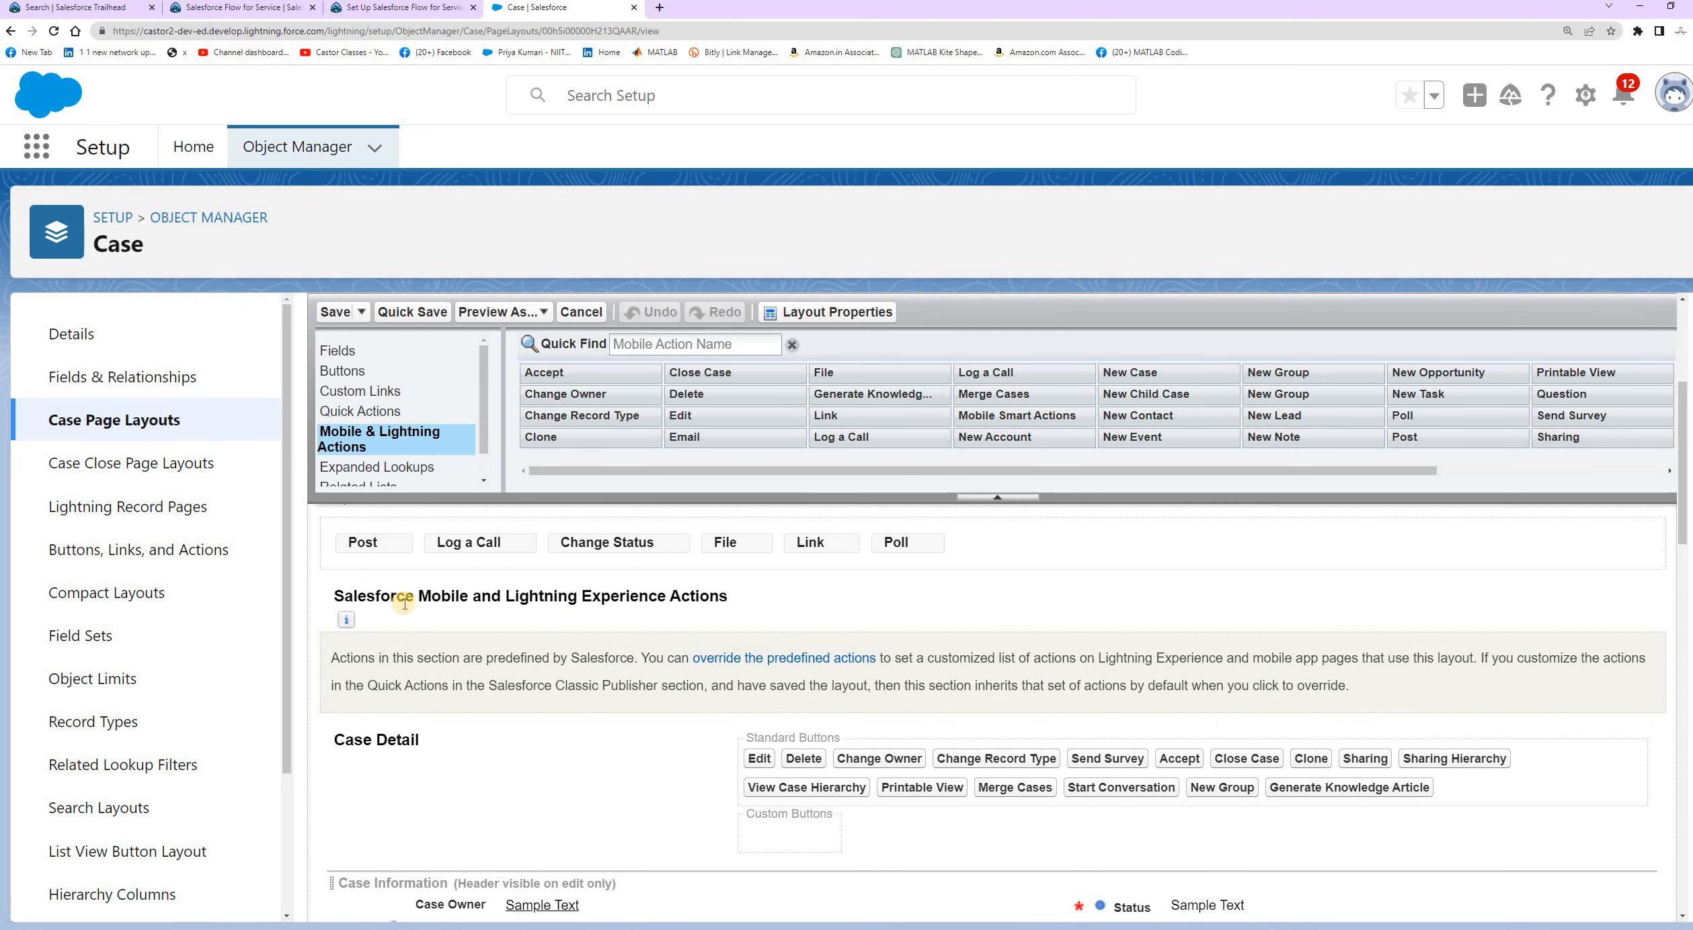
# Override the predefined actions in the Salesforce Mobile and Lightning Experience Actions section and save the Case Layout
pyautogui.moveTo(341, 592); pyautogui.dragTo(762, 597)
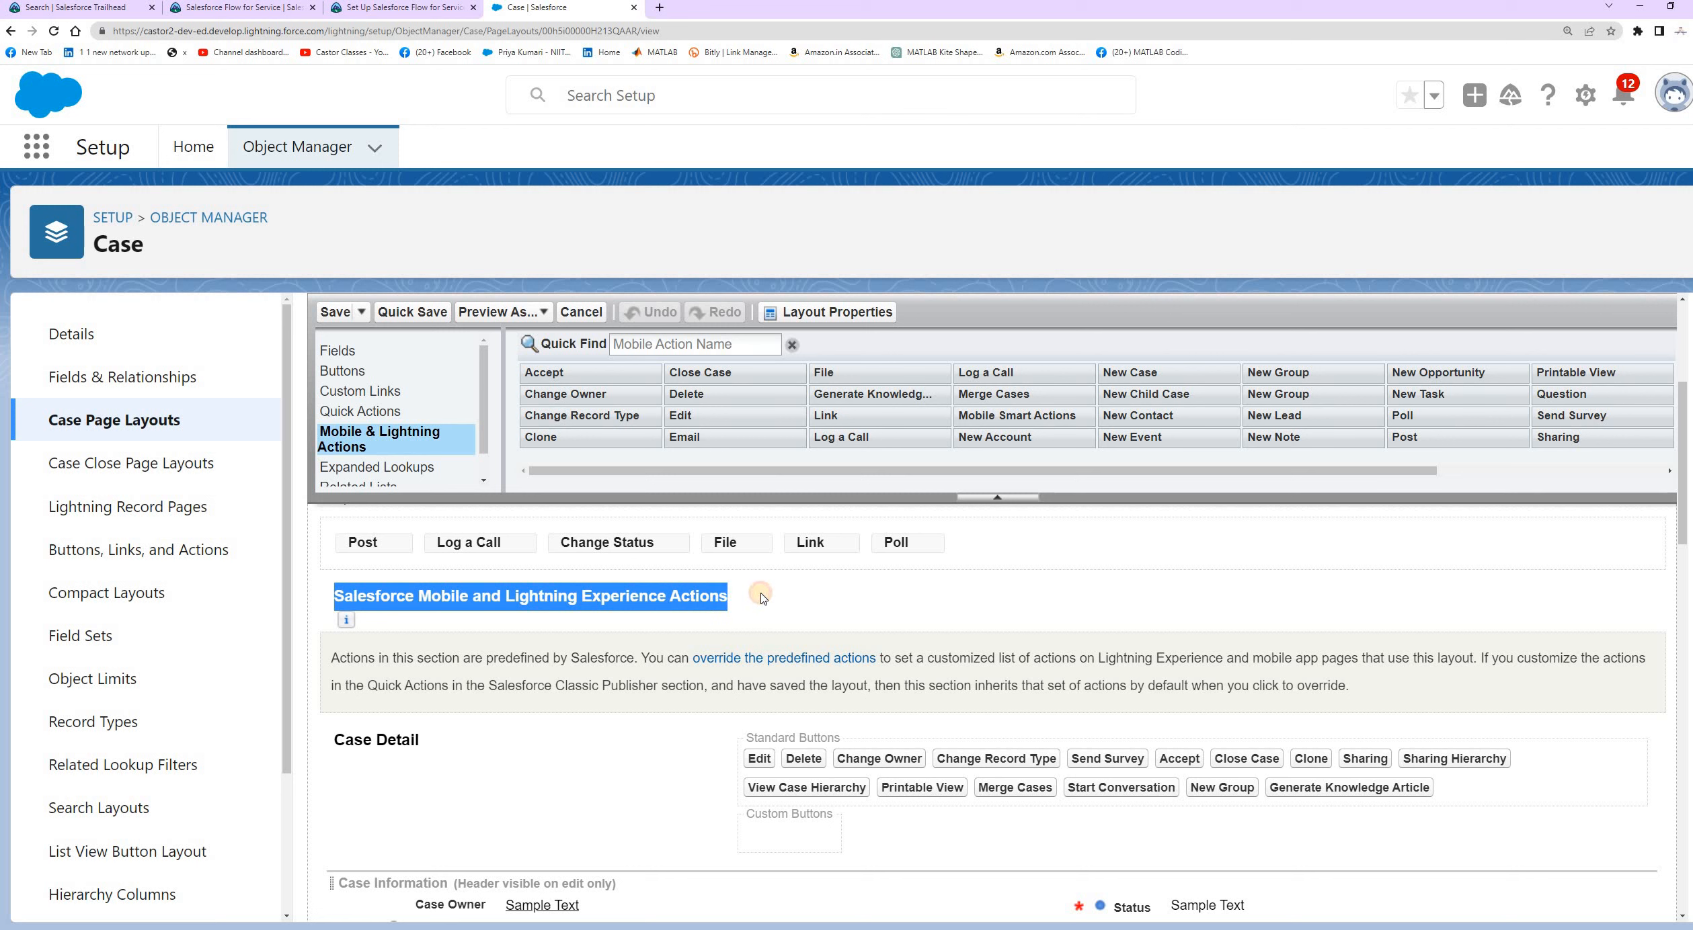
pyautogui.click(778, 666)
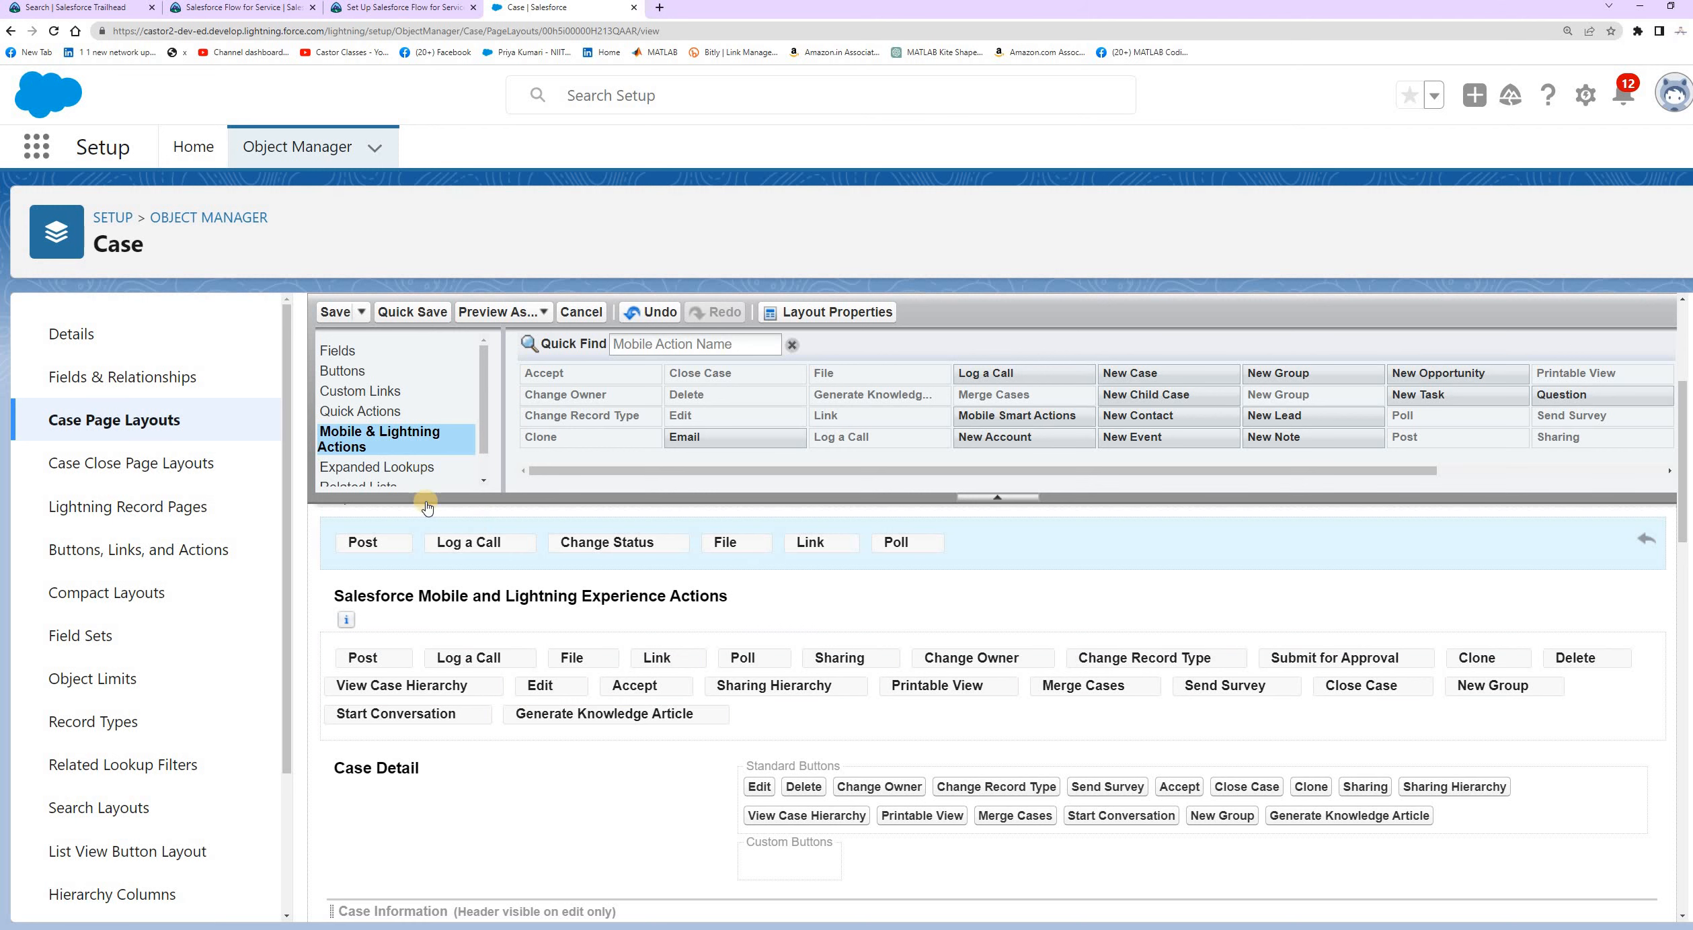
pyautogui.click(340, 312)
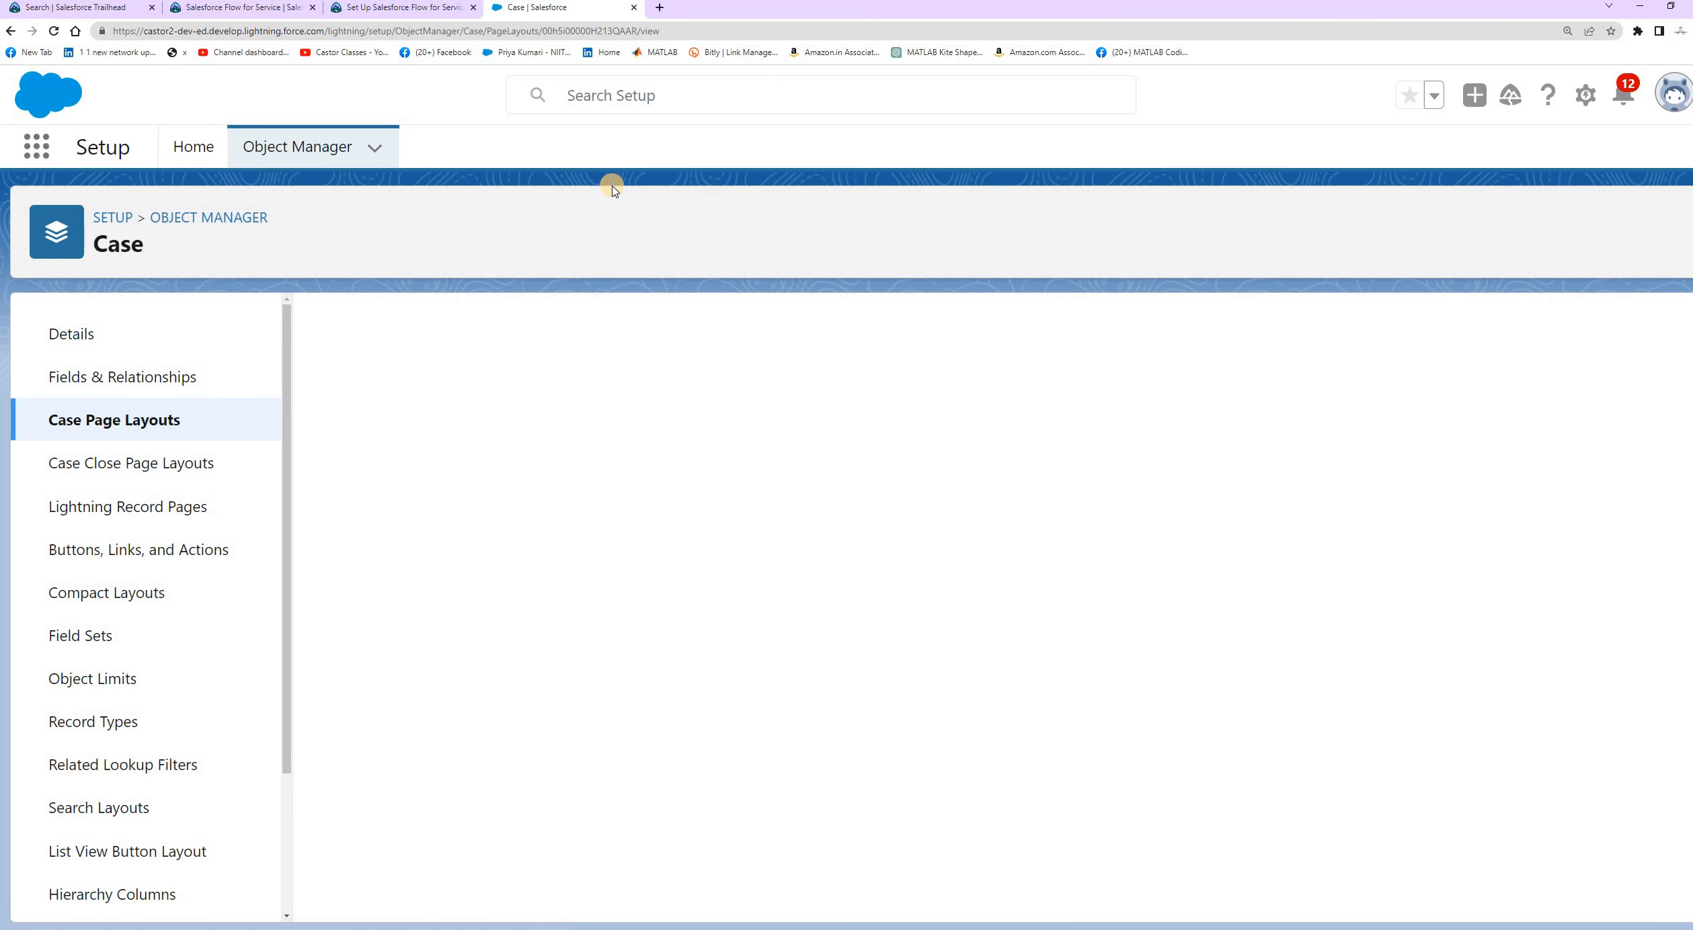
# Return to the Trailhead challenge and read the Log a Call requirement and the Actions & Recommendations deployment requirement
pyautogui.click(418, 15)
pyautogui.moveTo(134, 356); pyautogui.dragTo(523, 390)
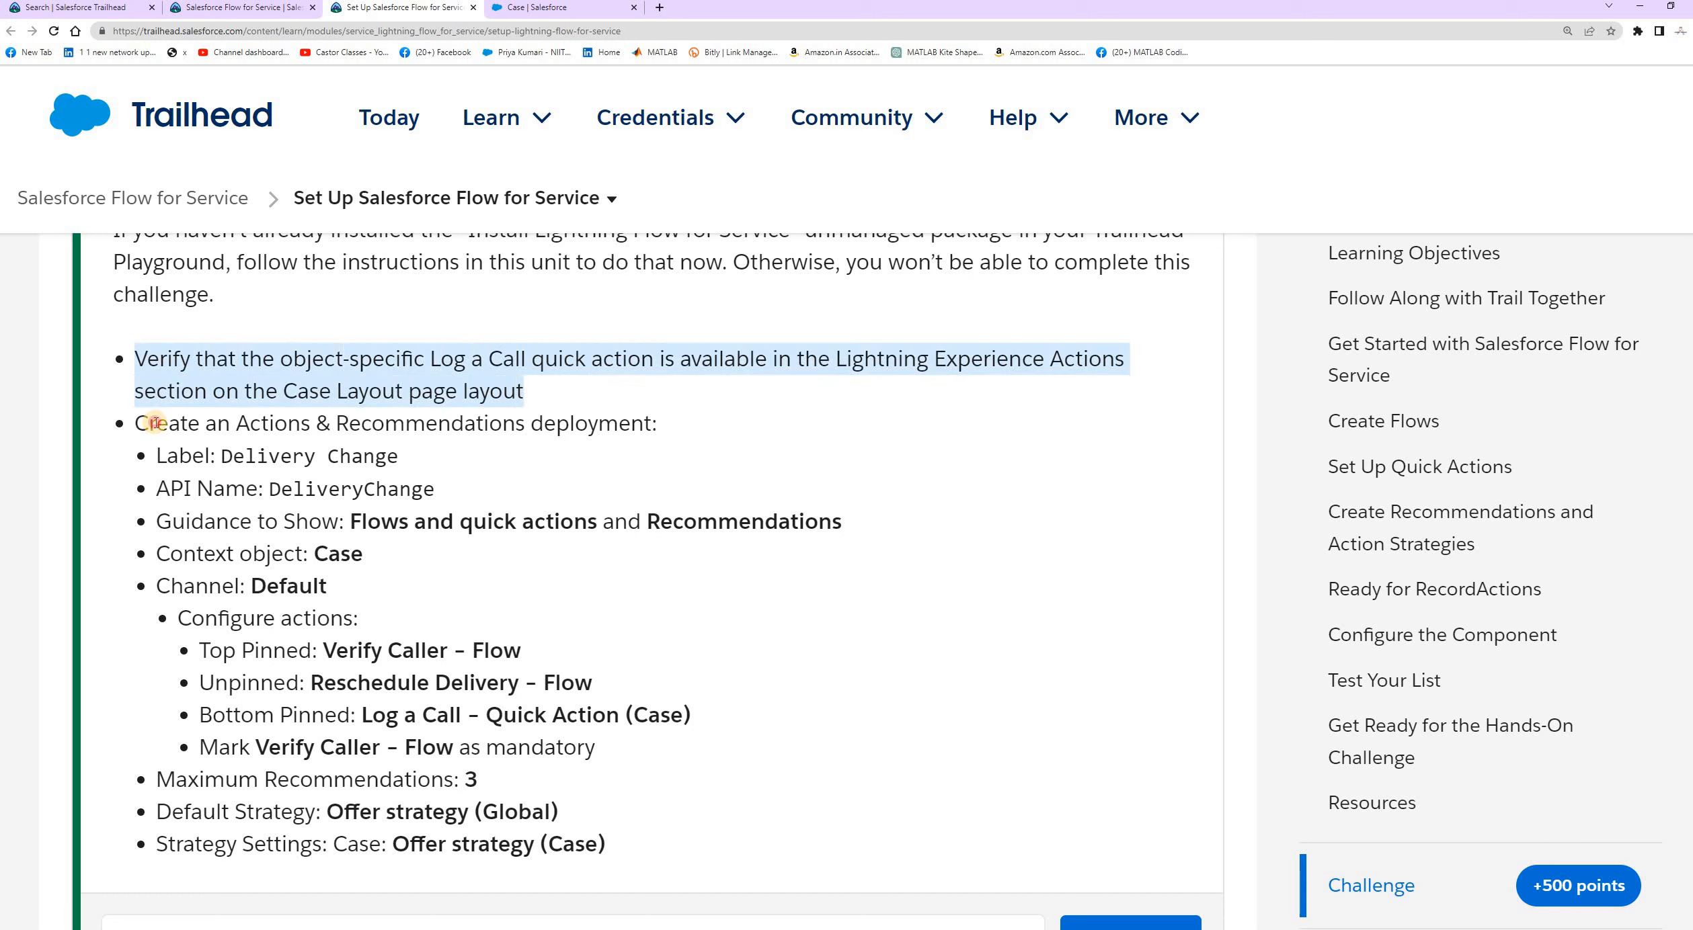
pyautogui.moveTo(135, 424); pyautogui.dragTo(401, 402)
pyautogui.click(650, 436)
pyautogui.tripleClick(651, 435)
pyautogui.click(663, 434)
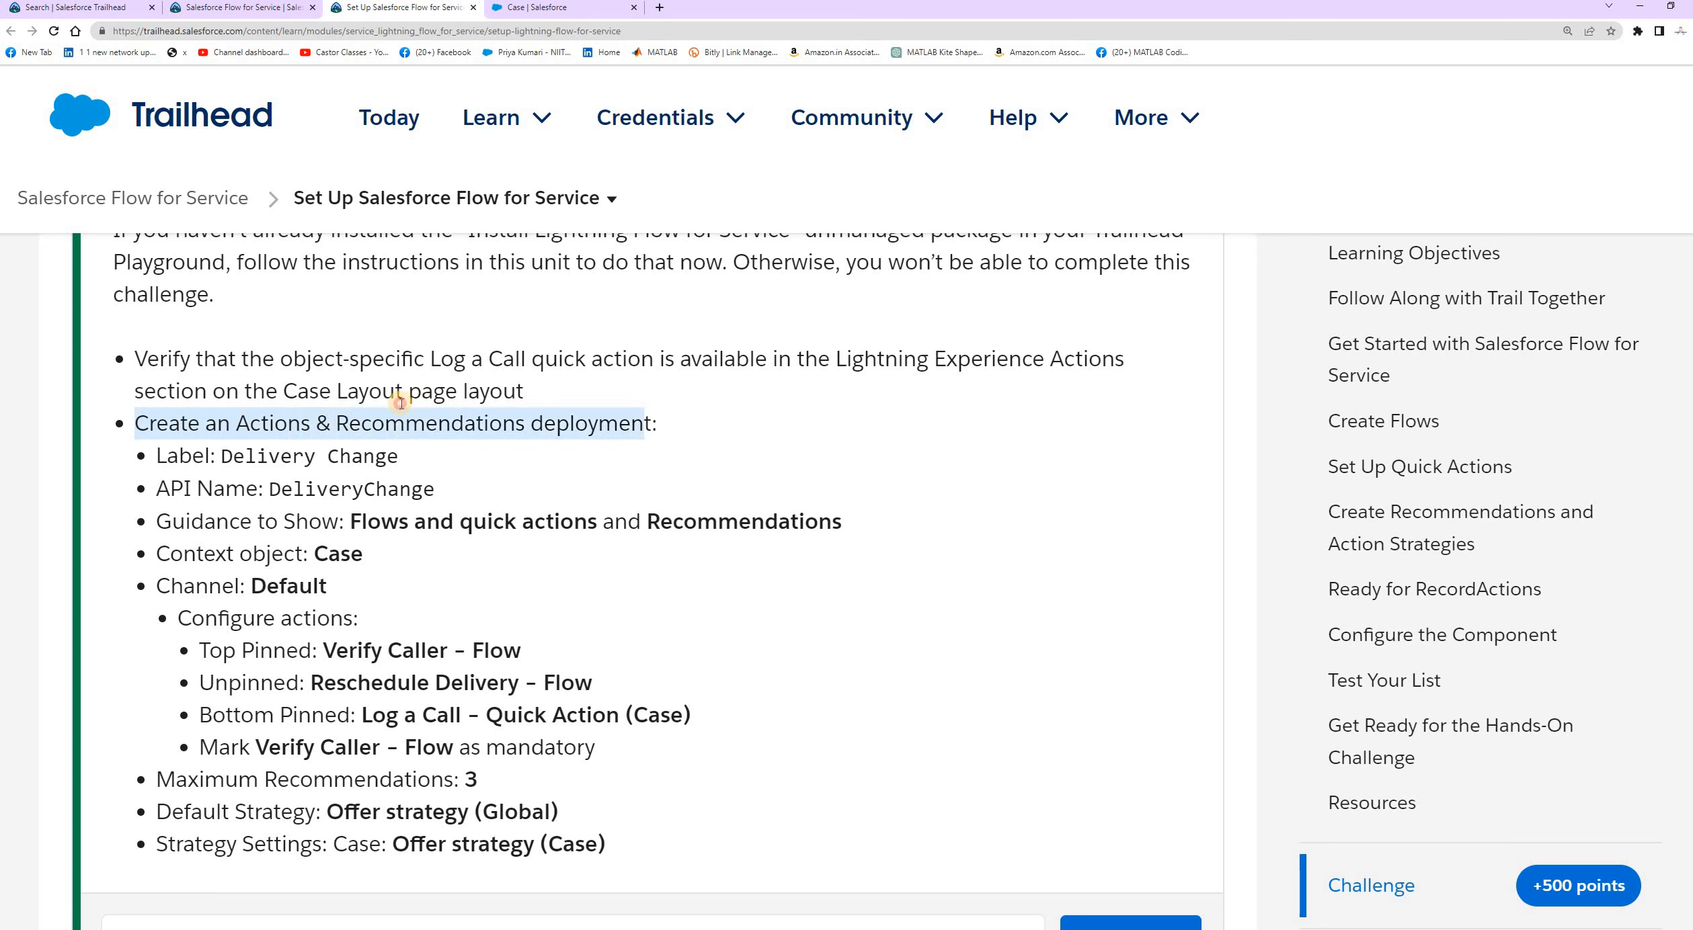
pyautogui.tripleClick(341, 428)
pyautogui.click(252, 417)
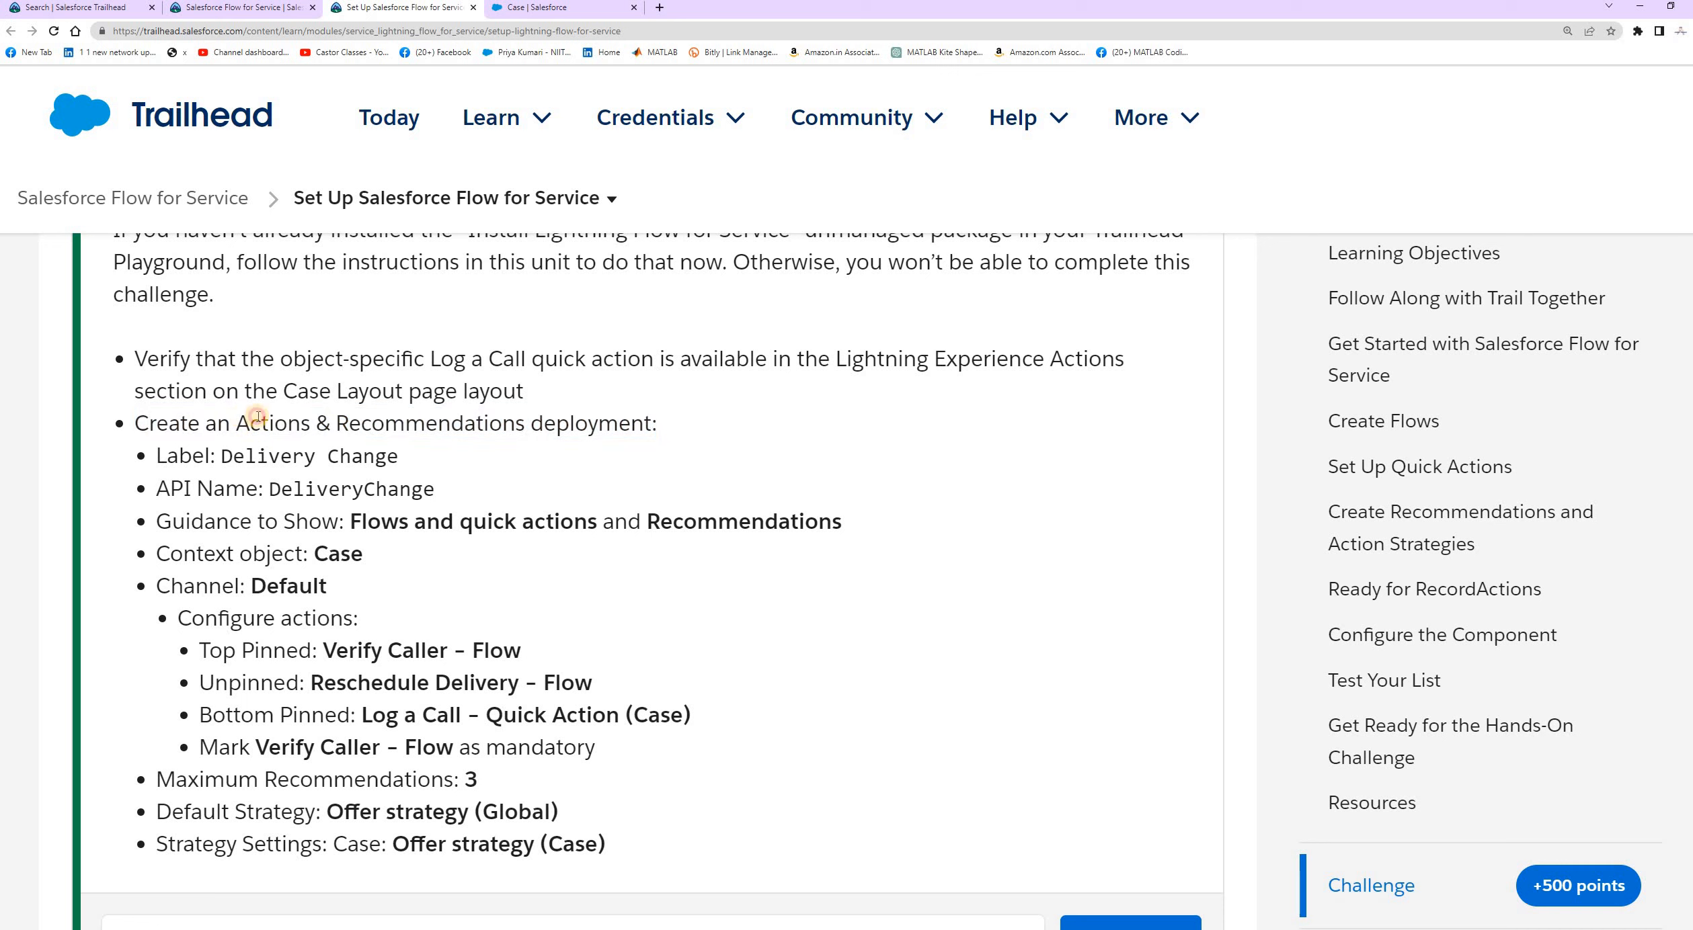
# Copy "Actions & Recommendations" from the challenge, use it to search Salesforce Setup and open the matching page in a new tab
pyautogui.moveTo(246, 423); pyautogui.dragTo(525, 428)
pyautogui.hotkey('ctrl', 'c')
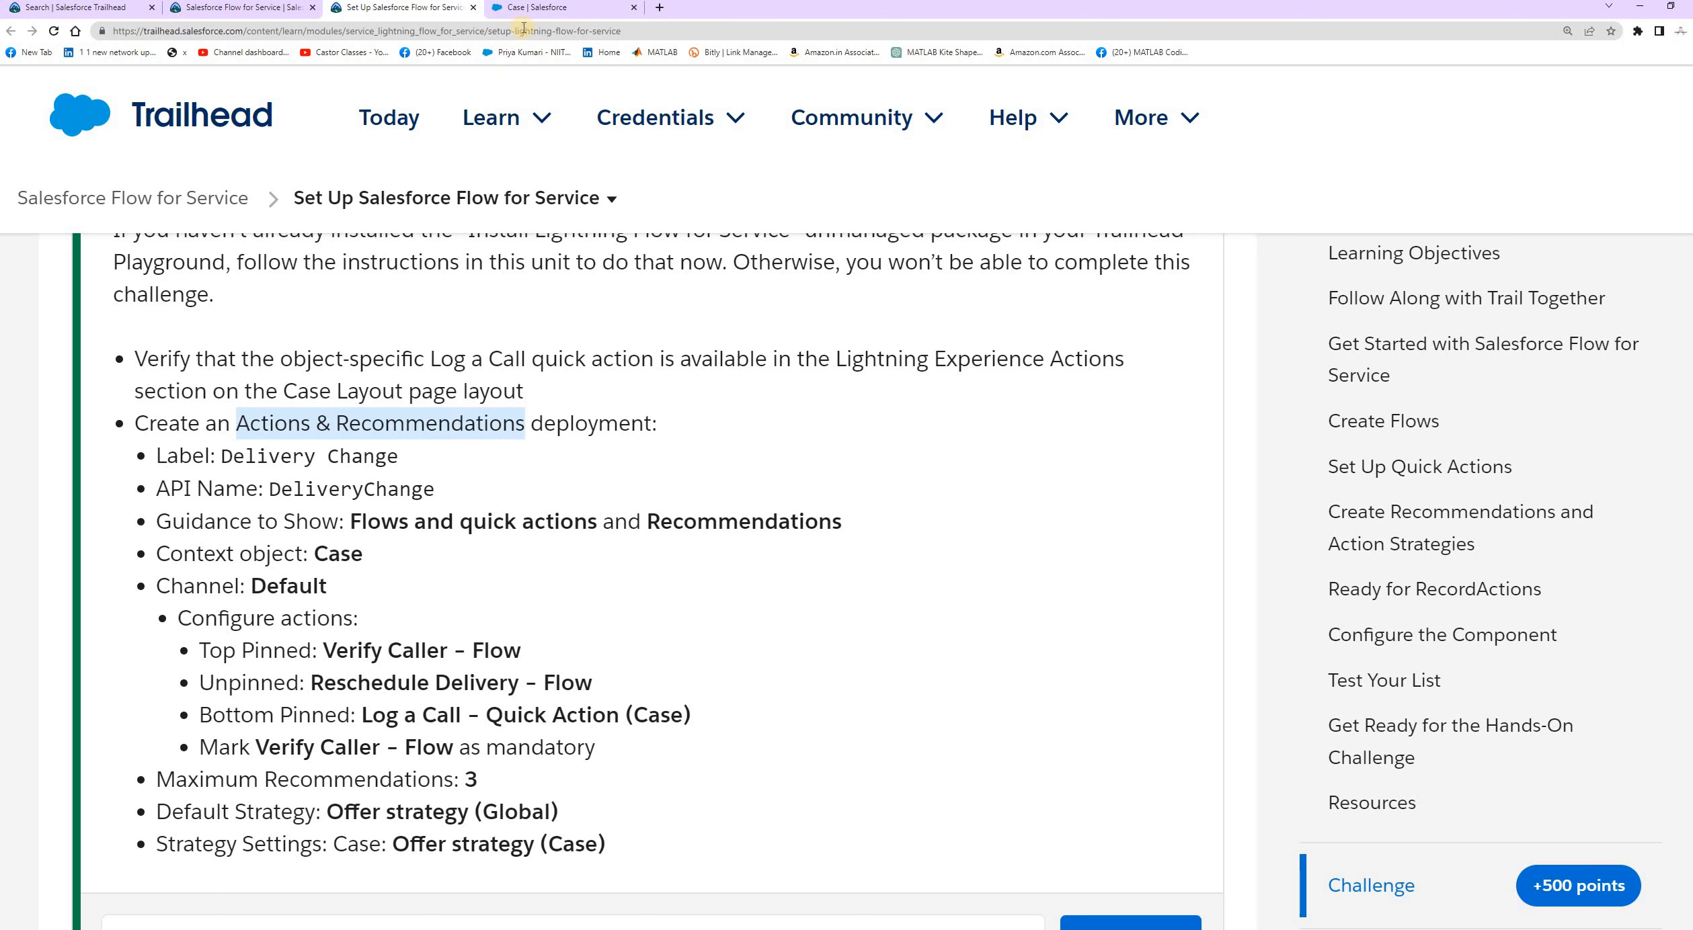
pyautogui.click(537, 12)
pyautogui.click(196, 150)
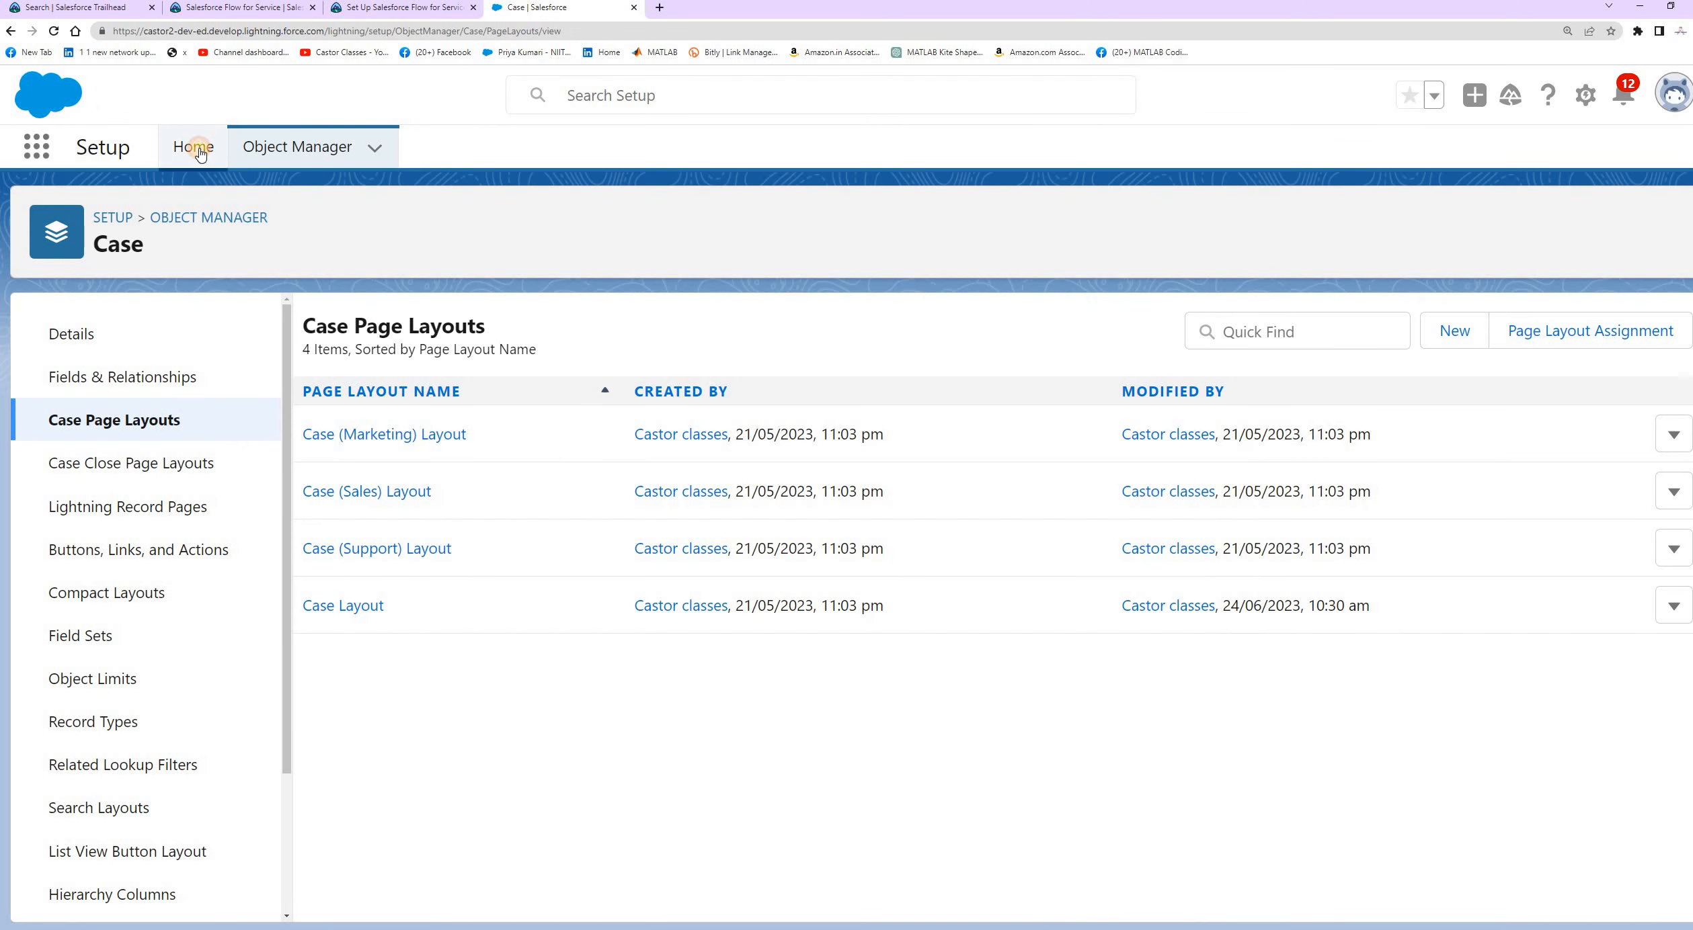
pyautogui.click(143, 210)
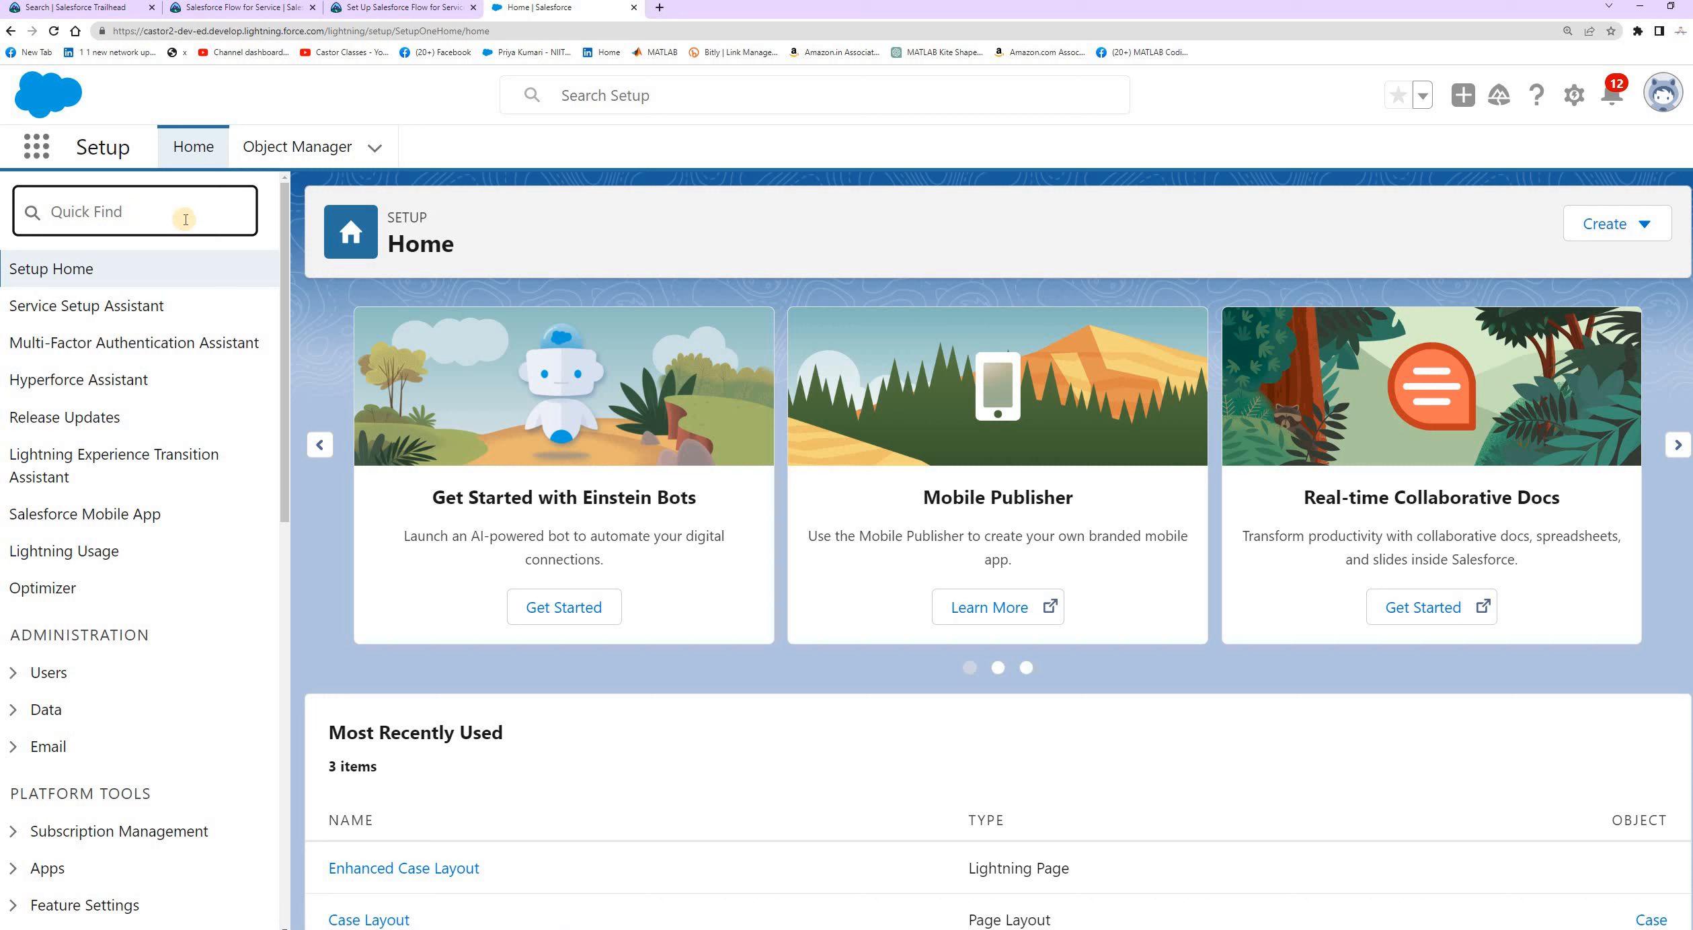
pyautogui.hotkey('ctrl', 'v')
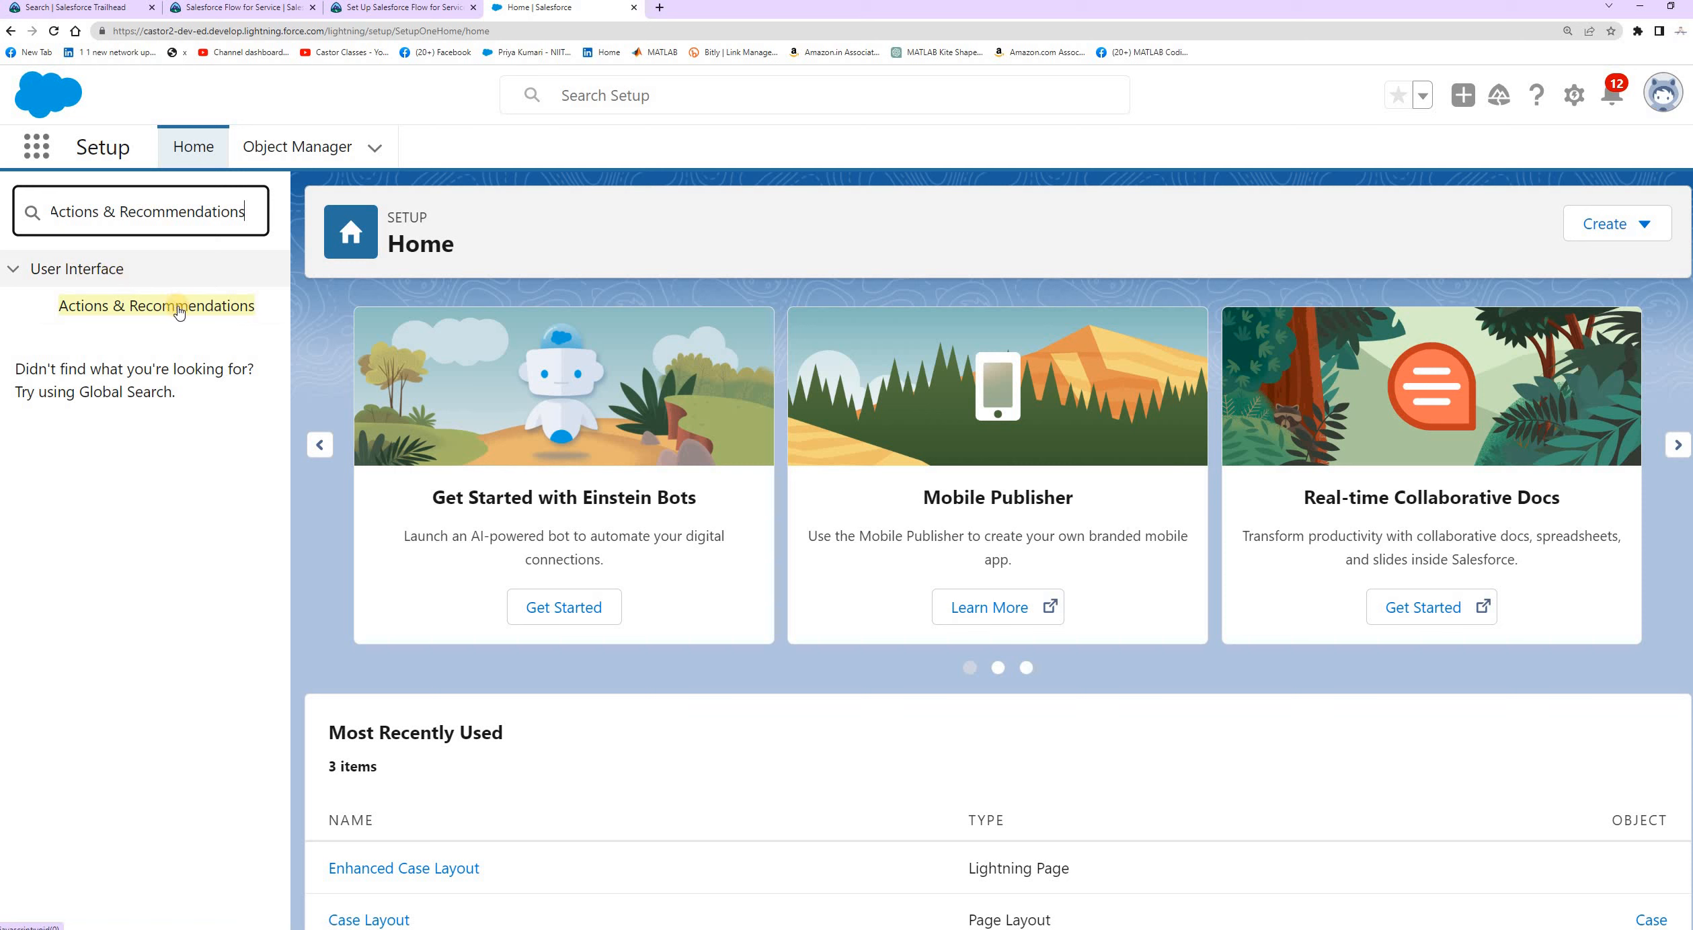
pyautogui.keyDown('ctrl'); pyautogui.click(132, 310); pyautogui.keyUp('ctrl')
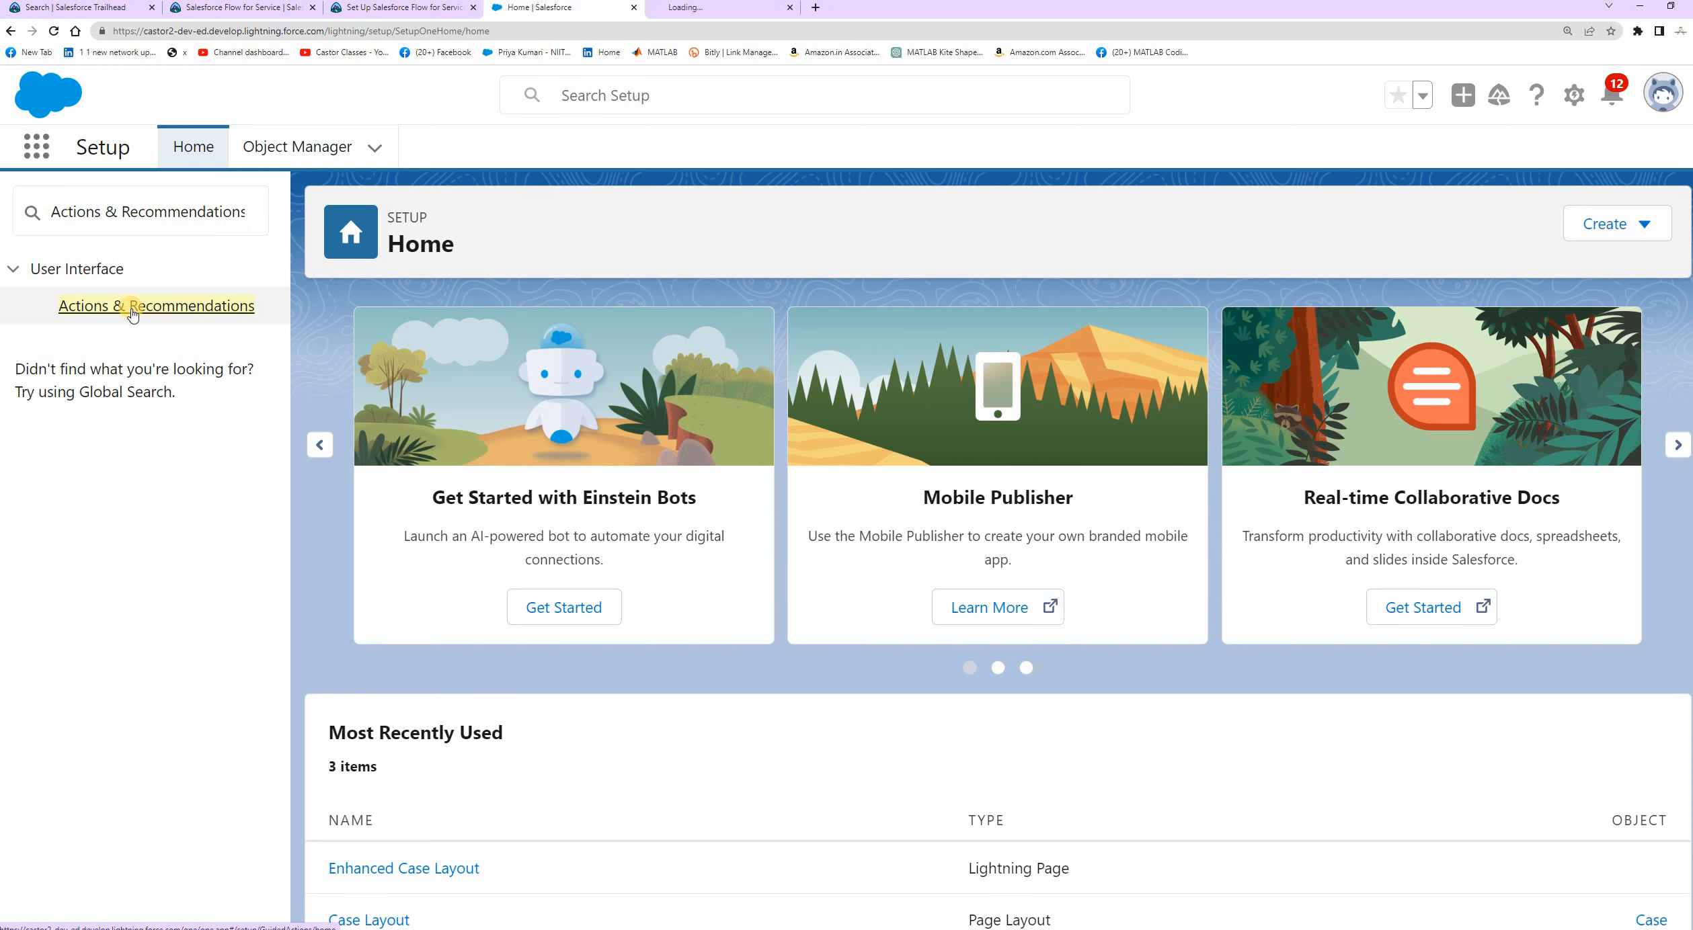
pyautogui.click(709, 7)
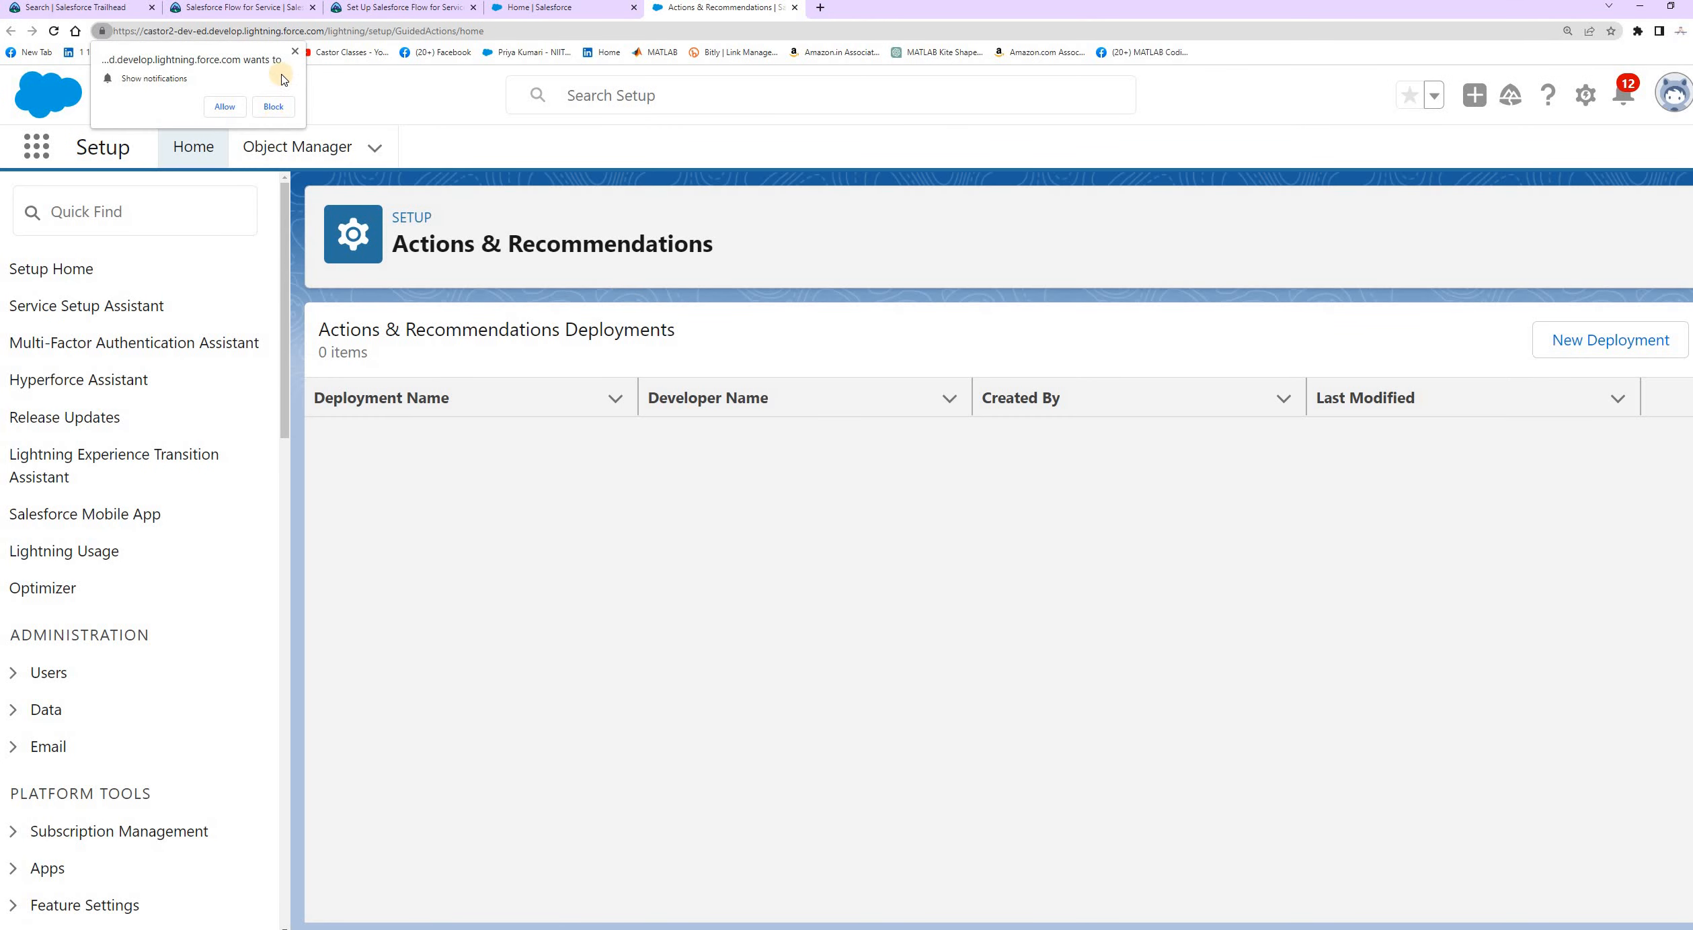
# Dismiss the site's notification request and start a new Actions & Recommendations deployment
pyautogui.click(294, 51)
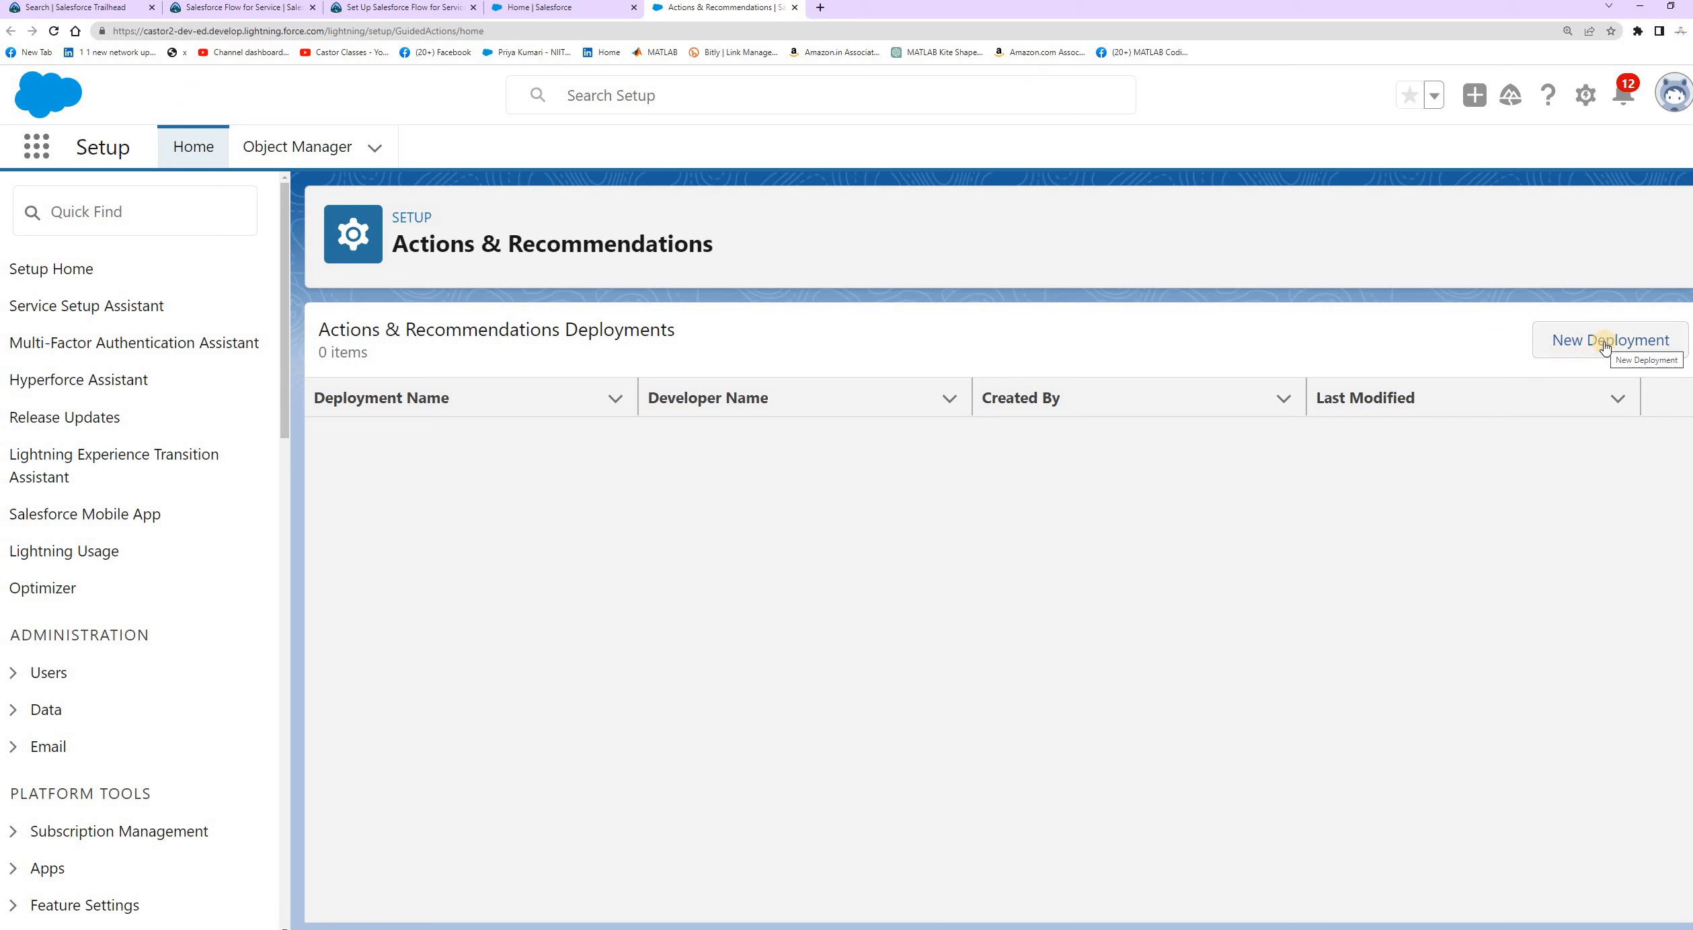
pyautogui.click(1568, 343)
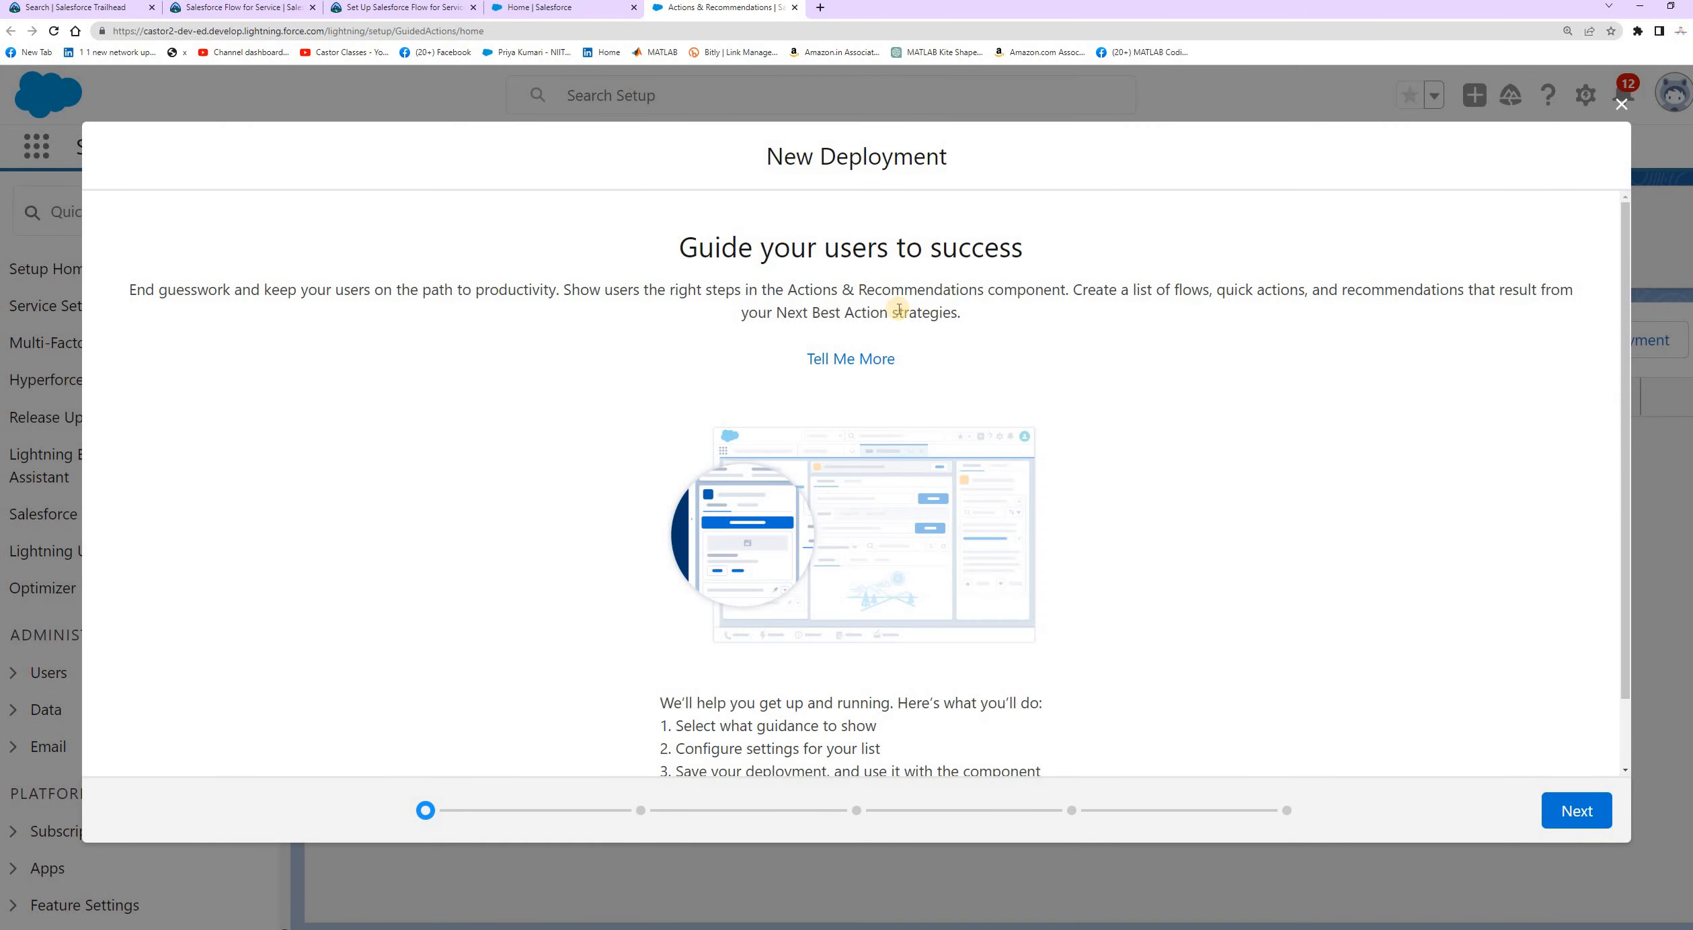
# Read the New Deployment introduction, including its three-point outline of selecting guidance, configuring list settings and saving the deployment
pyautogui.moveTo(678, 246); pyautogui.dragTo(1038, 252)
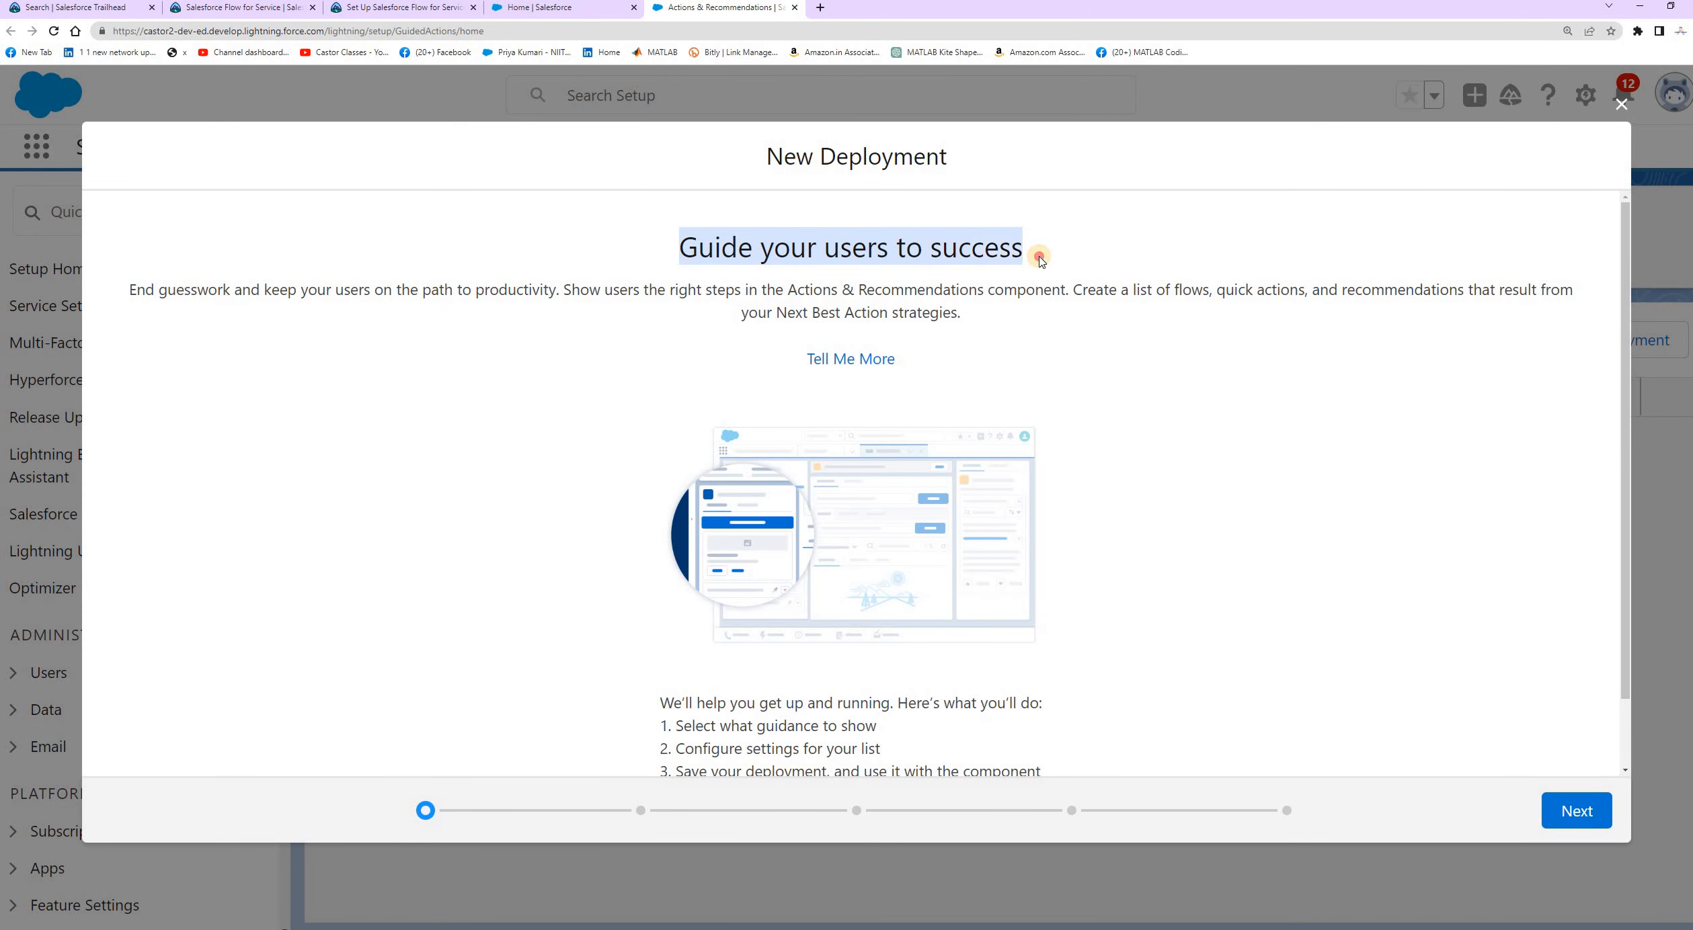
pyautogui.scroll(-1, 673, 645)
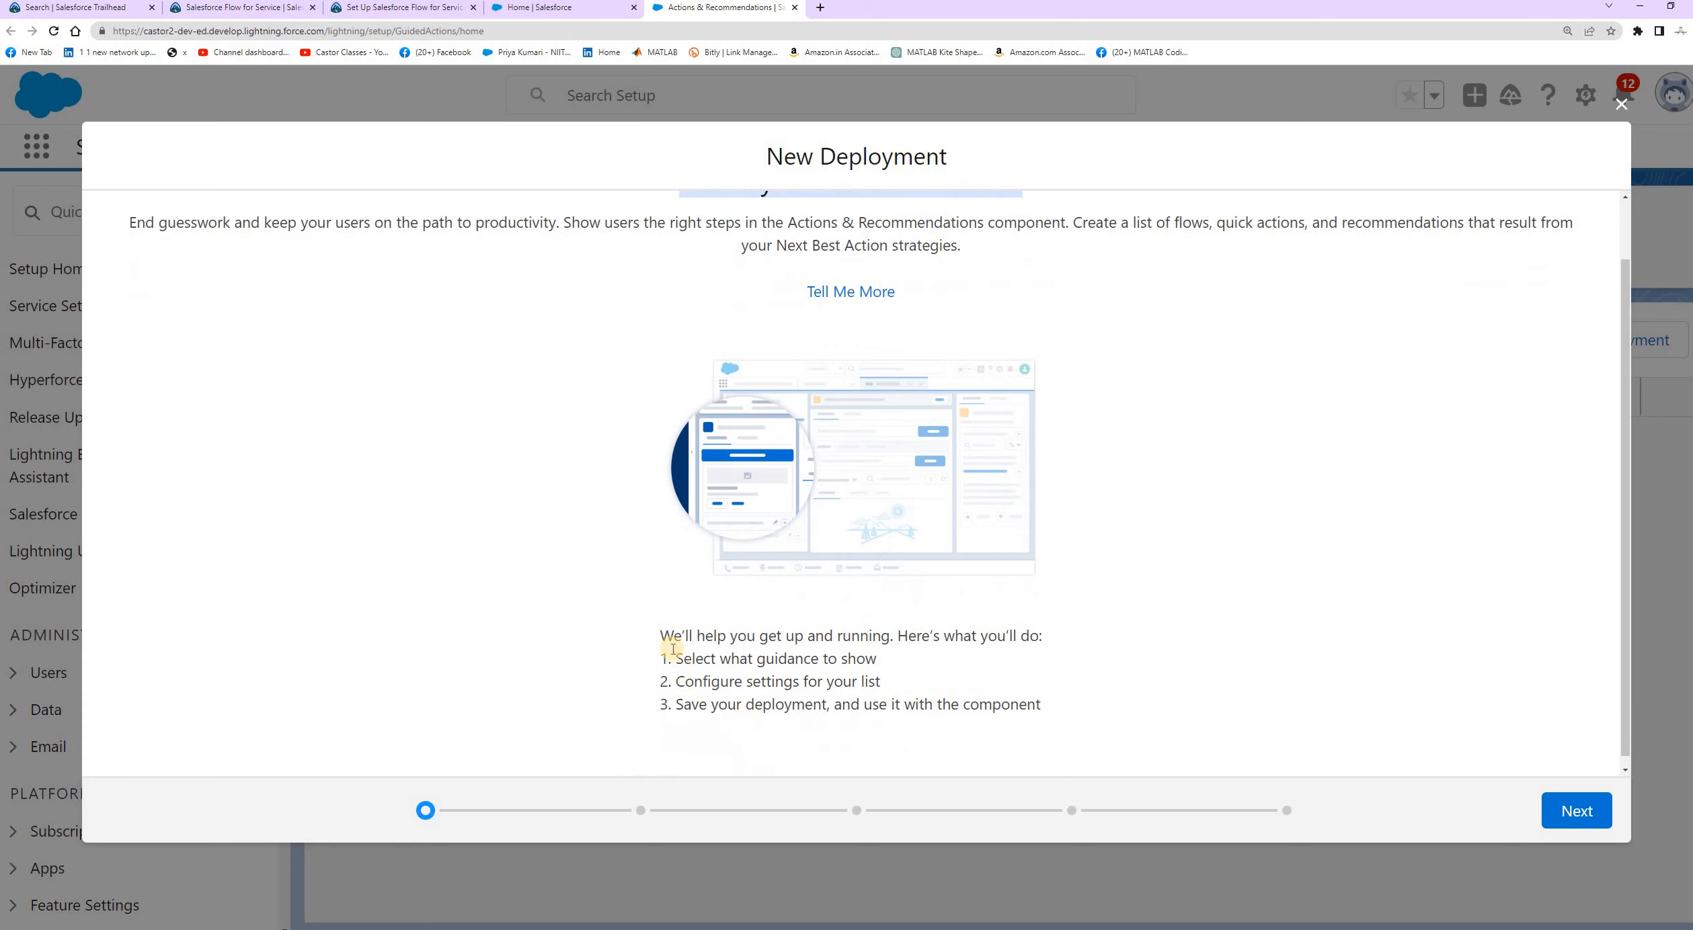
pyautogui.moveTo(866, 630); pyautogui.dragTo(1089, 714)
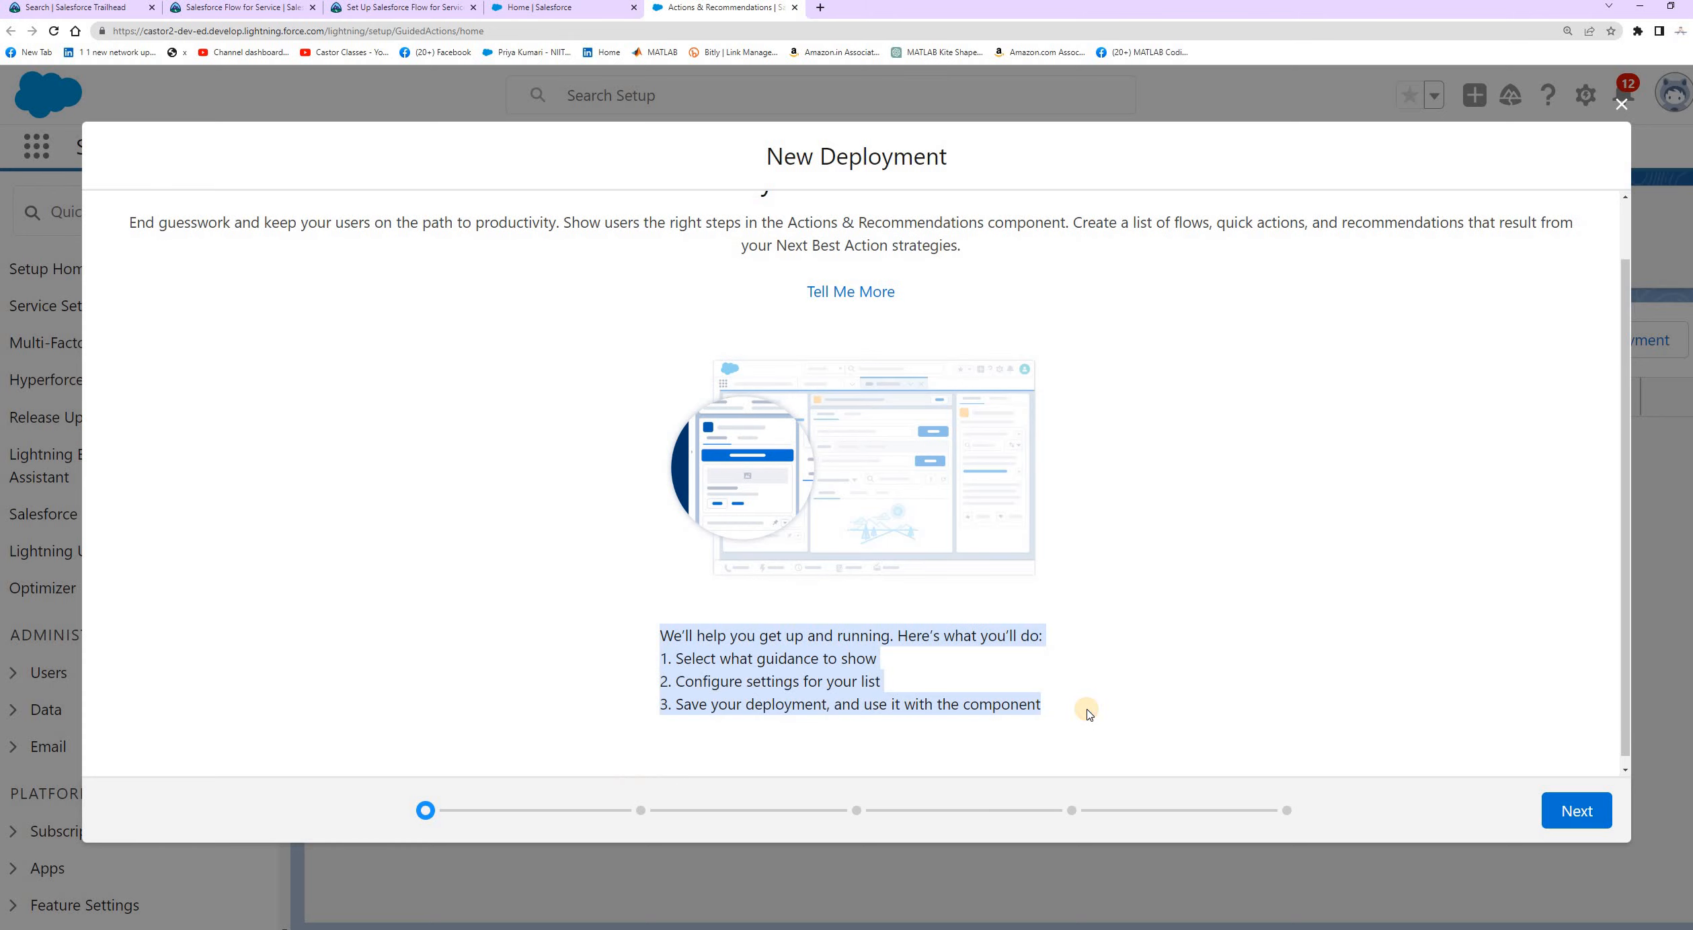
pyautogui.click(761, 657)
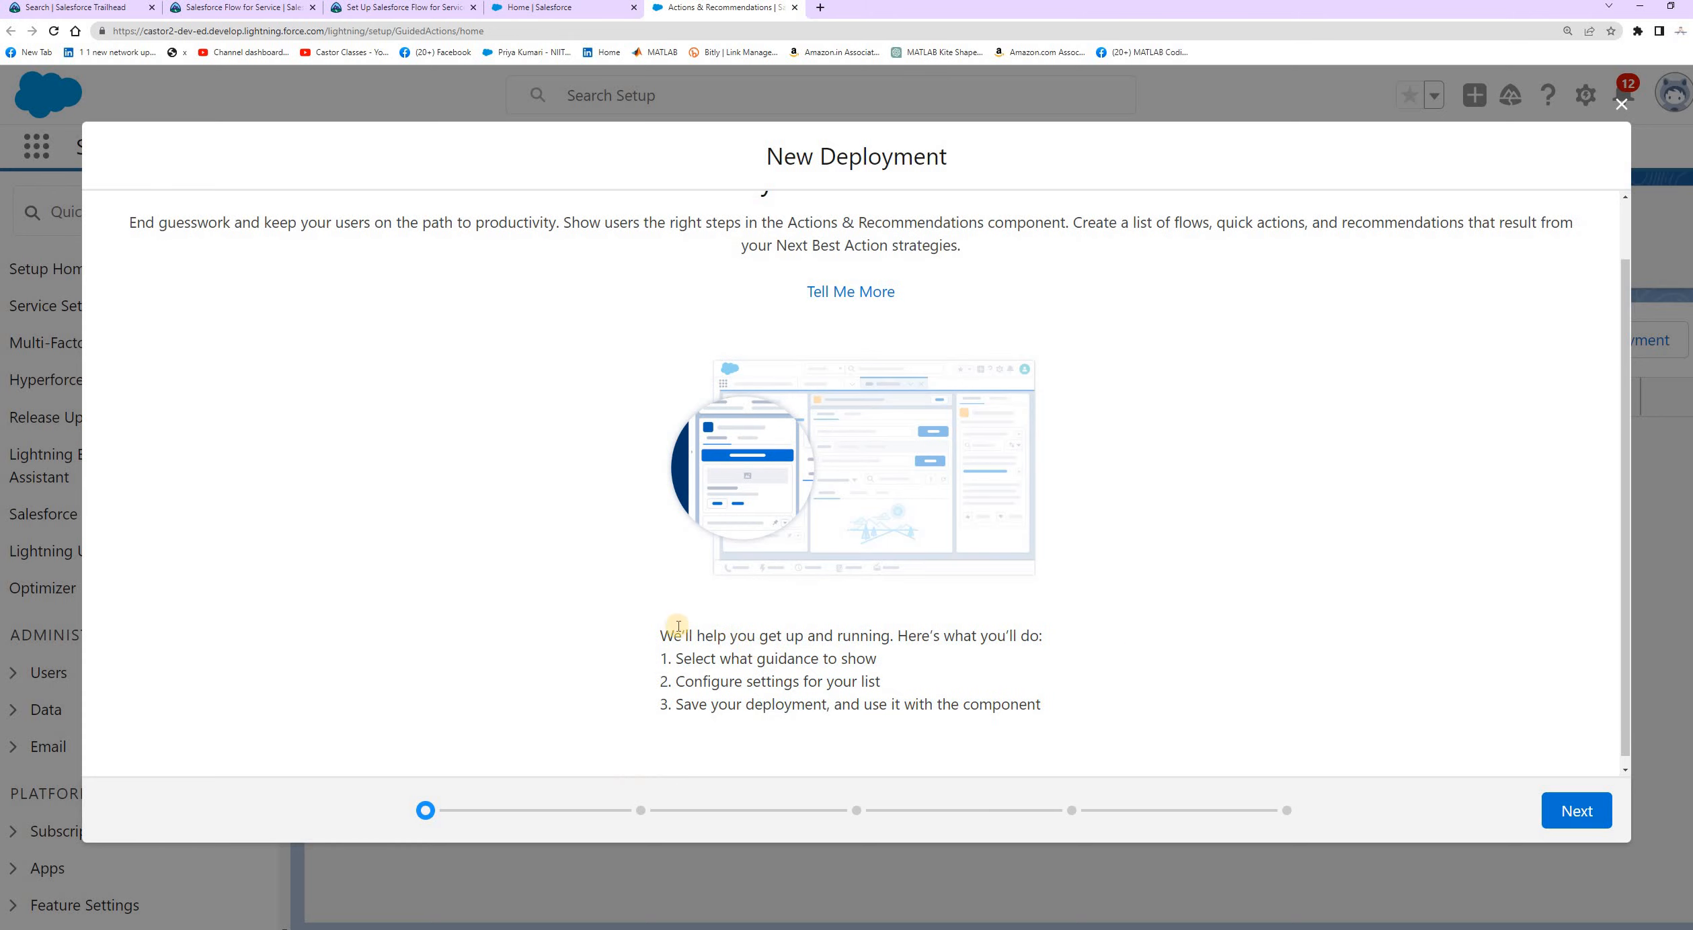
pyautogui.moveTo(671, 632); pyautogui.dragTo(1032, 632)
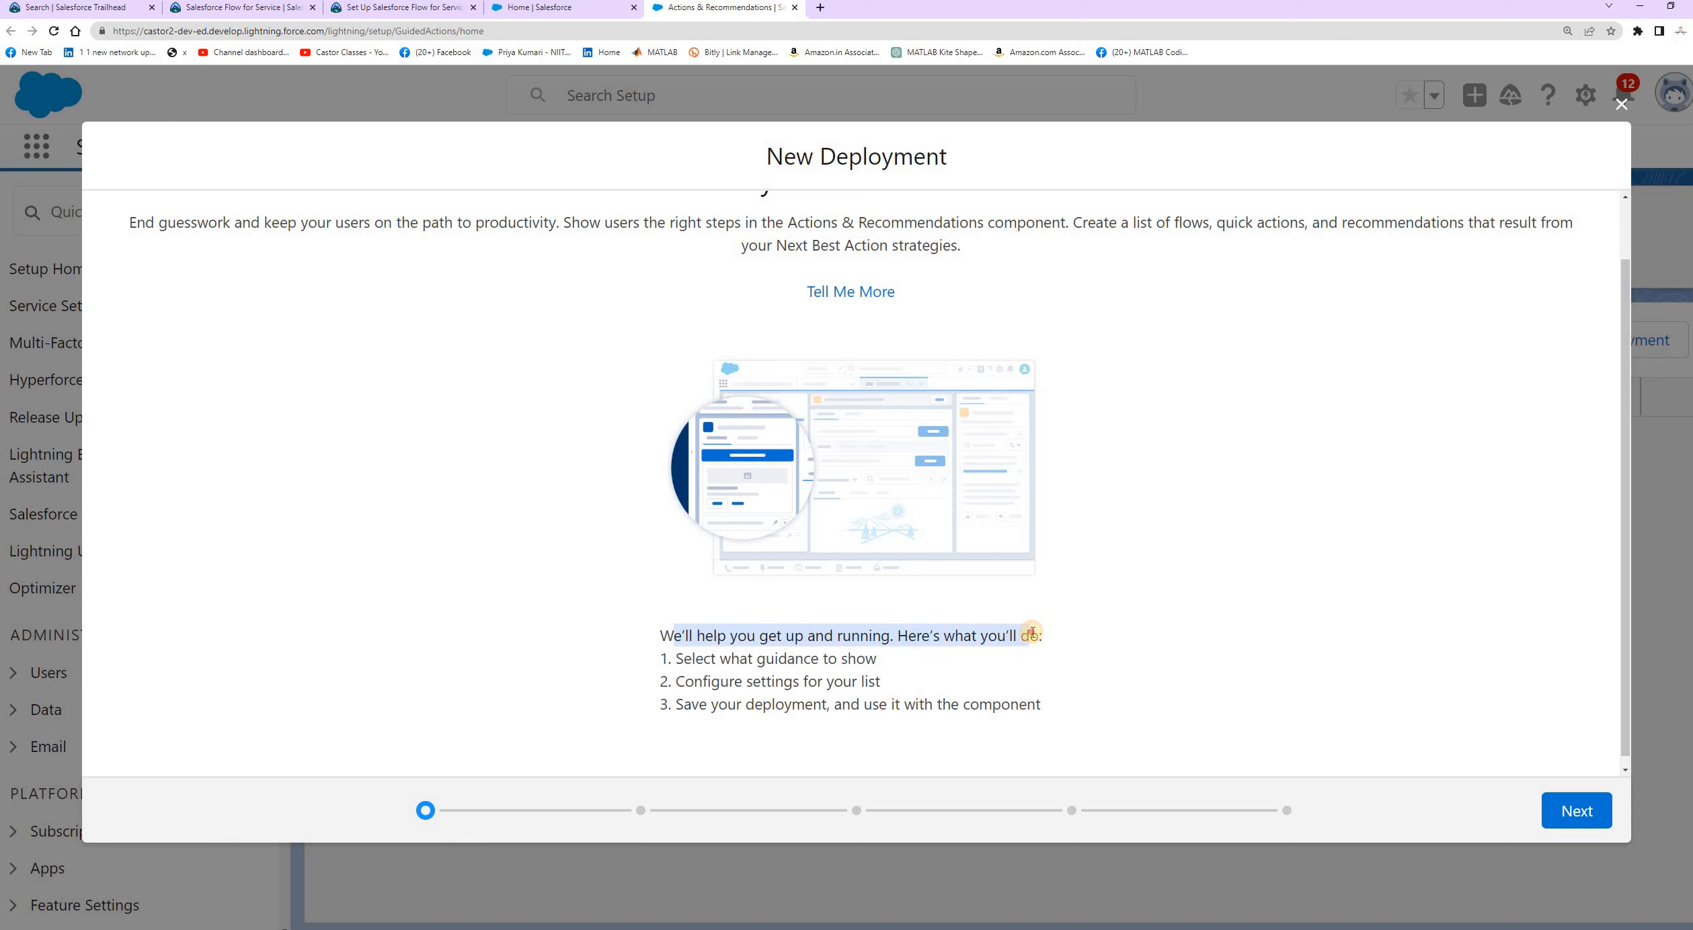
pyautogui.click(711, 681)
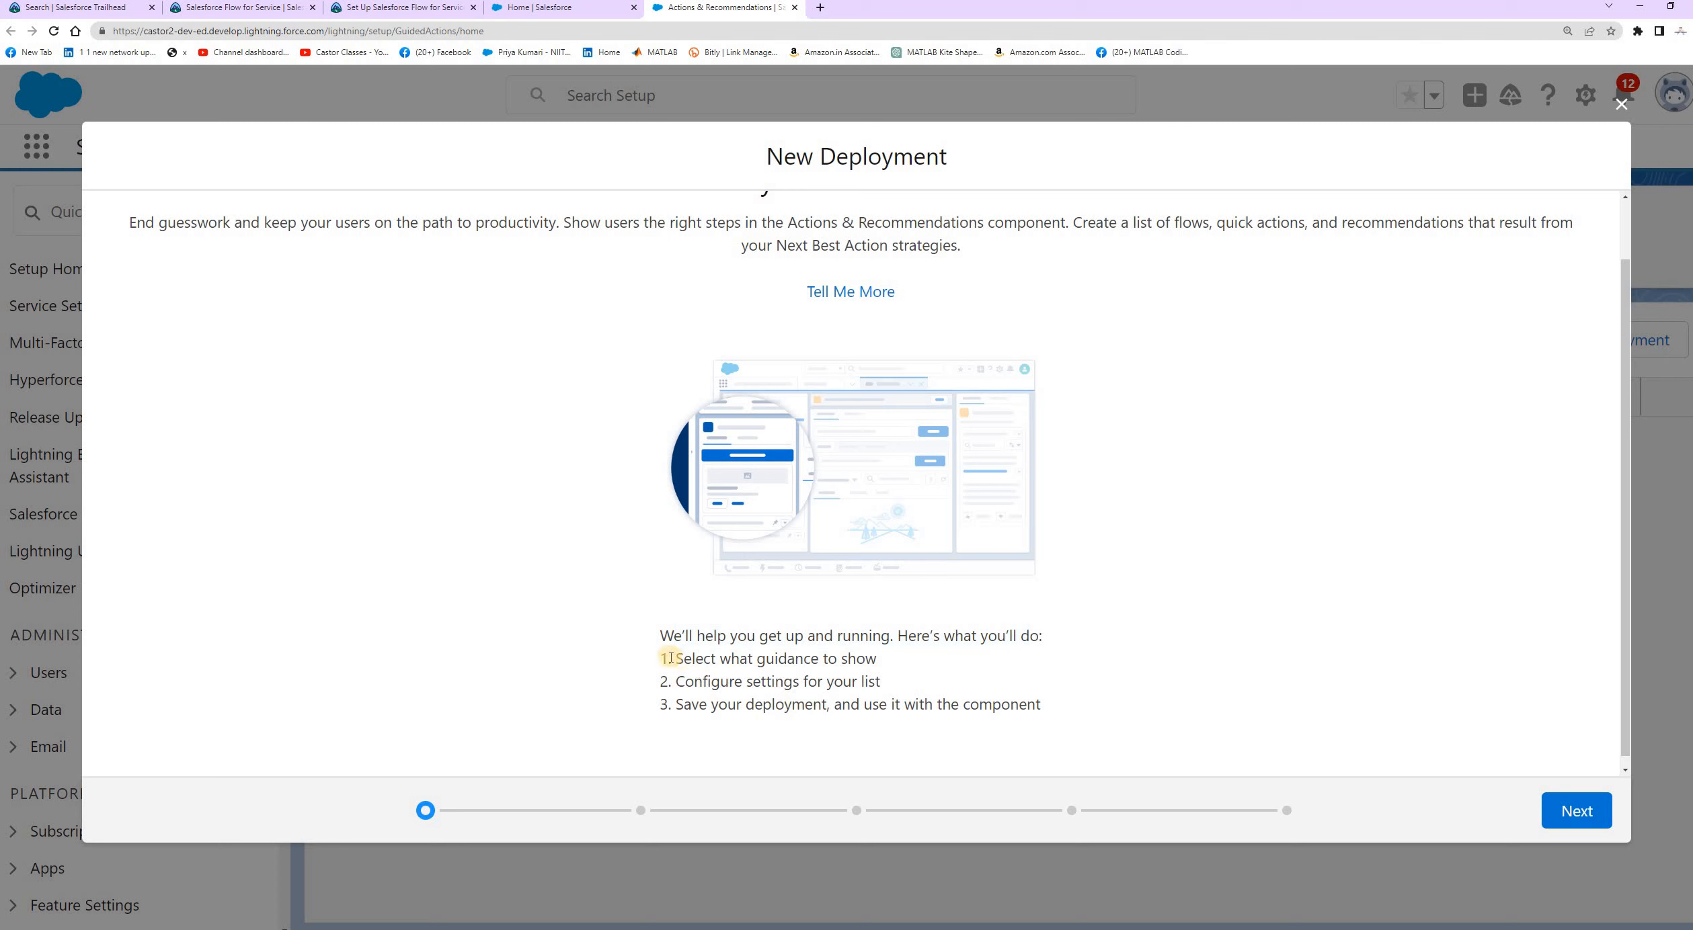
pyautogui.moveTo(916, 703); pyautogui.dragTo(1074, 693)
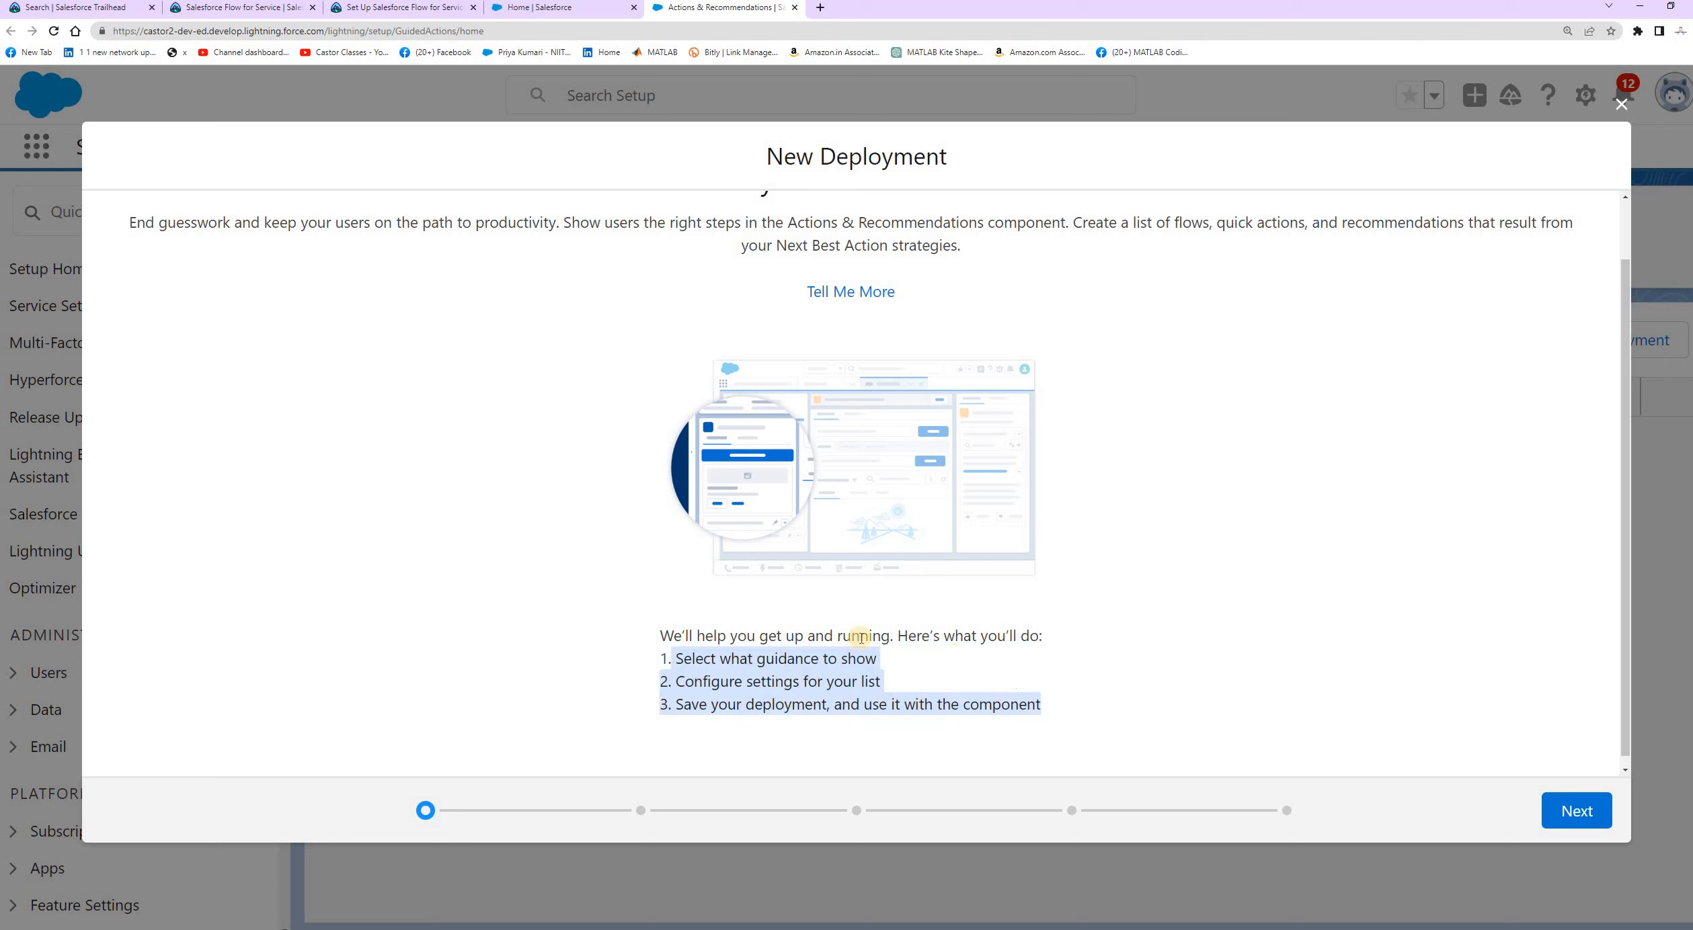
pyautogui.click(697, 615)
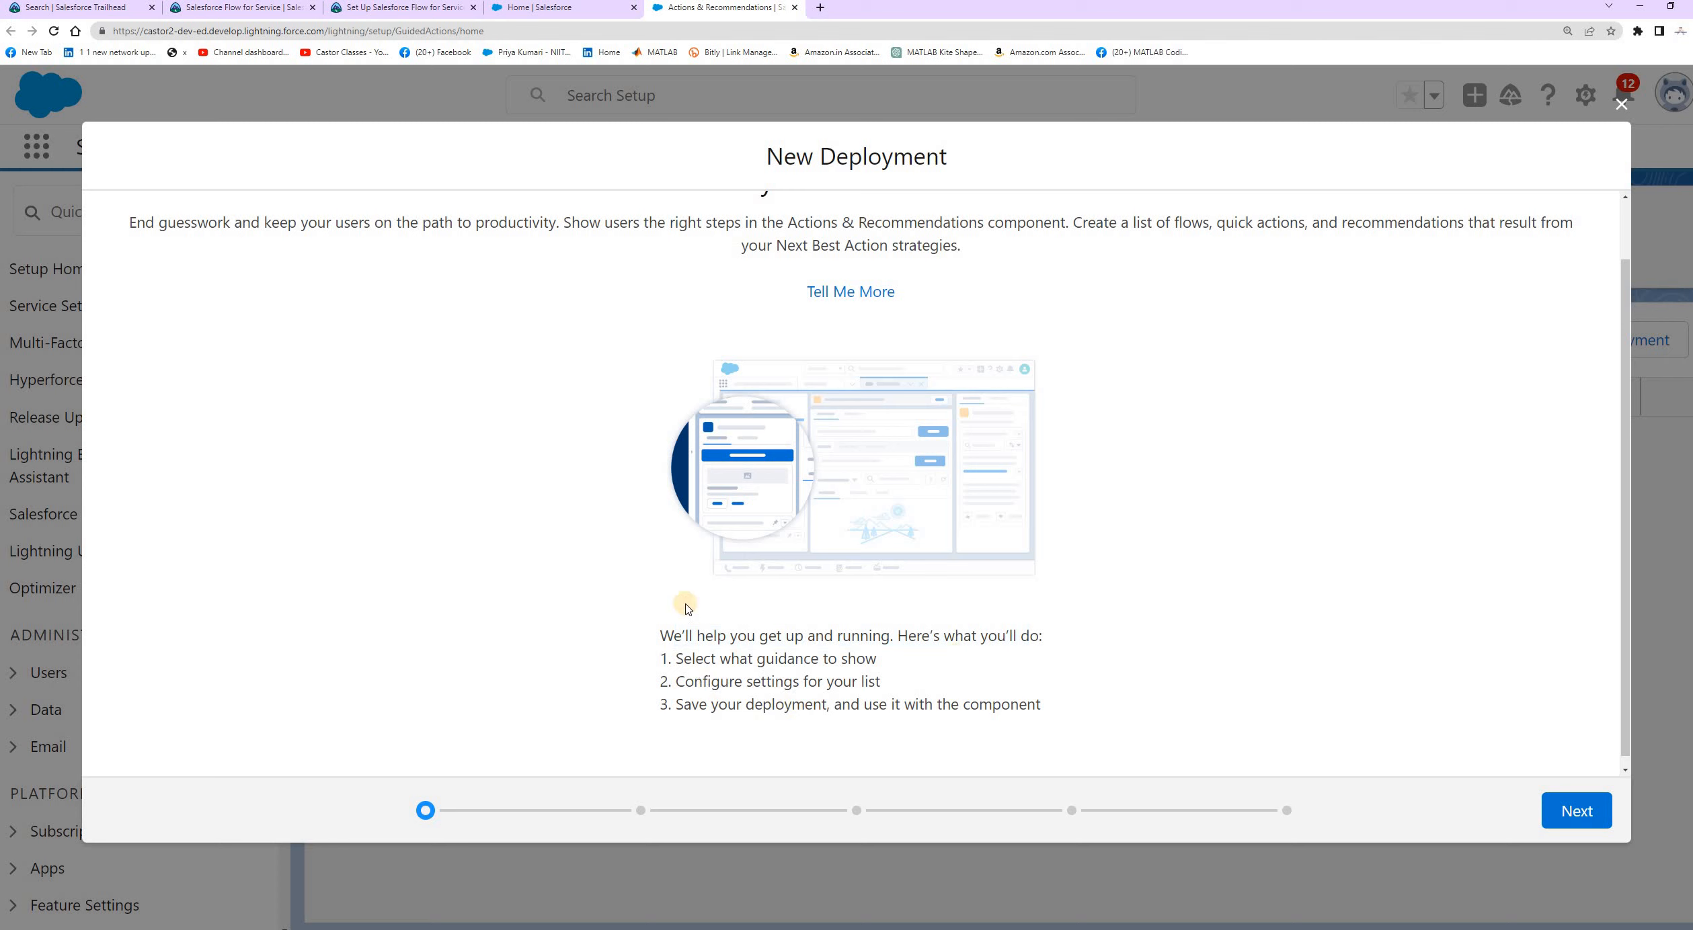
pyautogui.moveTo(692, 653); pyautogui.dragTo(1050, 718)
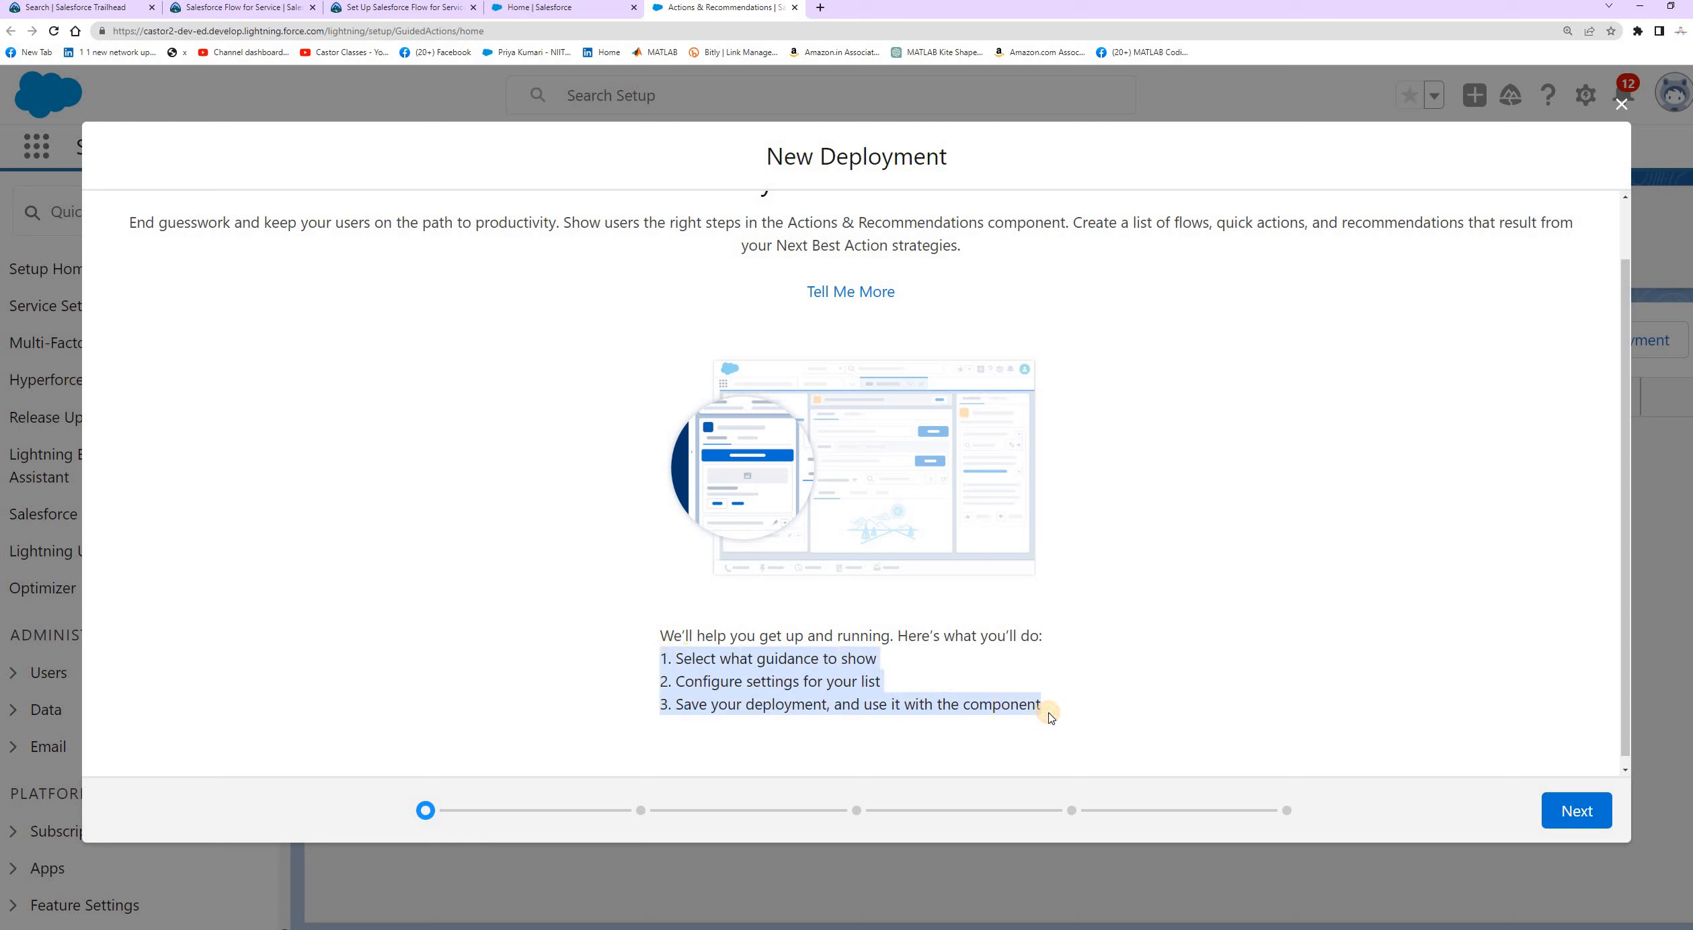
pyautogui.click(782, 659)
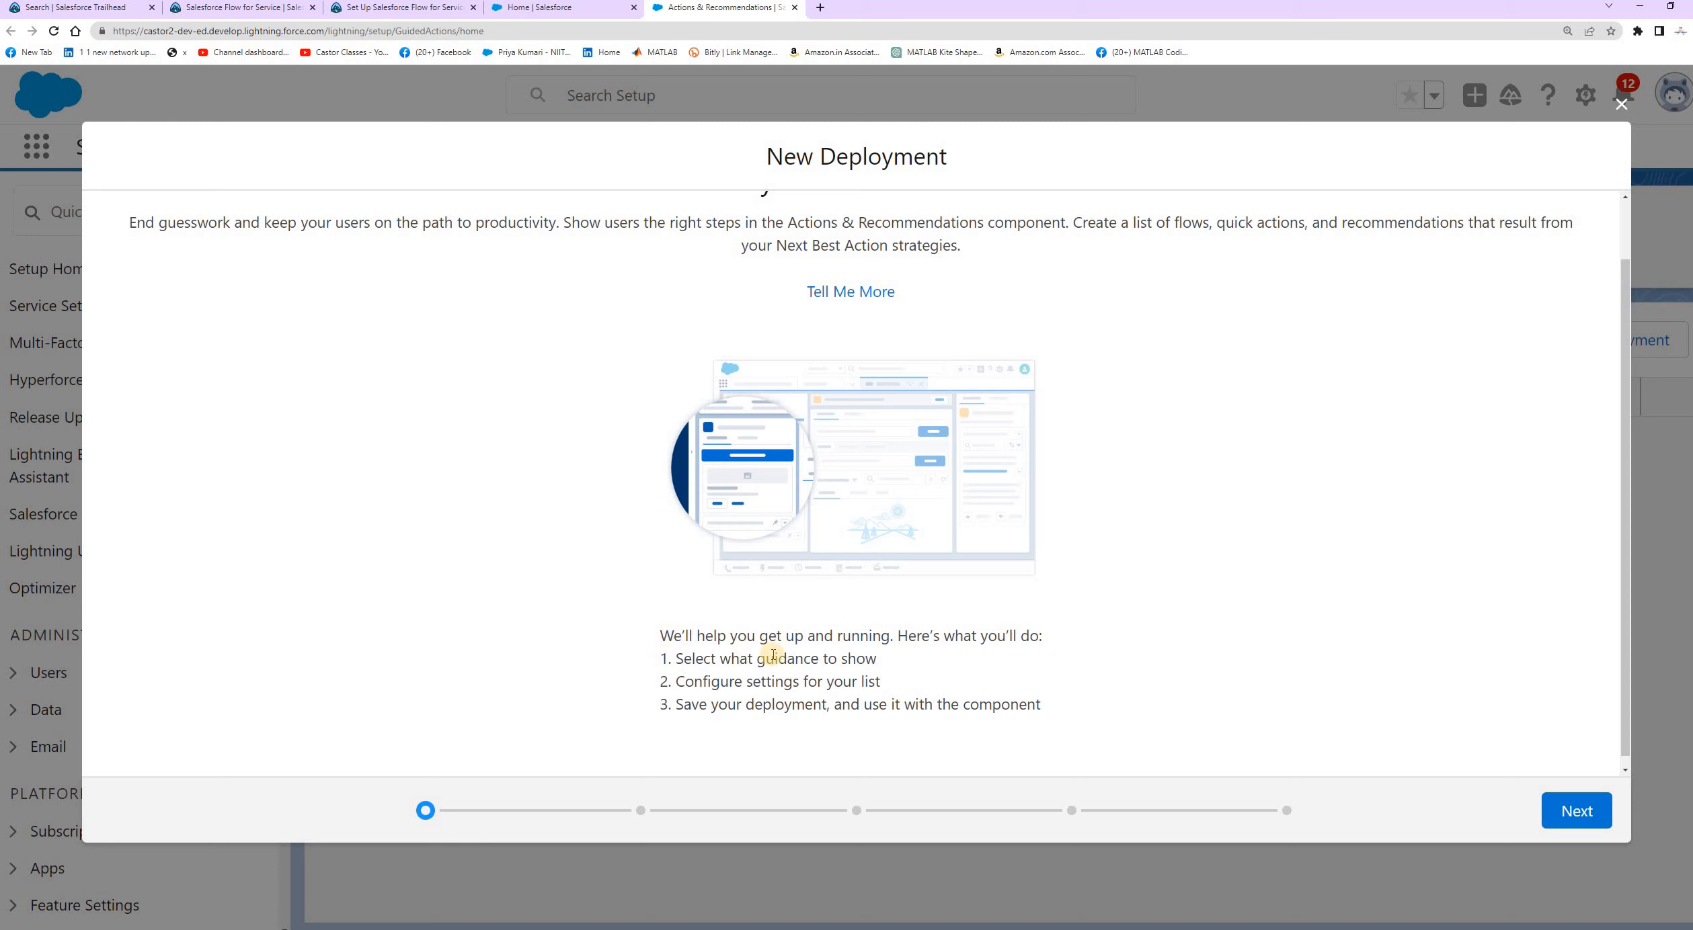
pyautogui.moveTo(654, 657); pyautogui.dragTo(1095, 686)
pyautogui.click(659, 673)
pyautogui.moveTo(667, 660); pyautogui.dragTo(896, 665)
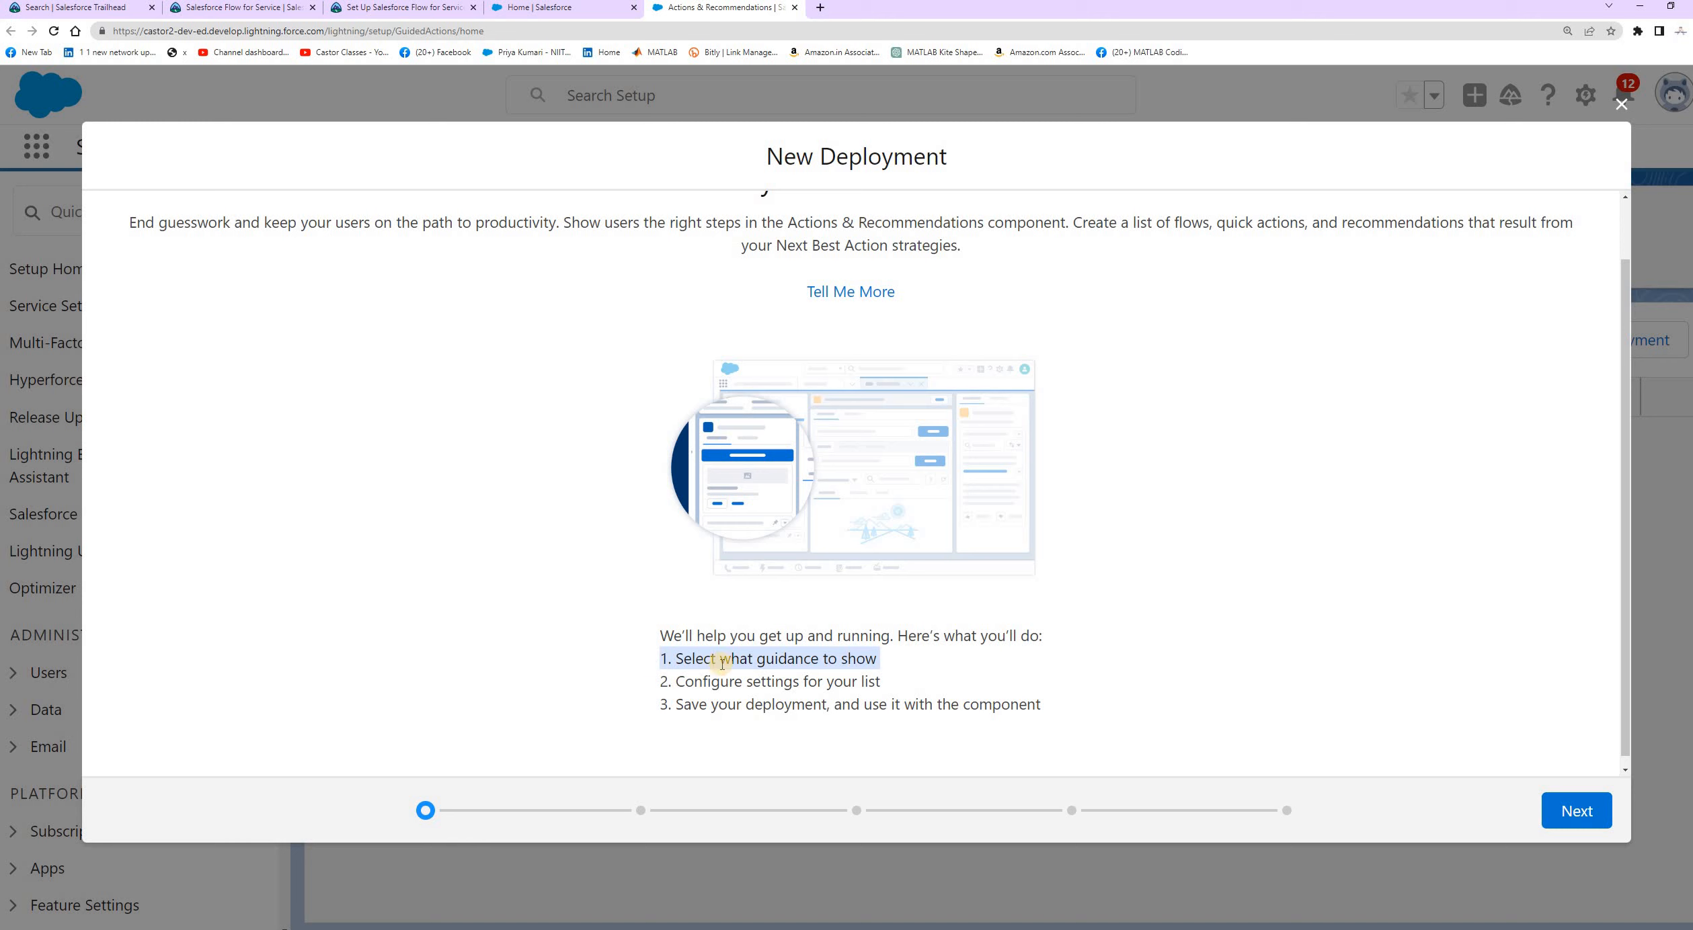
pyautogui.tripleClick(722, 682)
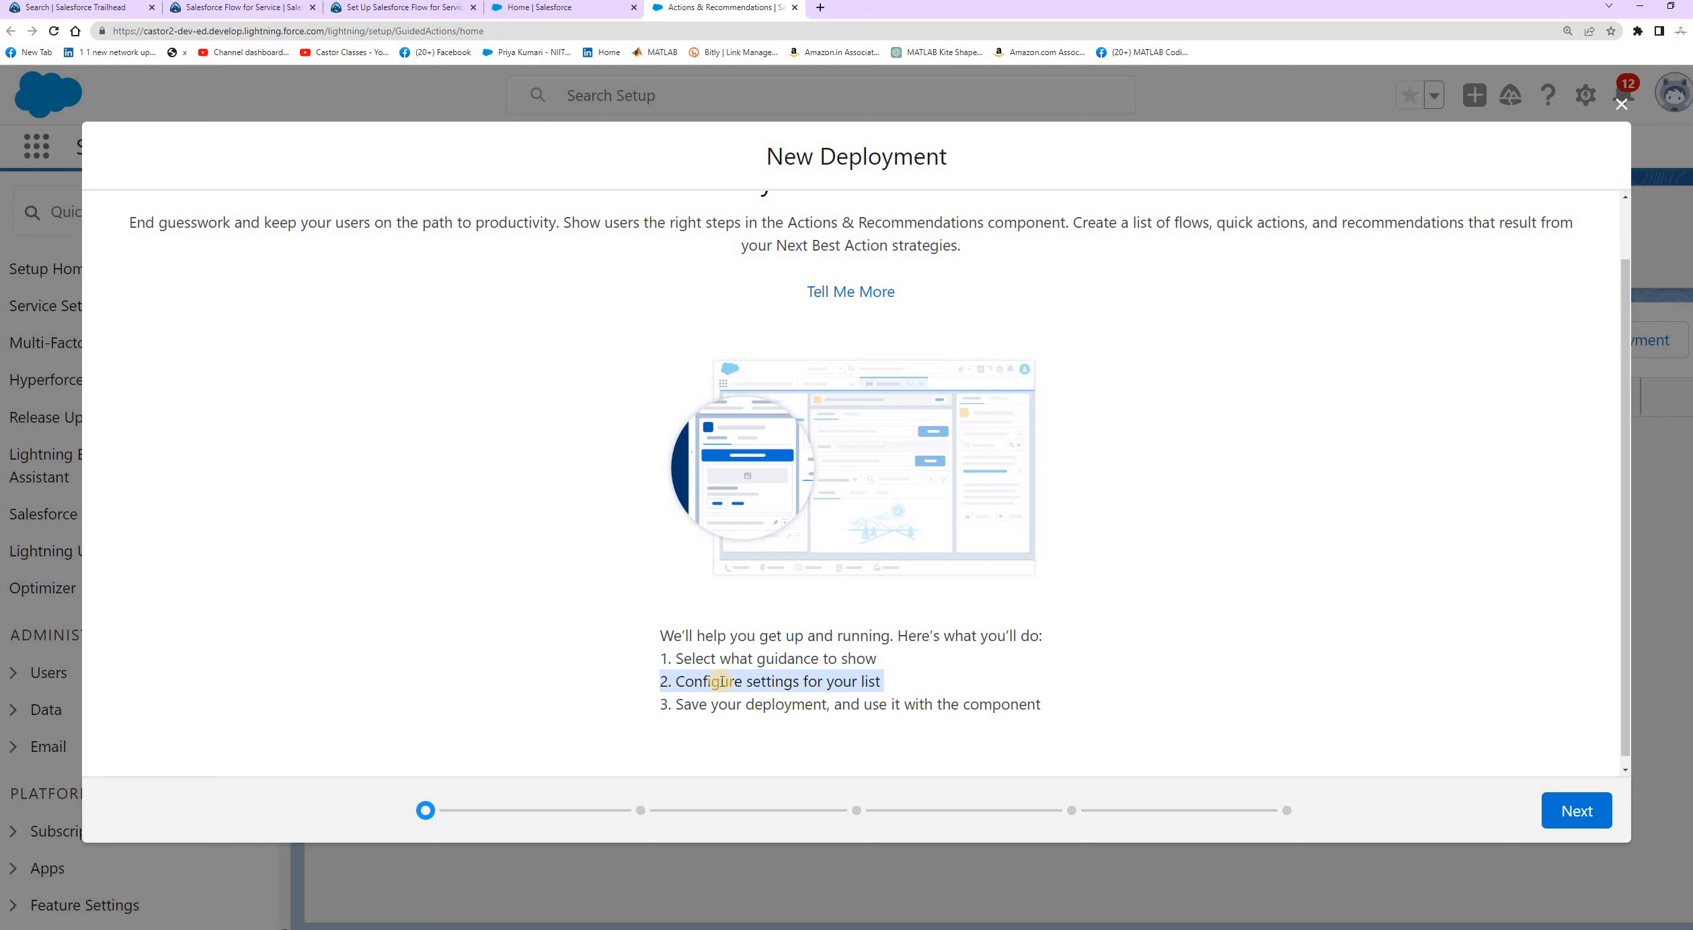
pyautogui.tripleClick(716, 684)
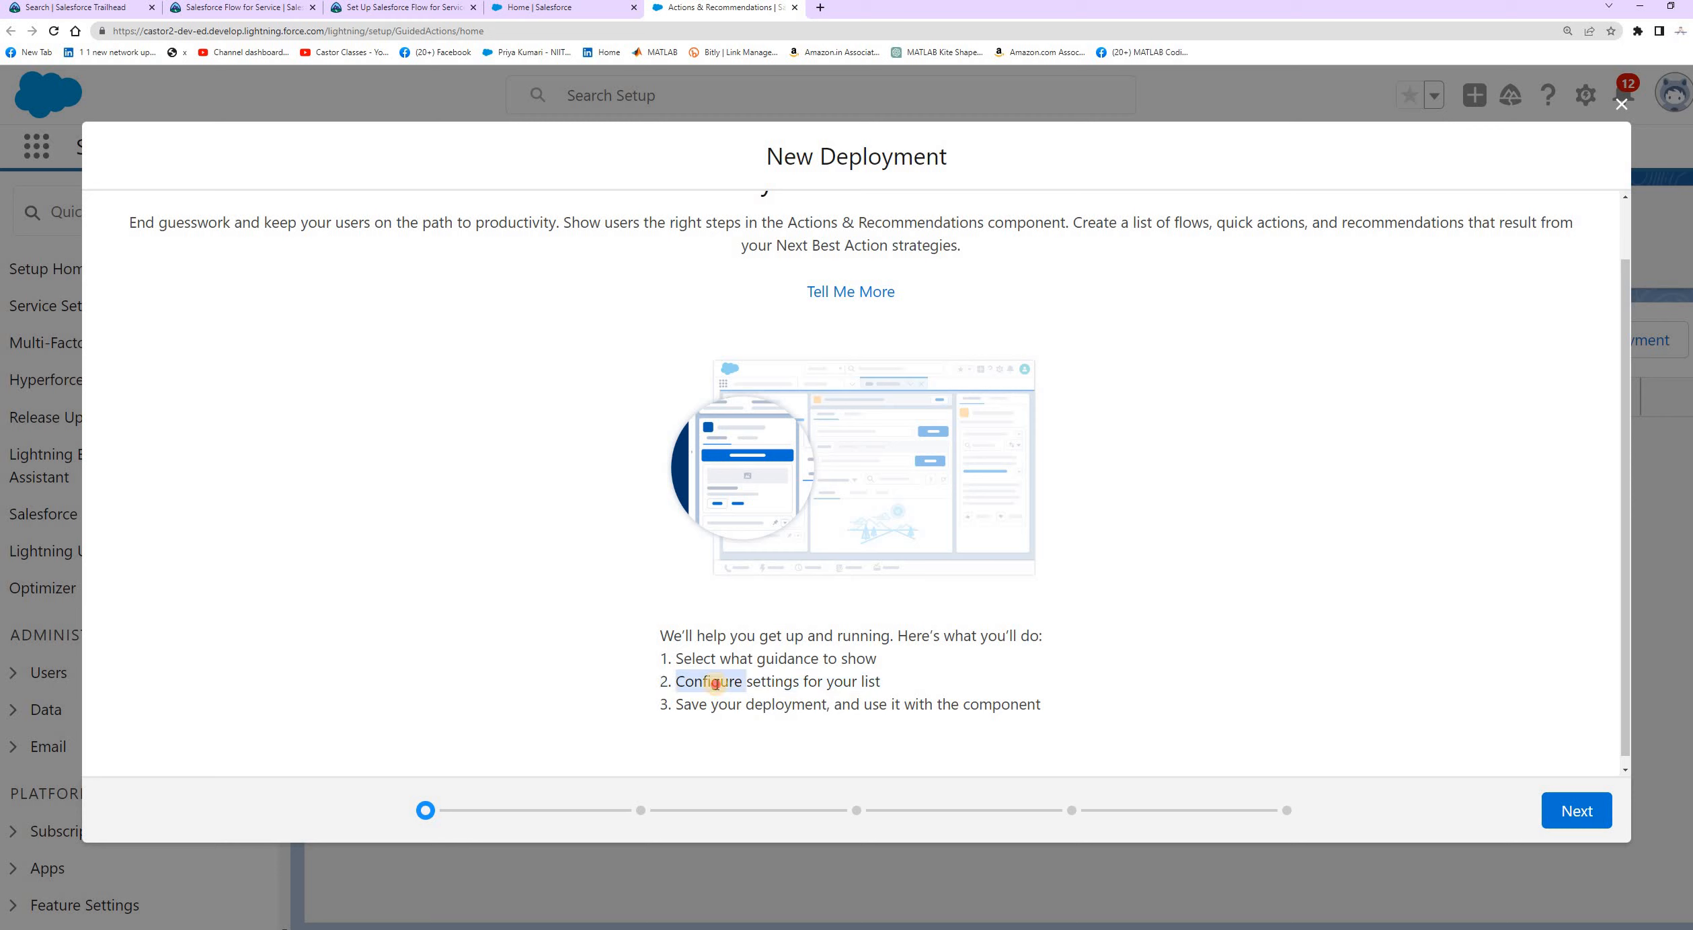
pyautogui.click(608, 624)
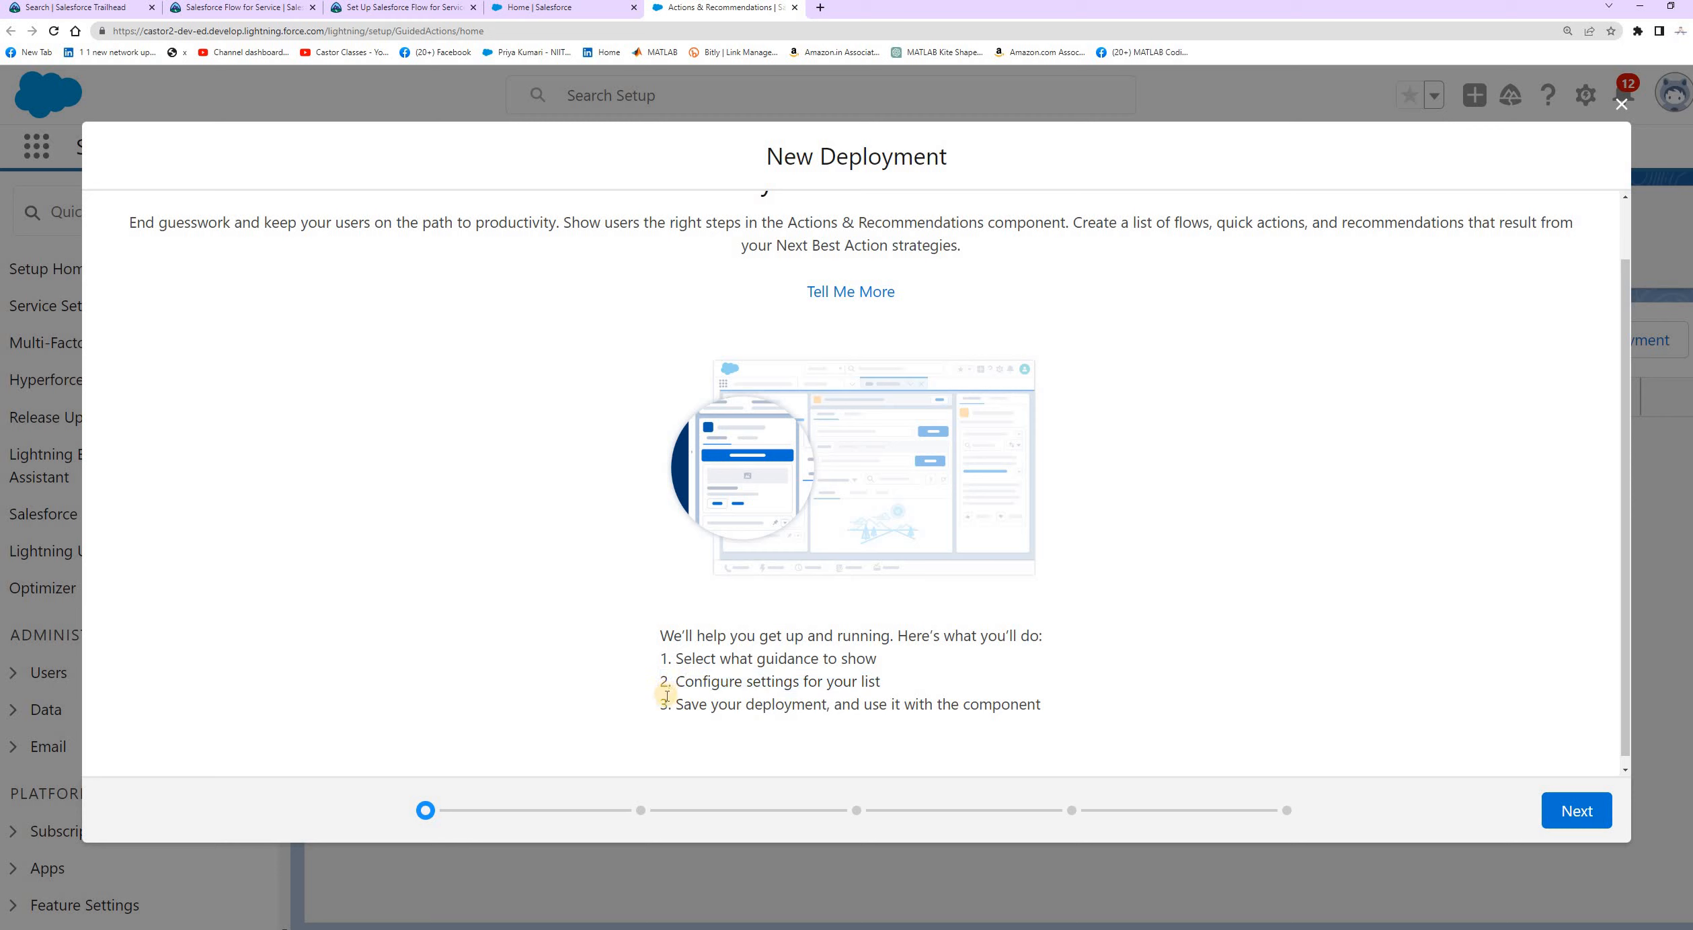
pyautogui.moveTo(658, 650); pyautogui.dragTo(883, 694)
pyautogui.moveTo(659, 705); pyautogui.dragTo(832, 712)
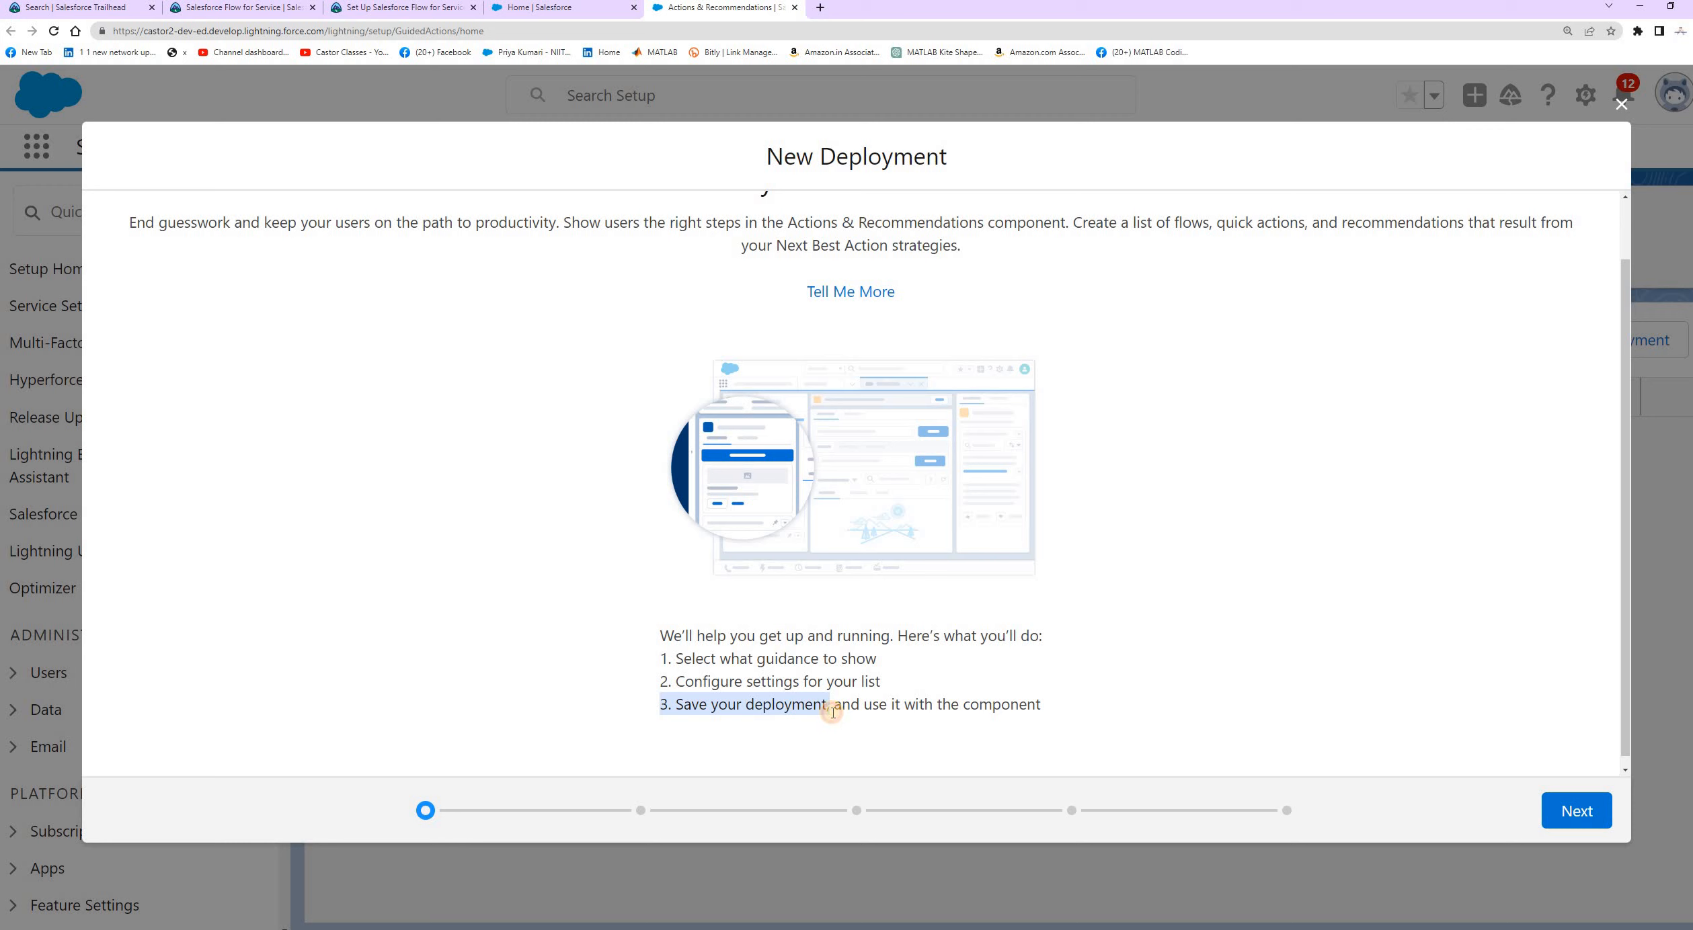
pyautogui.click(797, 710)
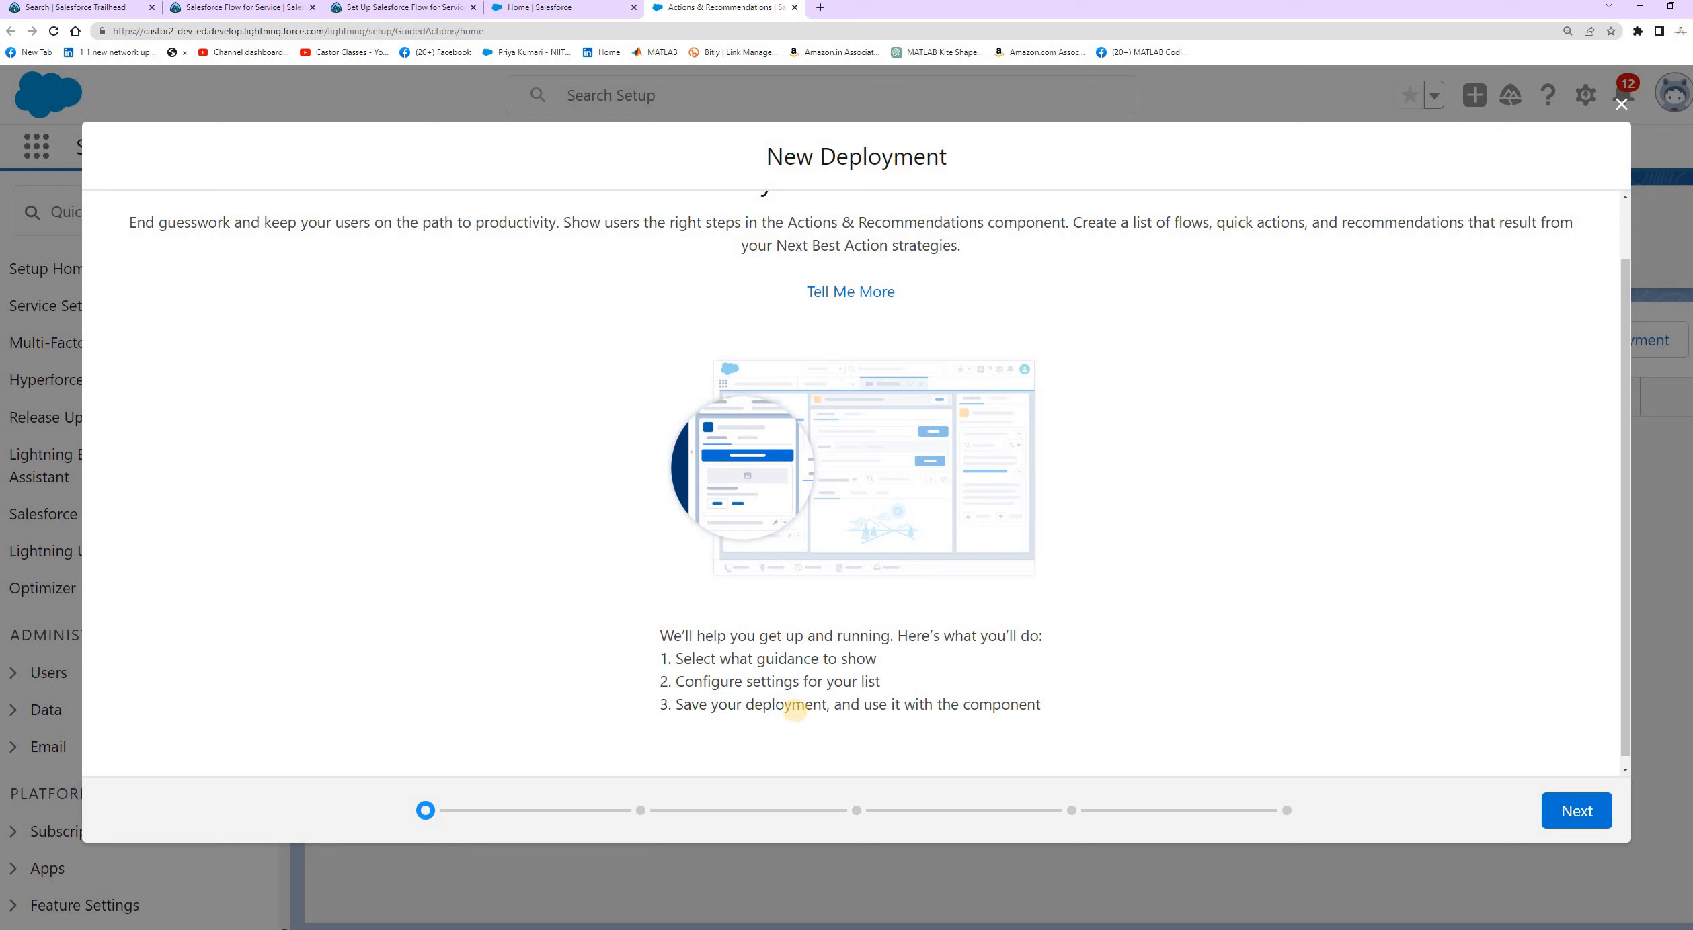
pyautogui.moveTo(1062, 709); pyautogui.dragTo(903, 704)
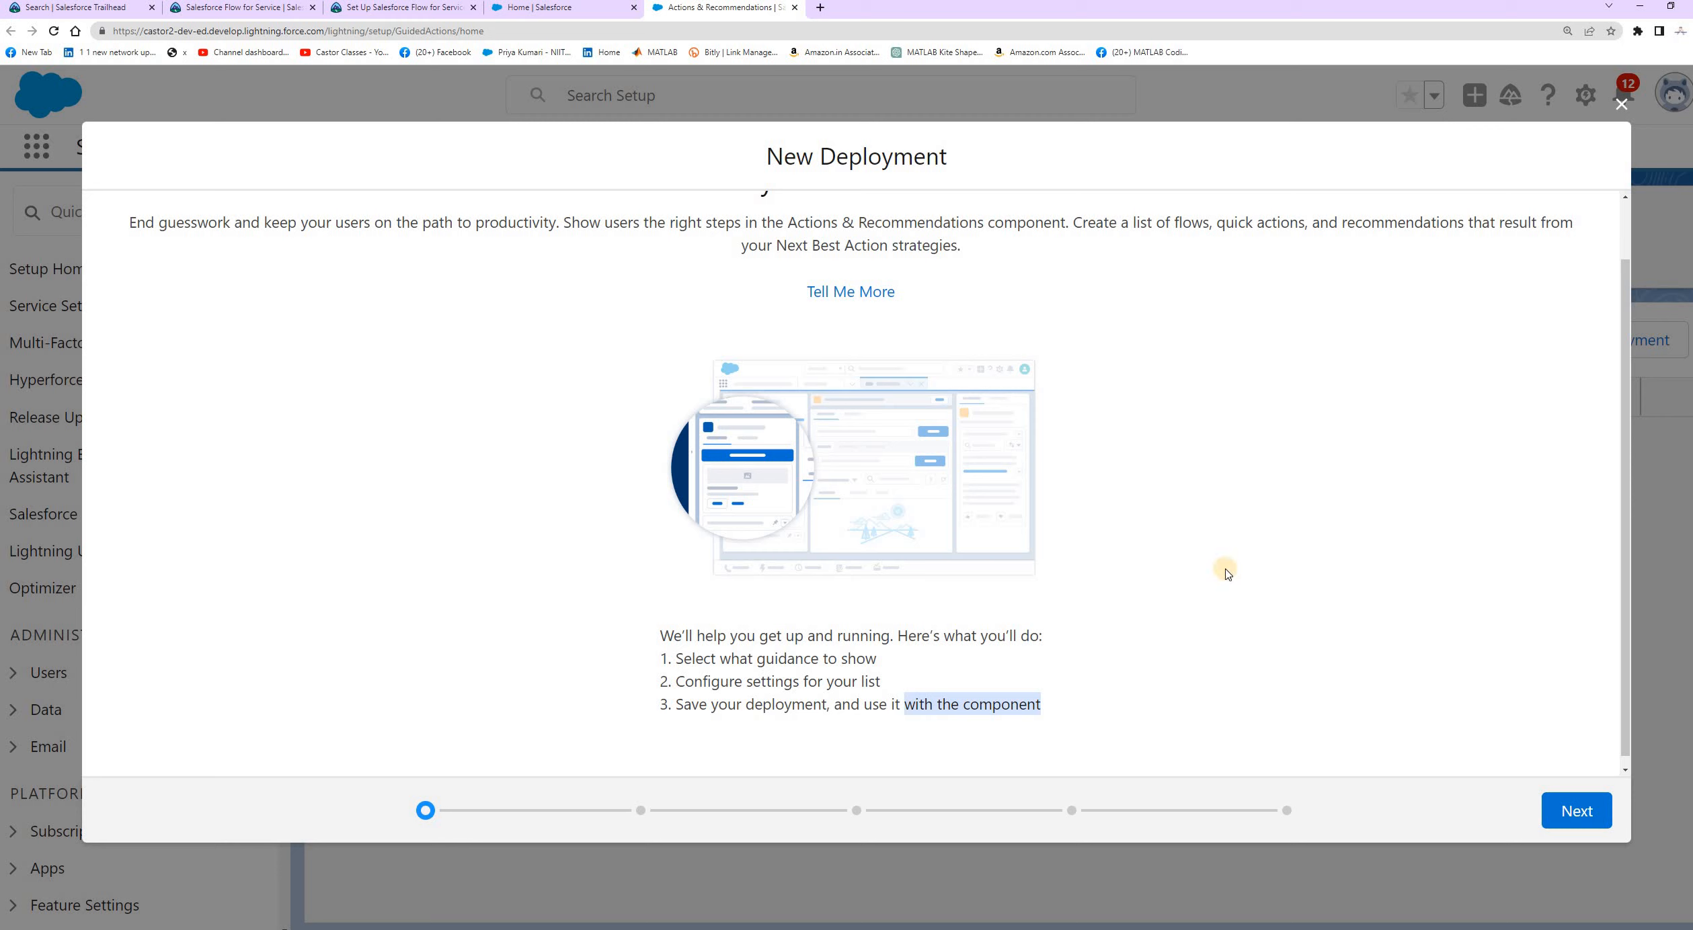
pyautogui.moveTo(639, 642); pyautogui.dragTo(1170, 736)
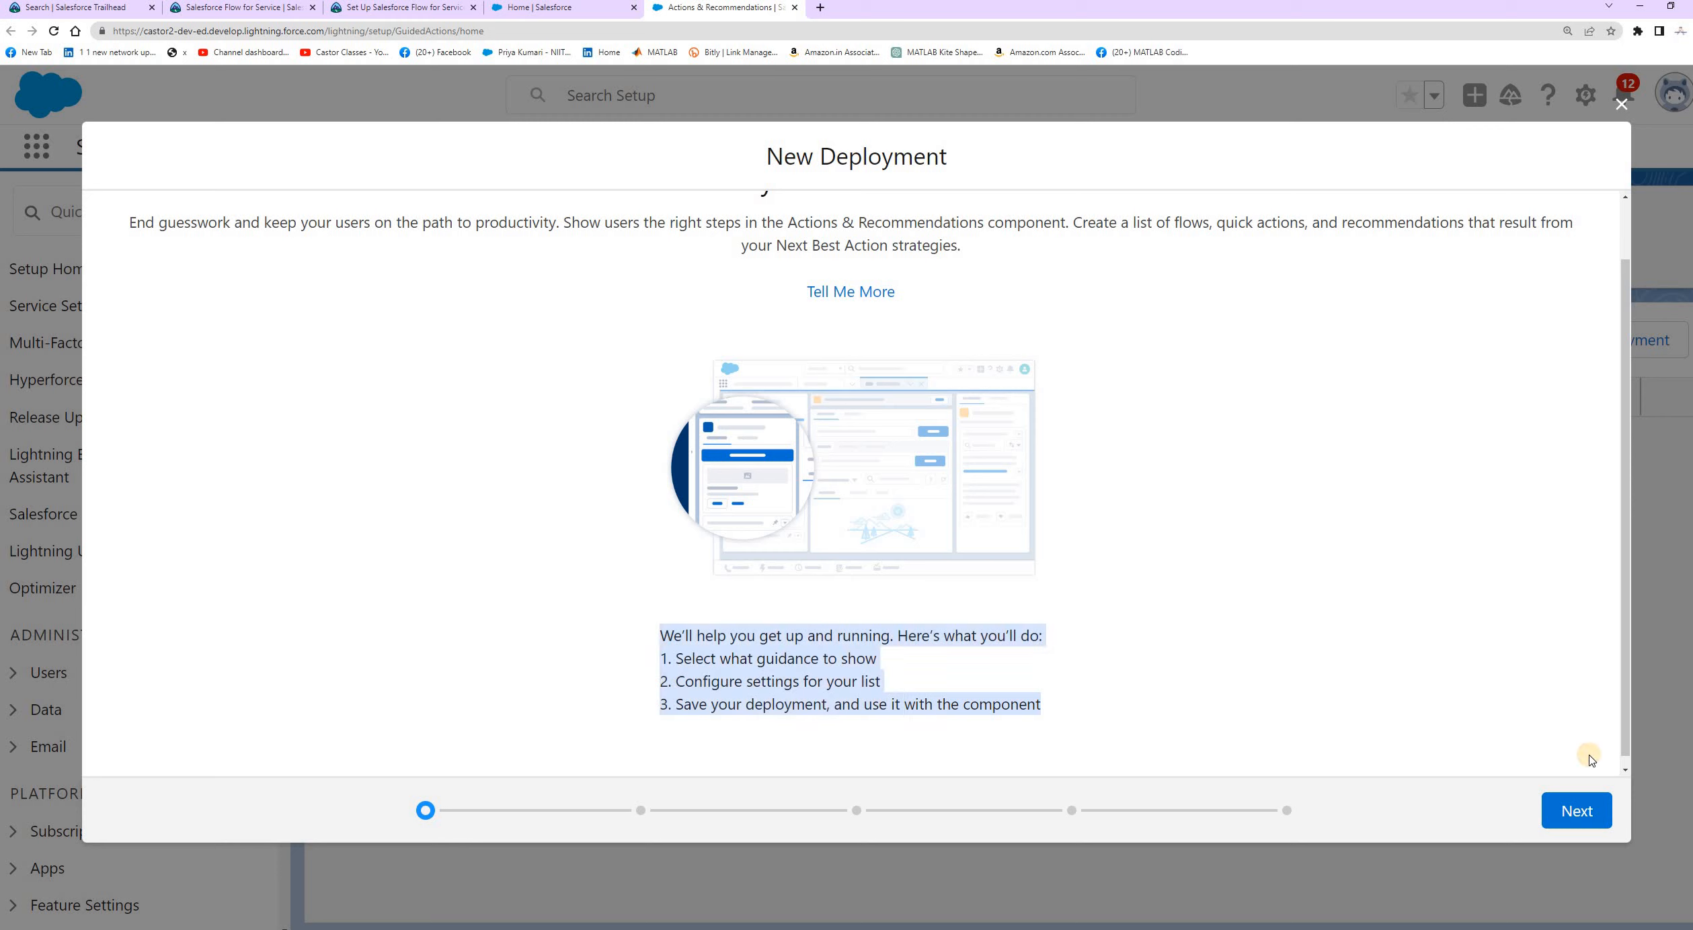
# Continue to the deployment basics and set the label to "Delivery Change", copied from the Trailhead challenge
pyautogui.click(1577, 810)
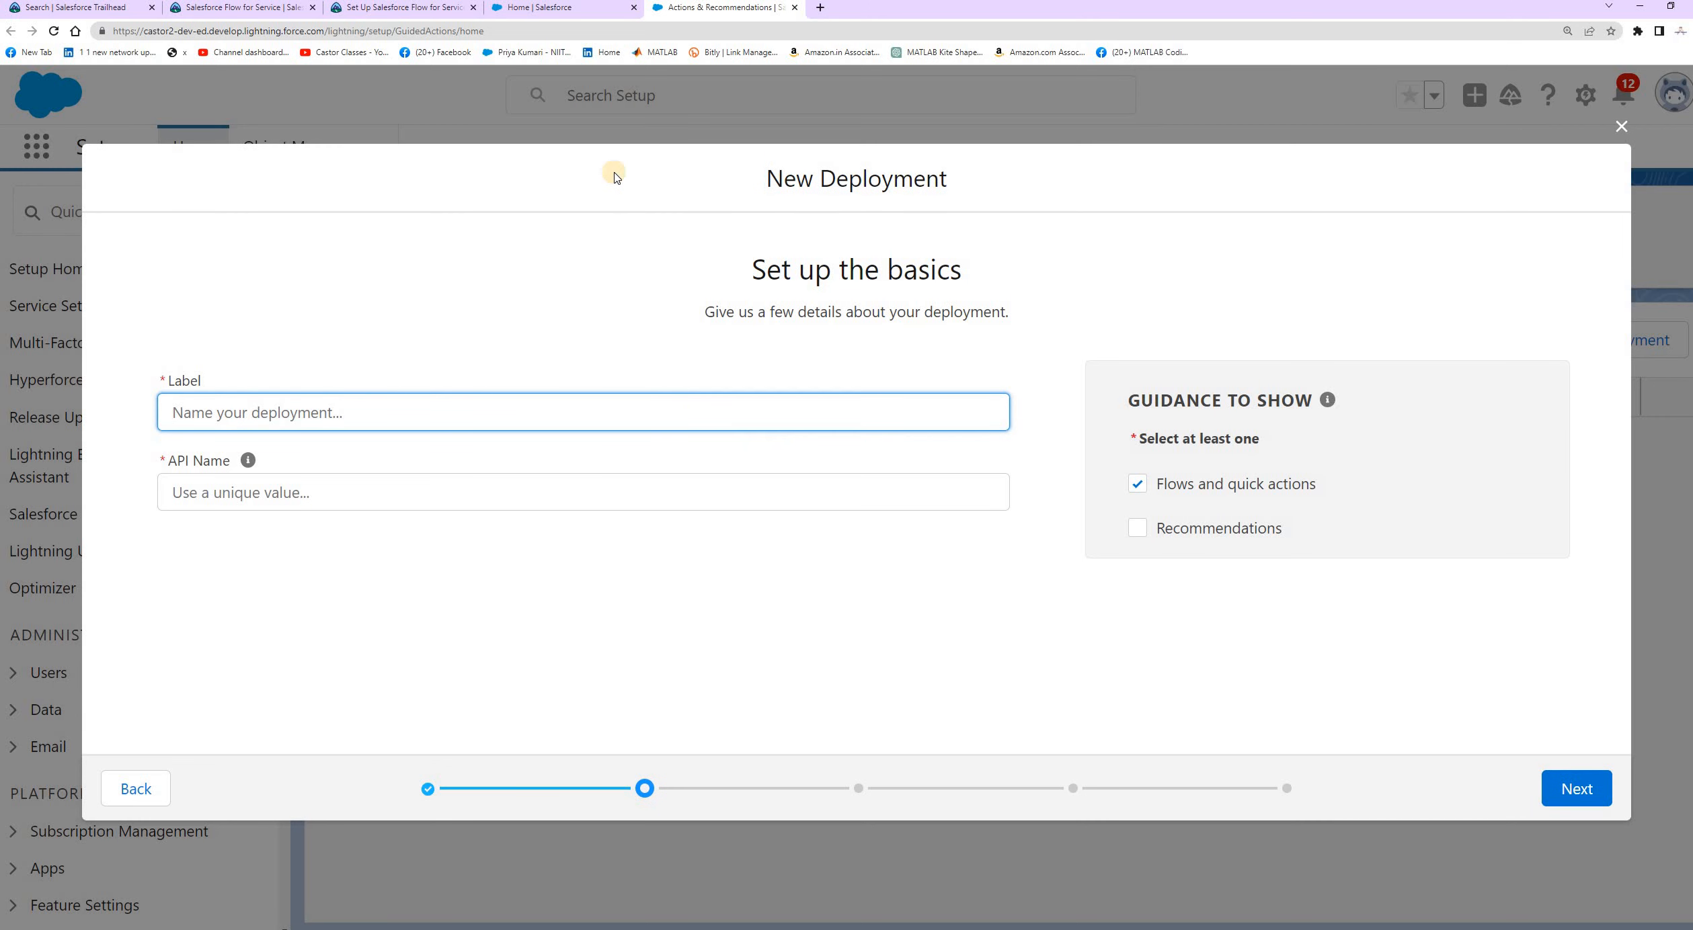
pyautogui.click(380, 15)
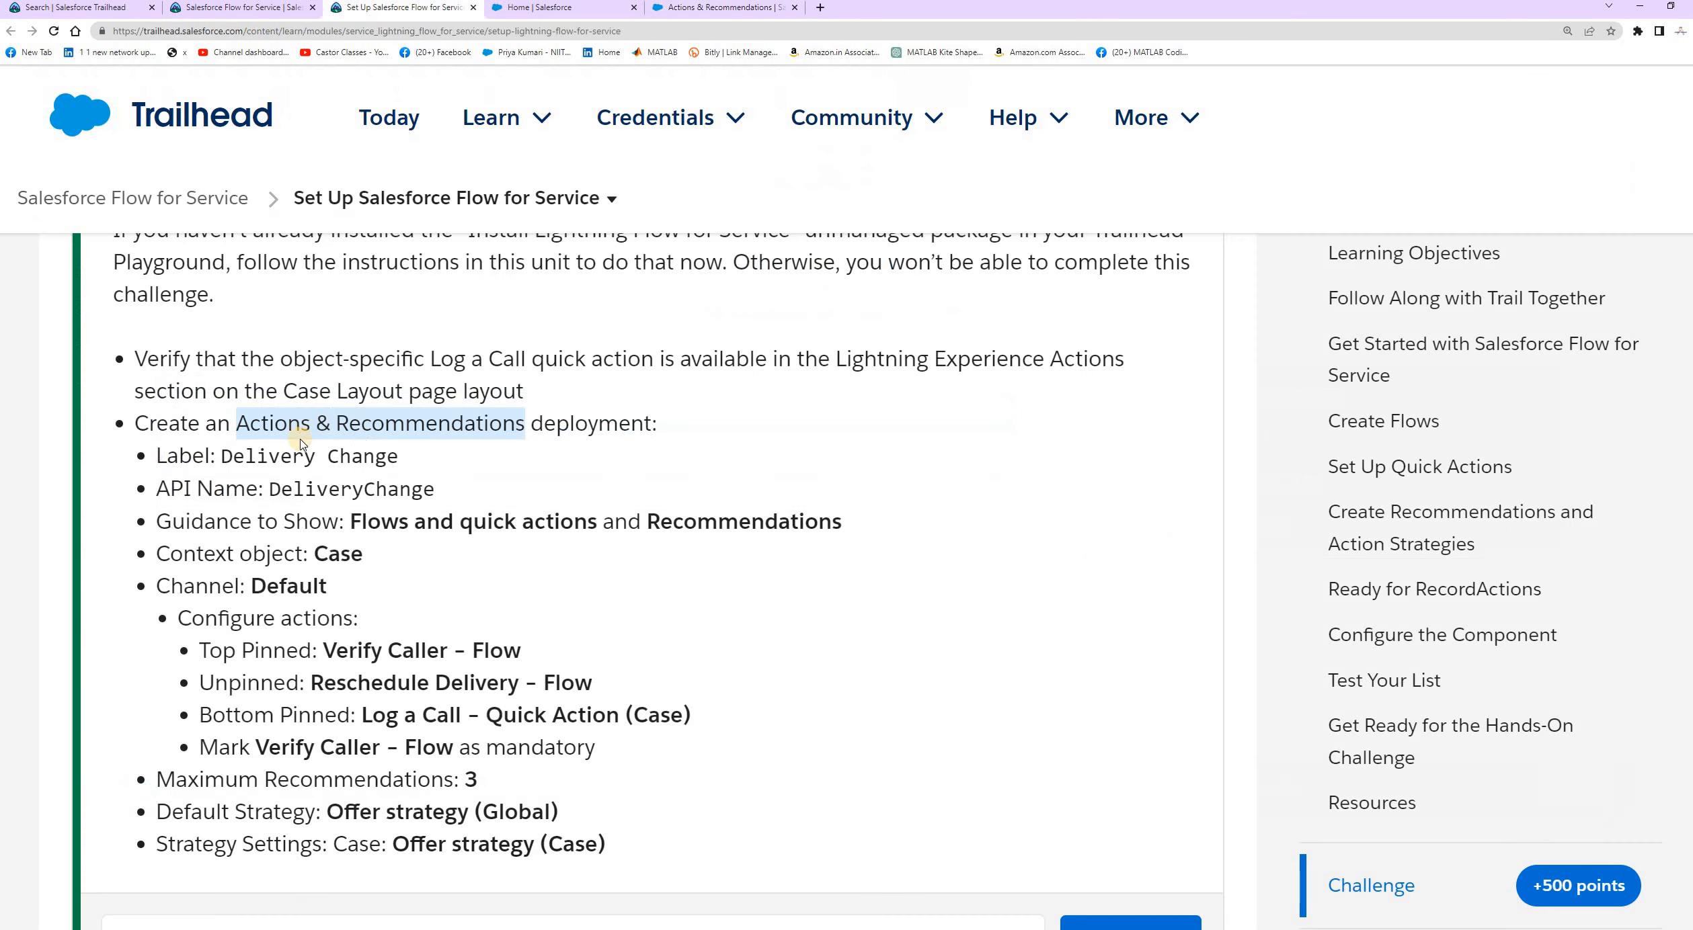
pyautogui.click(224, 464)
pyautogui.moveTo(224, 455); pyautogui.dragTo(395, 461)
pyautogui.hotkey('ctrl', 'c')
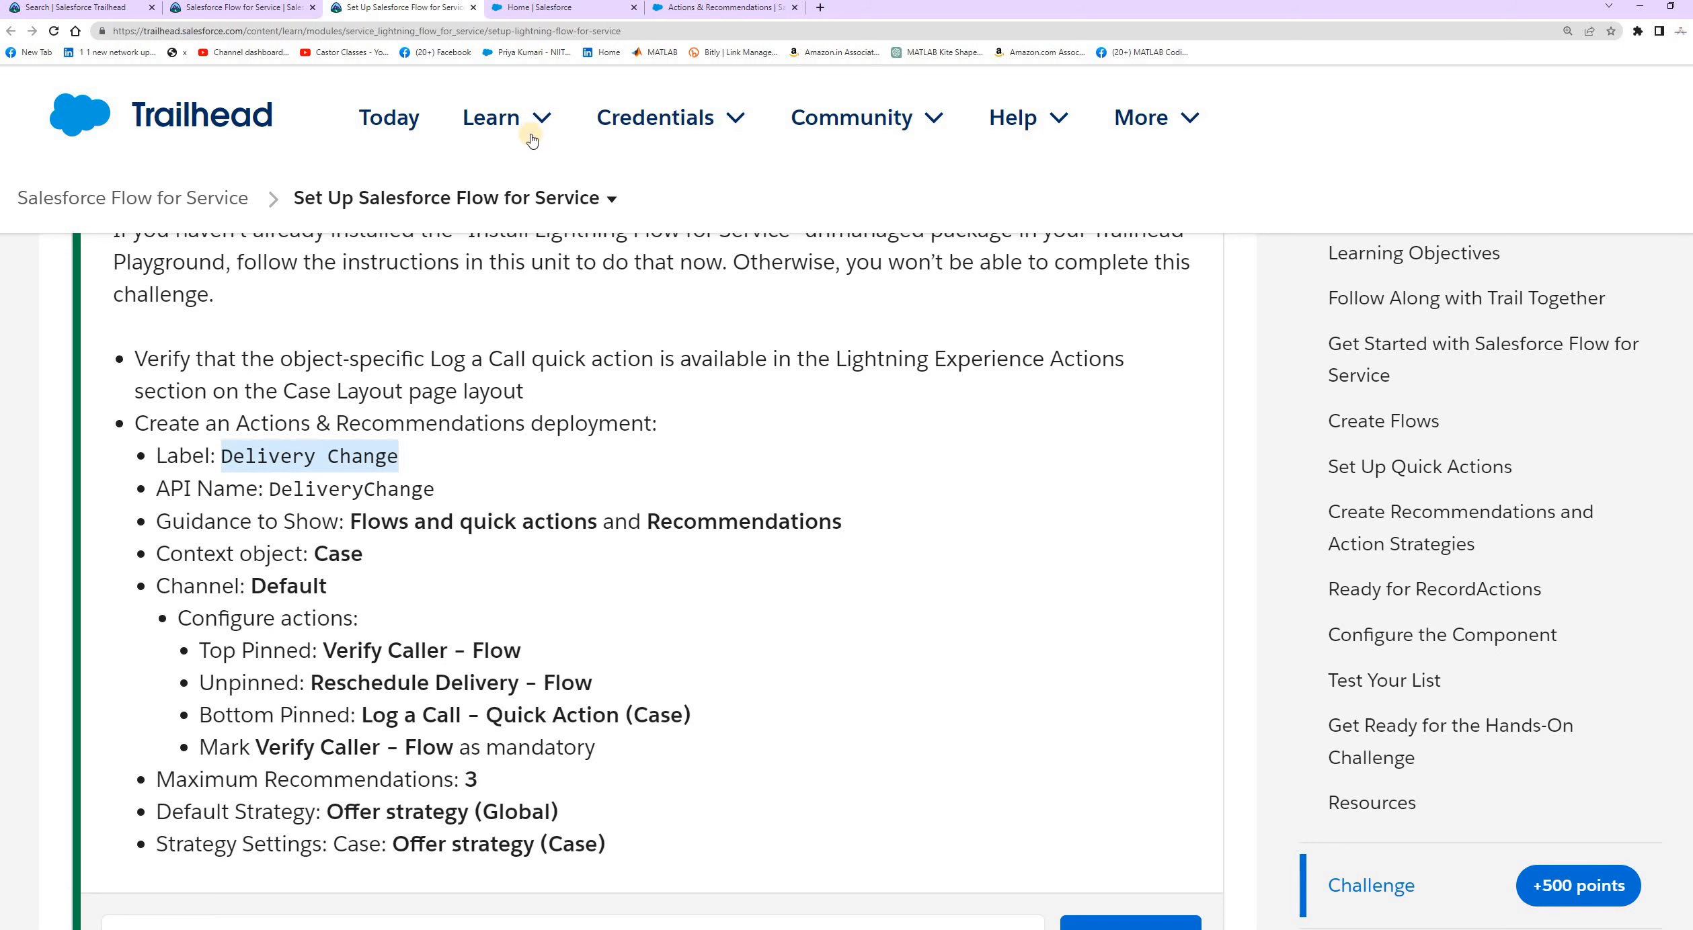
pyautogui.click(692, 8)
pyautogui.click(299, 415)
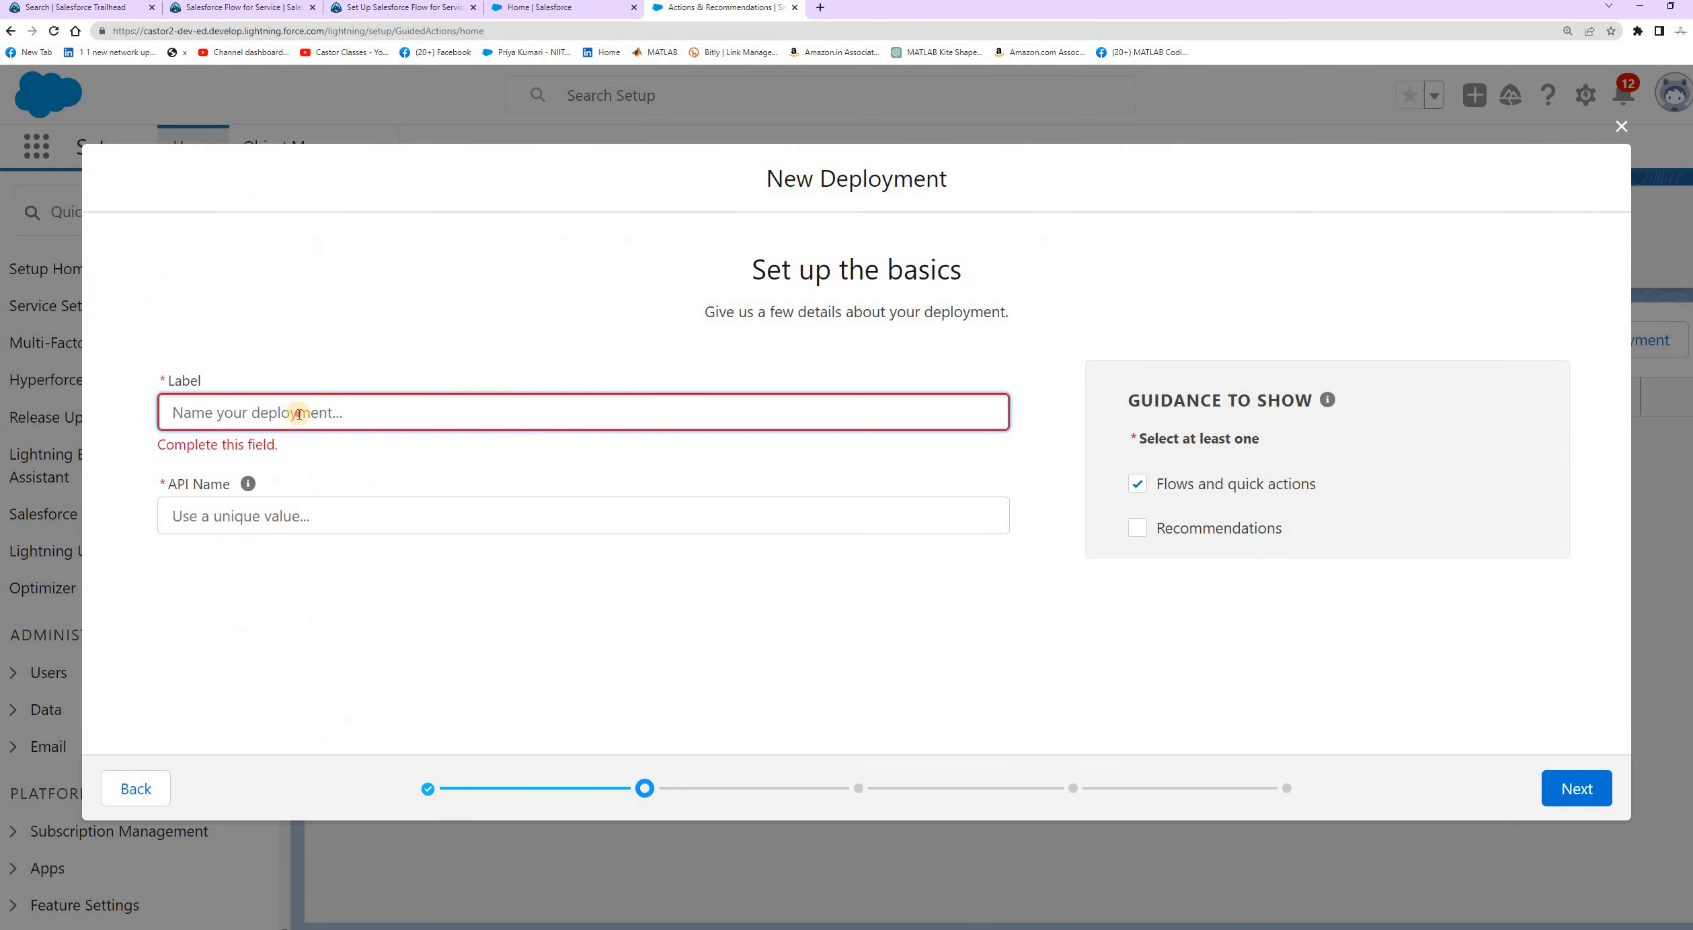
pyautogui.hotkey('ctrl', 'v')
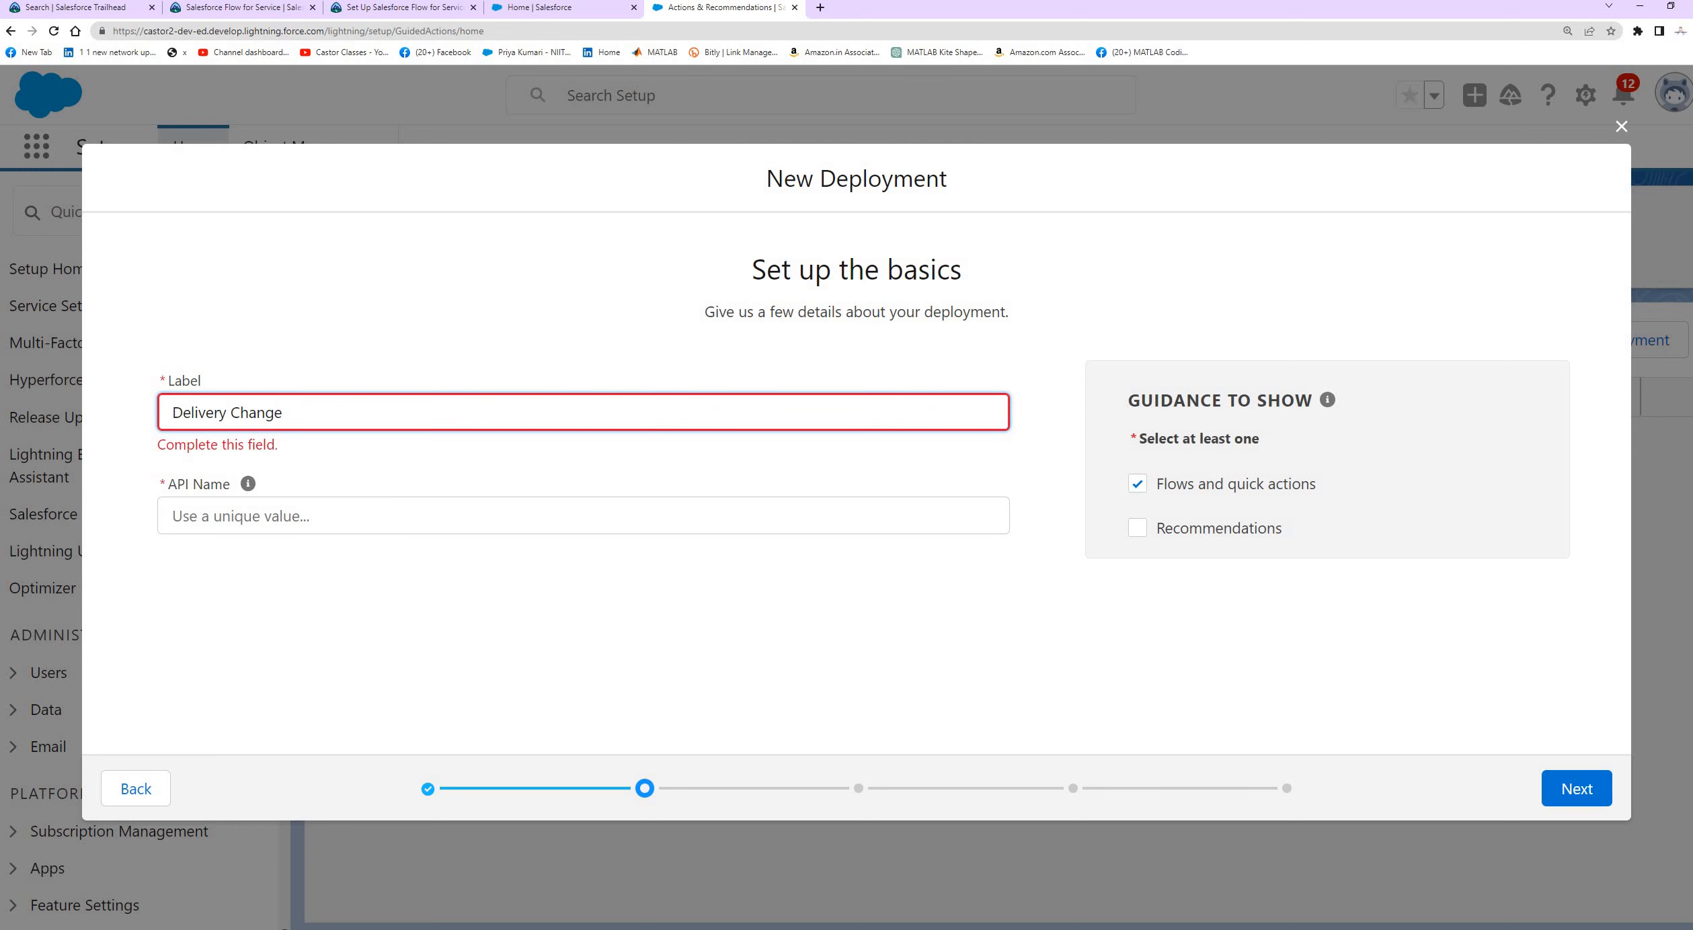
# Check the deployment's API name against the "DeliveryChange" value required in the Trailhead challenge
pyautogui.click(403, 8)
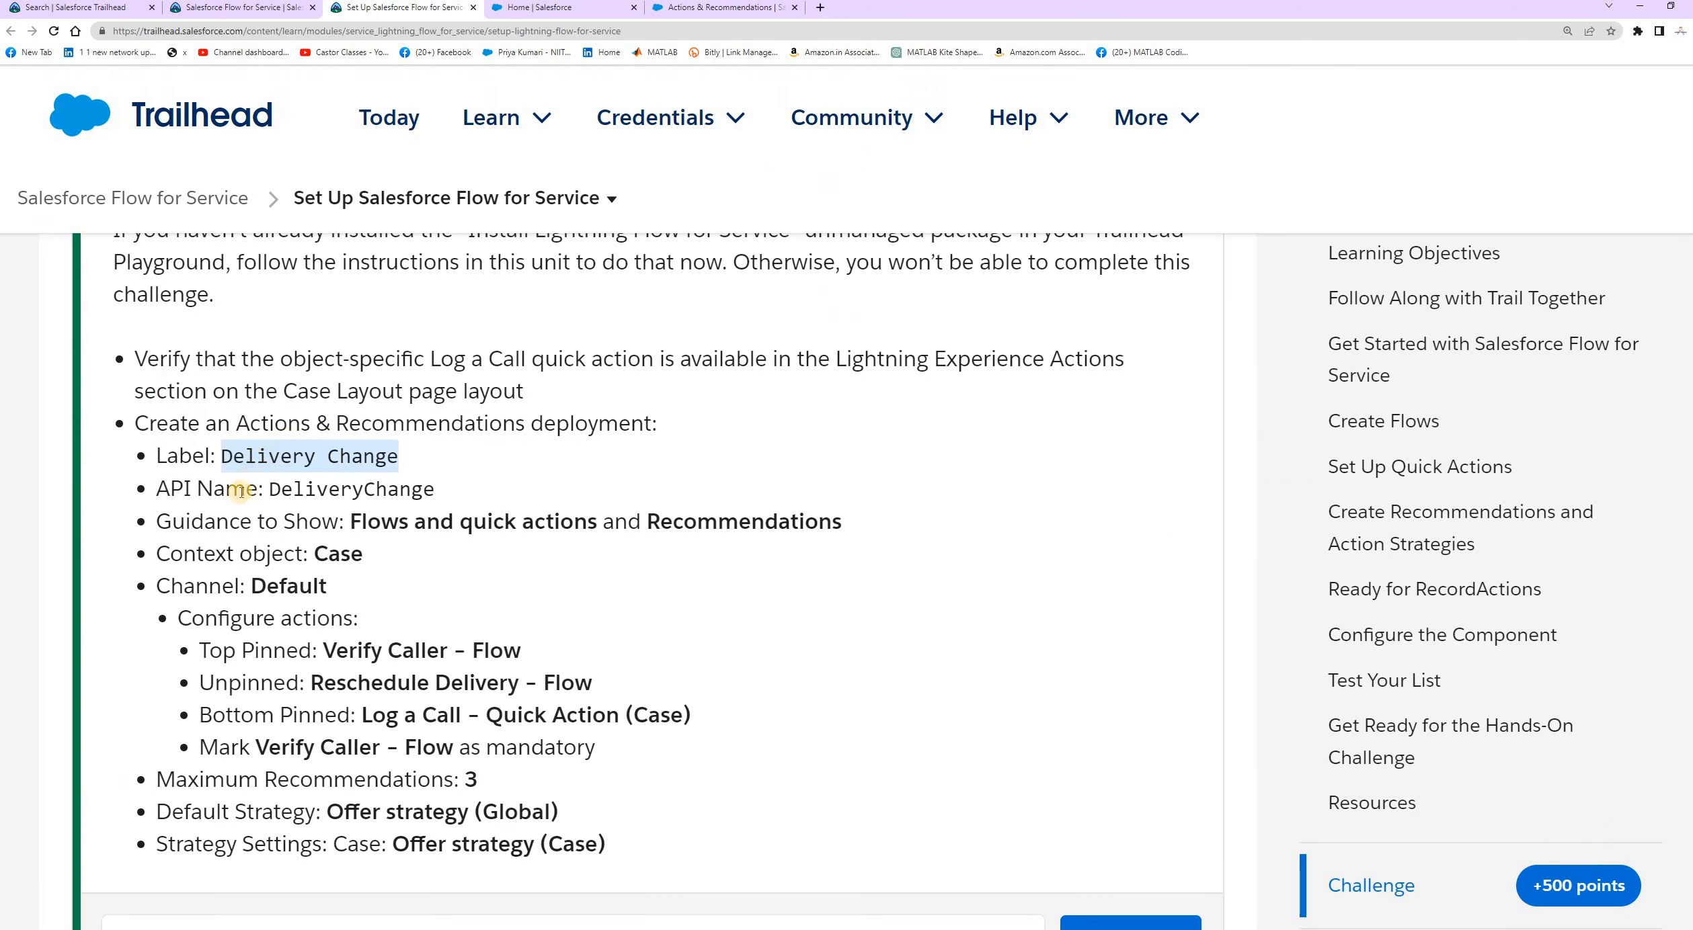
pyautogui.click(454, 493)
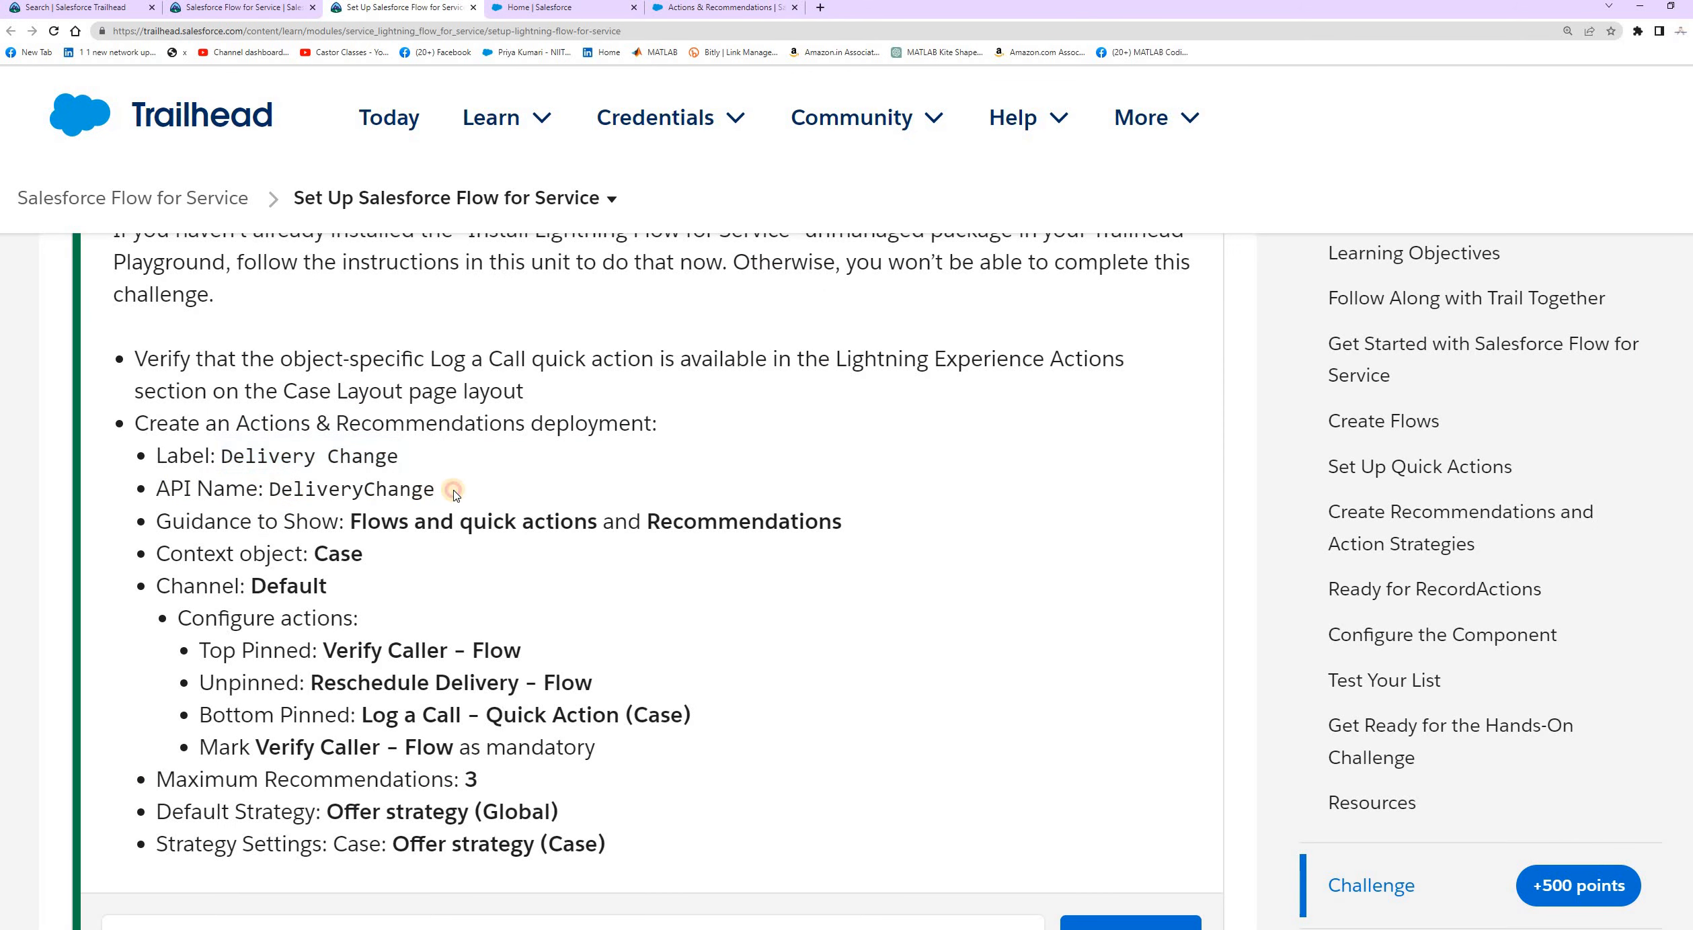
pyautogui.tripleClick(454, 493)
pyautogui.click(675, 15)
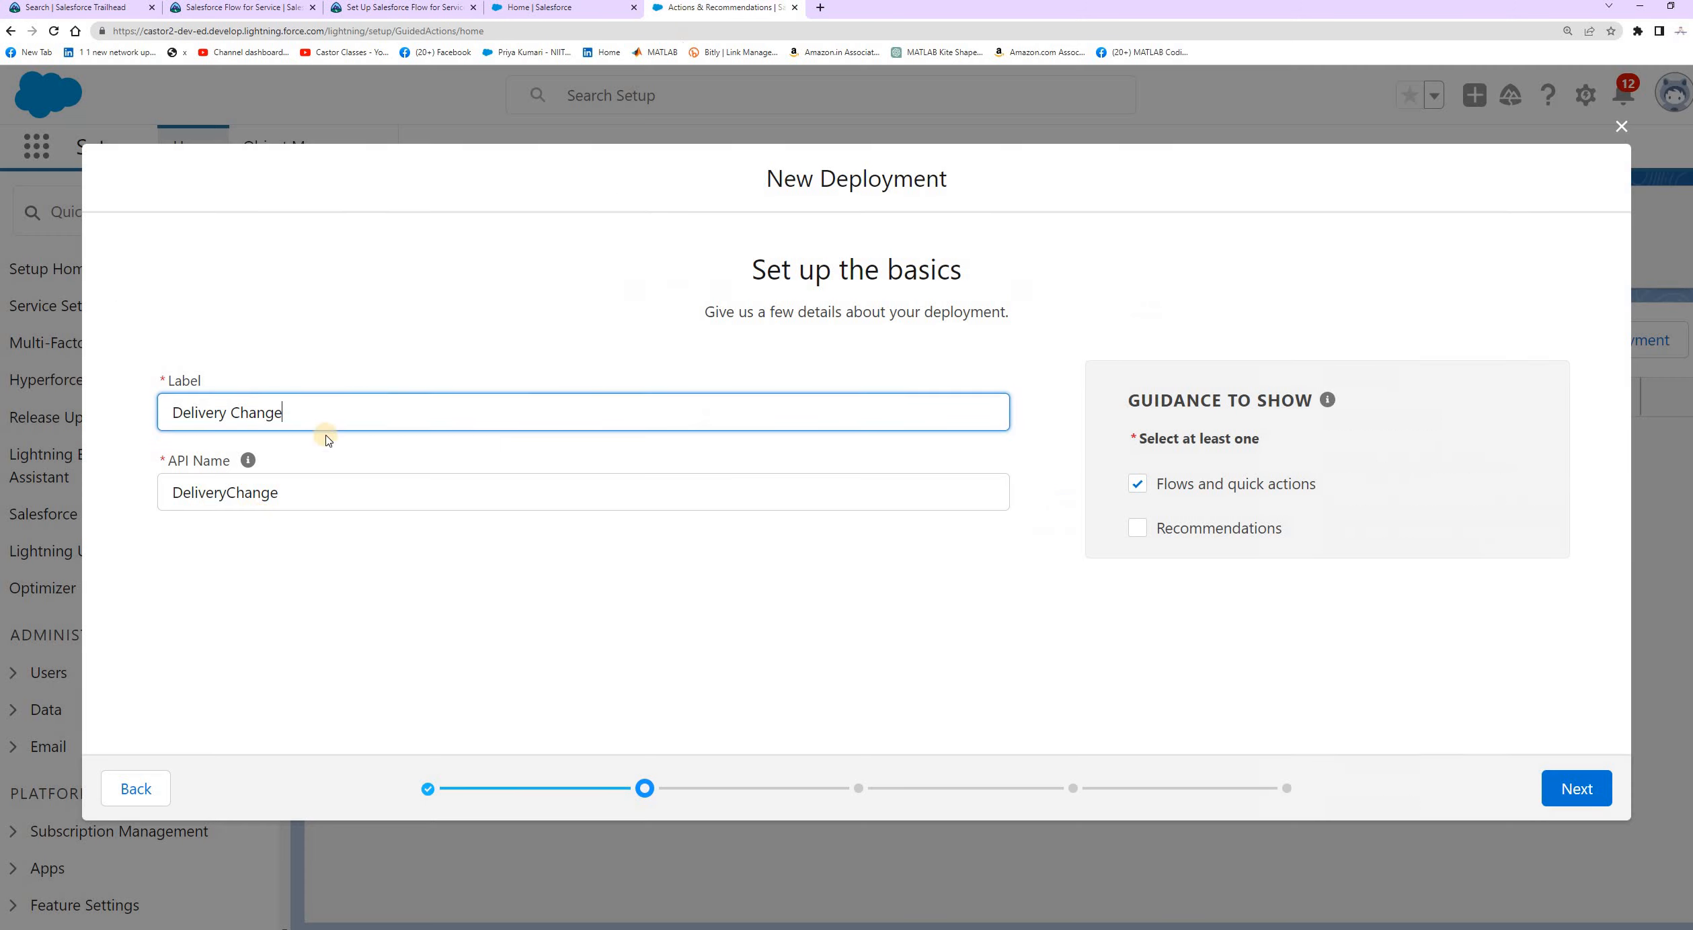
pyautogui.click(322, 494)
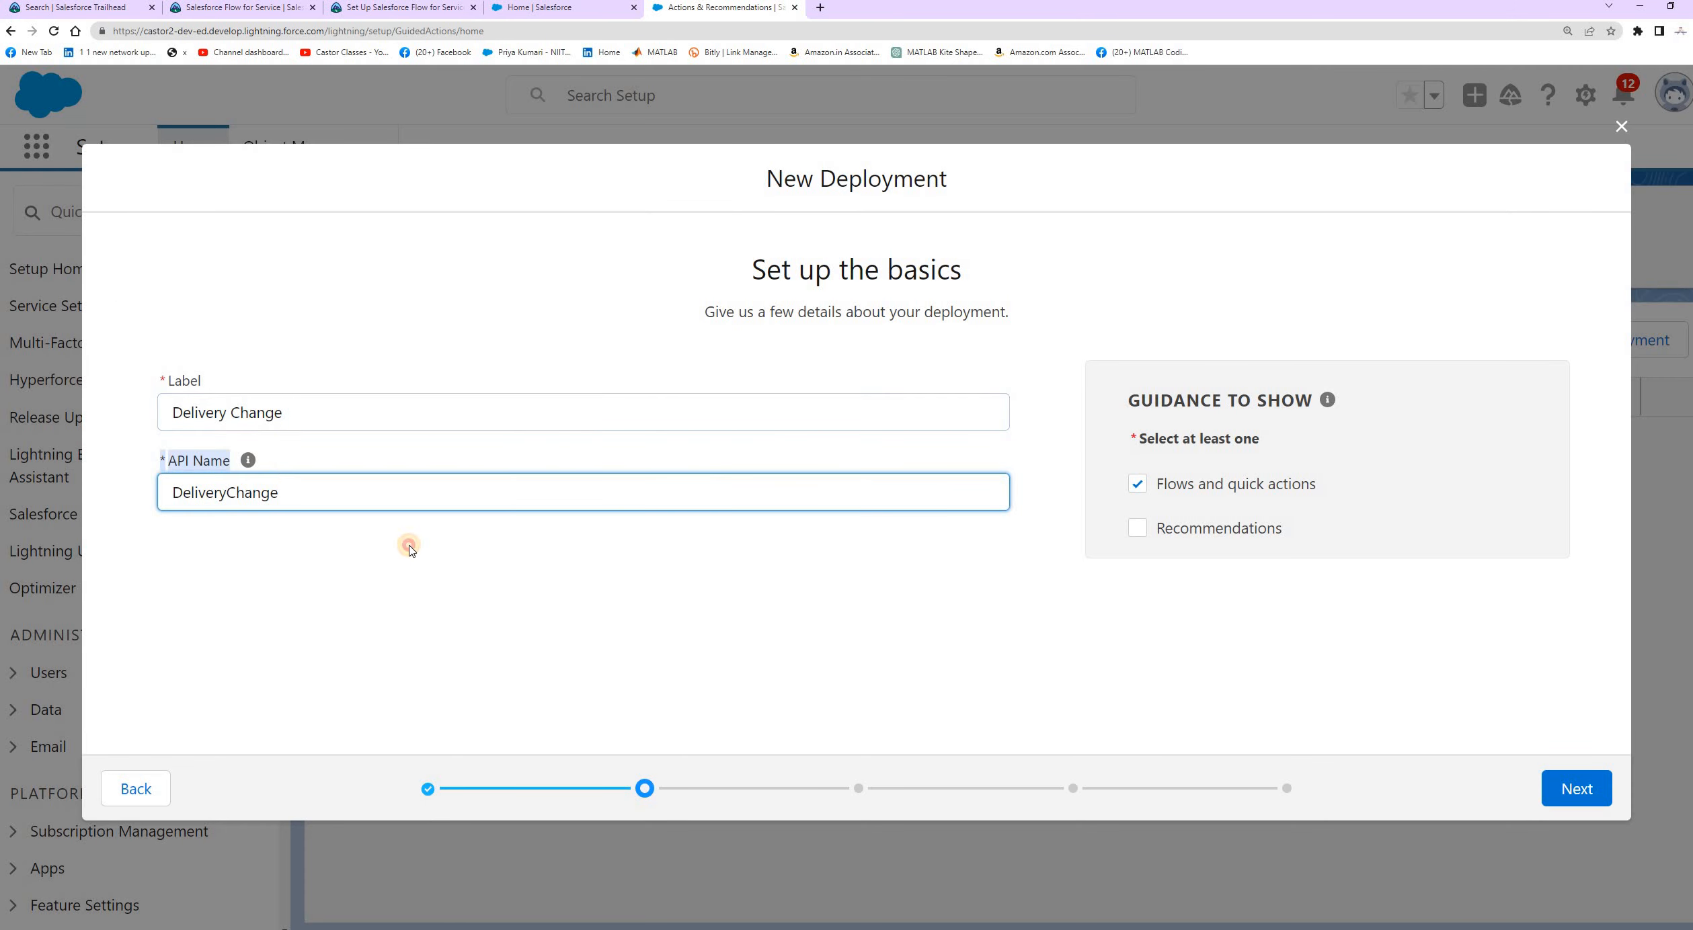
pyautogui.click(381, 546)
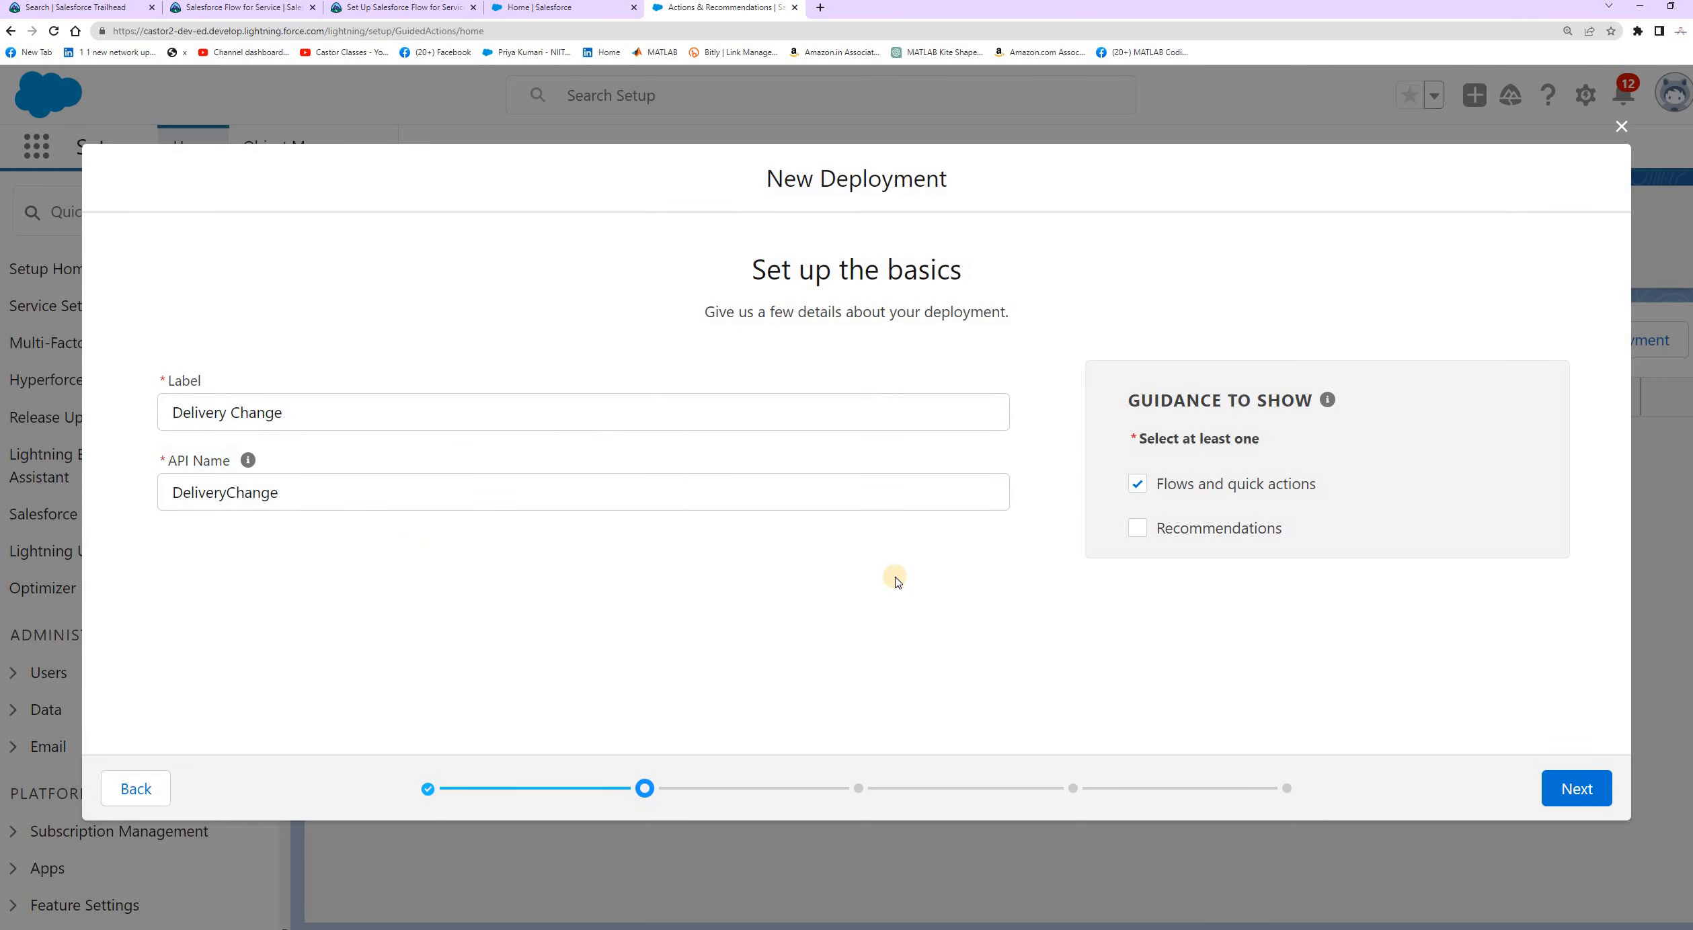
# Check the guidance required by the Trailhead challenge and enable Recommendations alongside Flows and quick actions in the deployment basics
pyautogui.click(413, 8)
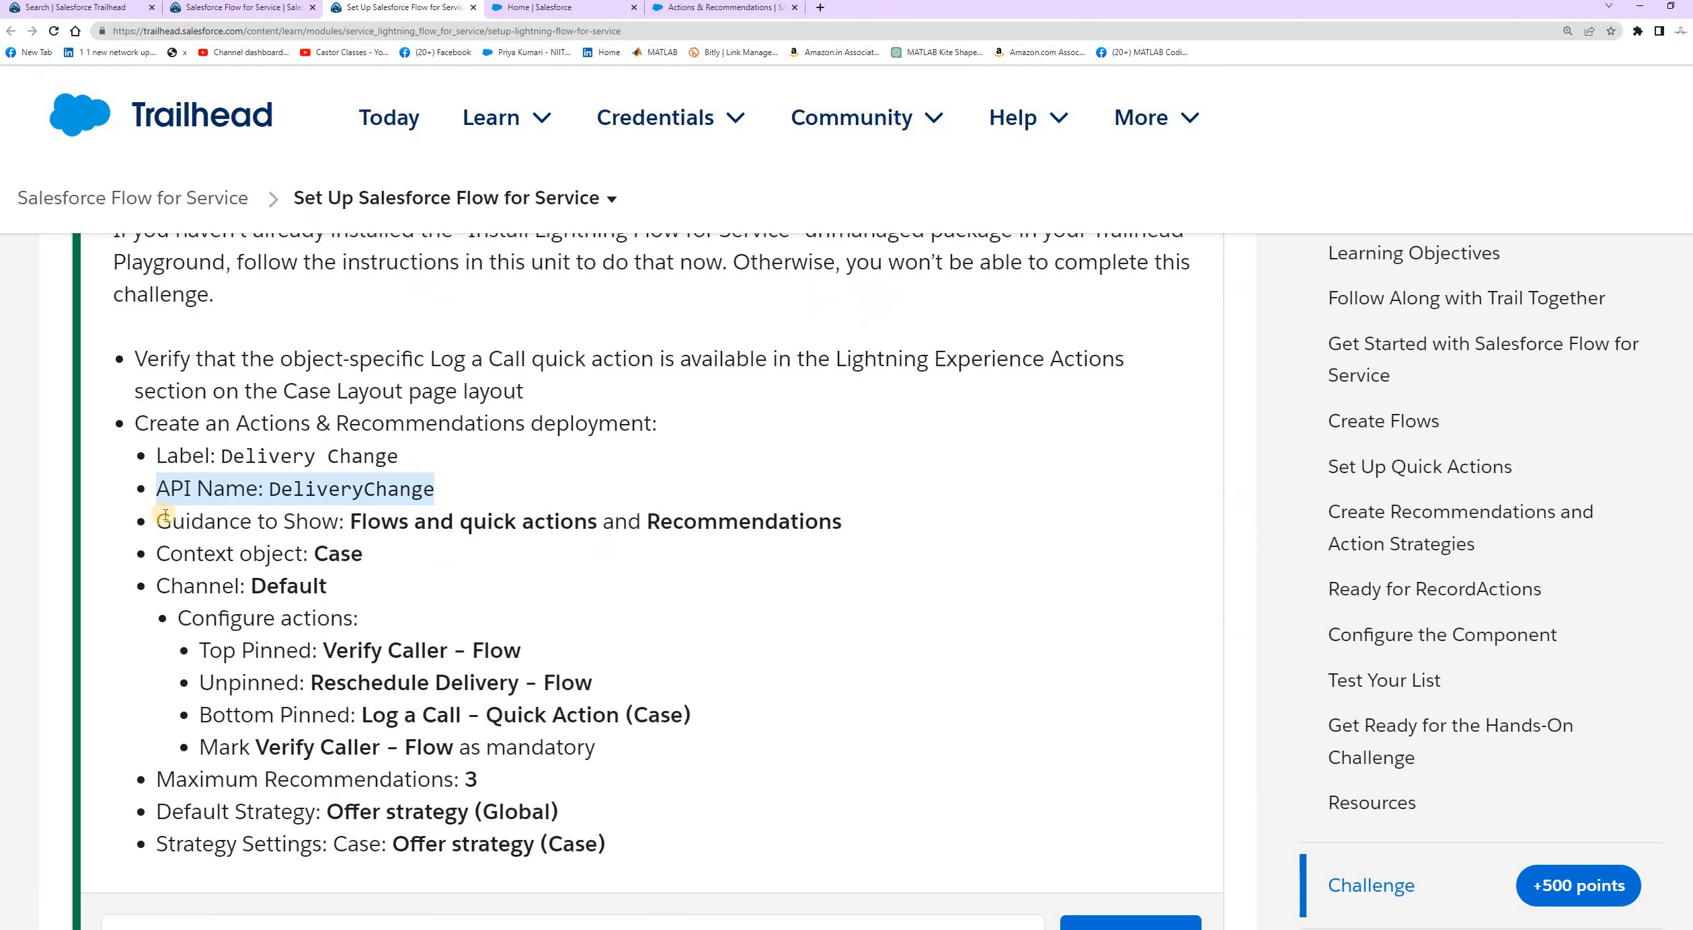
pyautogui.moveTo(172, 522); pyautogui.dragTo(598, 523)
pyautogui.click(630, 524)
pyautogui.moveTo(817, 510); pyautogui.dragTo(817, 512)
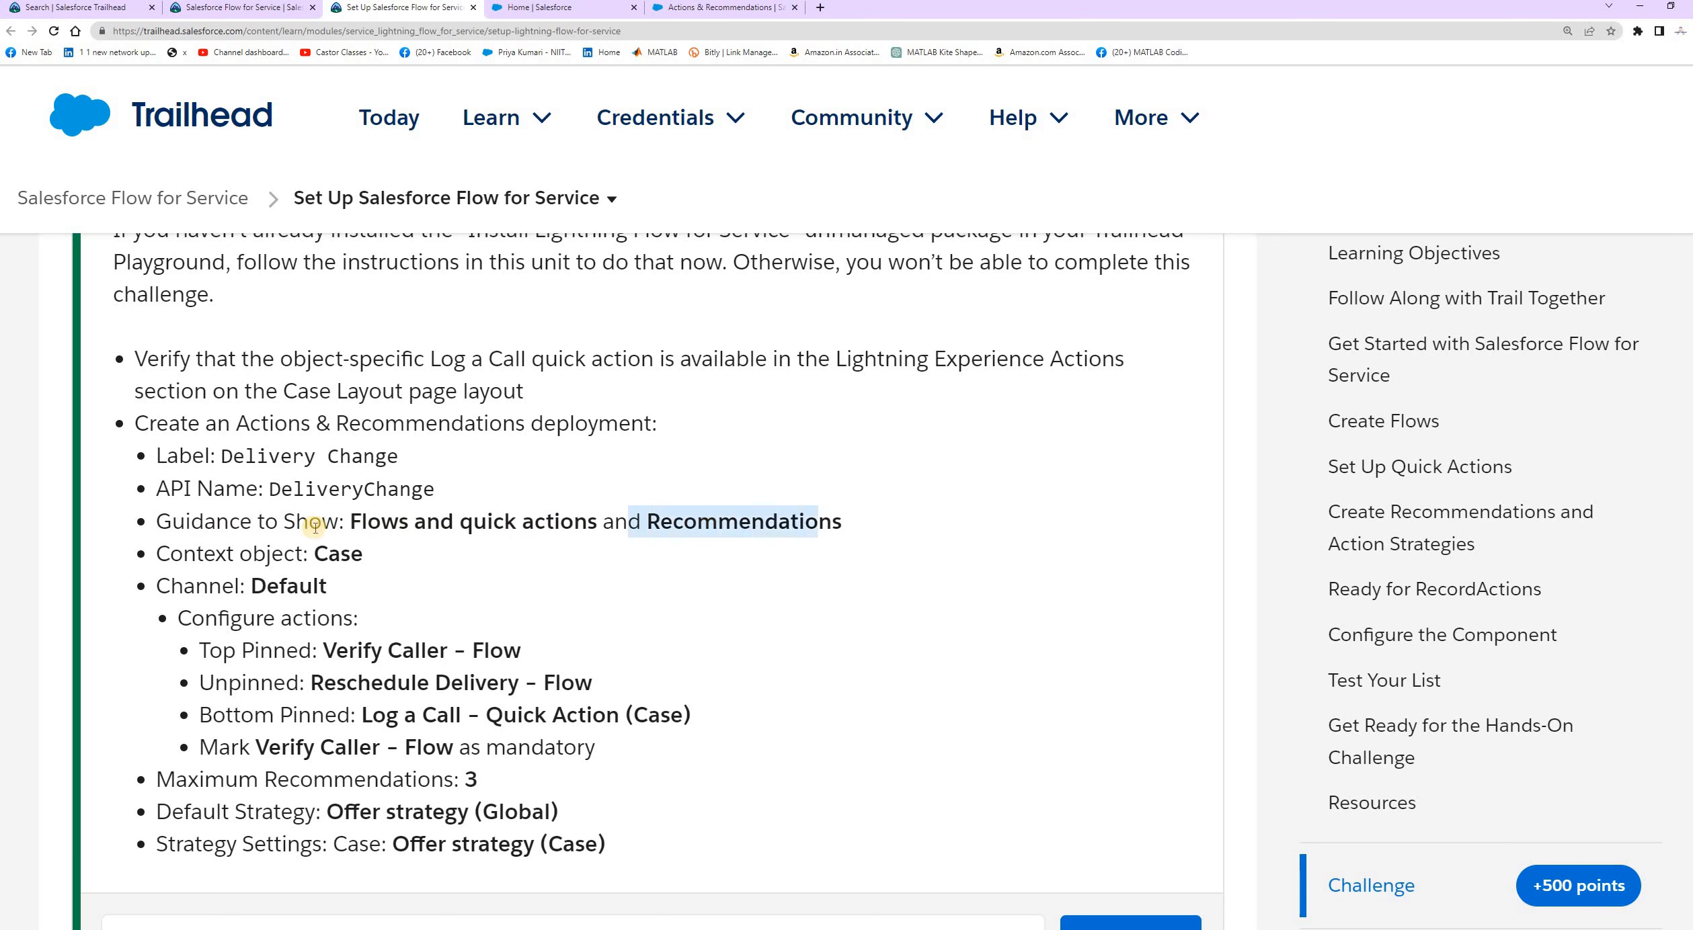
pyautogui.moveTo(357, 521); pyautogui.dragTo(833, 522)
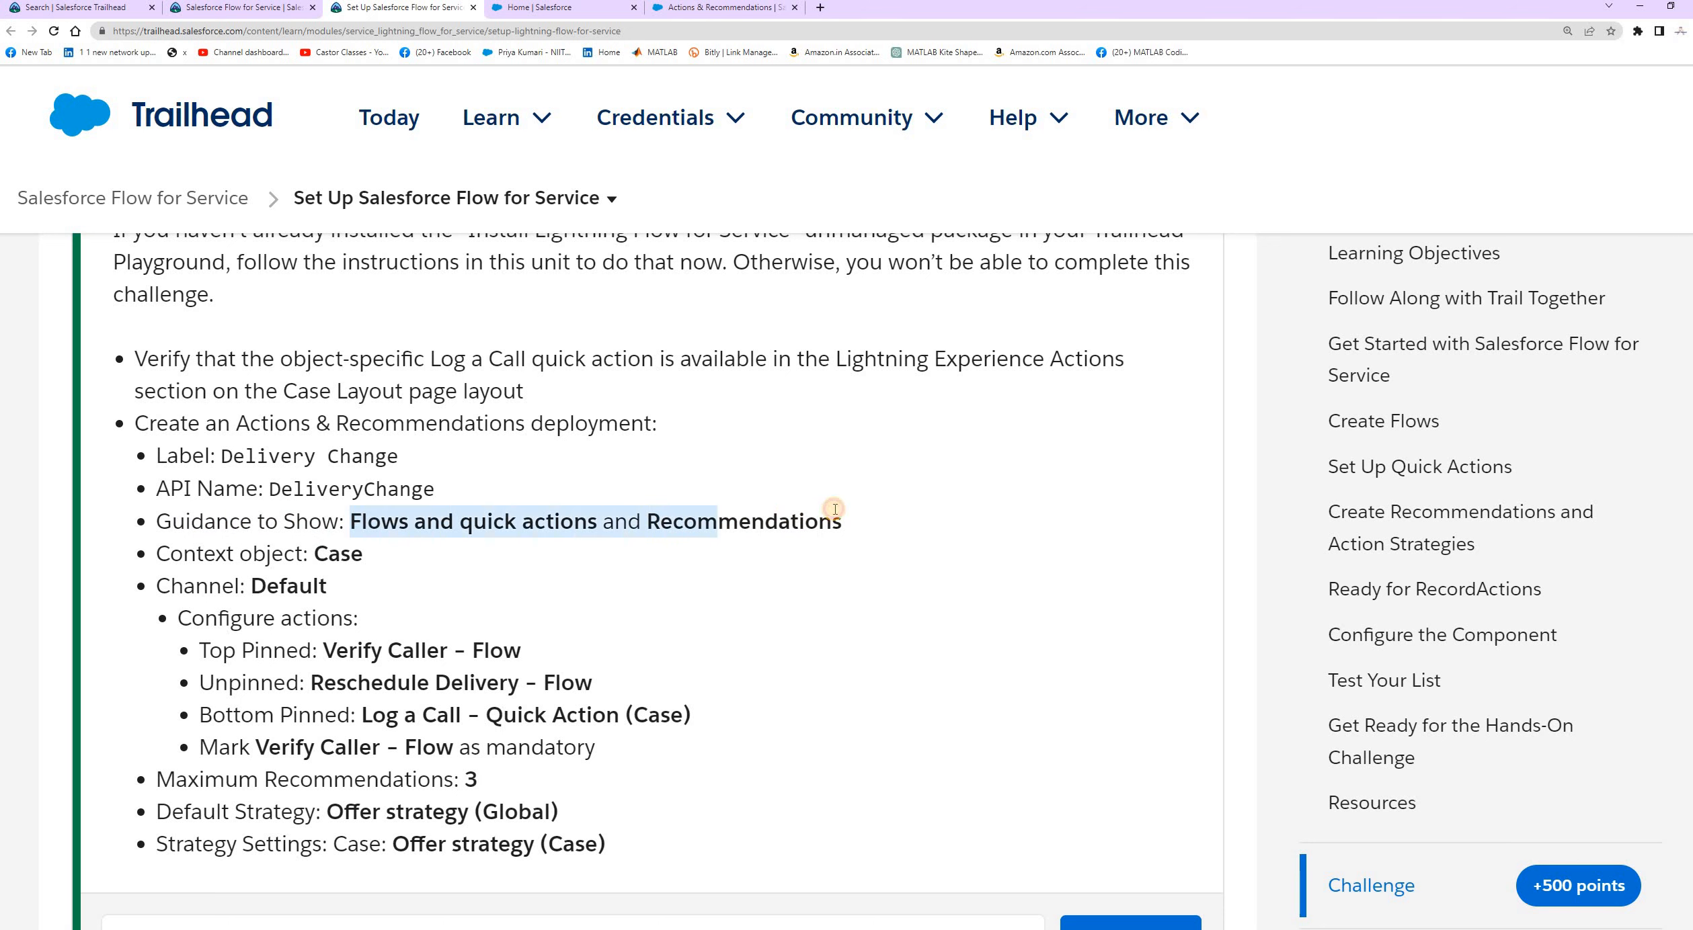
pyautogui.click(739, 9)
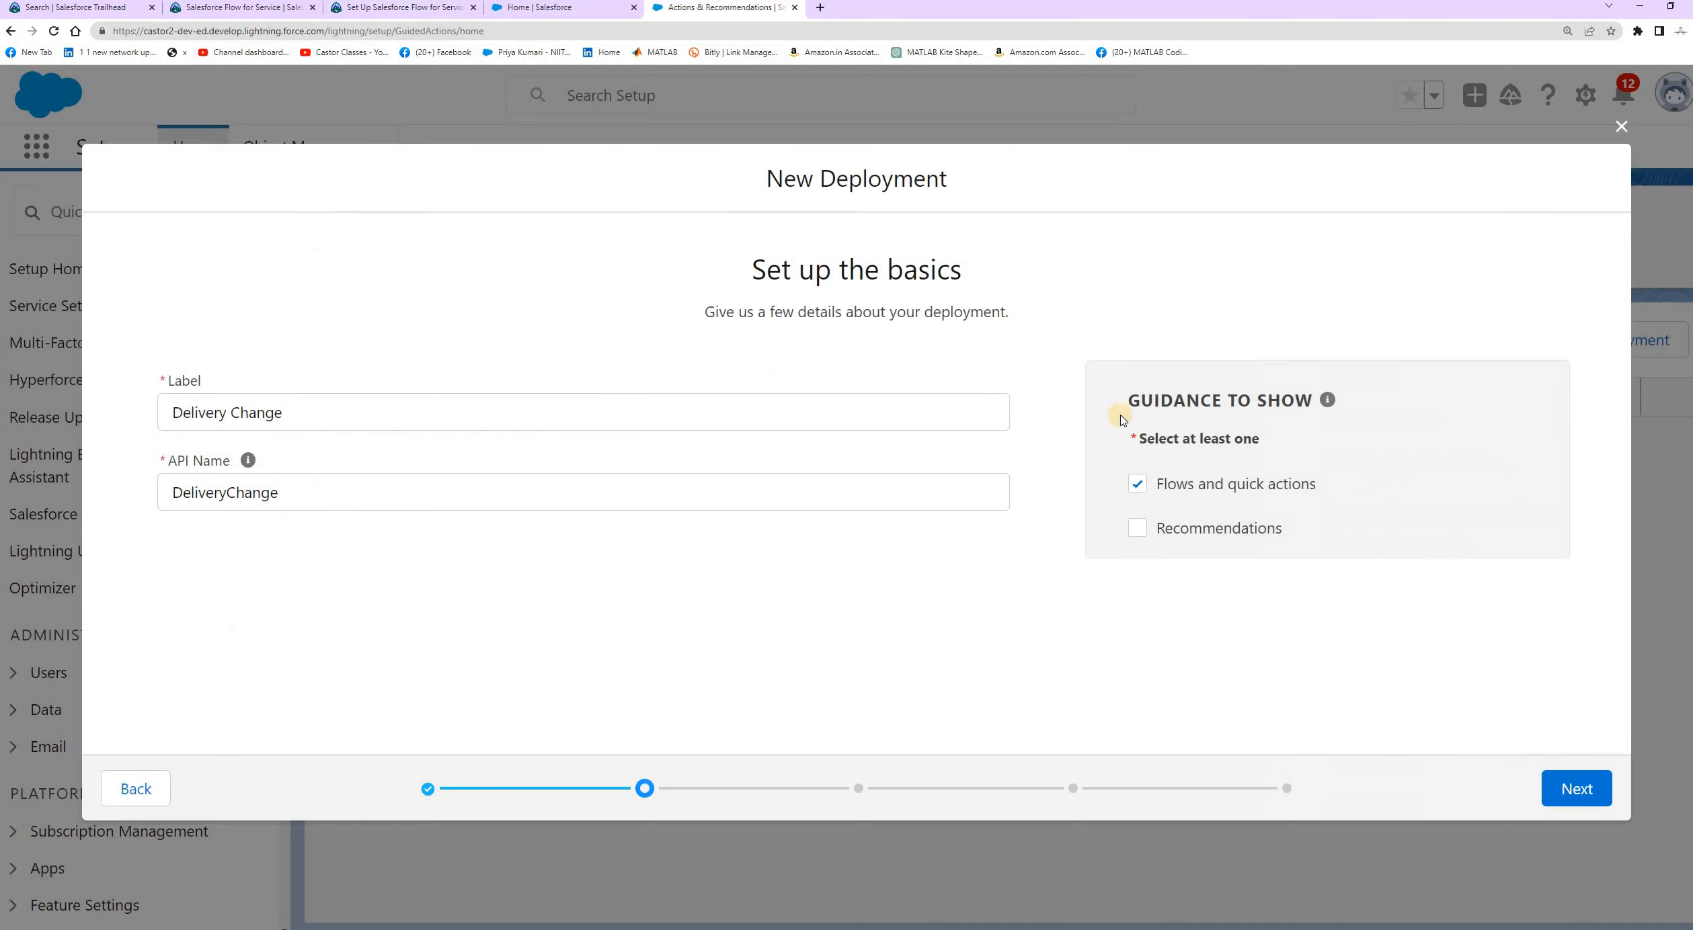
pyautogui.moveTo(1126, 419); pyautogui.dragTo(1327, 398)
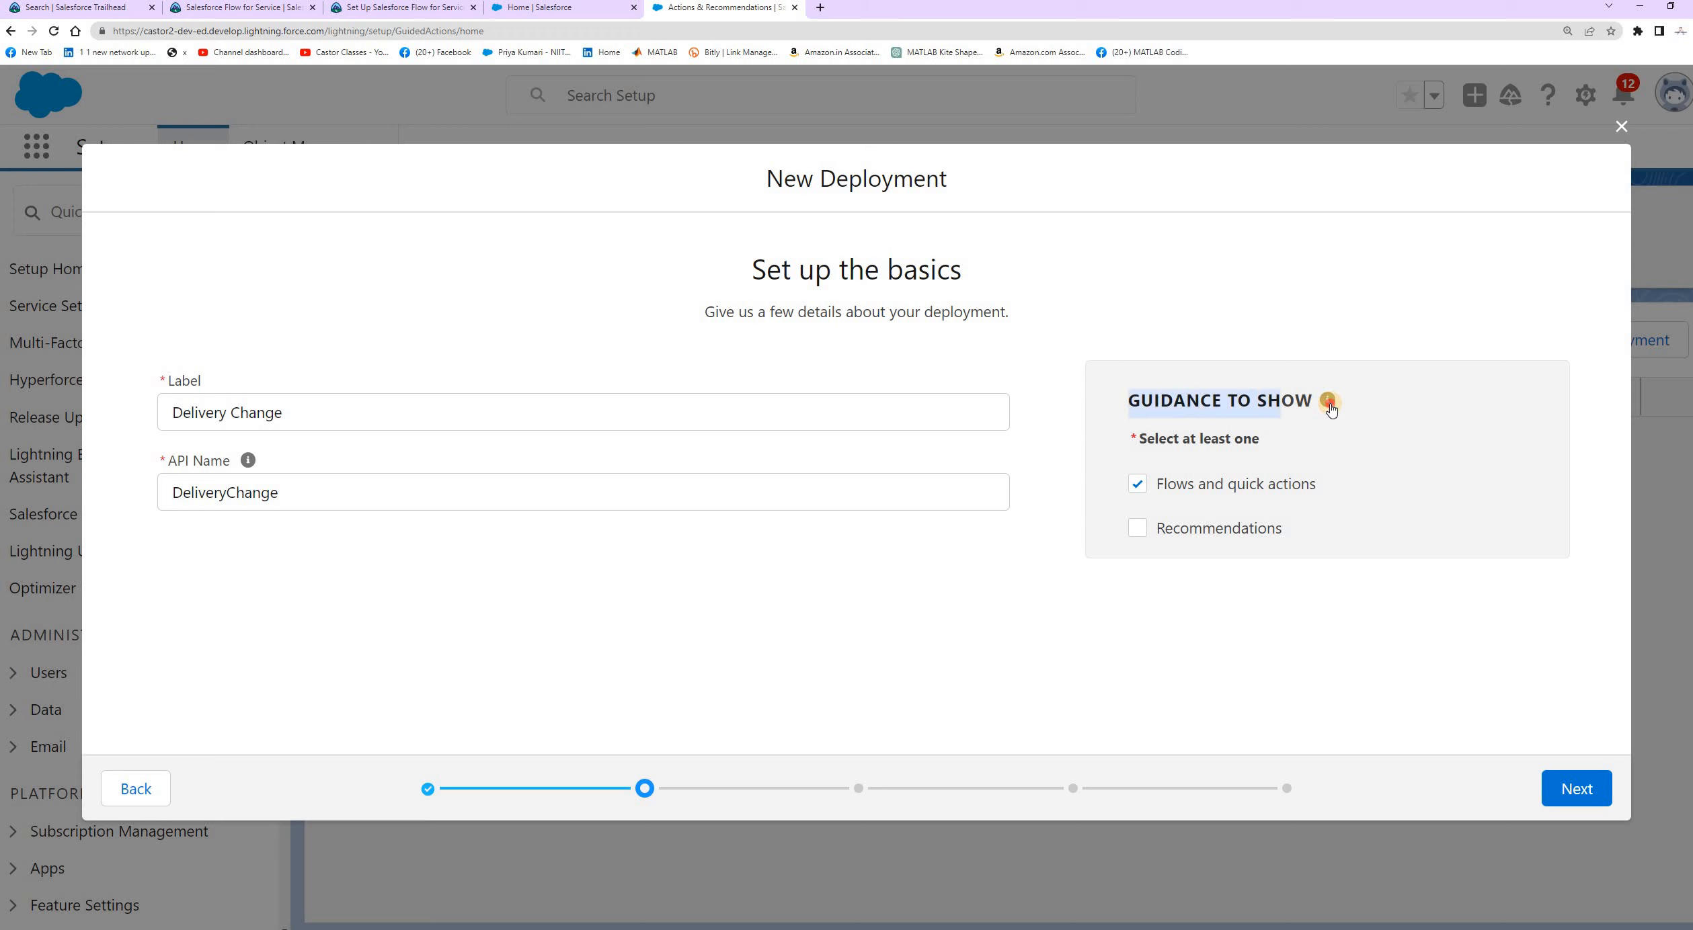
pyautogui.click(1170, 417)
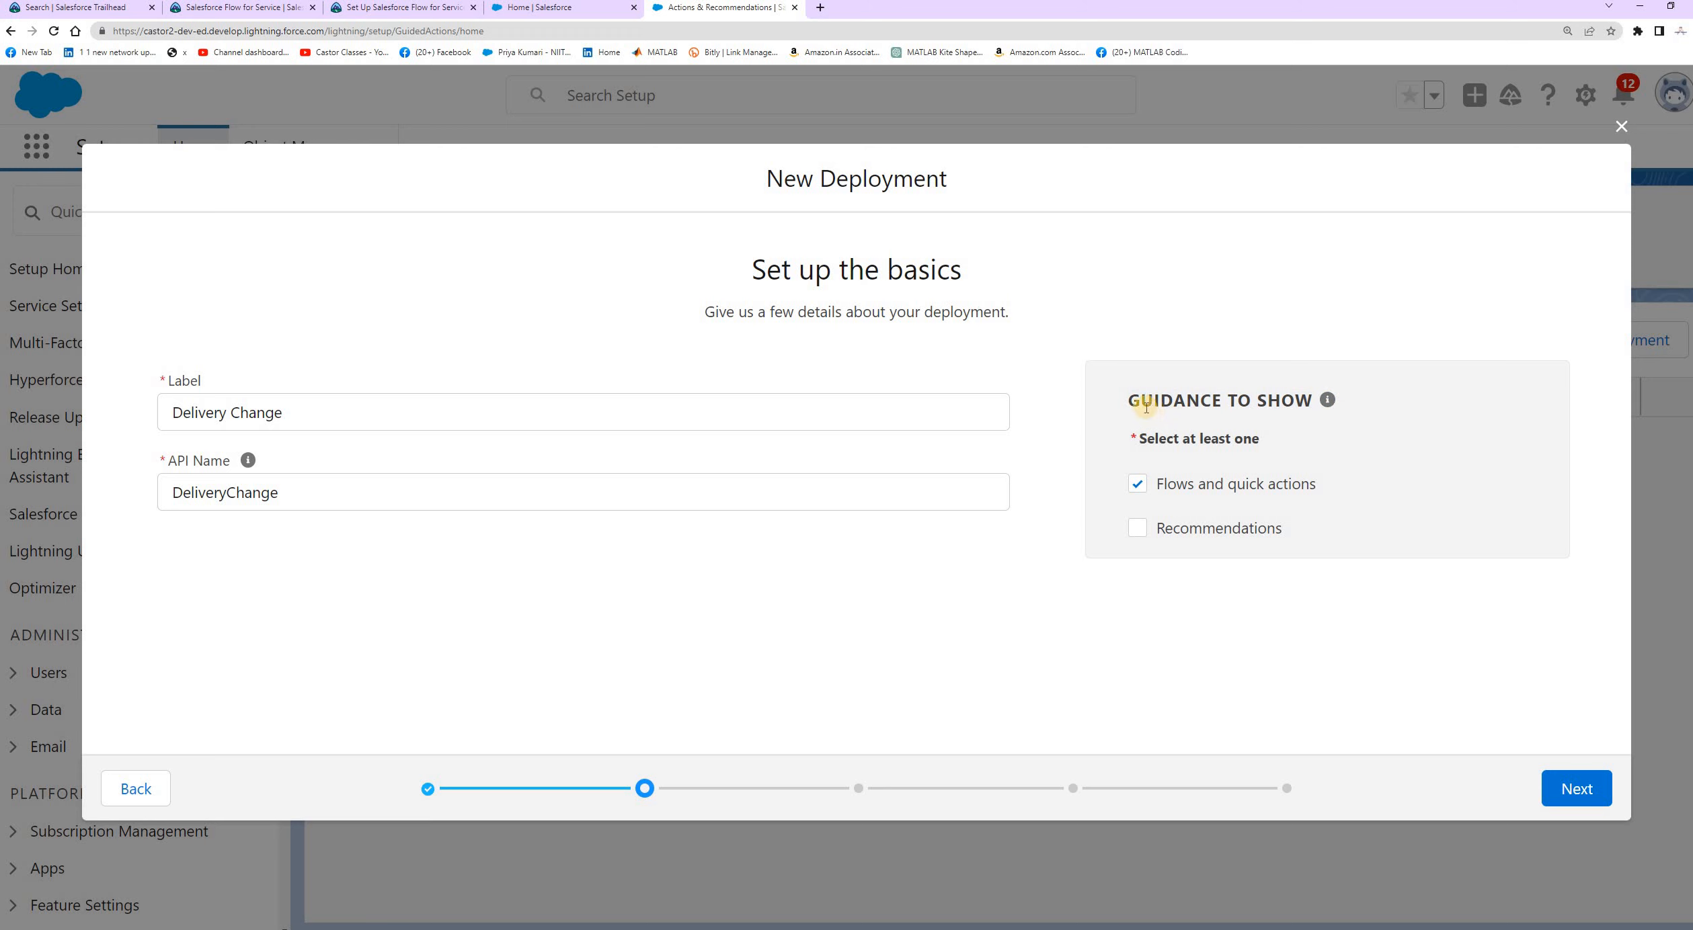
pyautogui.moveTo(1141, 403); pyautogui.dragTo(1318, 398)
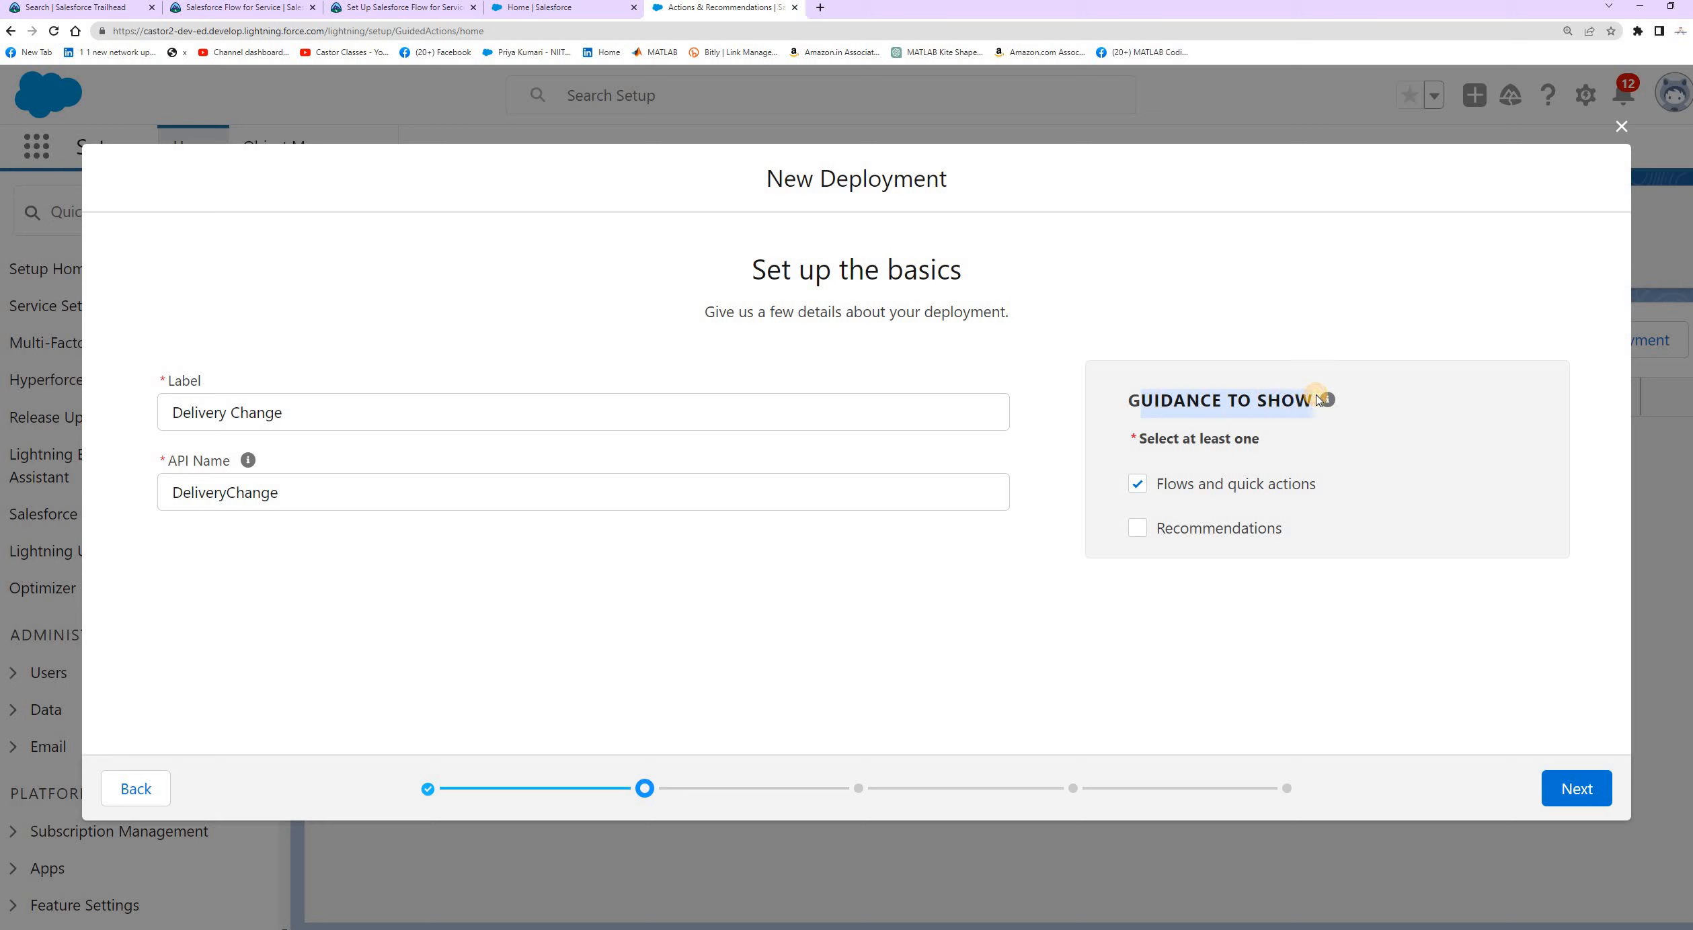
pyautogui.click(1171, 451)
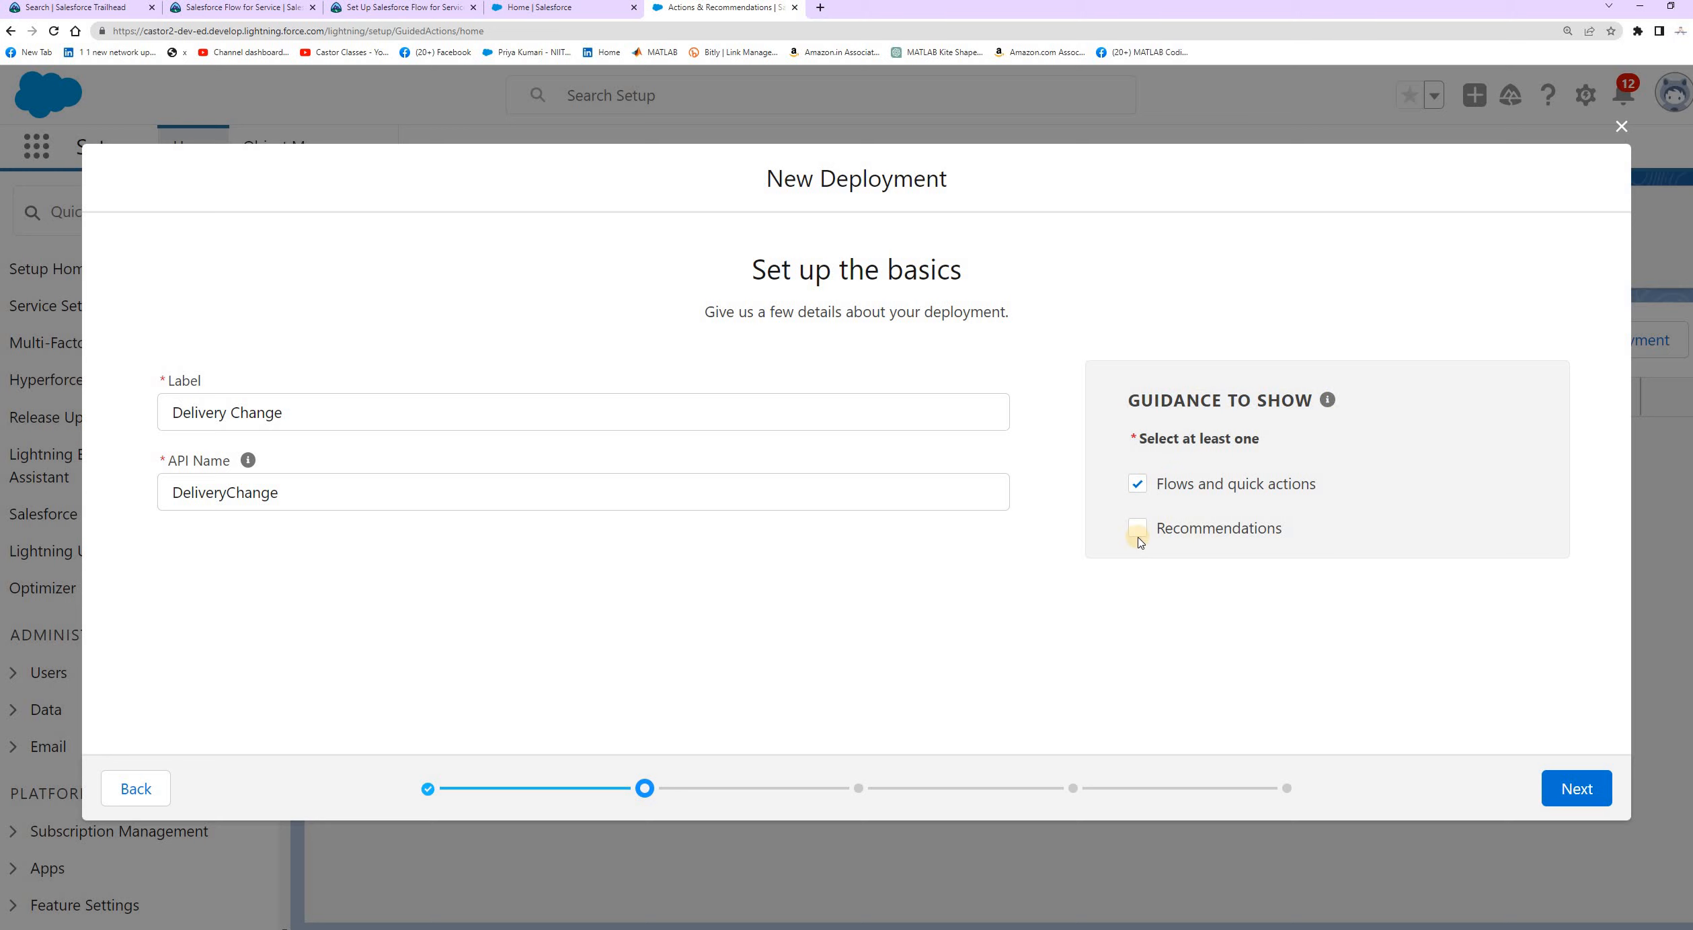
pyautogui.click(1137, 534)
pyautogui.moveTo(1311, 429); pyautogui.dragTo(740, 178)
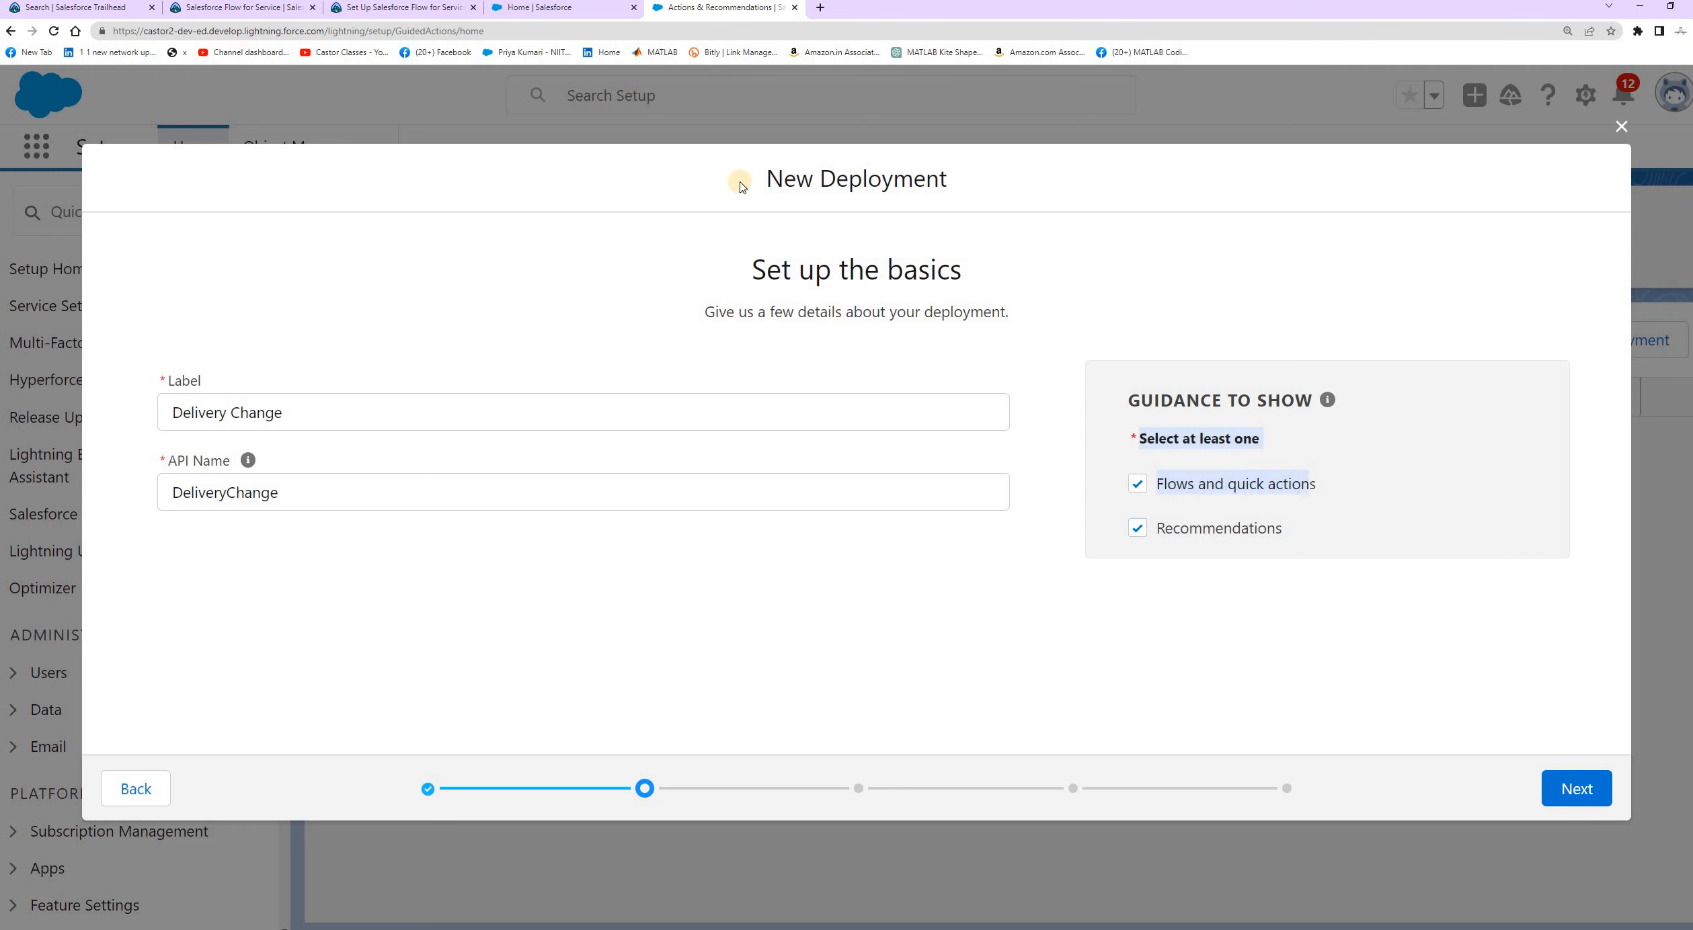
# Look up the context object required for the deployment in the Trailhead challenge and return to the deployment setup
pyautogui.click(377, 14)
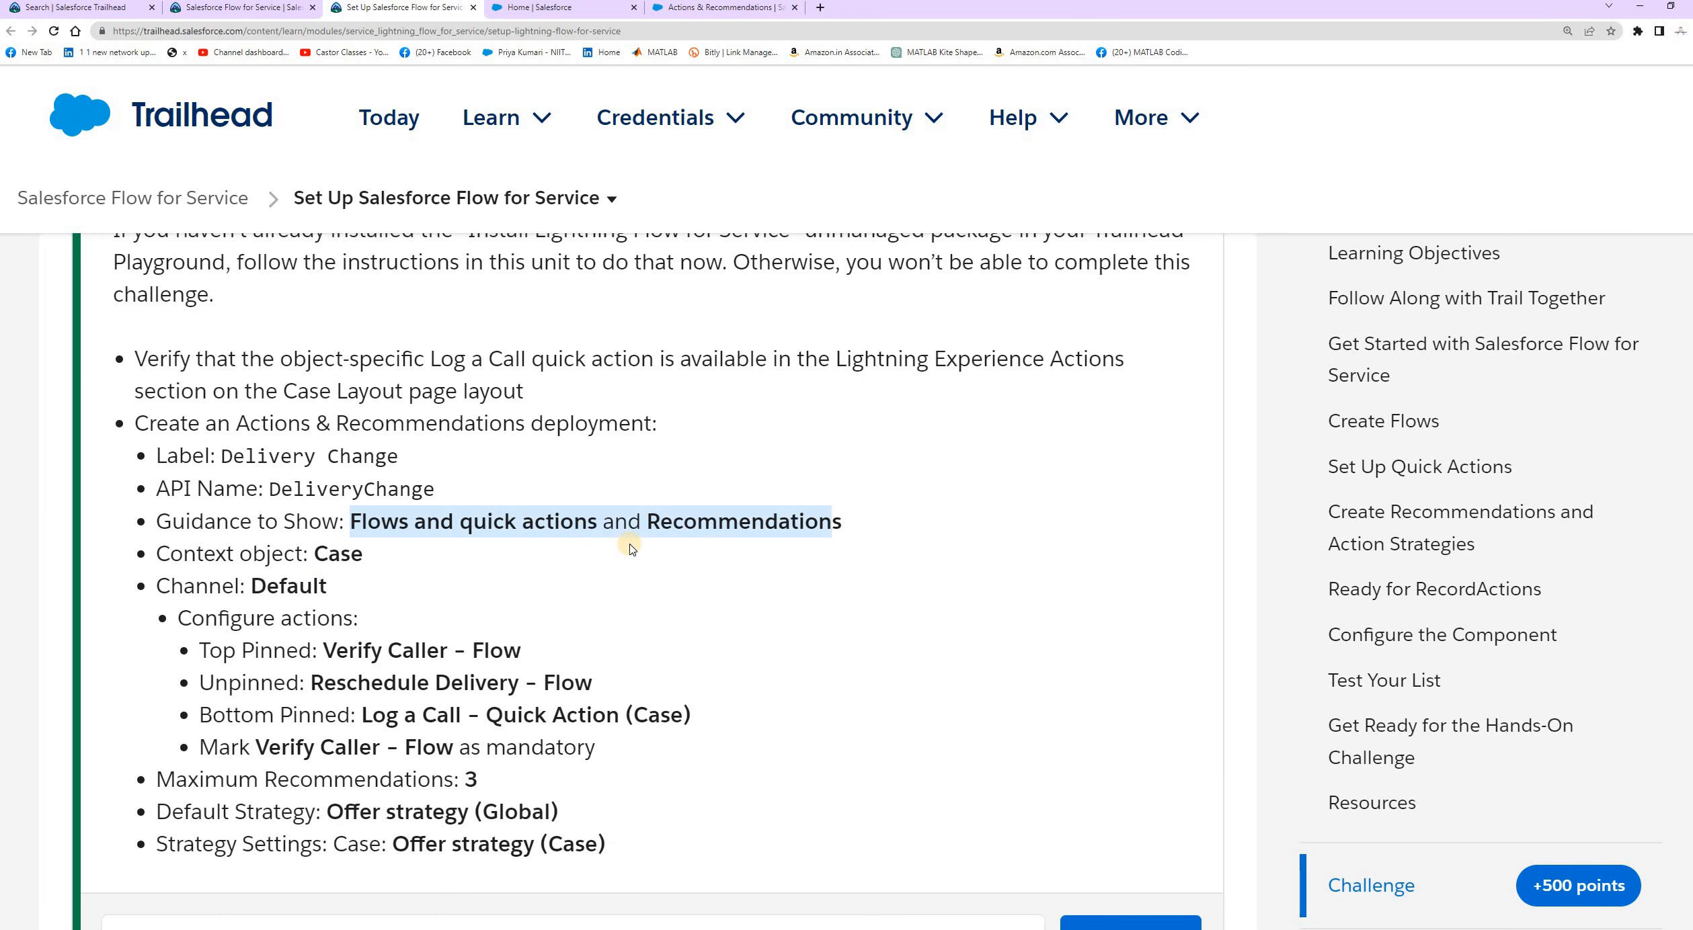
pyautogui.scroll(-2, 631, 549)
pyautogui.click(457, 387)
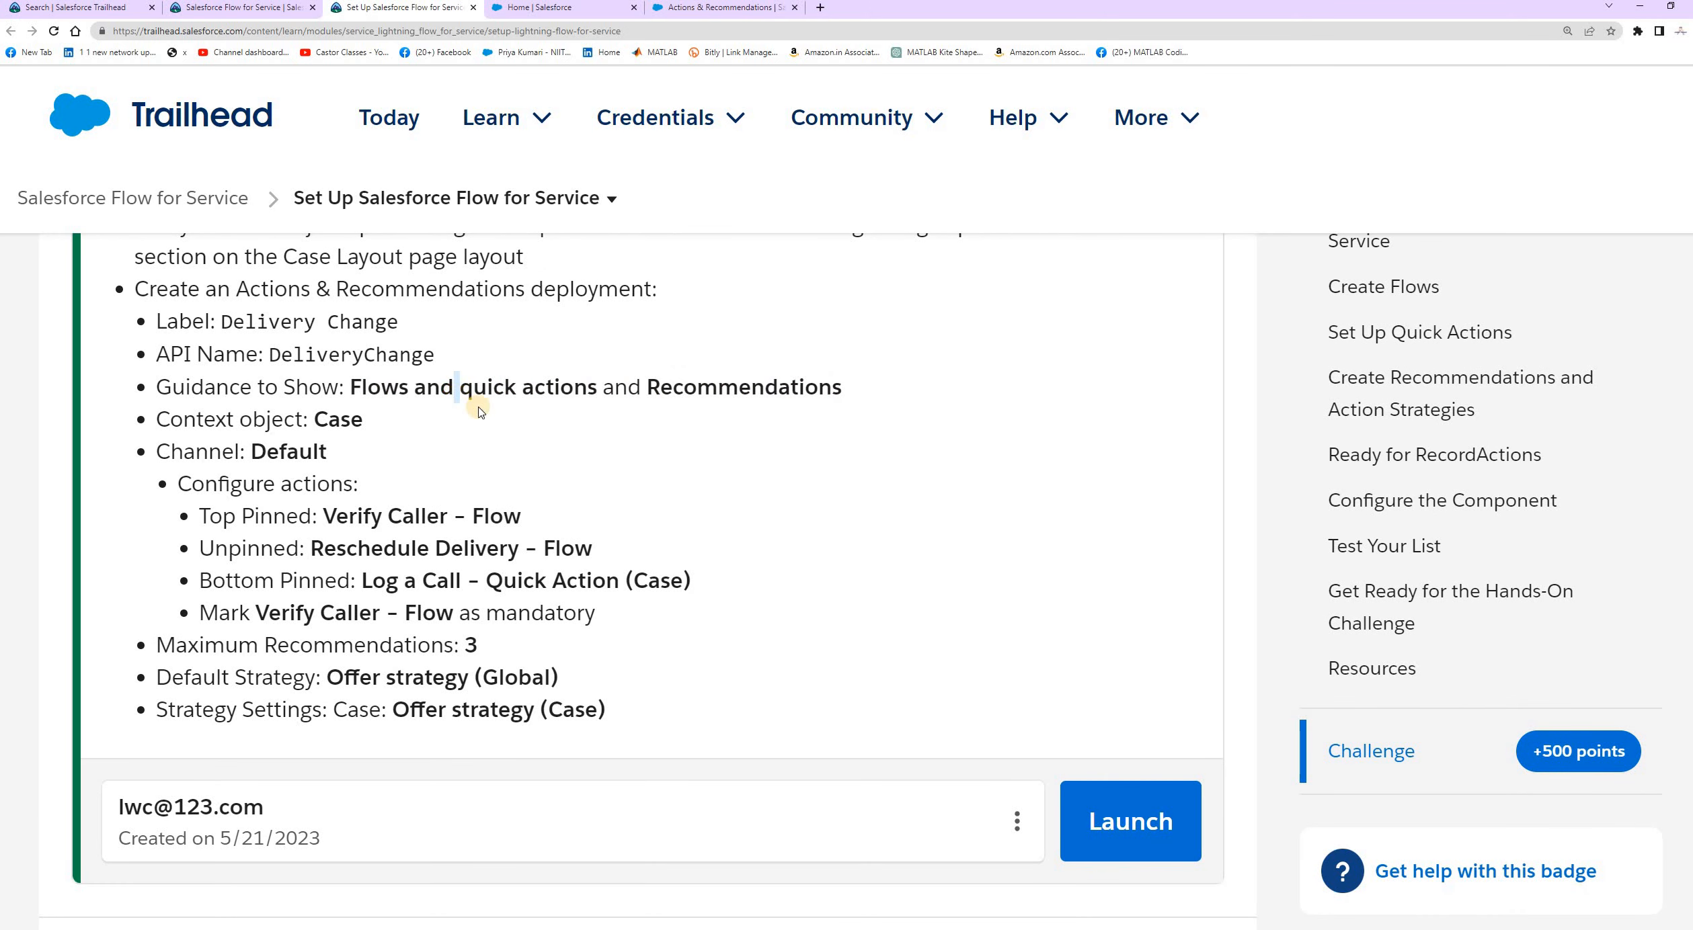
pyautogui.tripleClick(480, 407)
pyautogui.click(180, 473)
pyautogui.moveTo(157, 420); pyautogui.dragTo(366, 420)
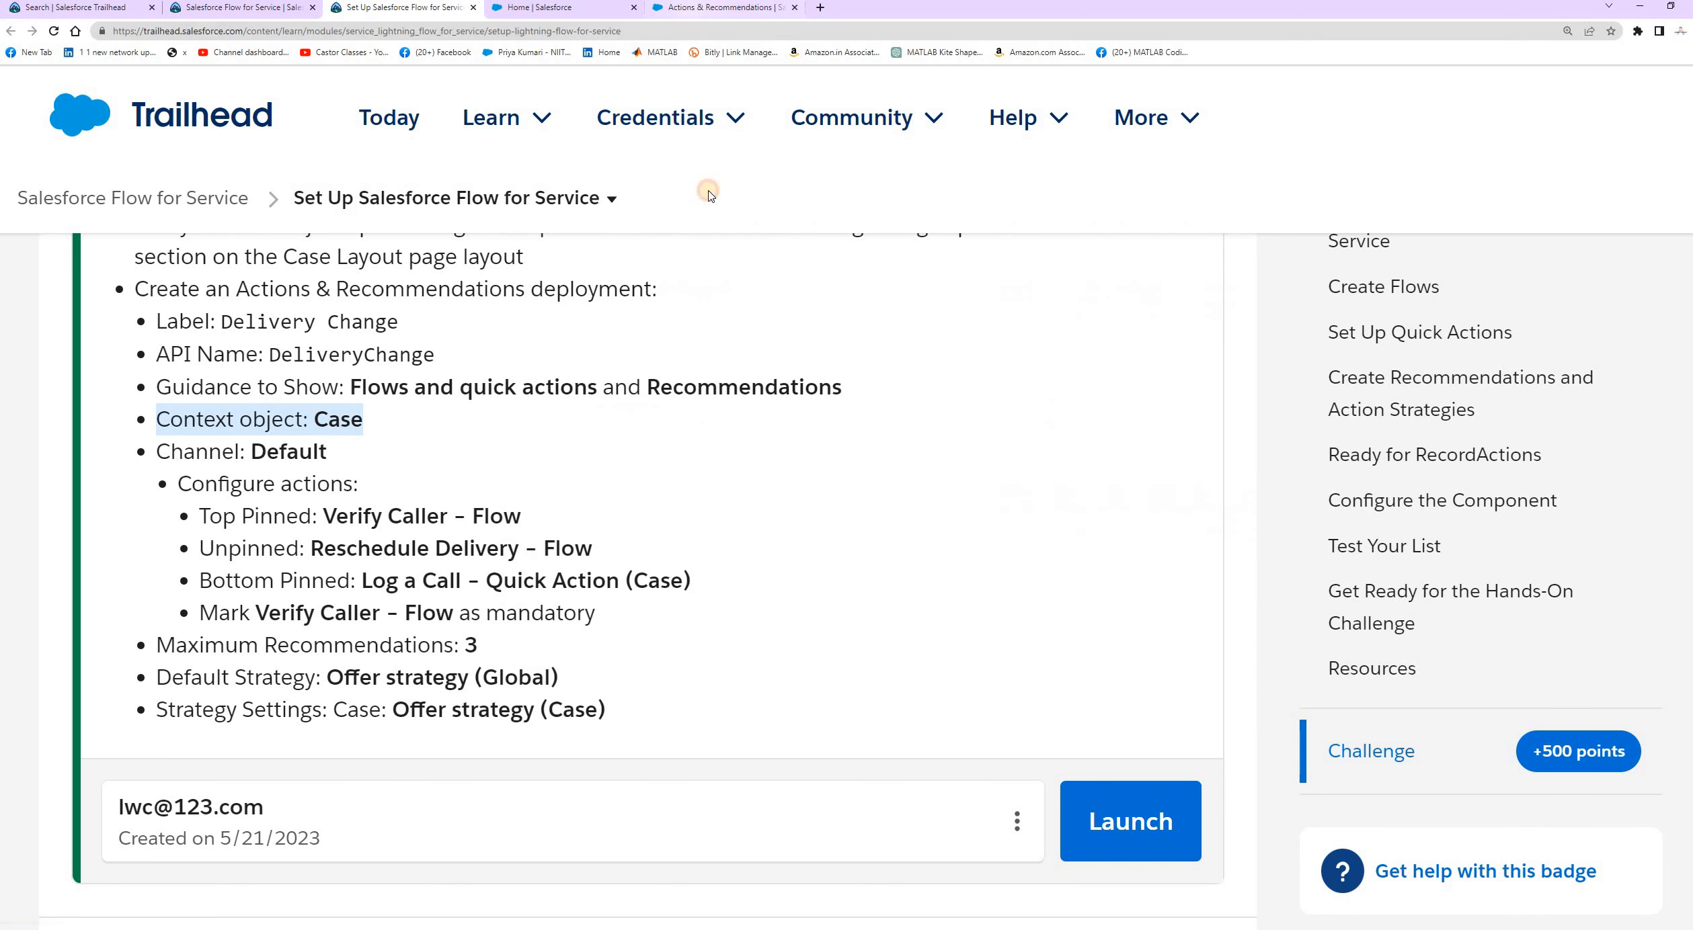
pyautogui.click(713, 7)
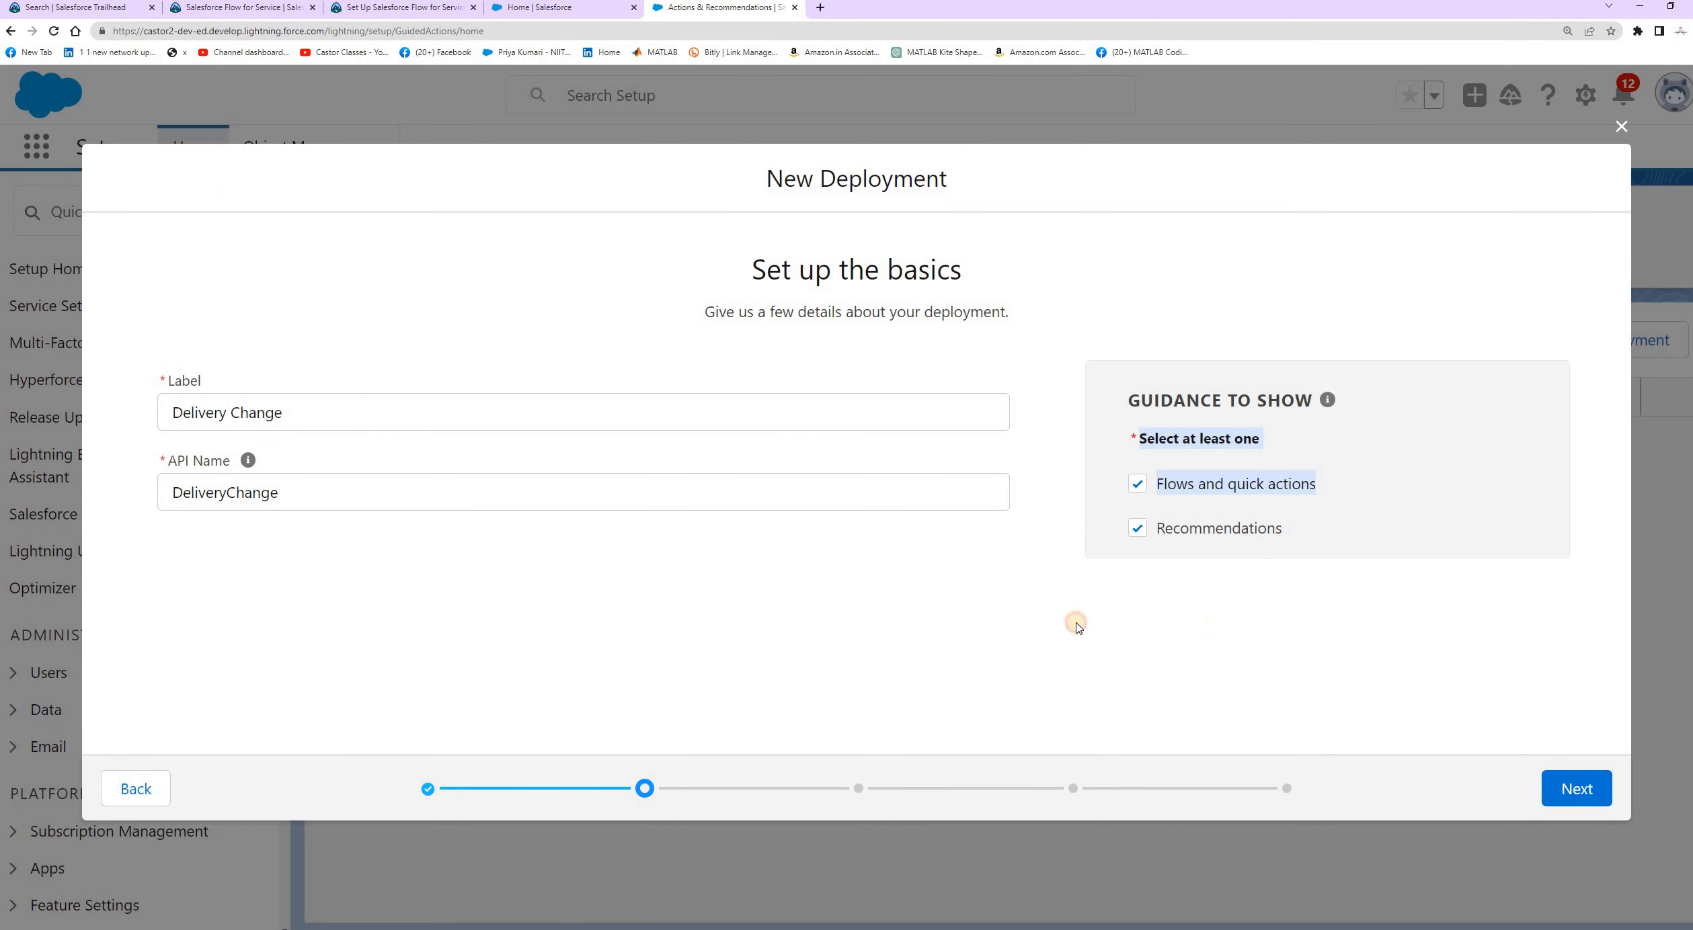
pyautogui.click(1259, 314)
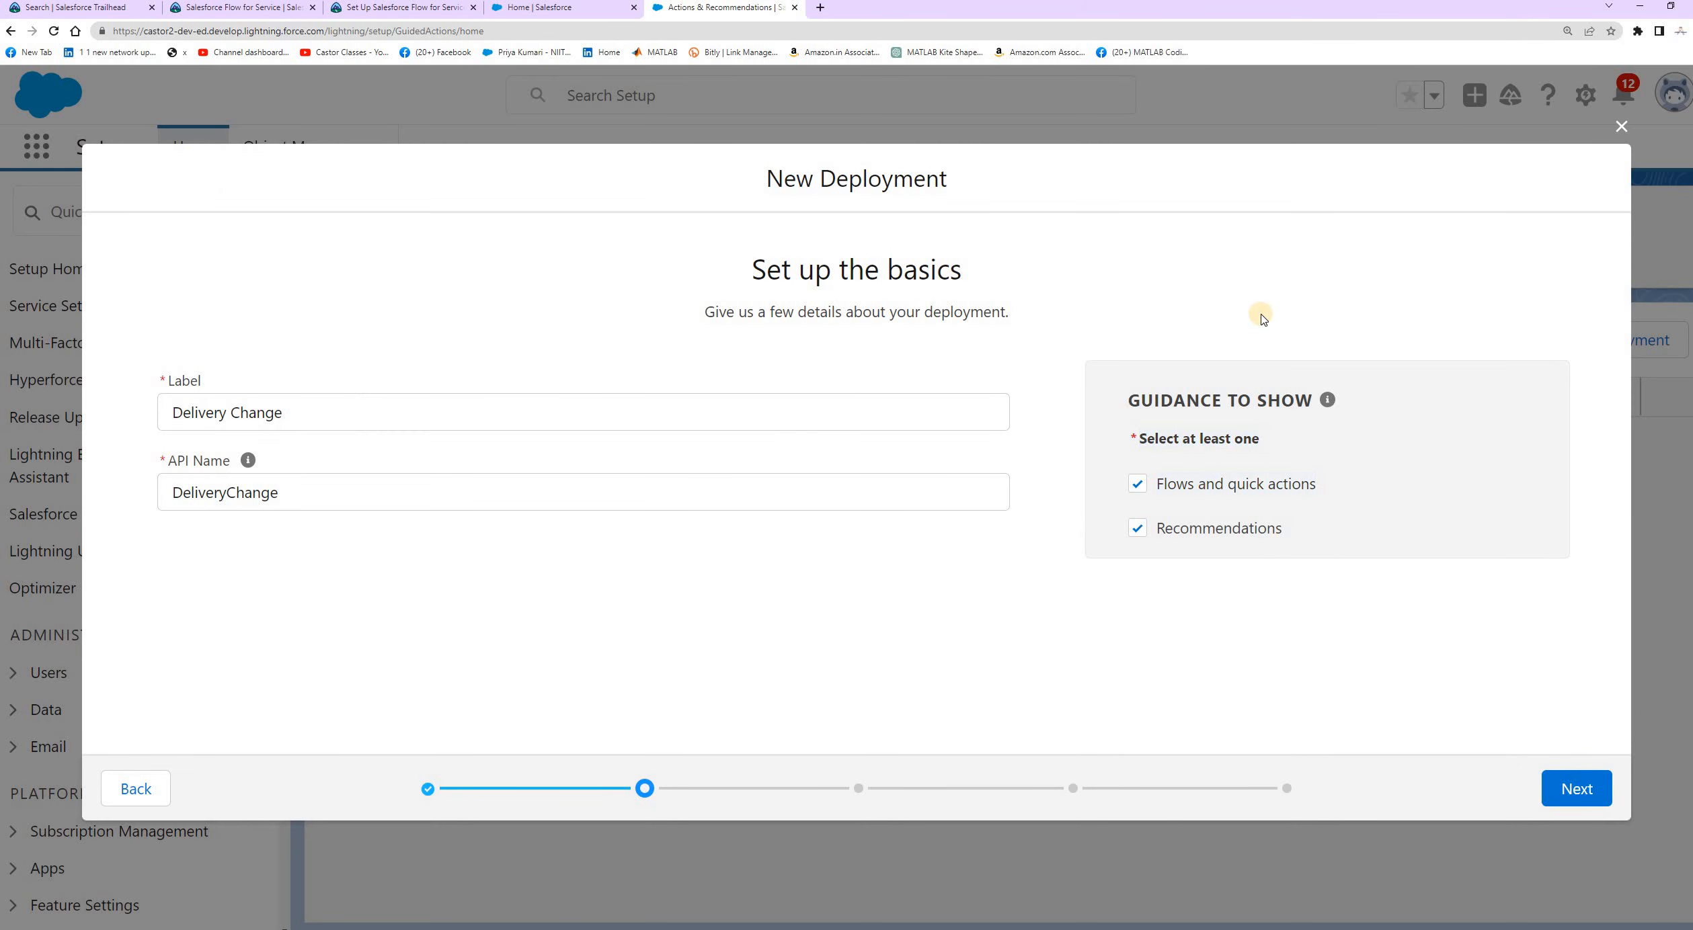
# Add Case to the deployment's selected objects and continue to the channel defaults
pyautogui.click(1586, 799)
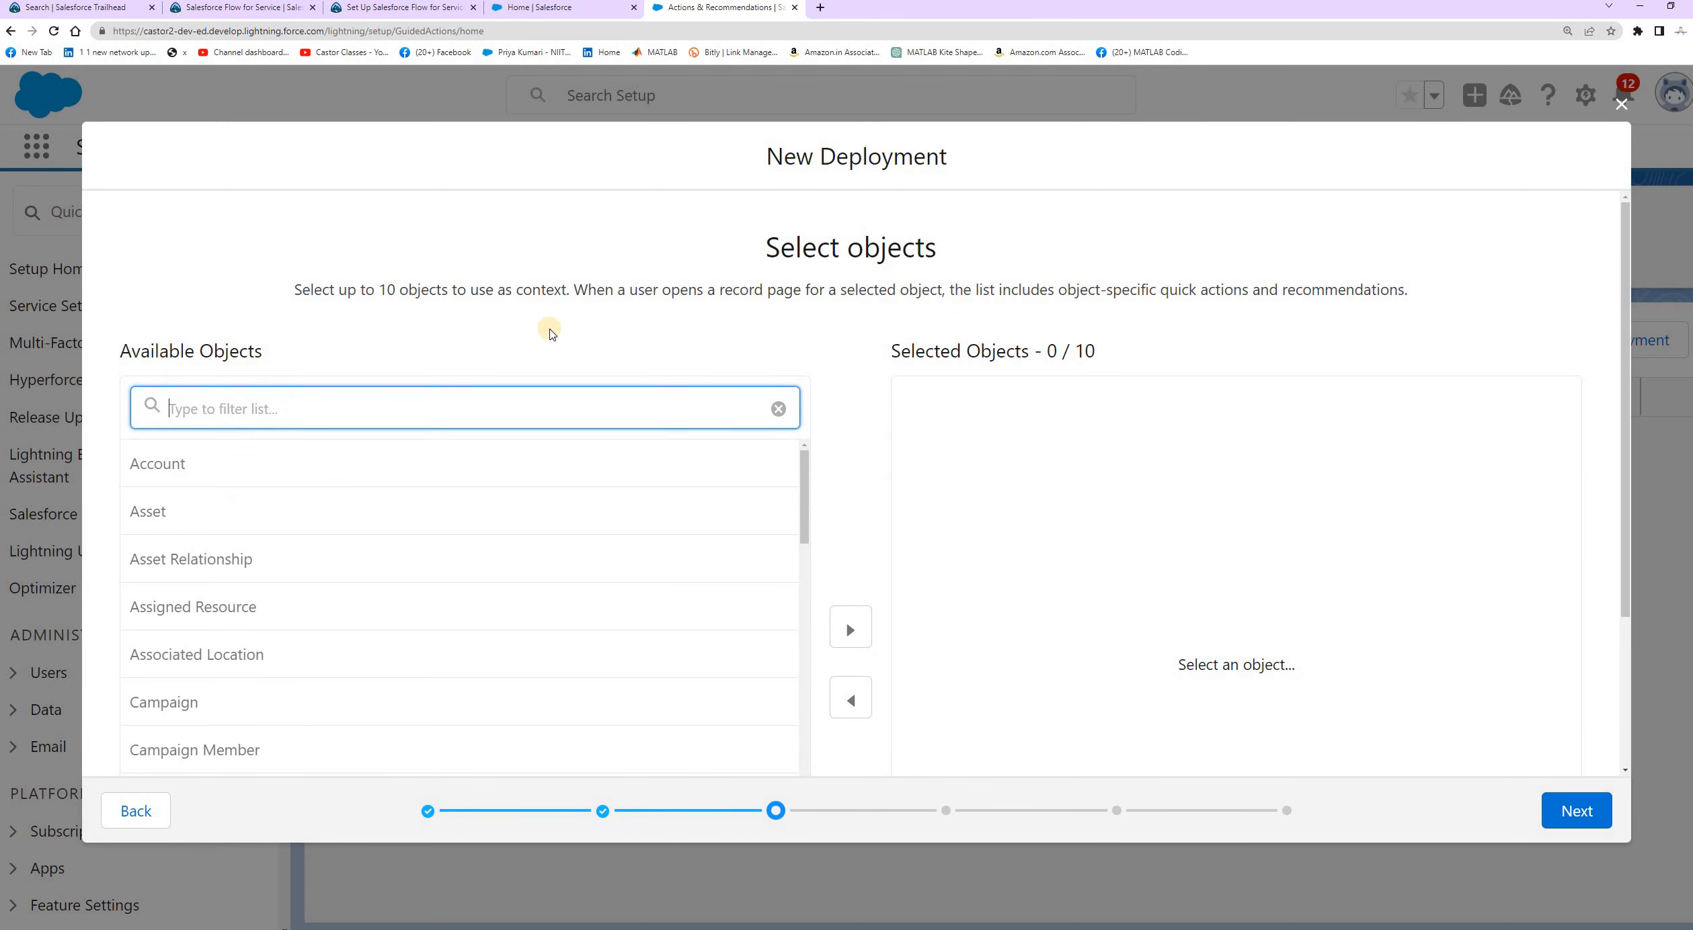
pyautogui.tripleClick(1076, 238)
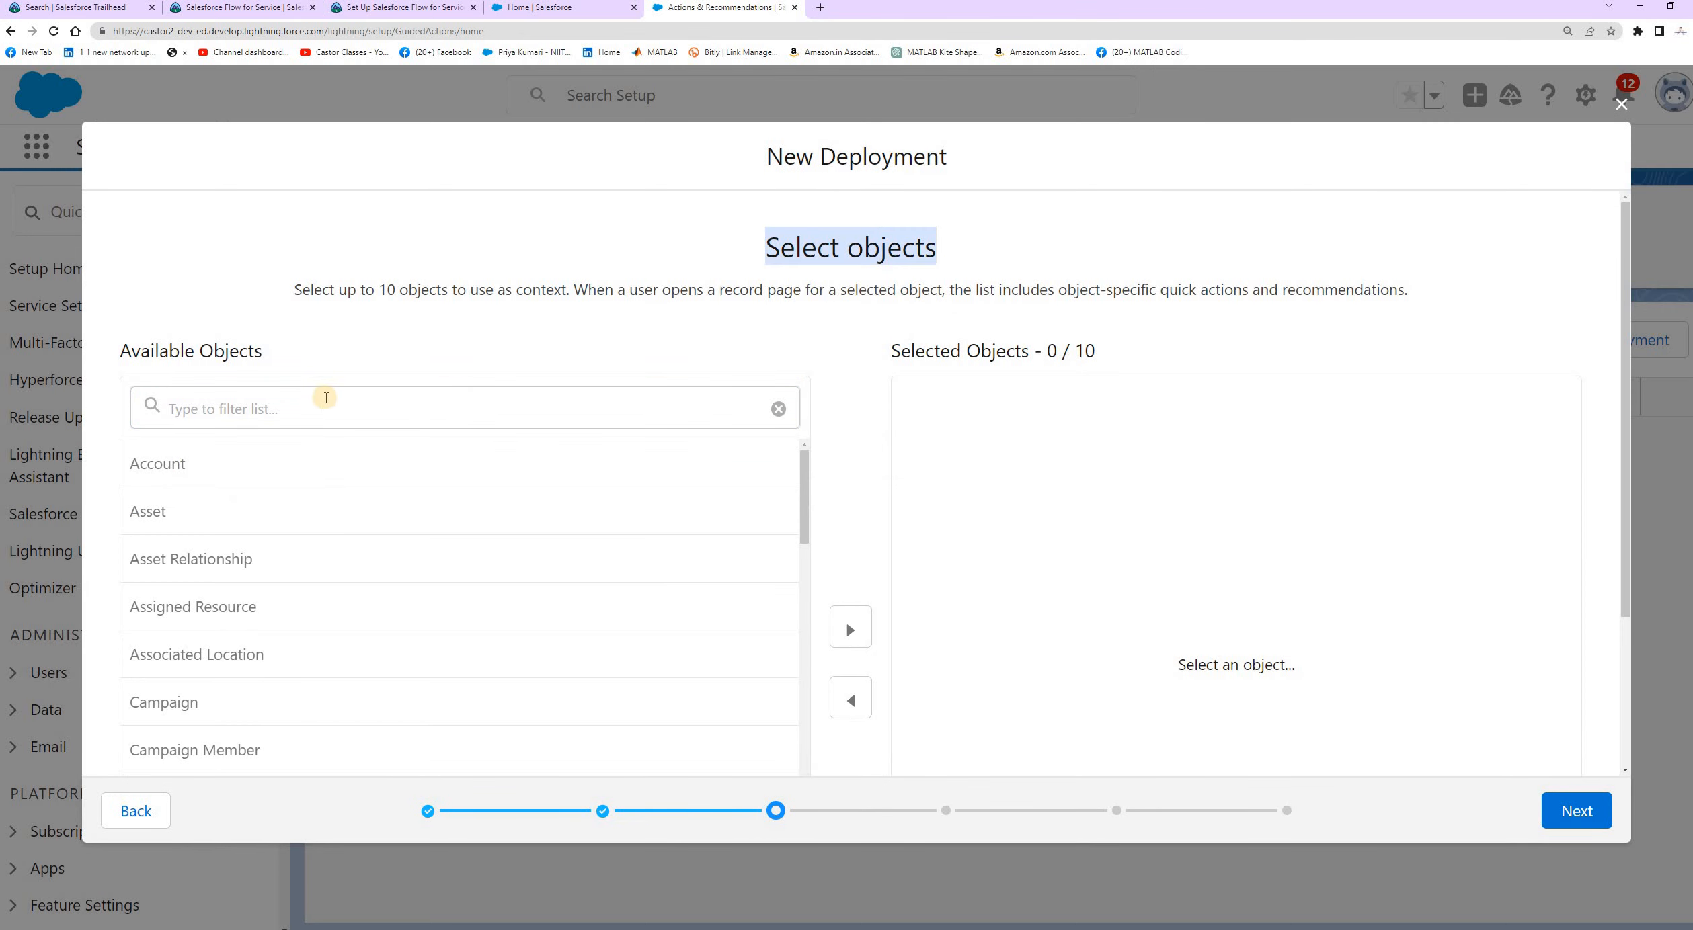
pyautogui.click(279, 410)
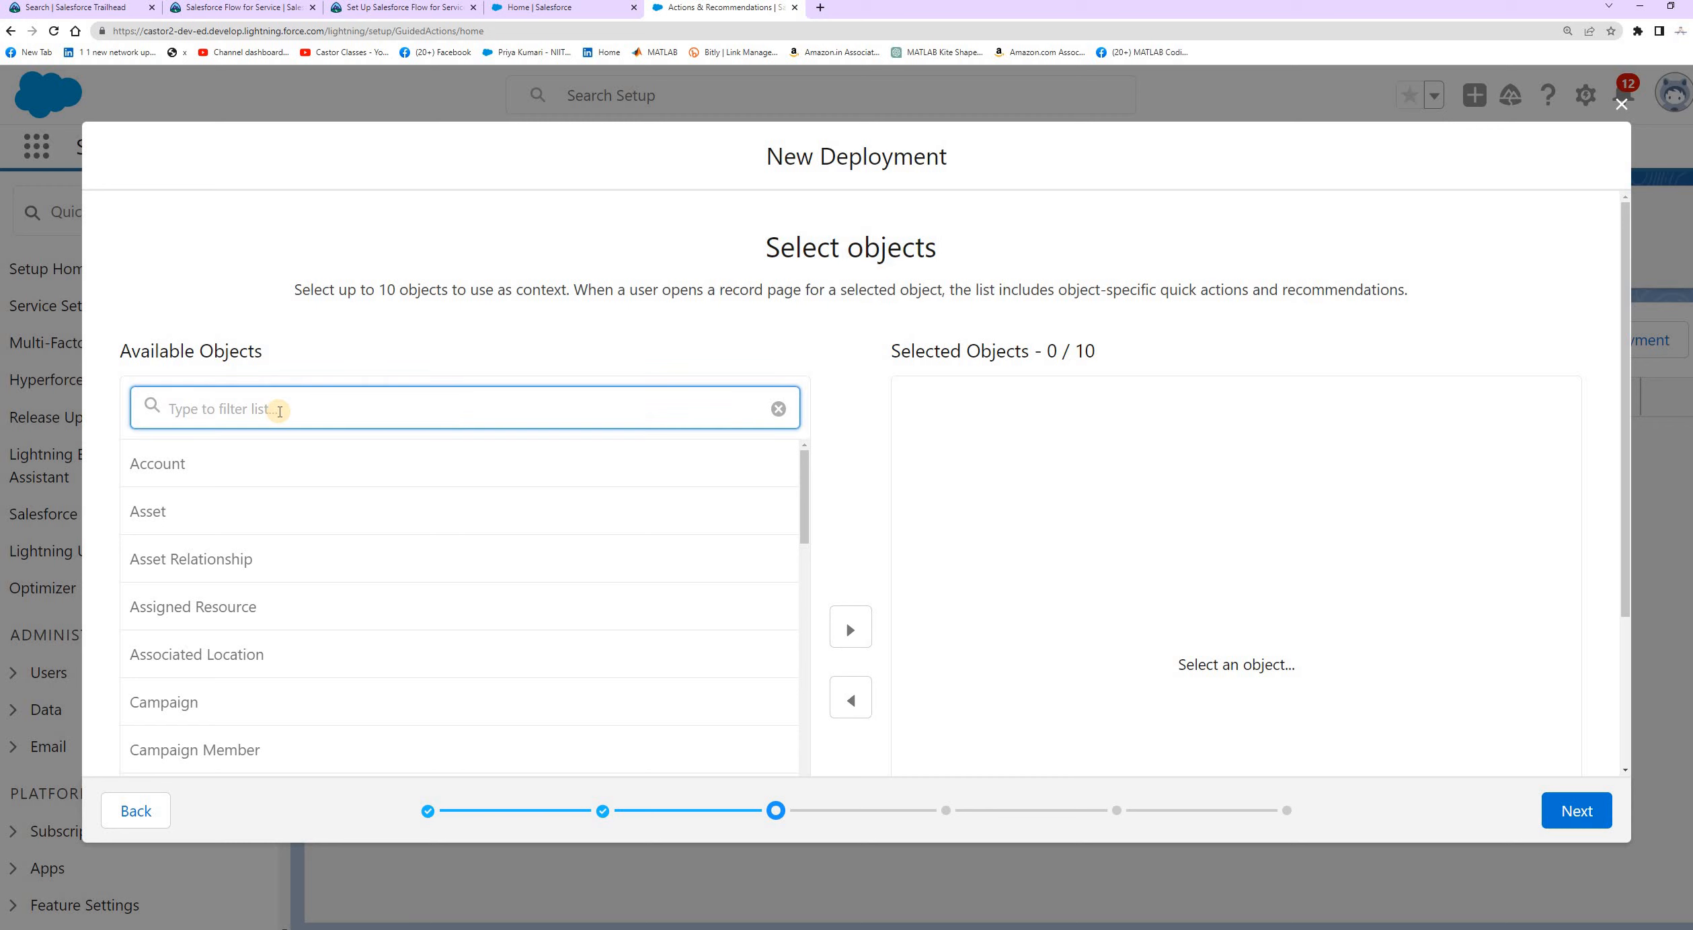
pyautogui.write('case')
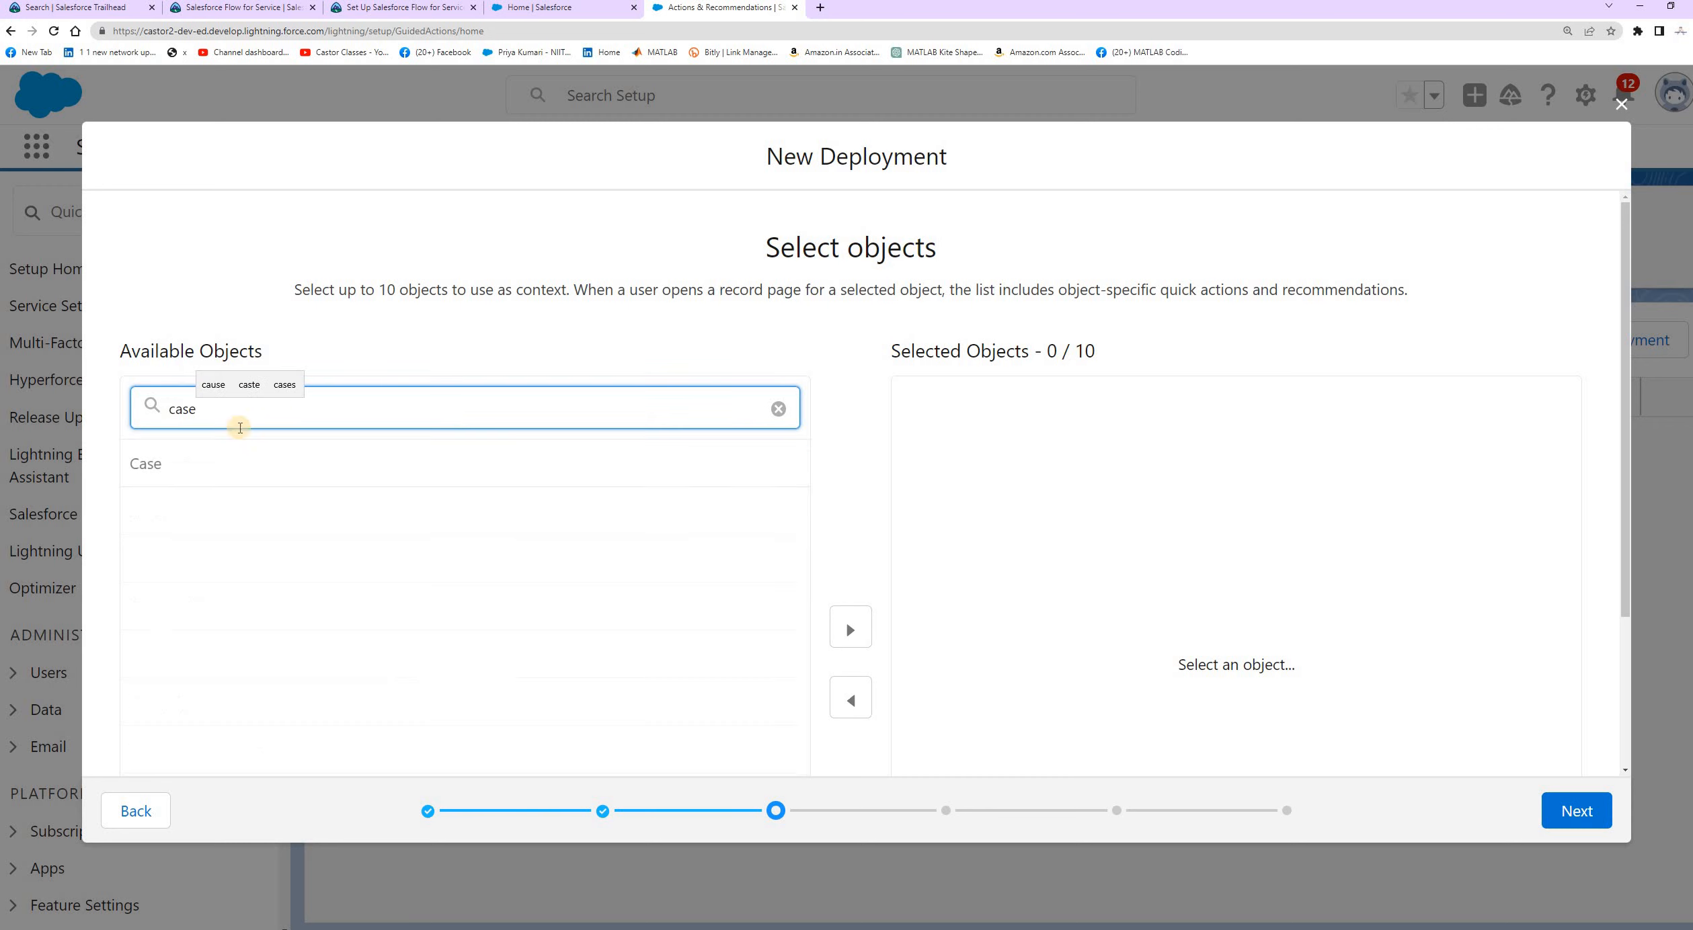
pyautogui.click(146, 467)
pyautogui.scroll(-2, 642, 548)
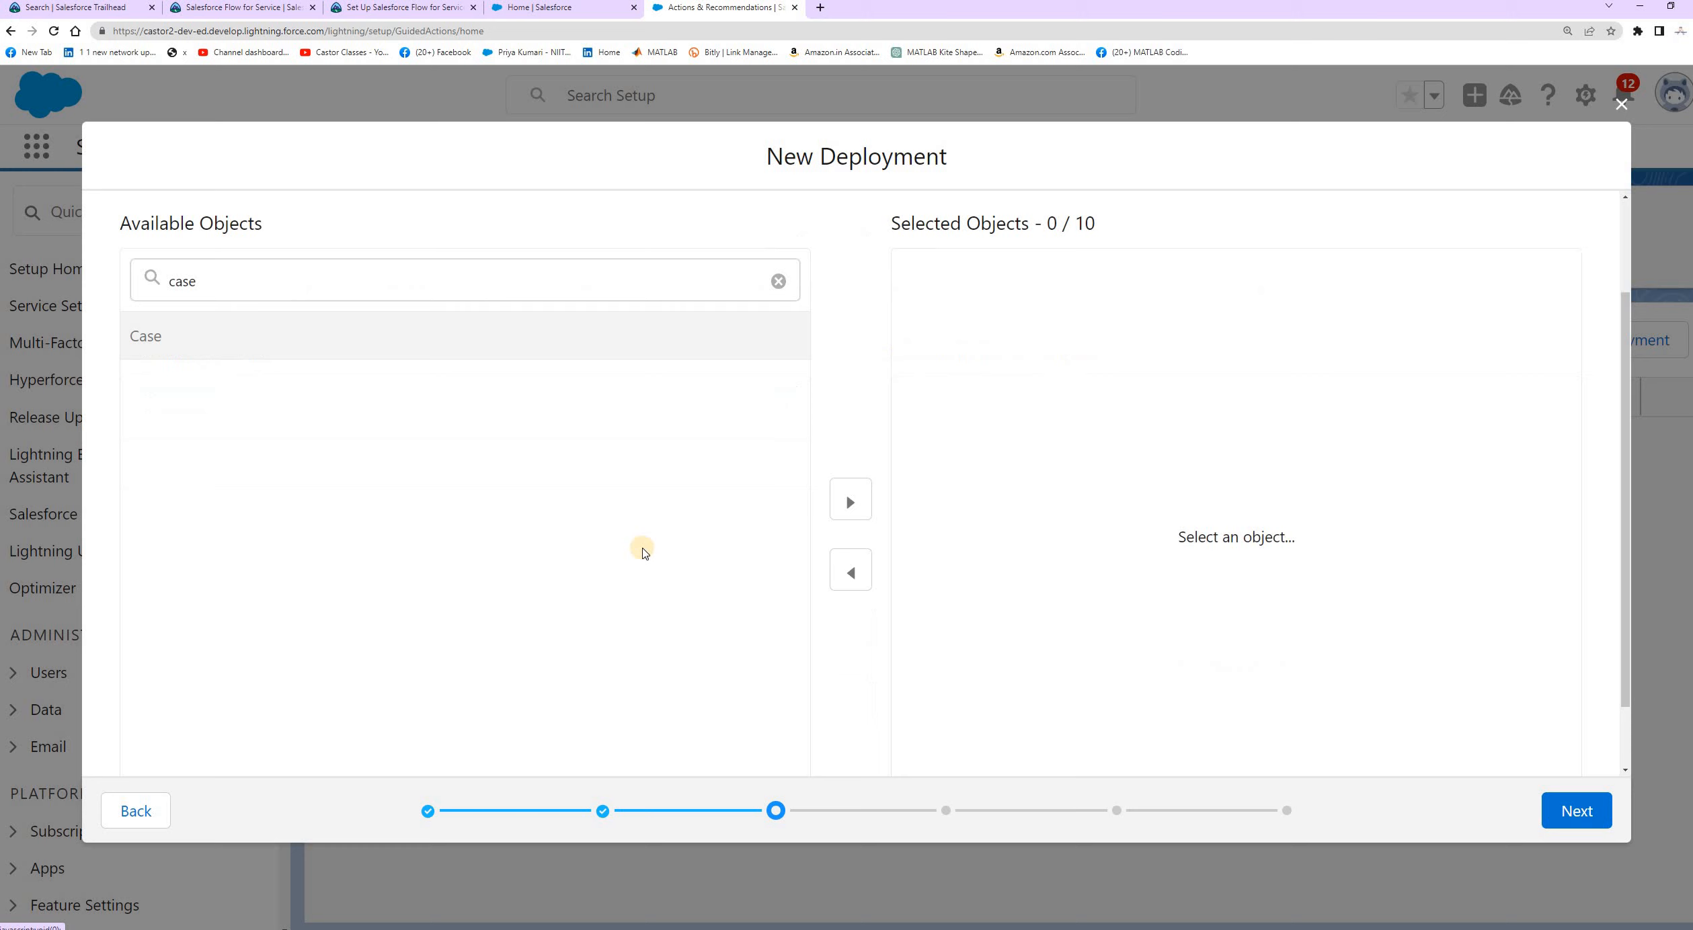
pyautogui.click(852, 502)
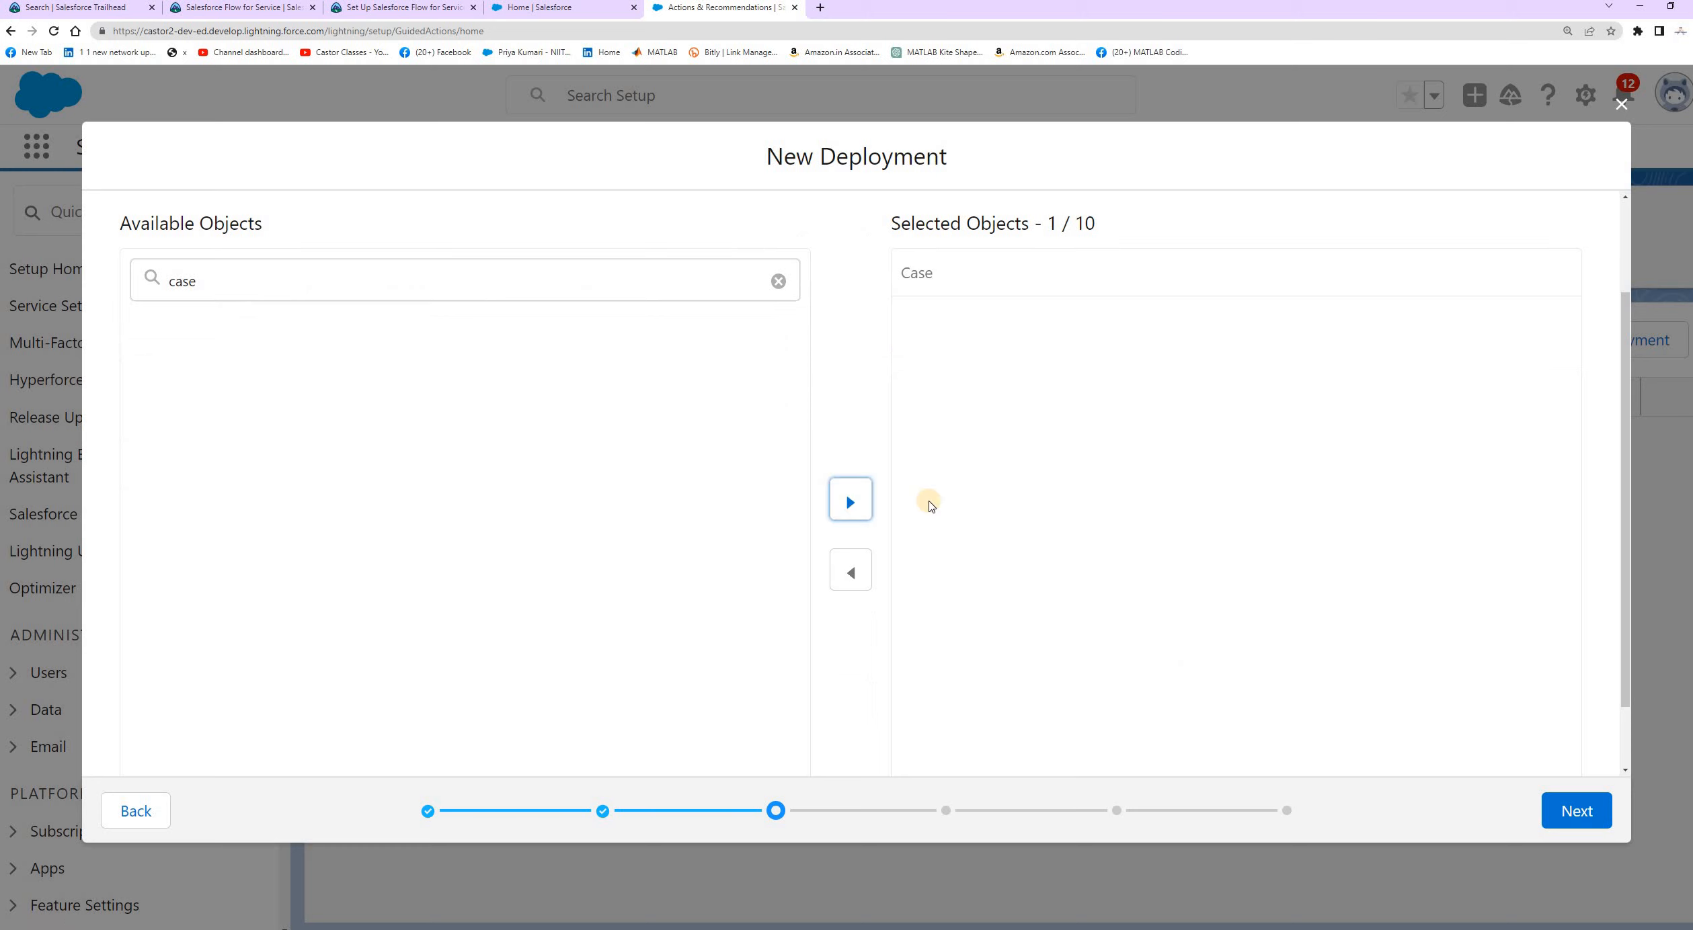
pyautogui.click(1572, 804)
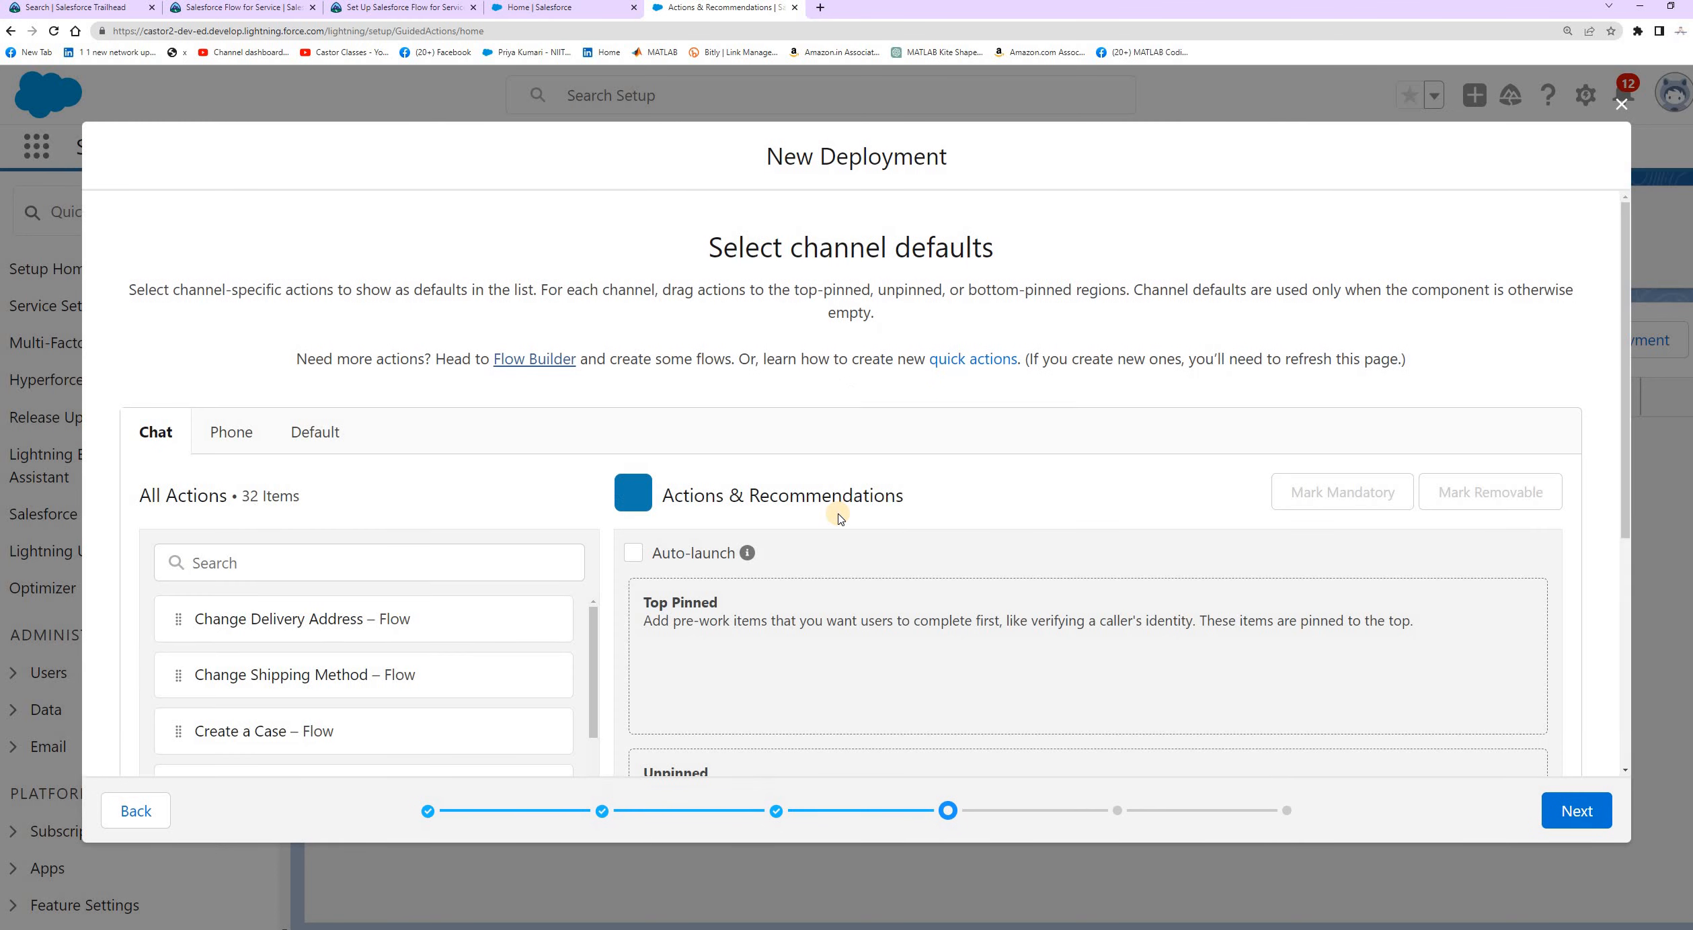
# Check the channel required by the challenge and show the Default channel's settings with its pinned and unpinned action regions
pyautogui.click(406, 8)
pyautogui.moveTo(156, 452); pyautogui.dragTo(340, 454)
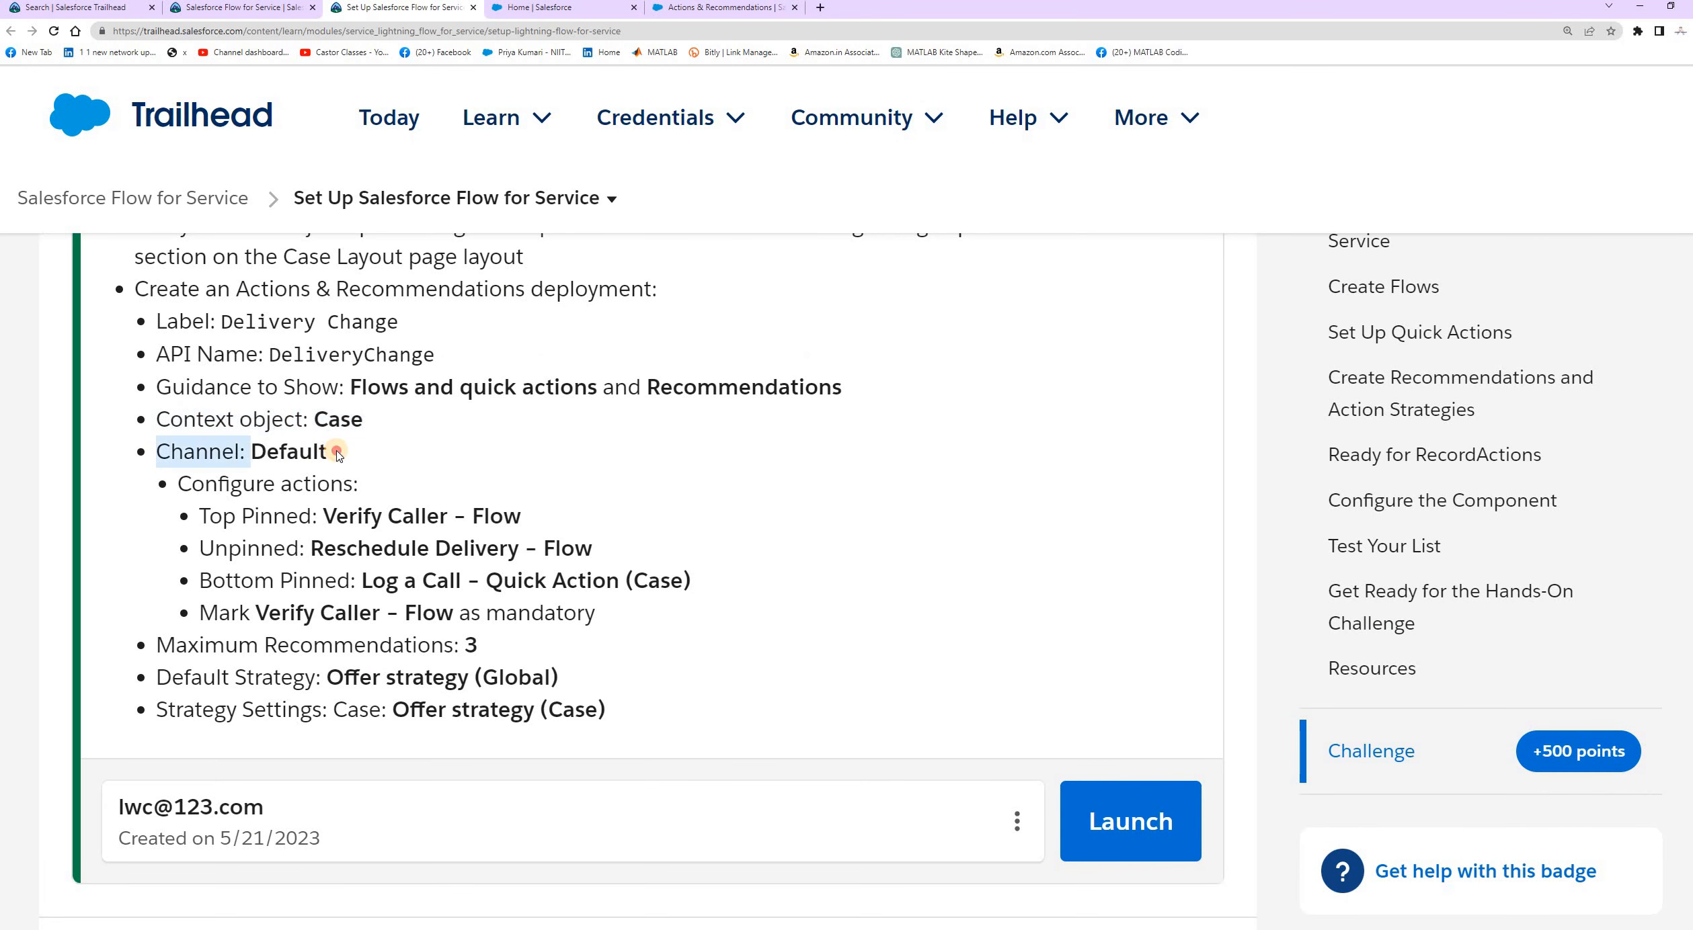
pyautogui.click(709, 12)
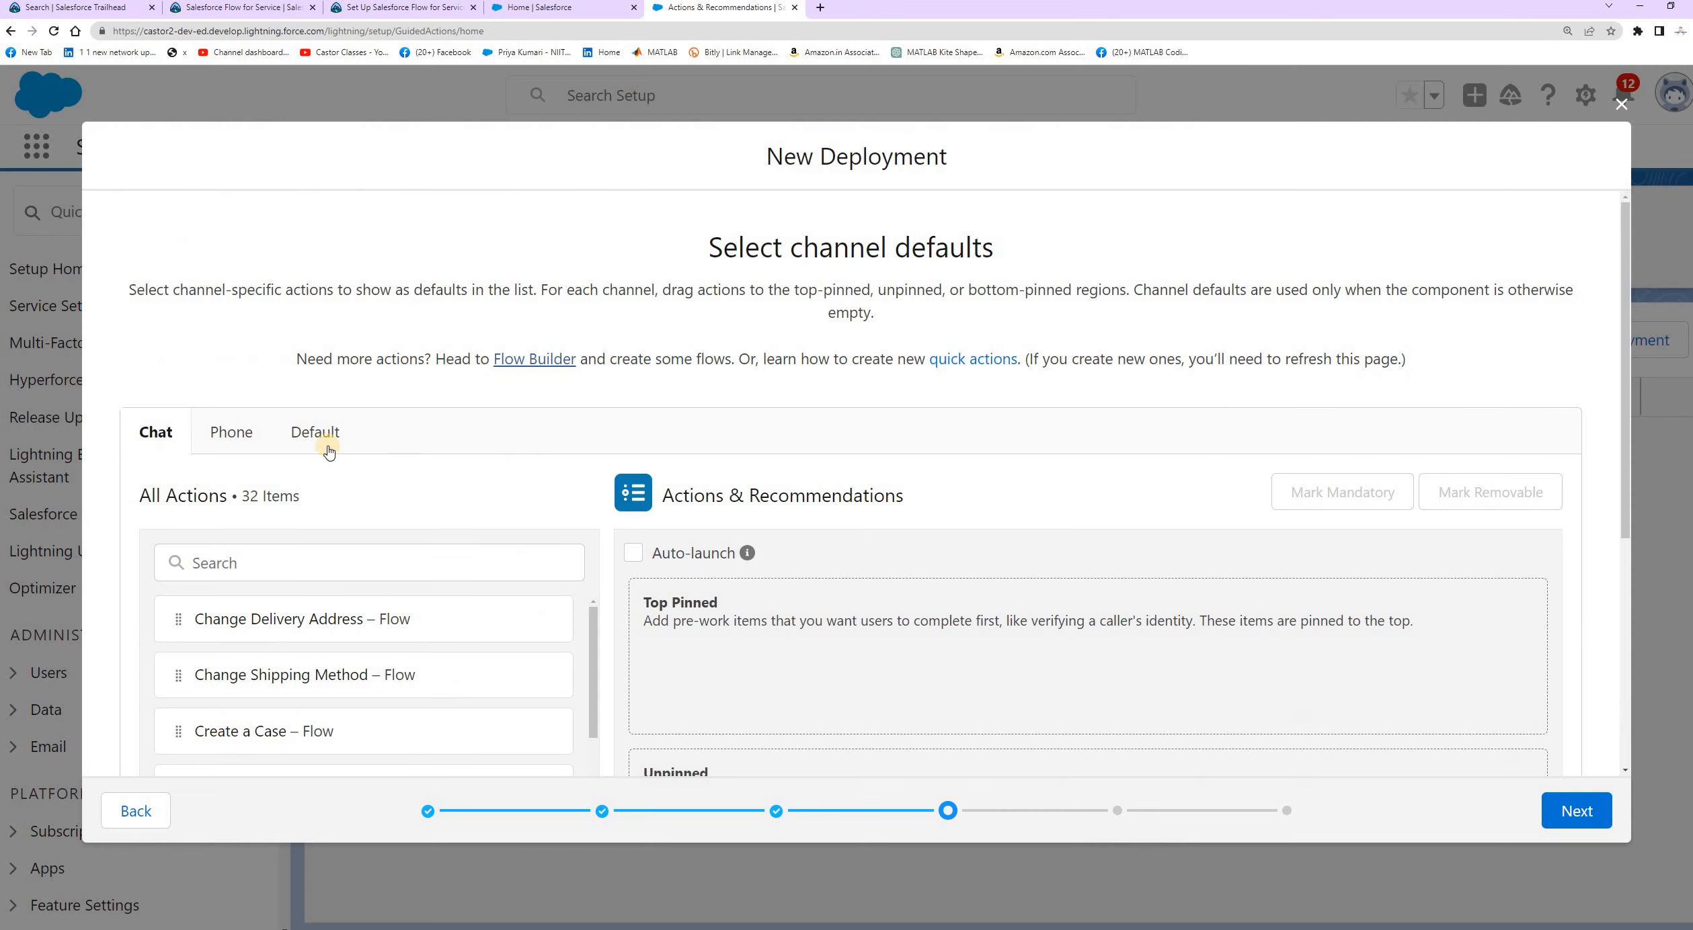
pyautogui.click(317, 433)
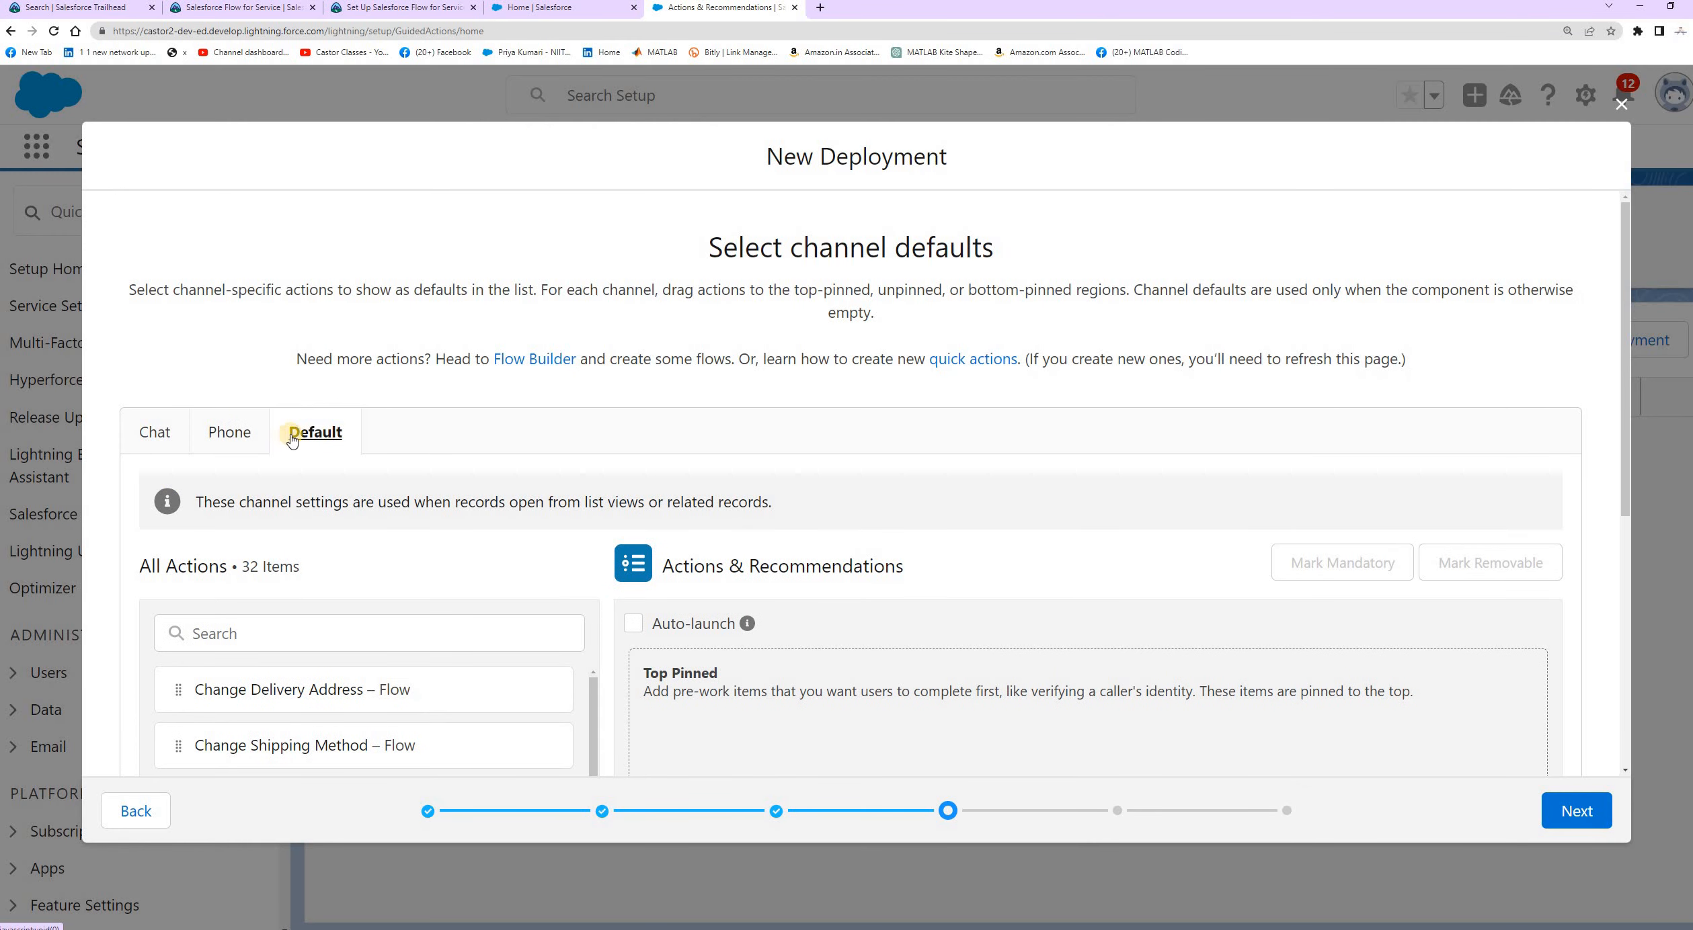
pyautogui.scroll(-1, 522, 440)
pyautogui.scroll(1, 522, 438)
pyautogui.moveTo(709, 245); pyautogui.dragTo(747, 243)
pyautogui.moveTo(934, 242); pyautogui.dragTo(996, 245)
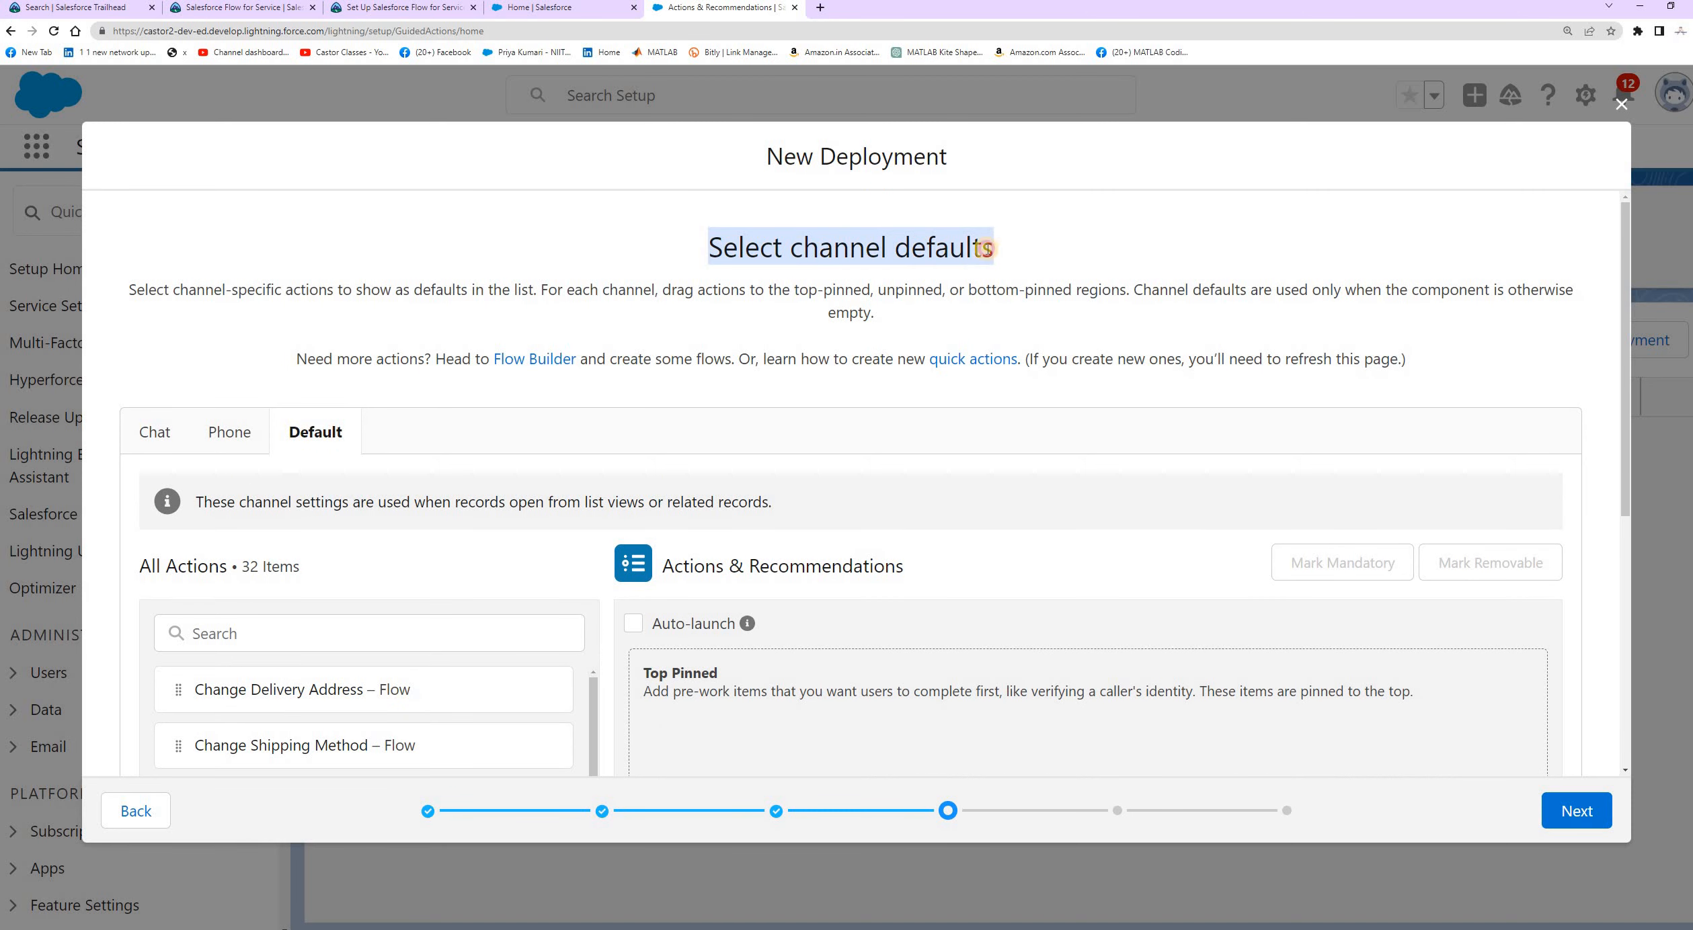
pyautogui.click(500, 495)
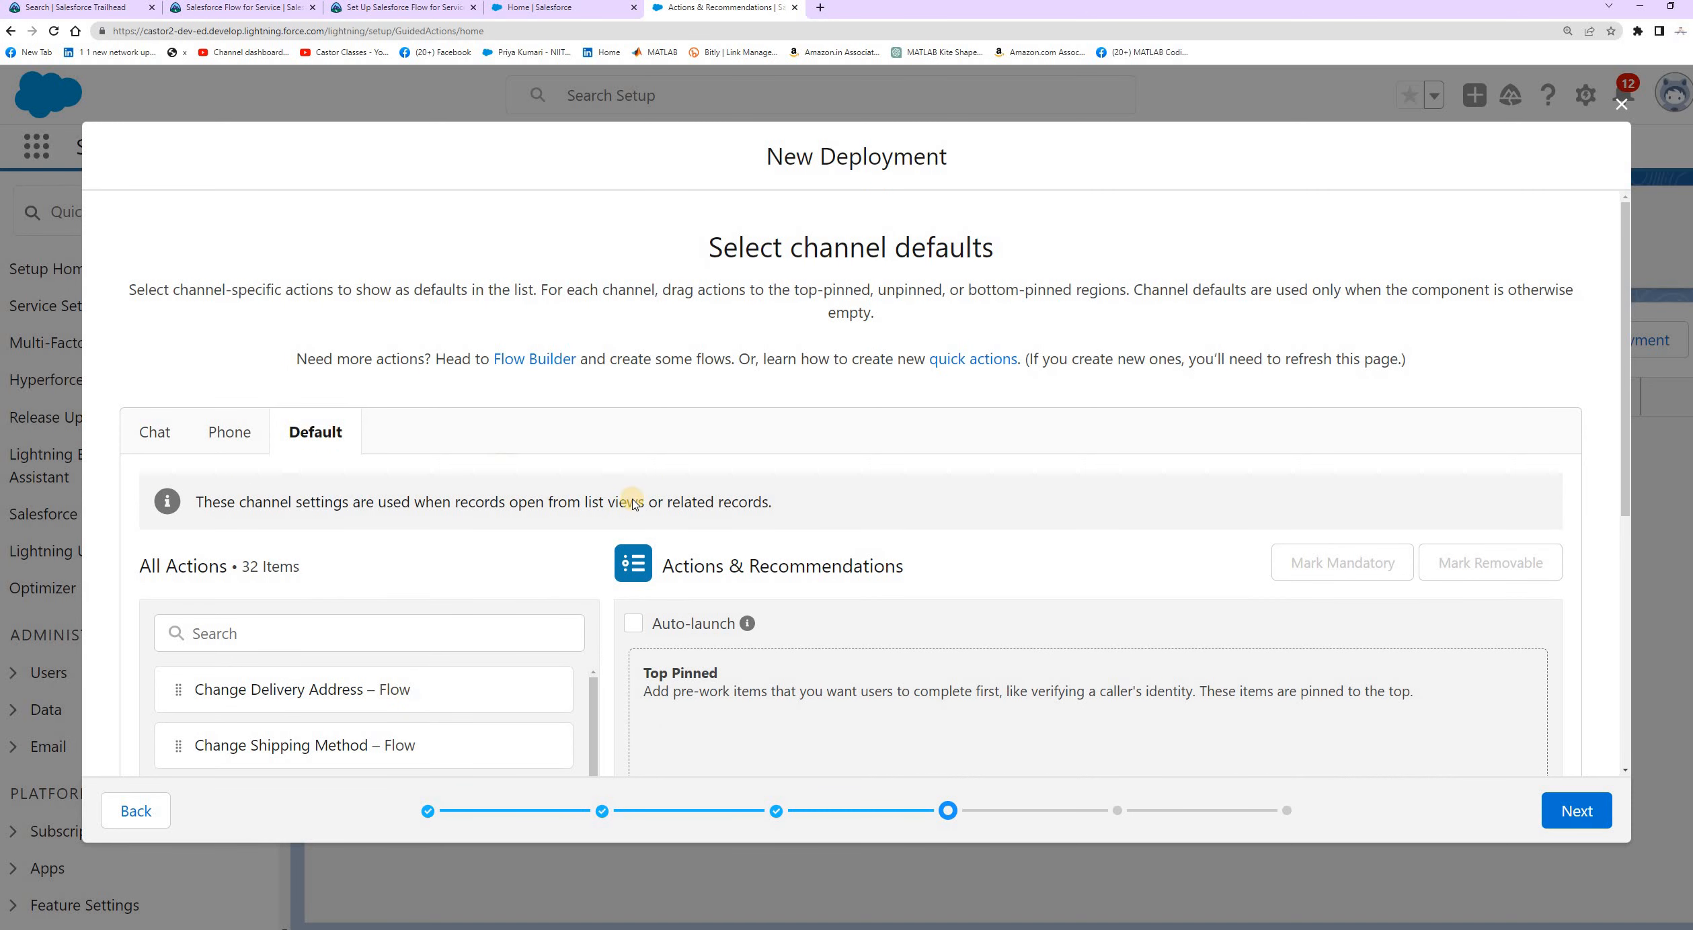
pyautogui.scroll(-4, 623, 503)
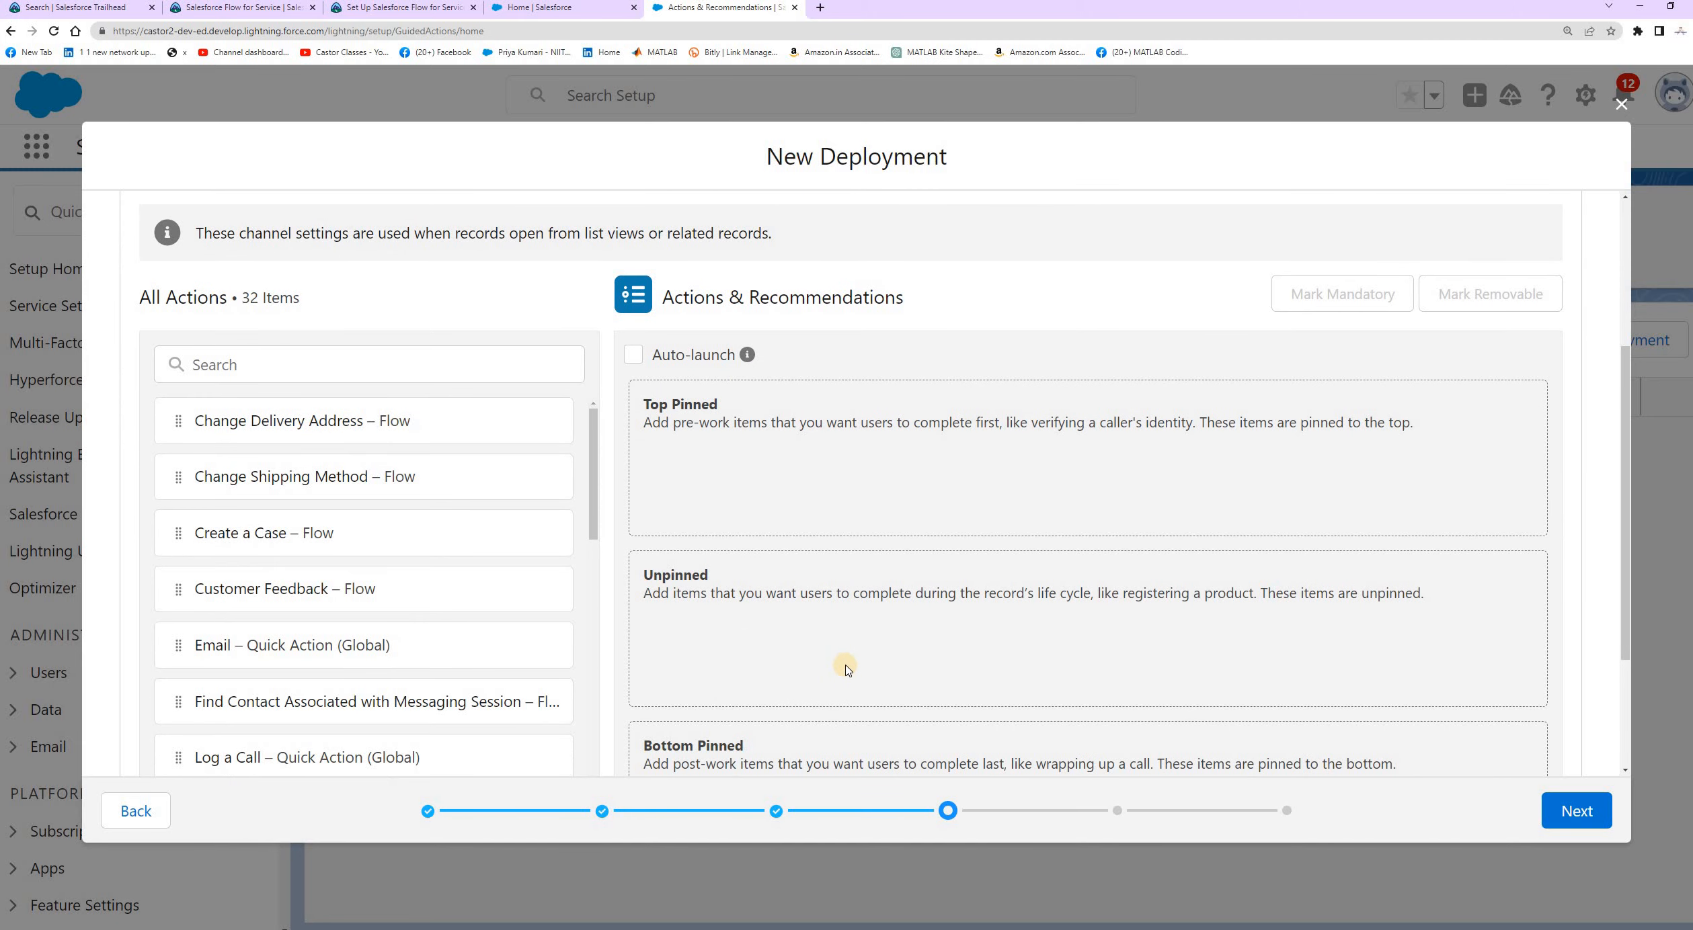
pyautogui.scroll(-1, 846, 669)
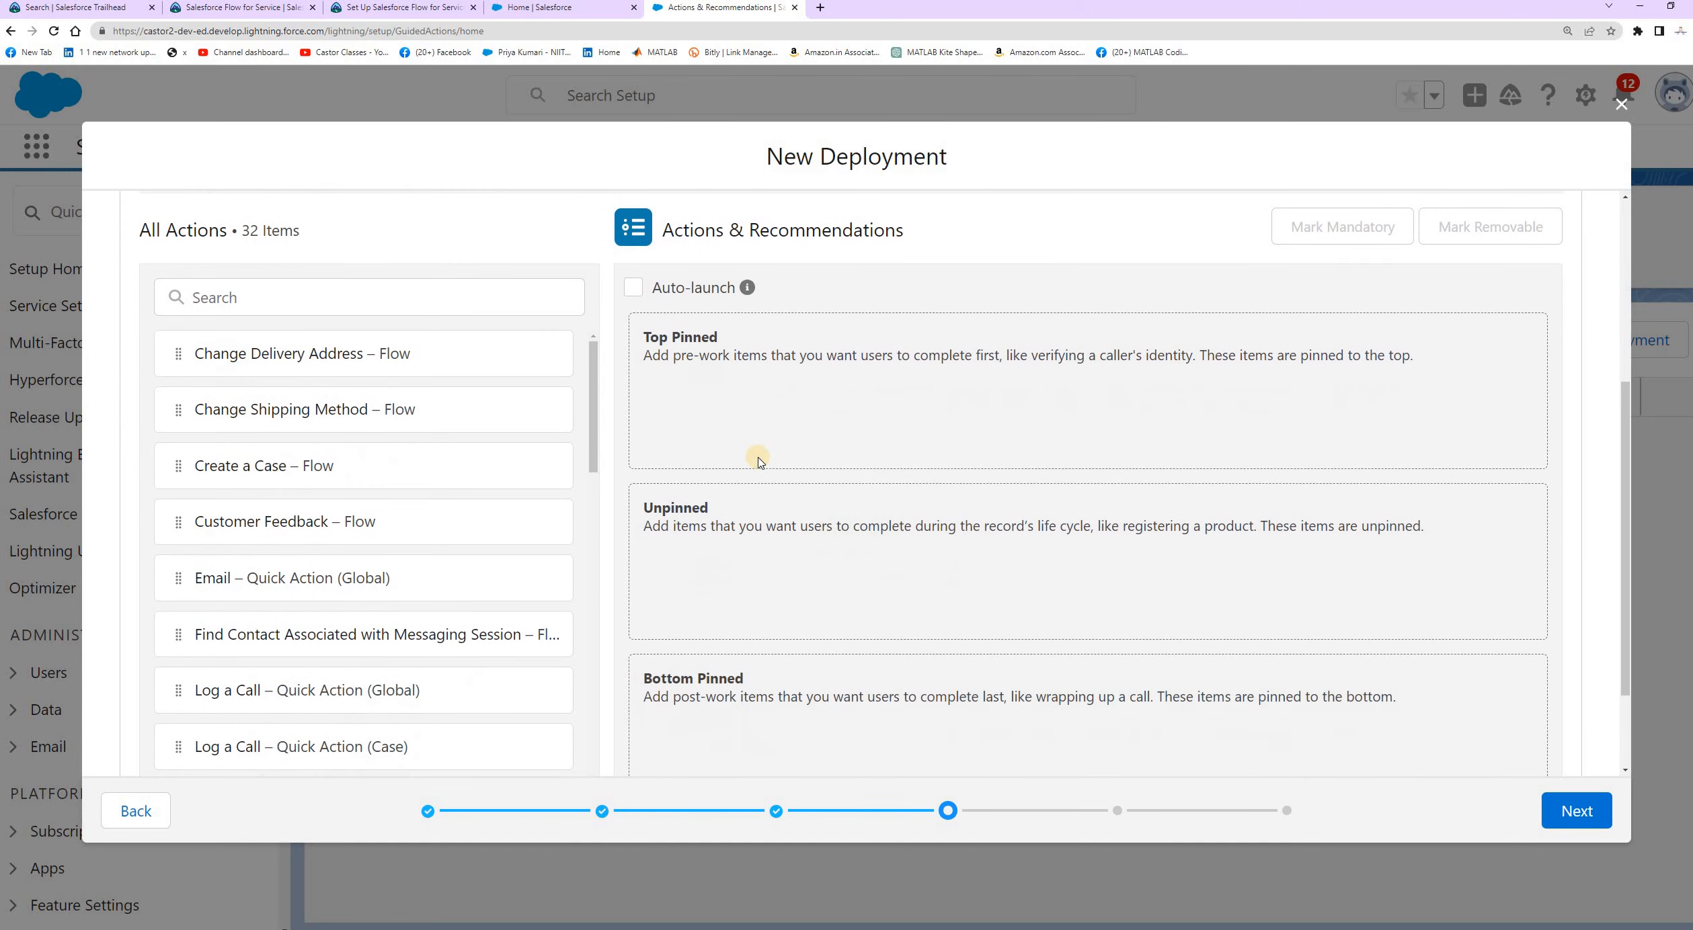
# Read the challenge's Configure actions requirements for the Default channel, especially the Top Pinned action, and return to the deployment setup
pyautogui.click(400, 6)
pyautogui.moveTo(380, 476); pyautogui.dragTo(394, 475)
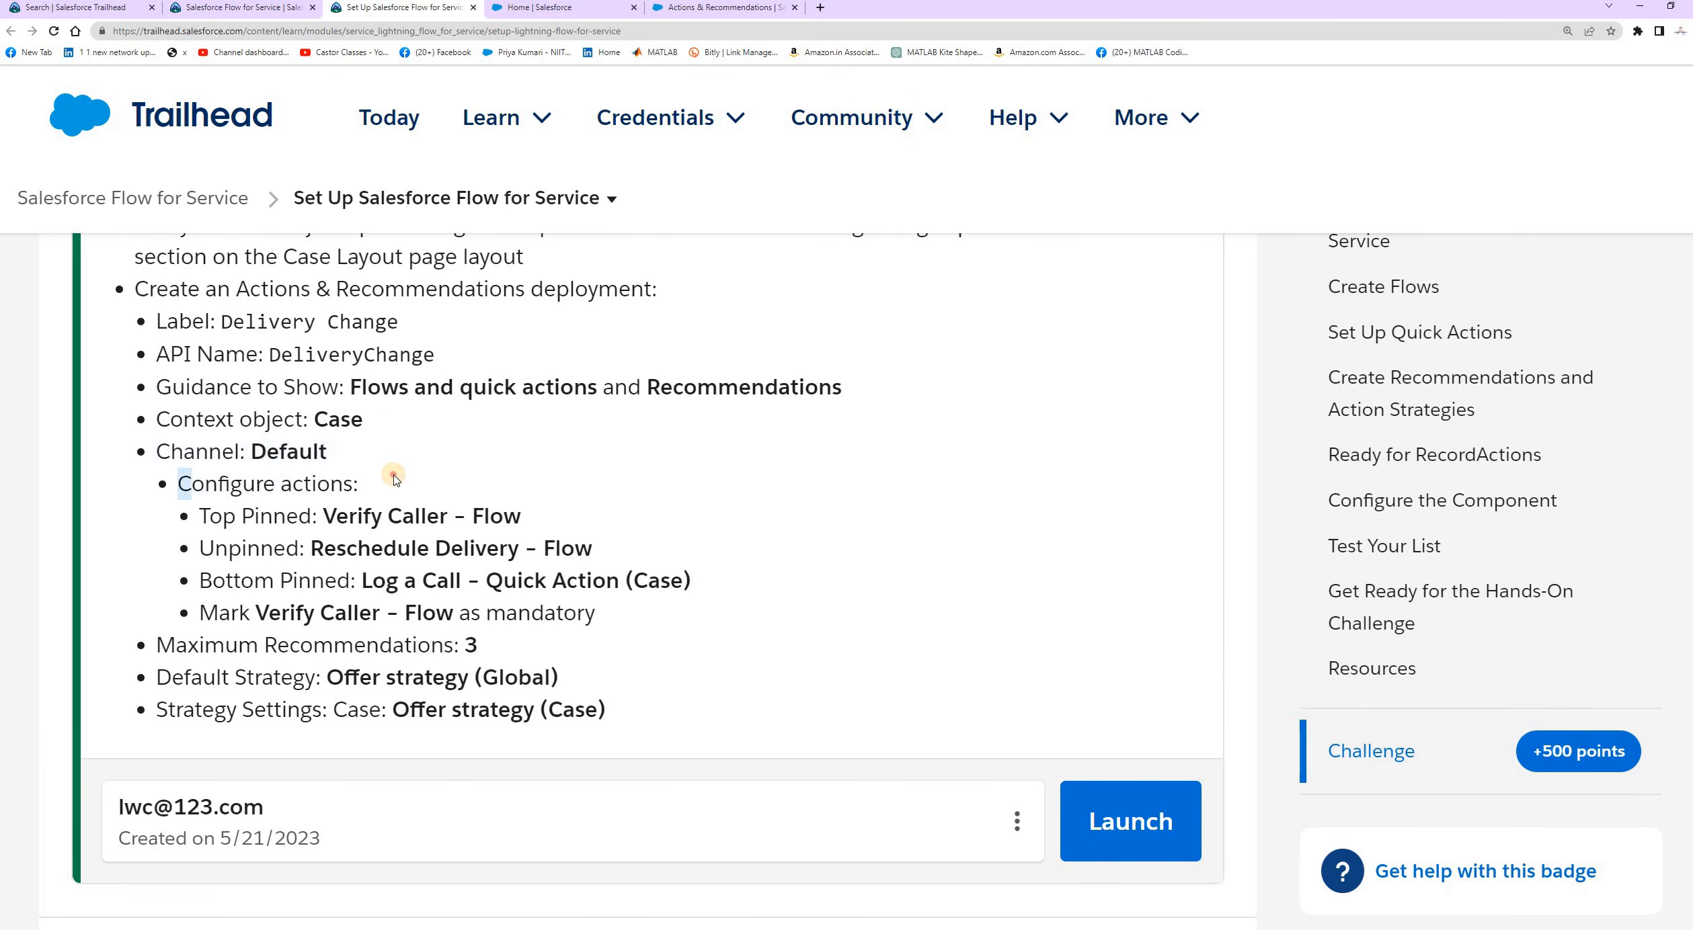
pyautogui.doubleClick(181, 479)
pyautogui.click(180, 479)
pyautogui.moveTo(180, 479); pyautogui.dragTo(199, 480)
pyautogui.click(380, 487)
pyautogui.tripleClick(298, 486)
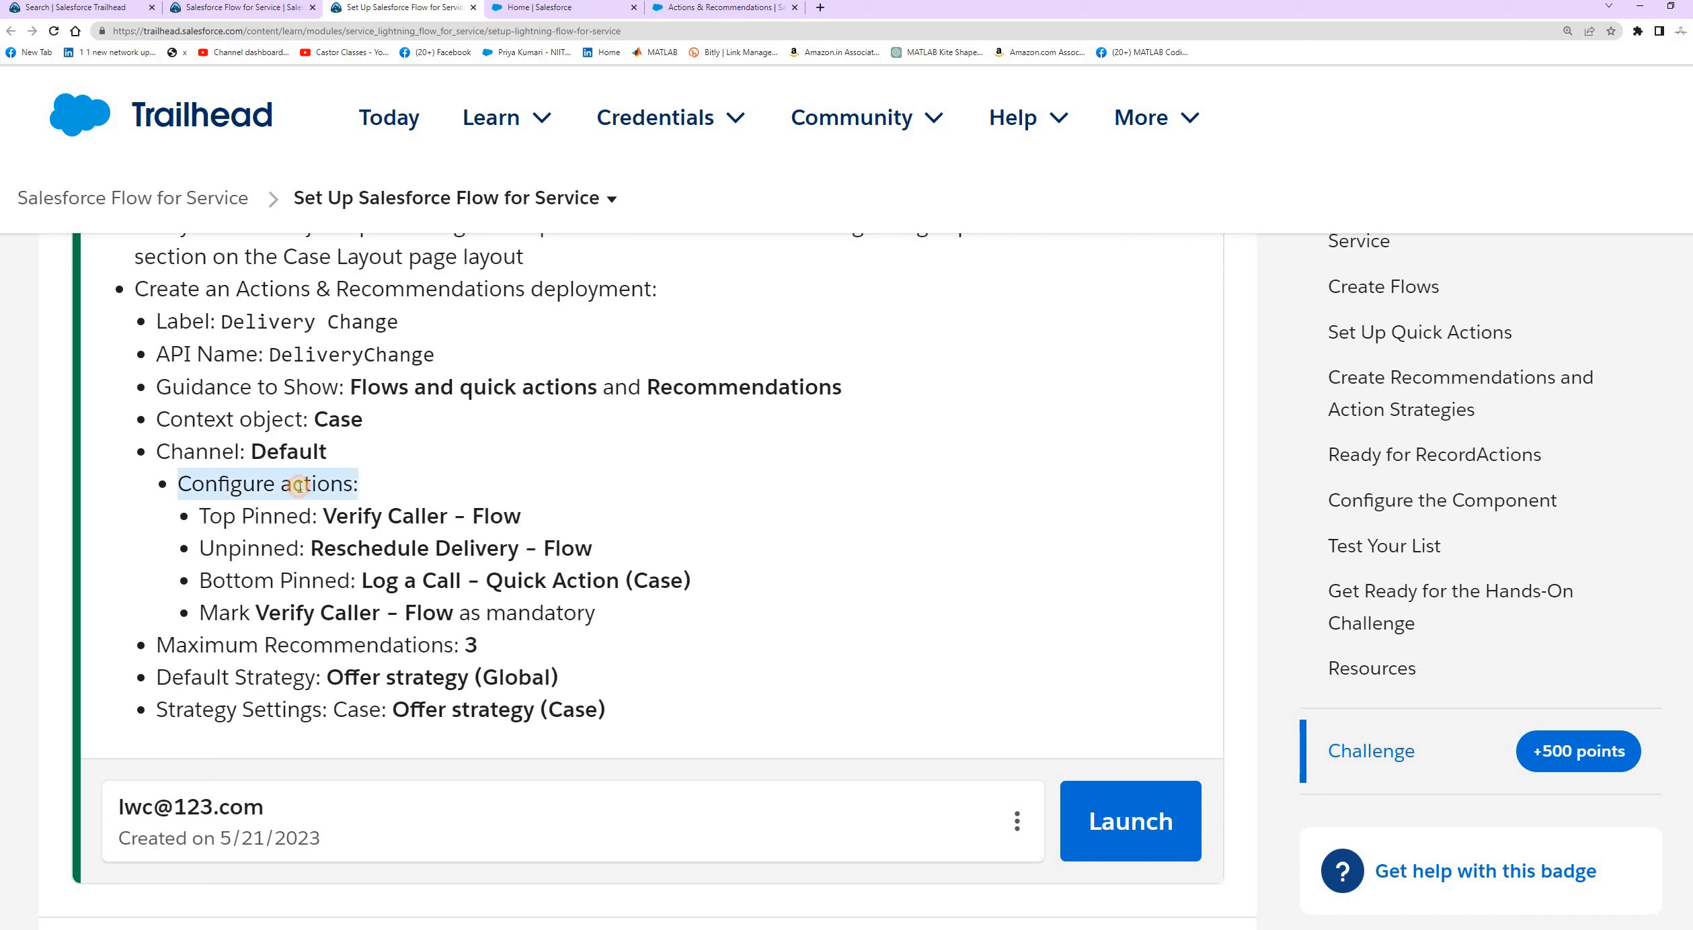
pyautogui.click(276, 506)
pyautogui.moveTo(210, 515); pyautogui.dragTo(586, 613)
pyautogui.click(466, 482)
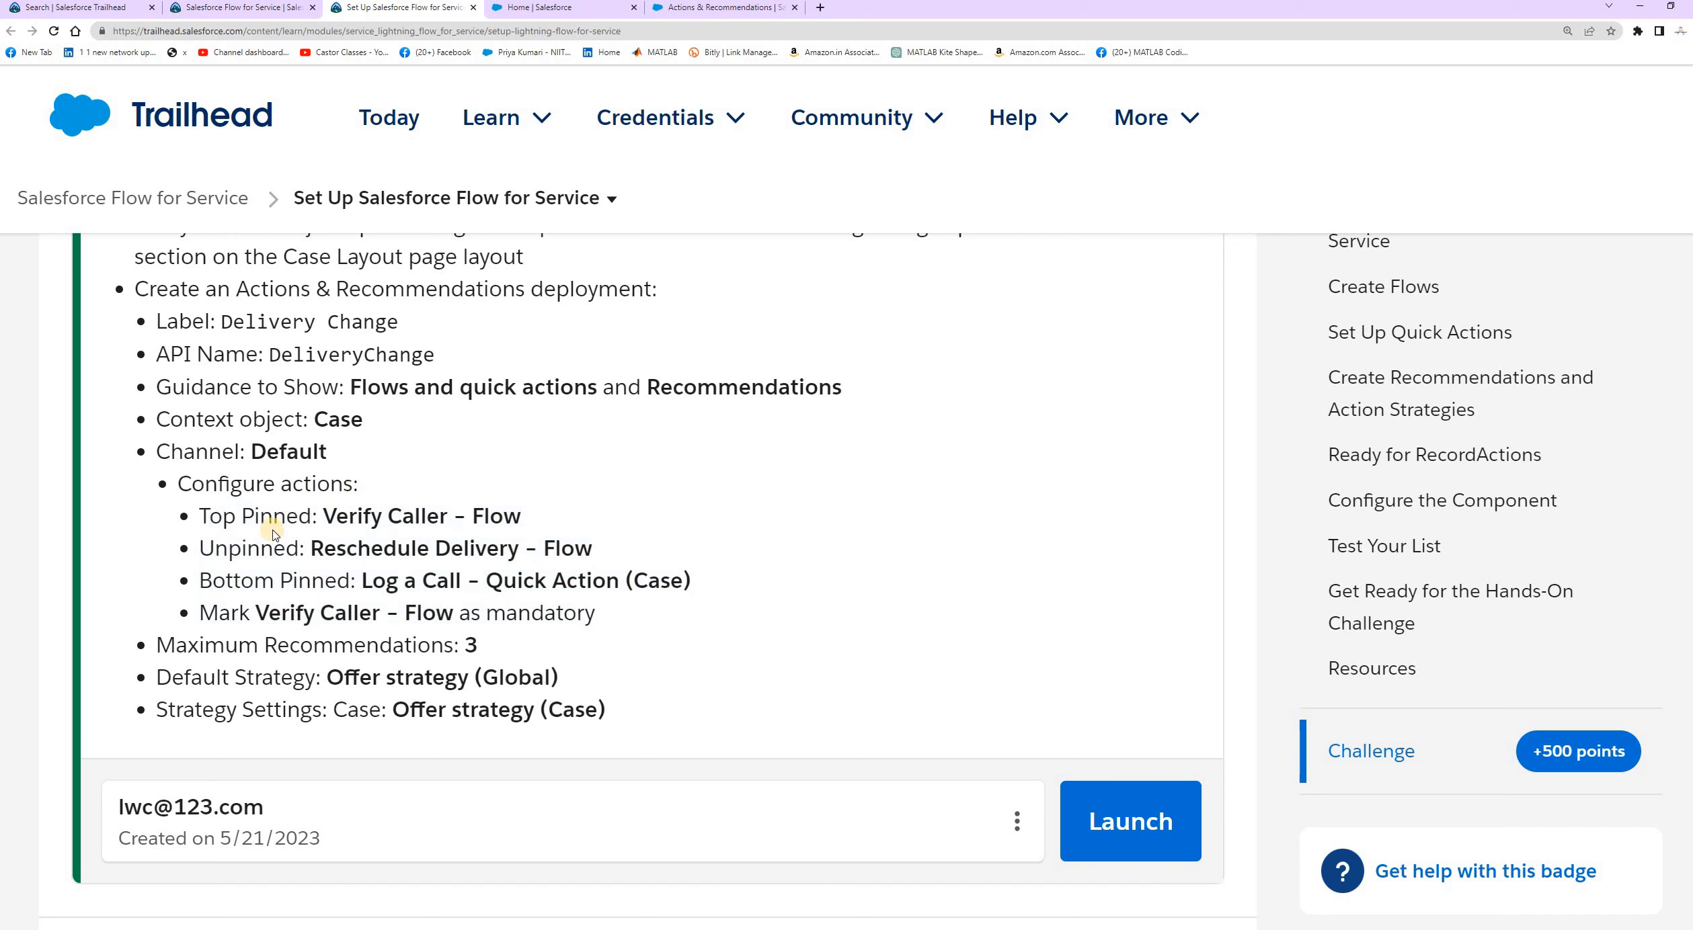
pyautogui.moveTo(179, 485); pyautogui.dragTo(358, 494)
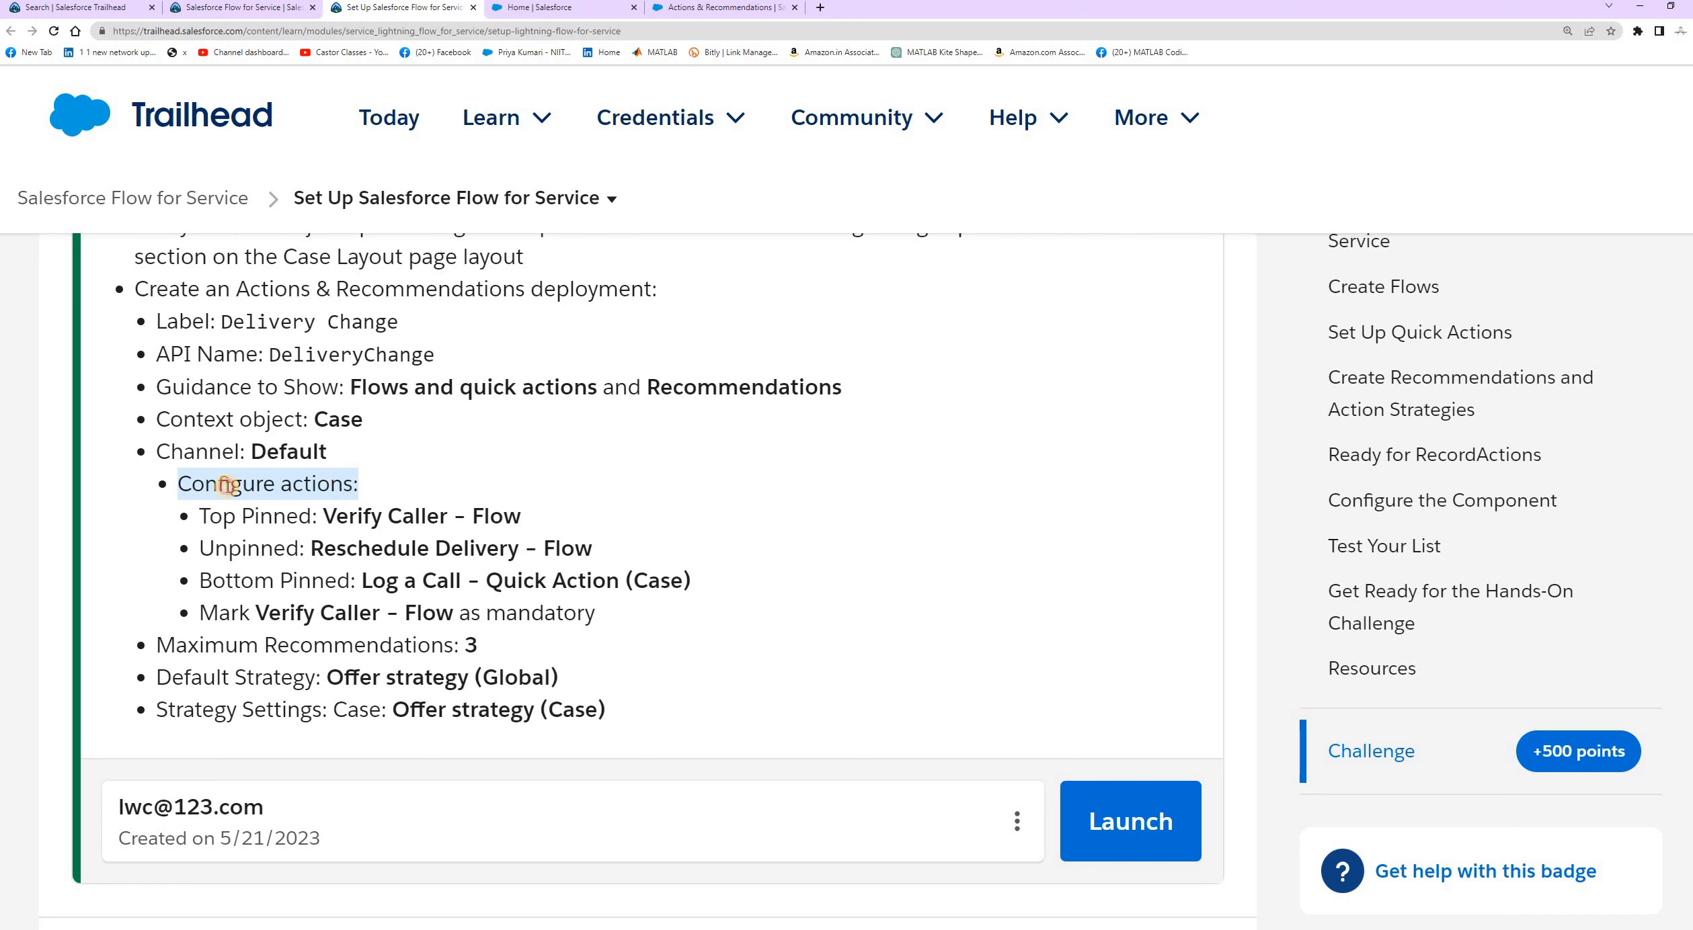
pyautogui.tripleClick(227, 487)
pyautogui.doubleClick(337, 477)
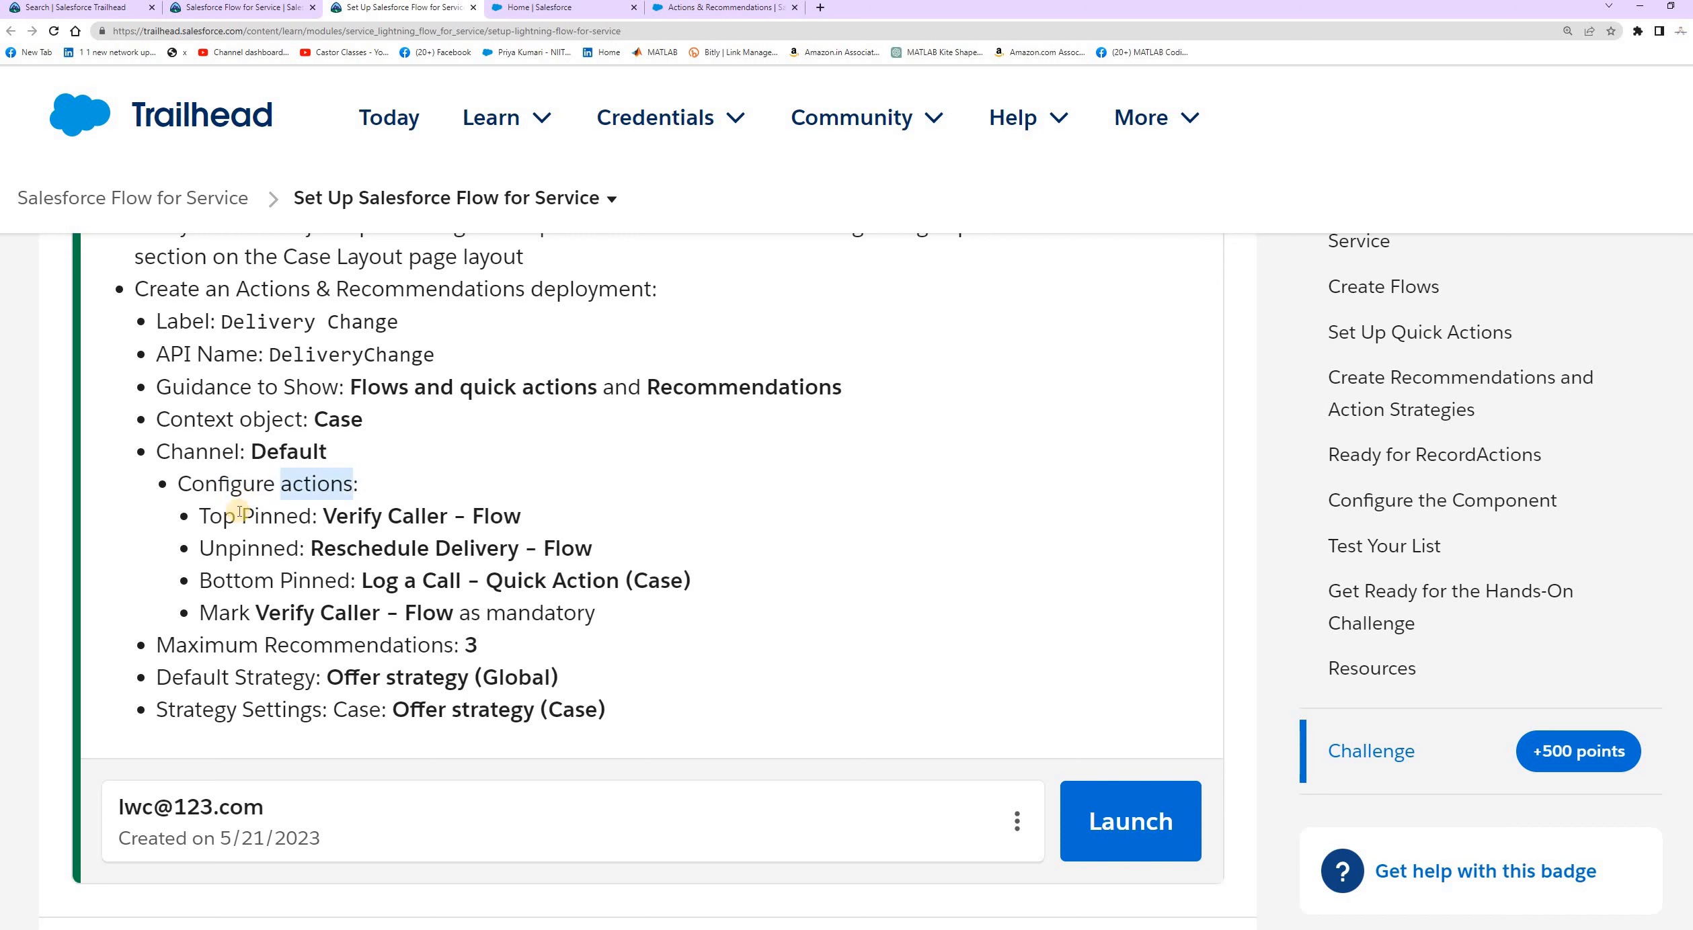
pyautogui.click(232, 518)
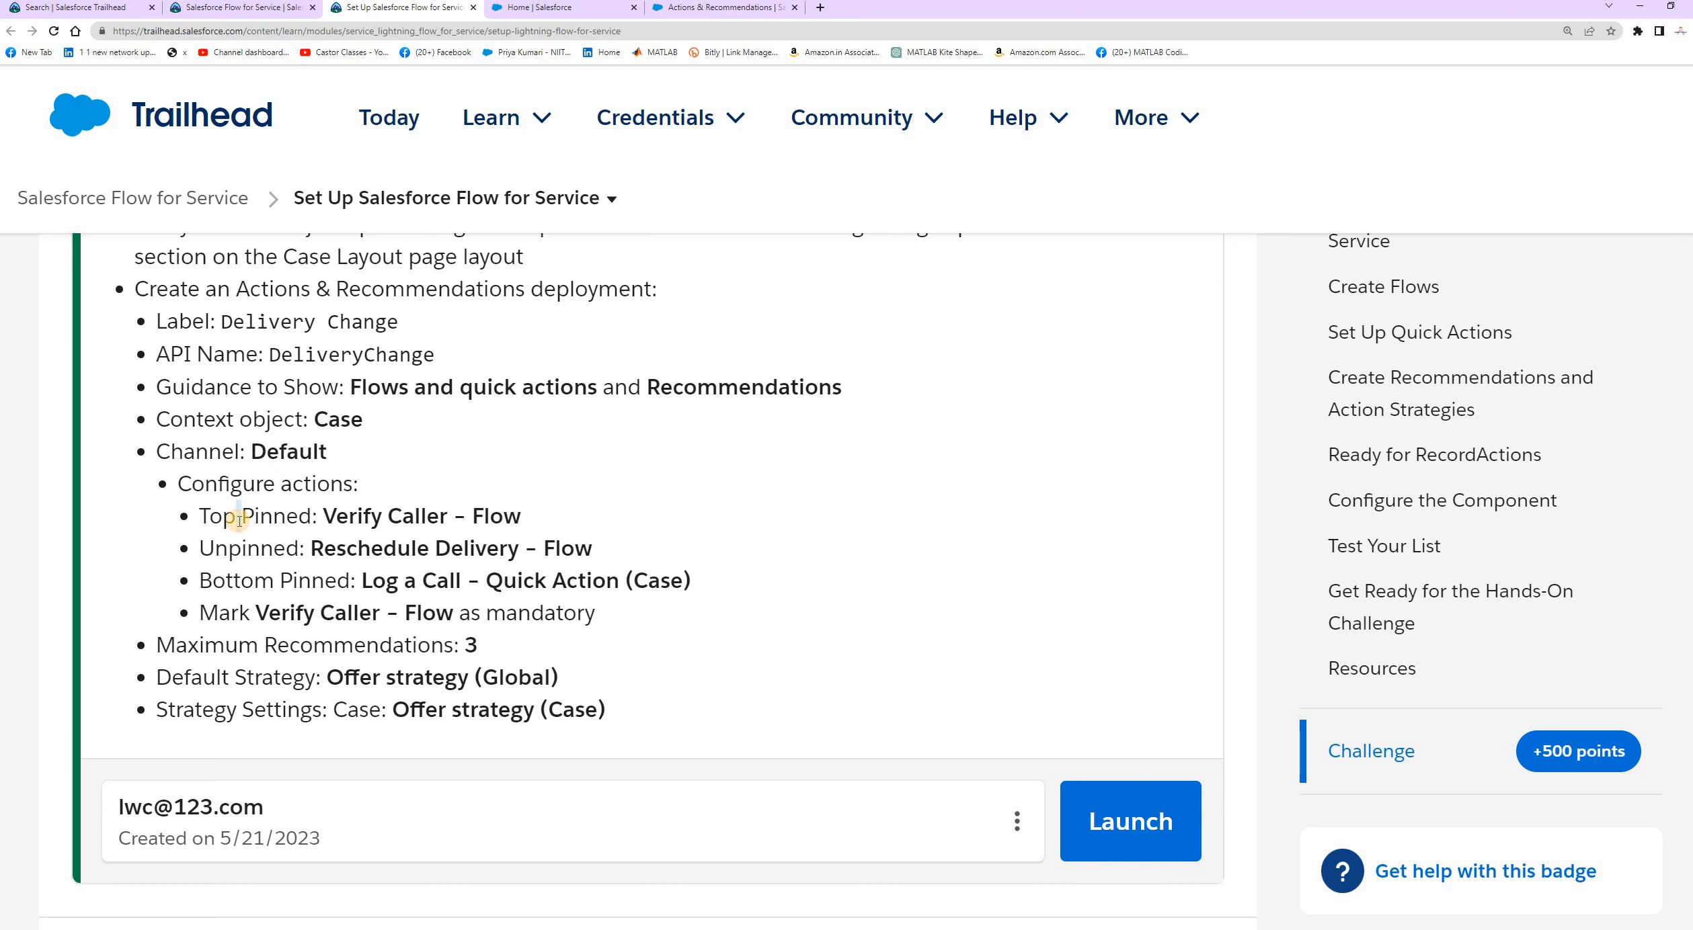
pyautogui.moveTo(324, 516); pyautogui.dragTo(531, 516)
pyautogui.click(689, 8)
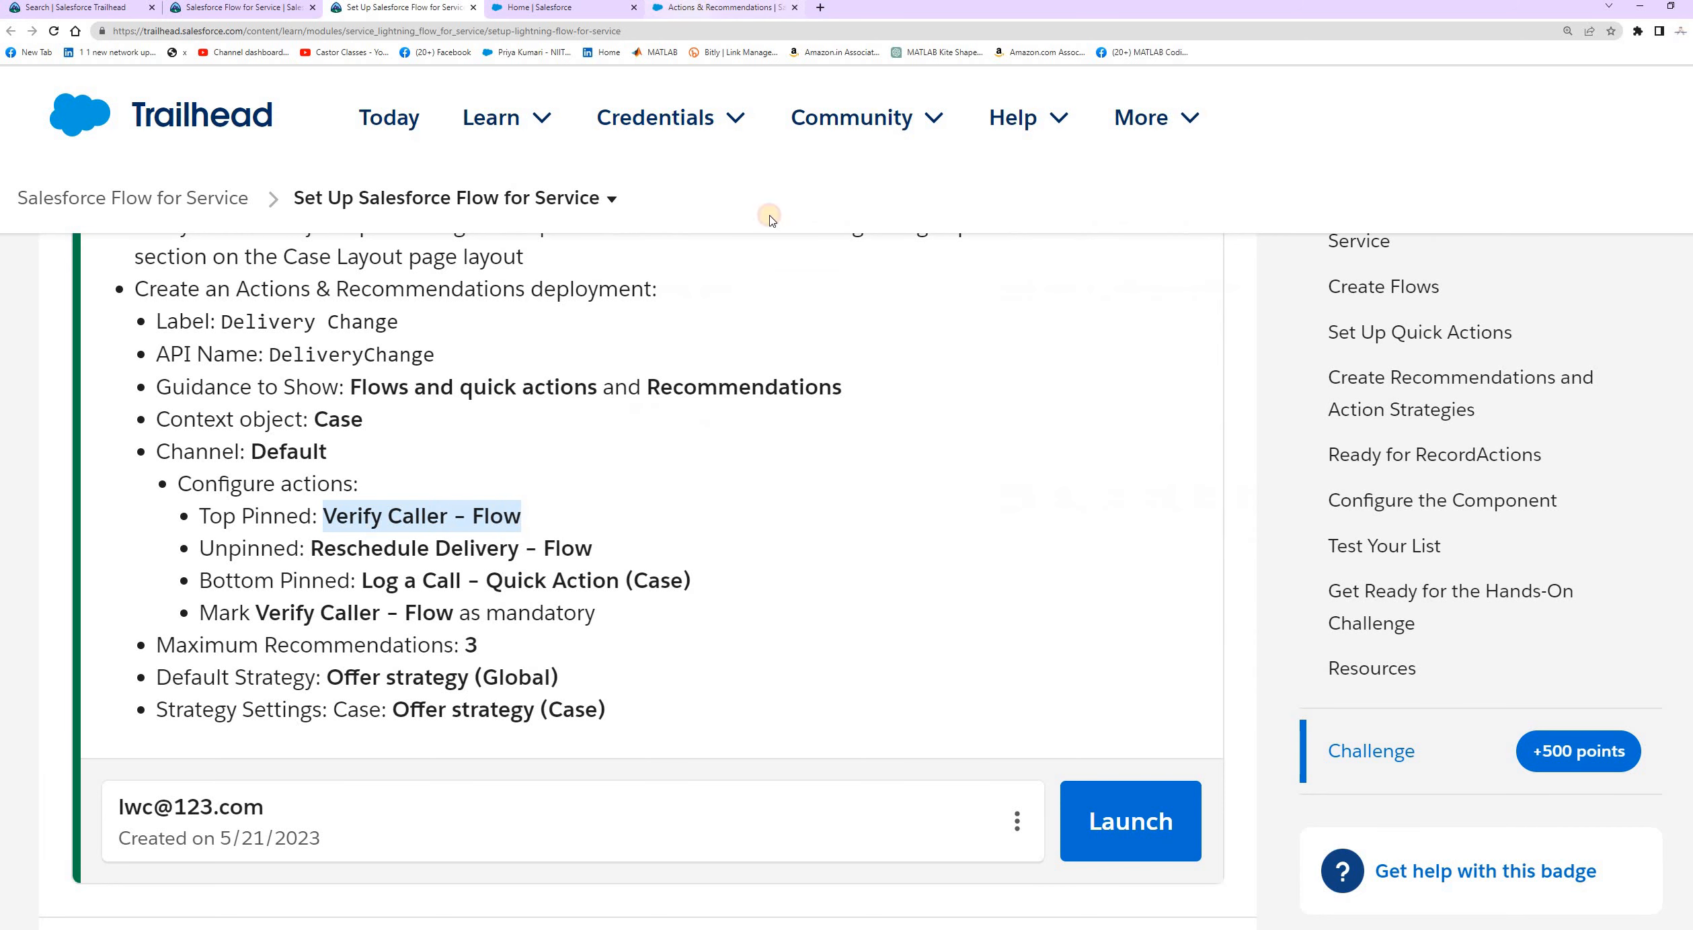
# Find the Verify Caller – Flow action required by the challenge and add it to the Default channel's Top Pinned region
pyautogui.moveTo(707, 330); pyautogui.dragTo(1151, 447)
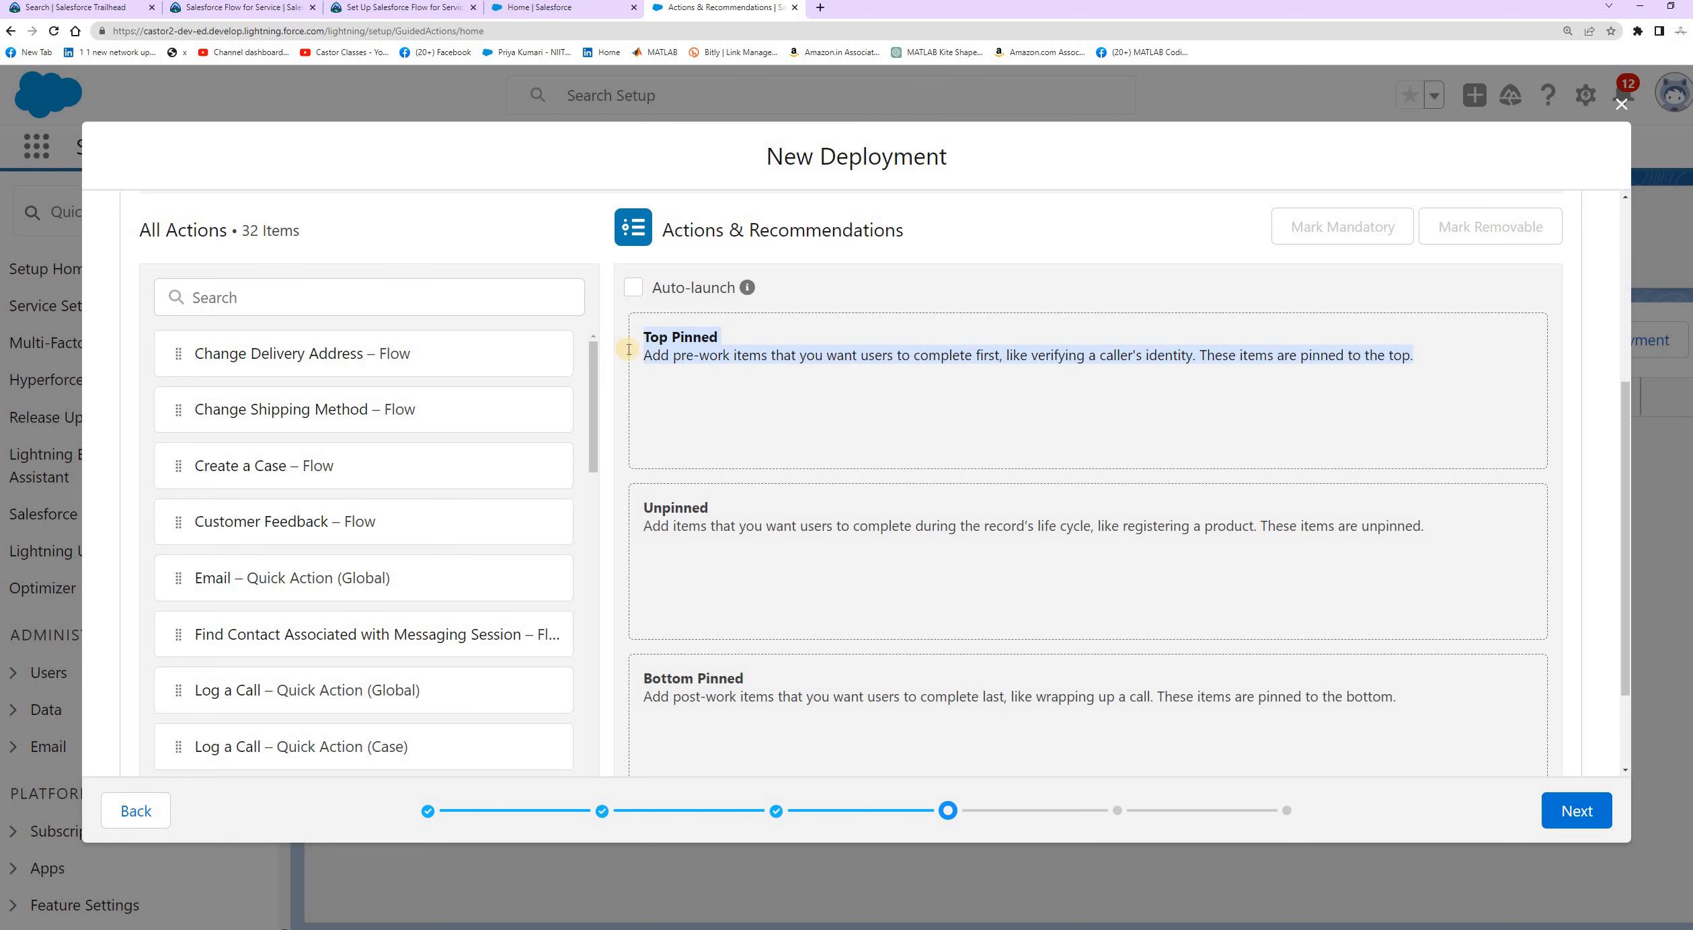
pyautogui.click(443, 11)
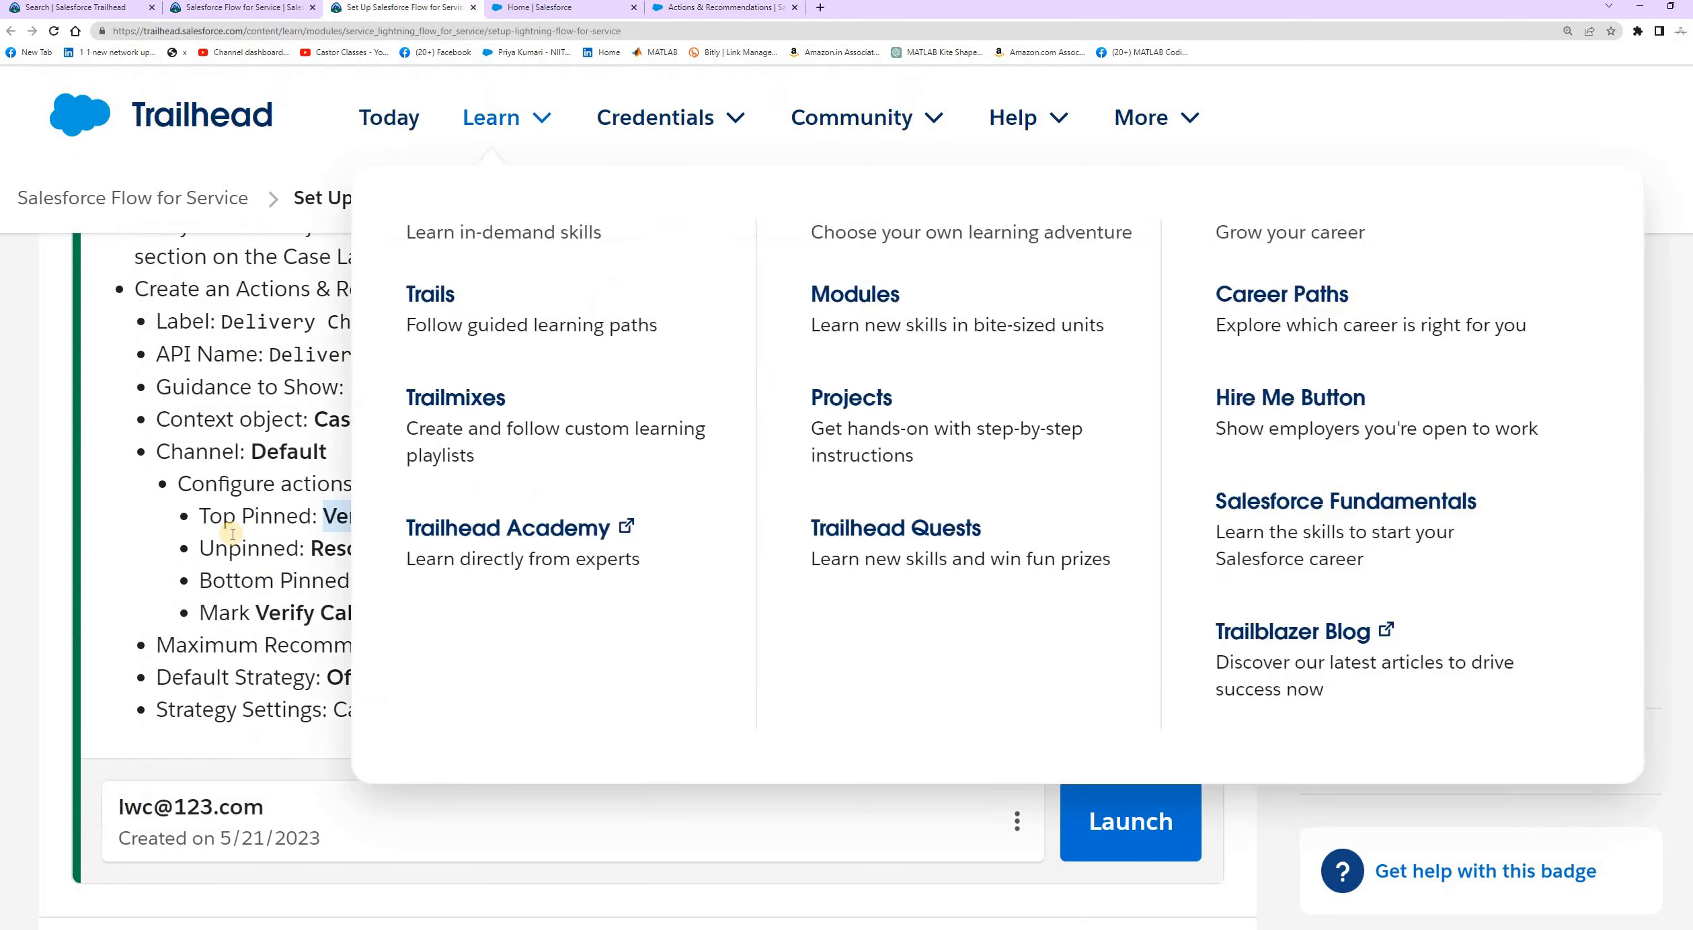
pyautogui.moveTo(447, 517); pyautogui.dragTo(323, 512)
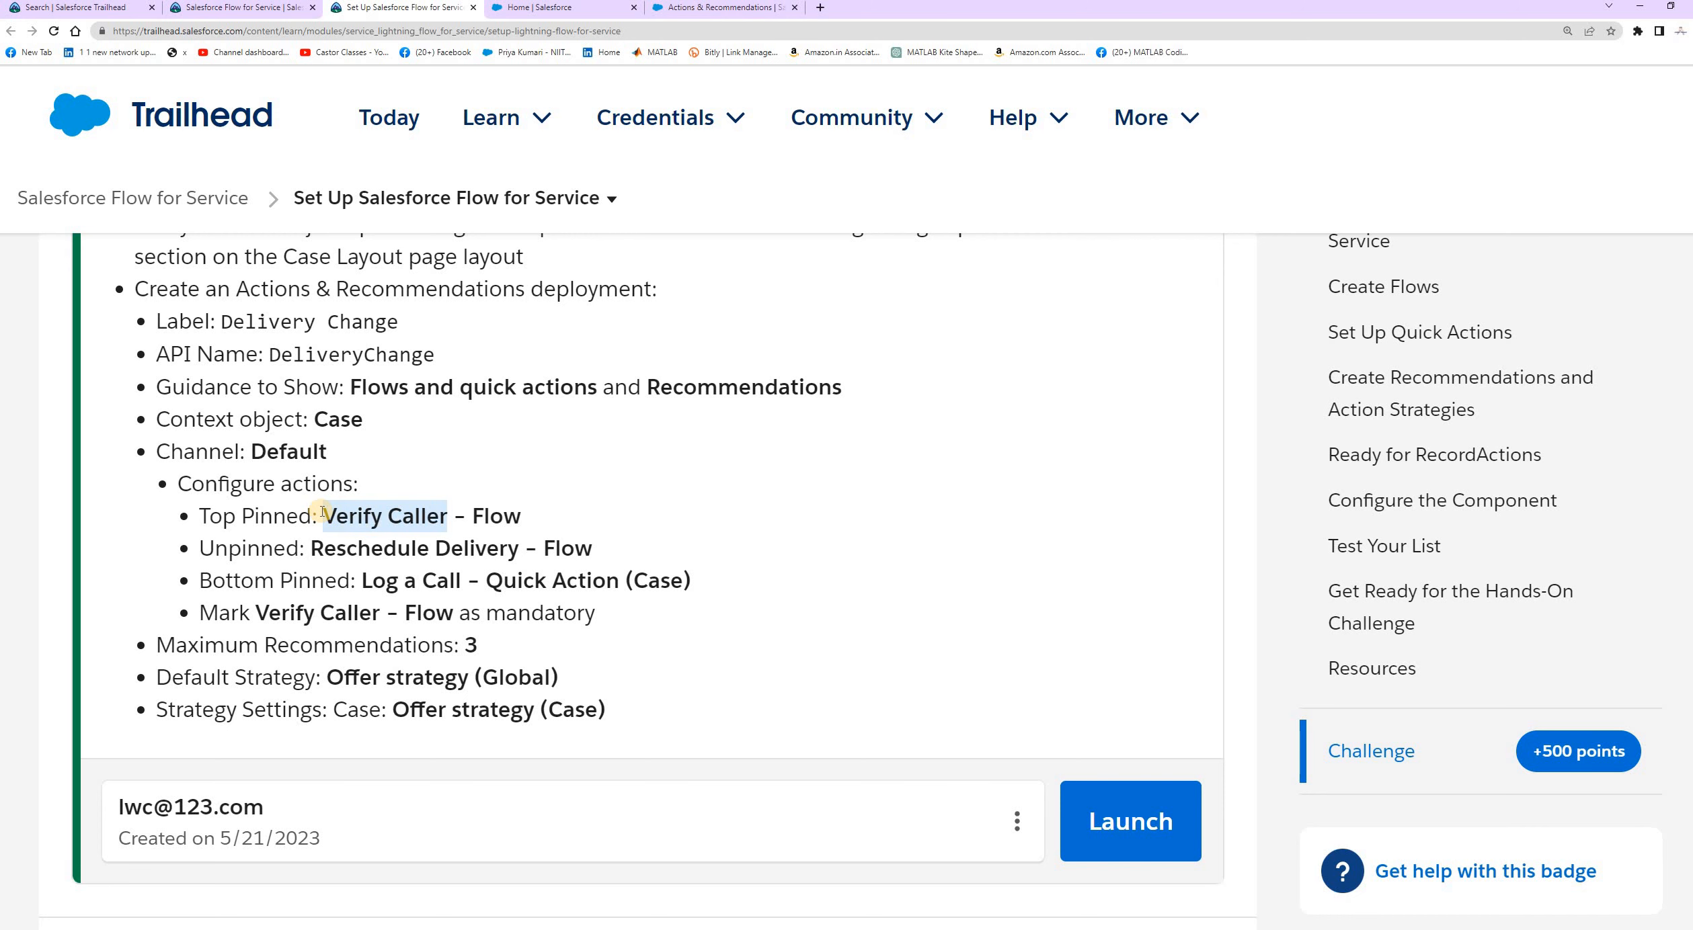
pyautogui.click(703, 12)
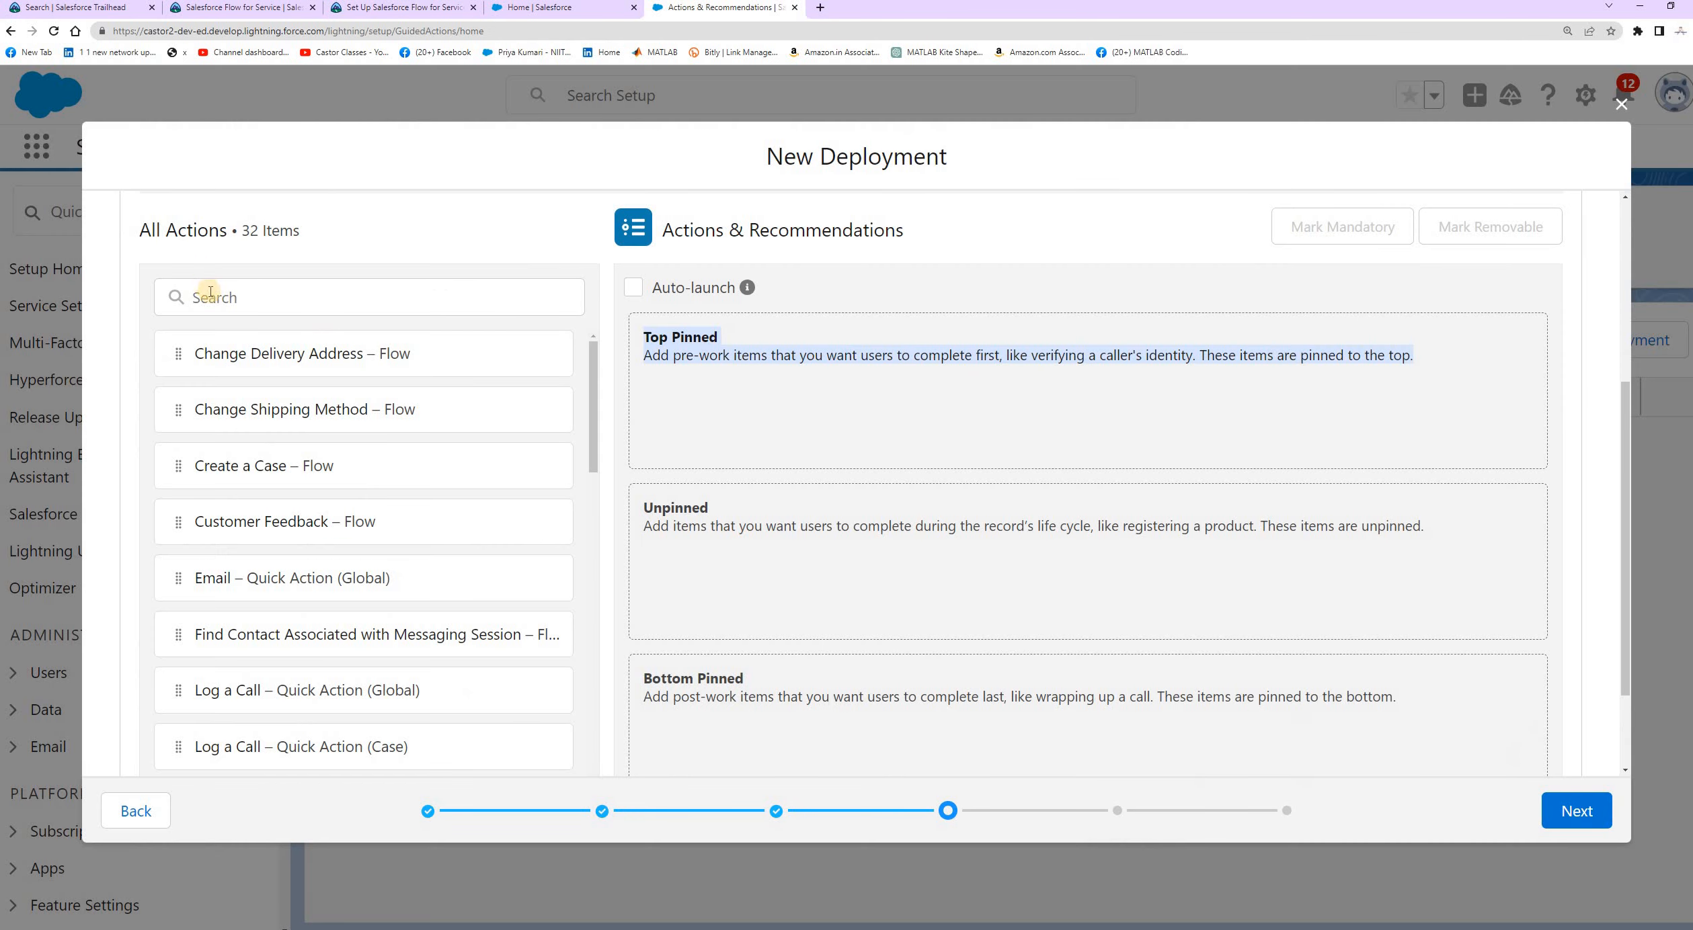
pyautogui.click(213, 294)
pyautogui.write('Verify Caller')
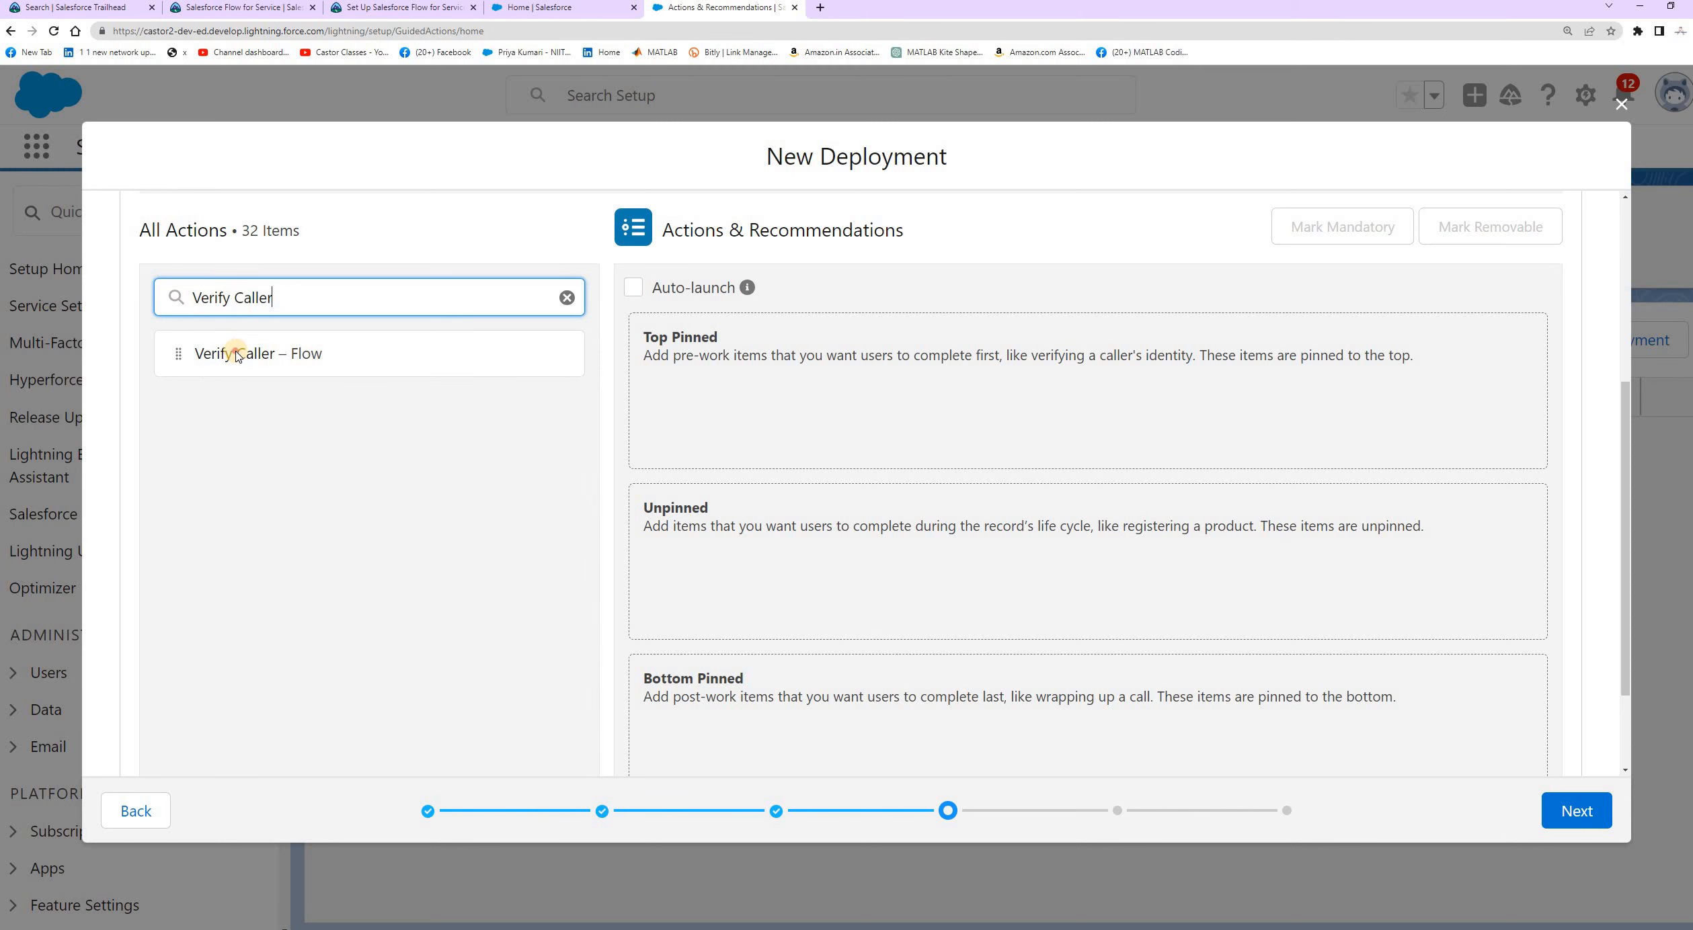
pyautogui.moveTo(237, 356); pyautogui.dragTo(793, 403)
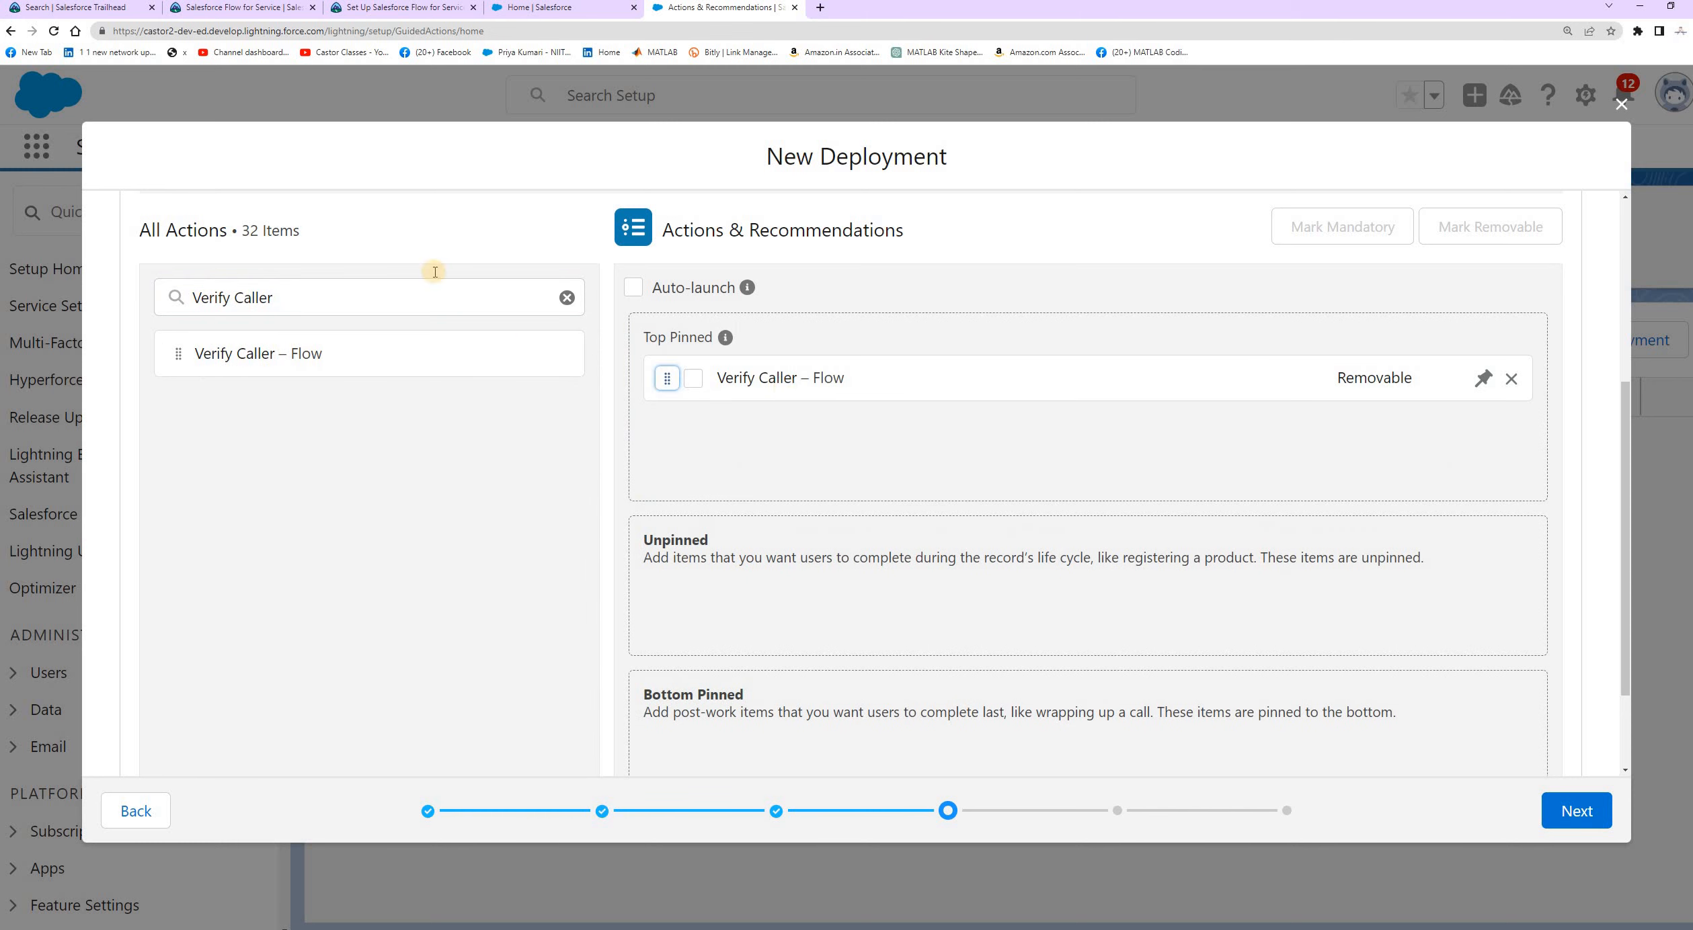
# Look up the challenge's Unpinned action and add Reschedule Delivery – Flow to the deployment's Unpinned region
pyautogui.click(386, 8)
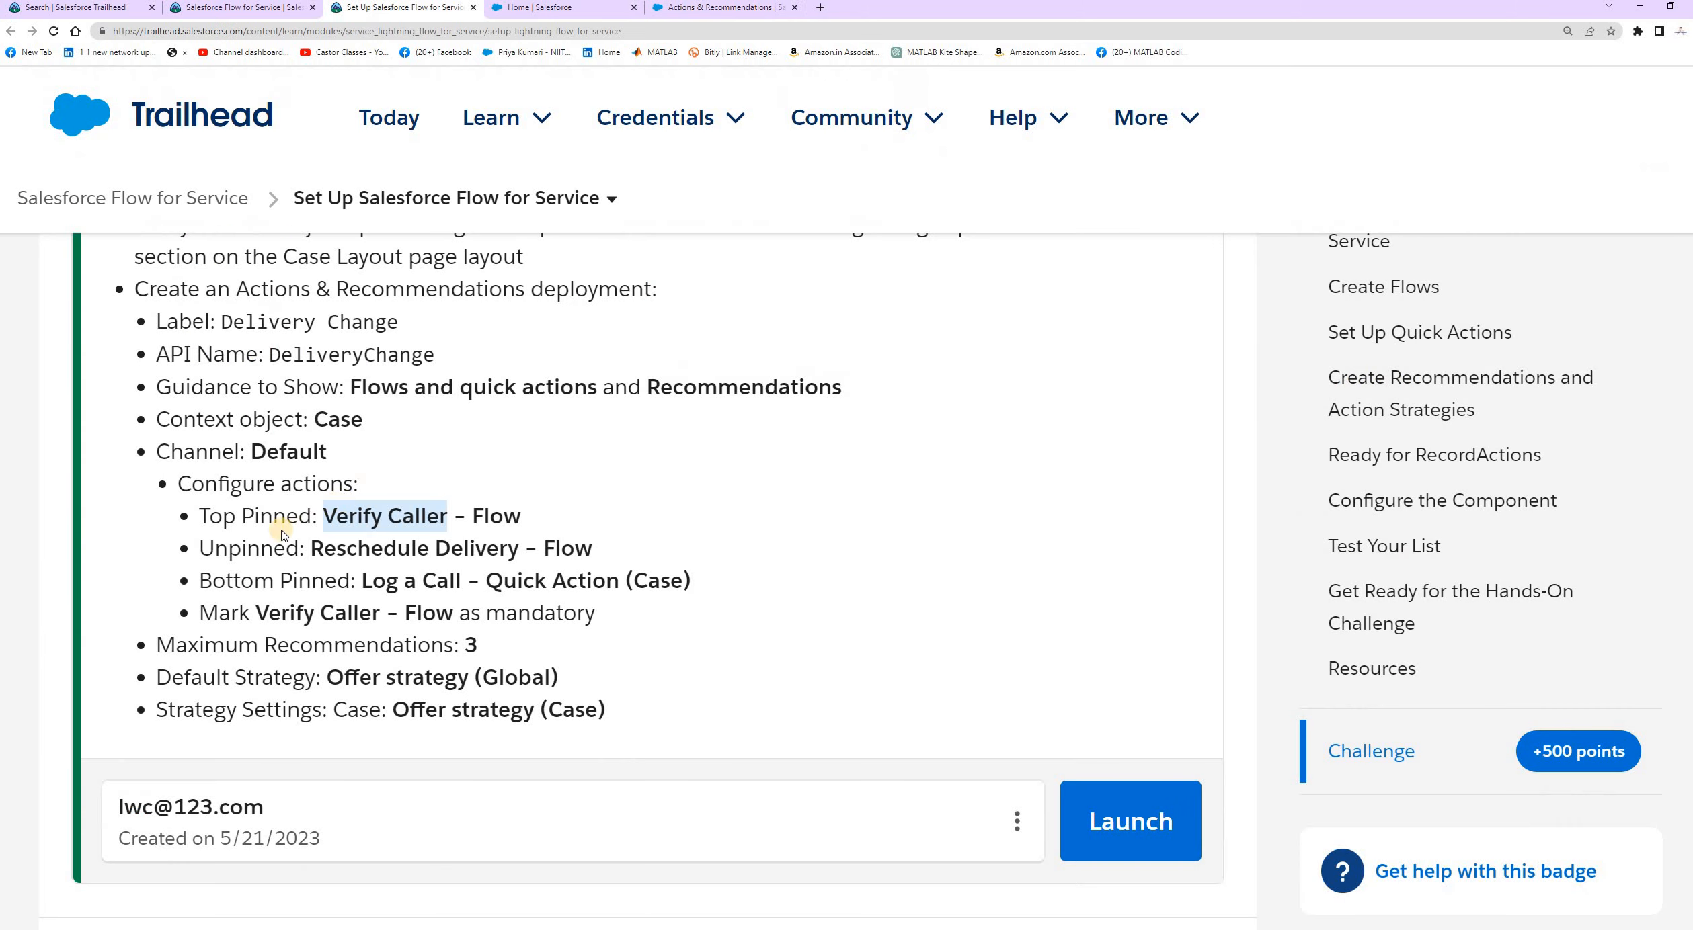
pyautogui.click(220, 546)
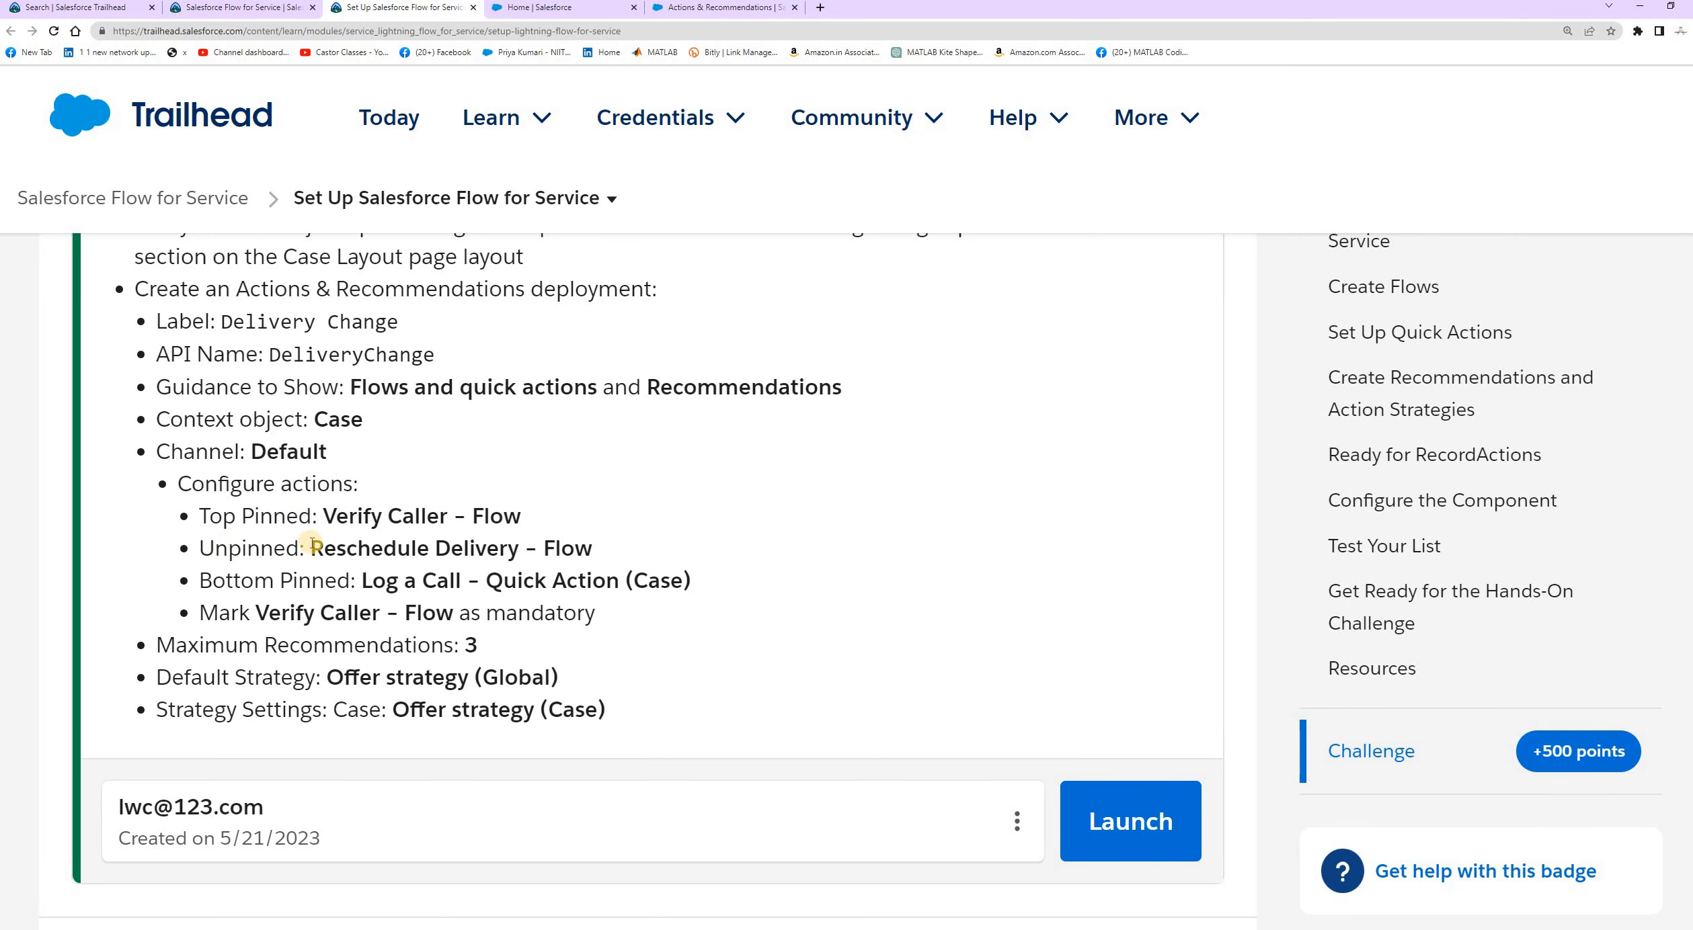
pyautogui.doubleClick(425, 549)
pyautogui.moveTo(510, 552); pyautogui.dragTo(516, 550)
pyautogui.hotkey('ctrl', 'c')
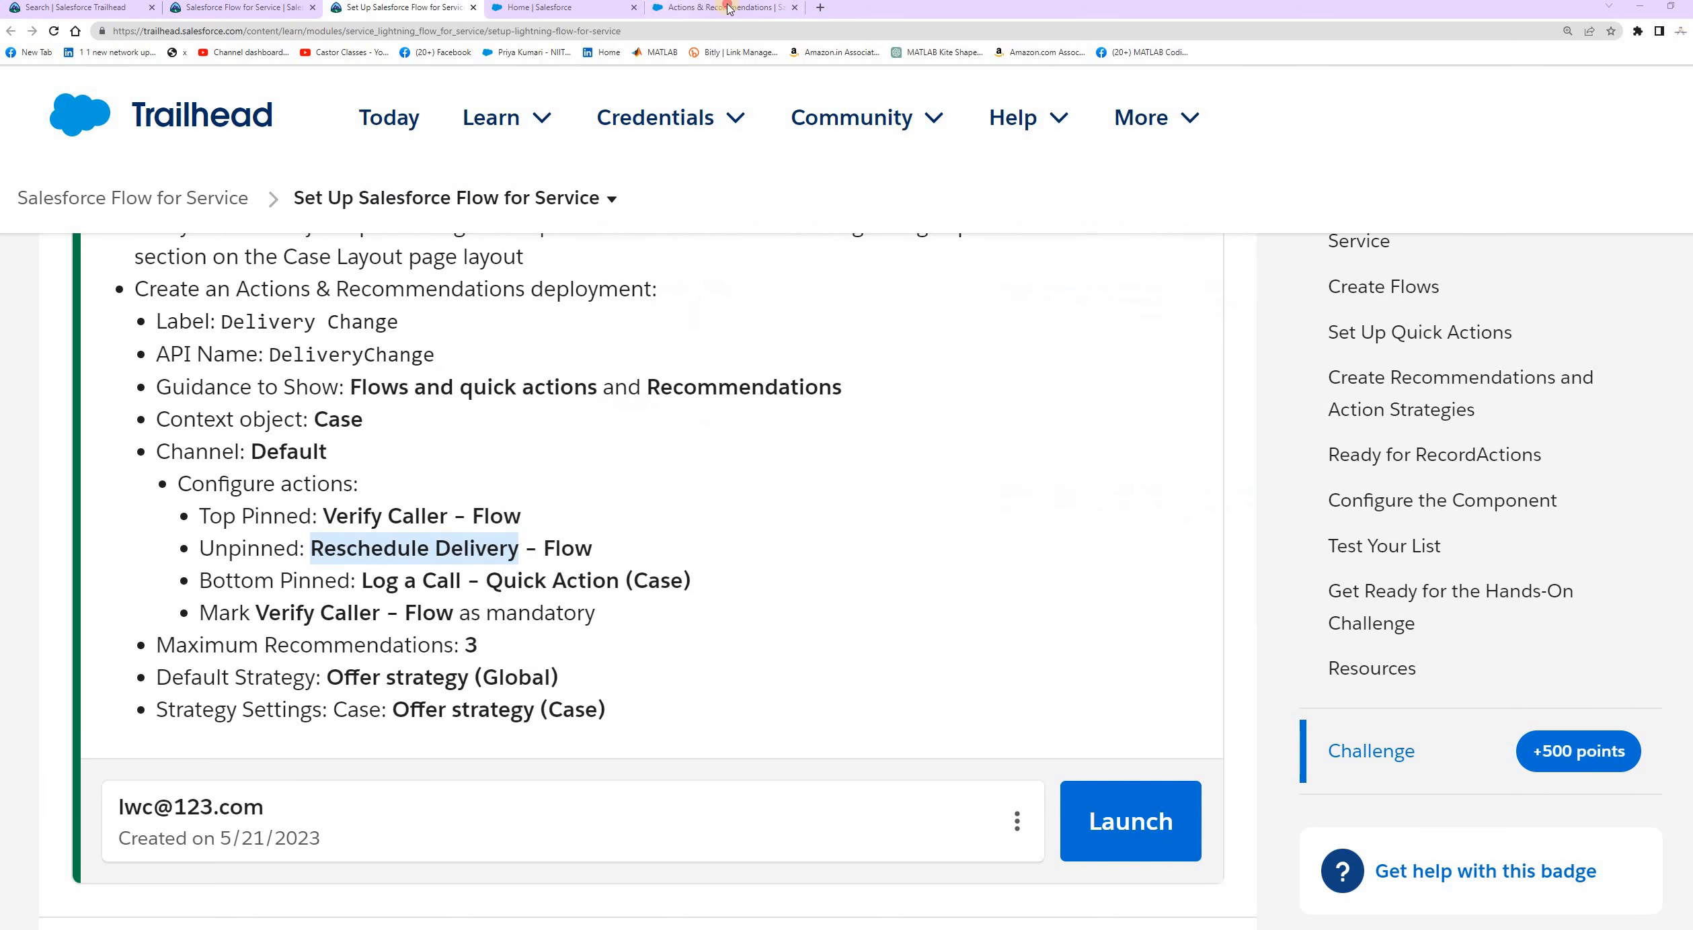
pyautogui.click(728, 8)
pyautogui.click(568, 300)
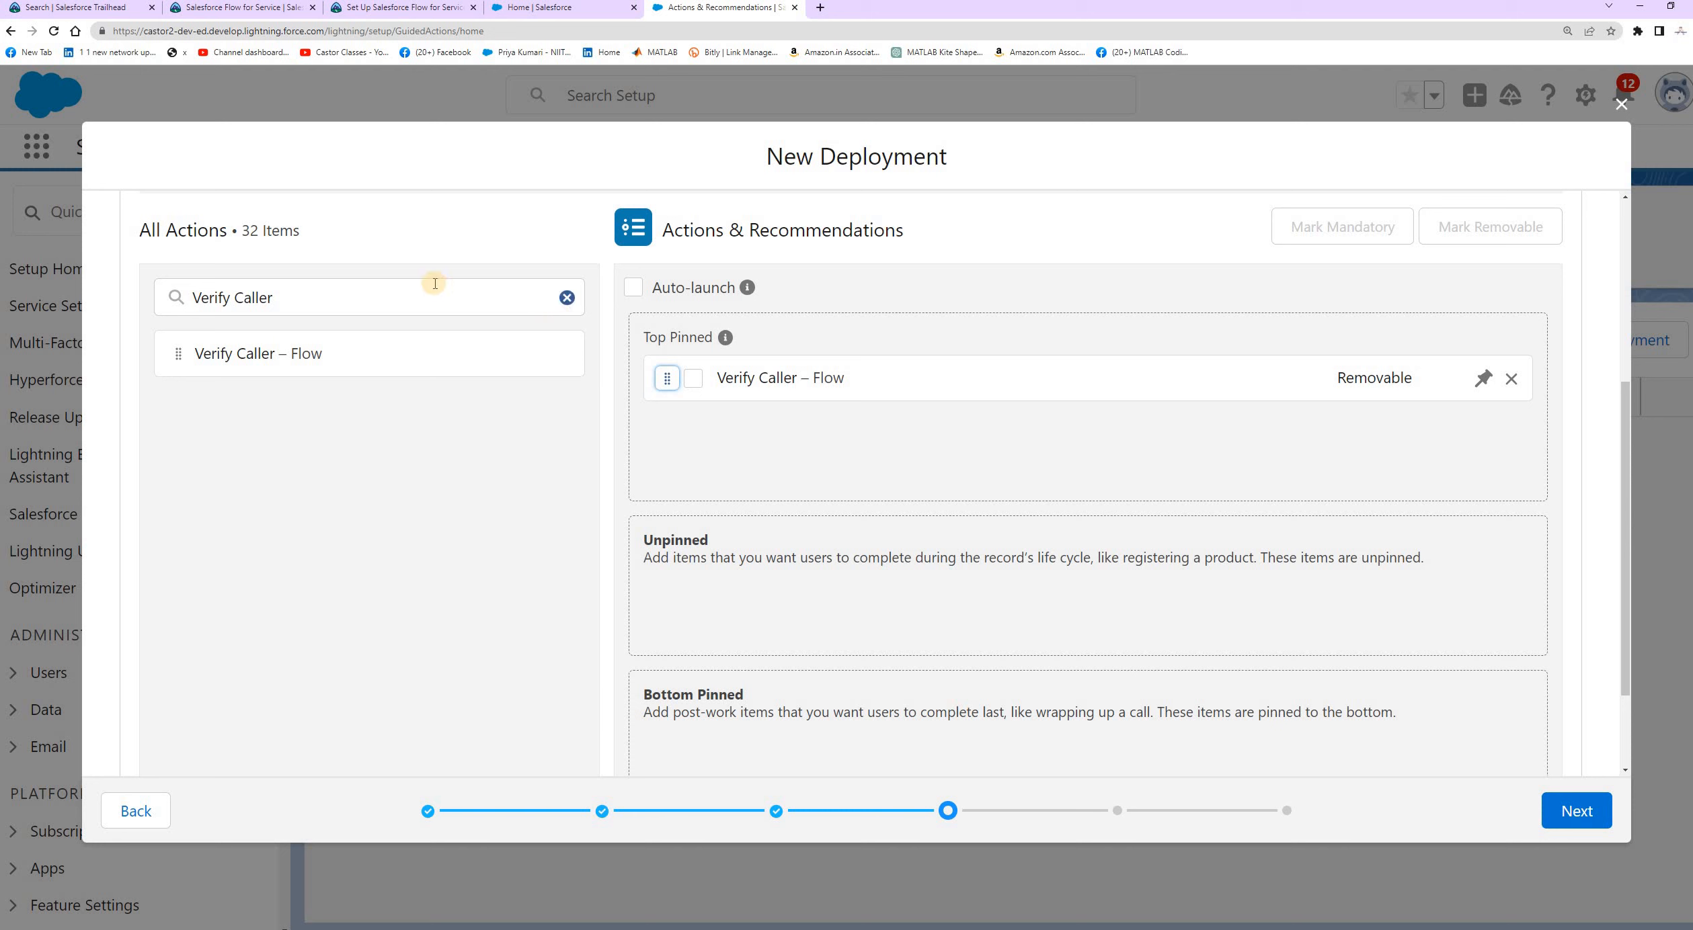
pyautogui.hotkey('ctrl', 'v')
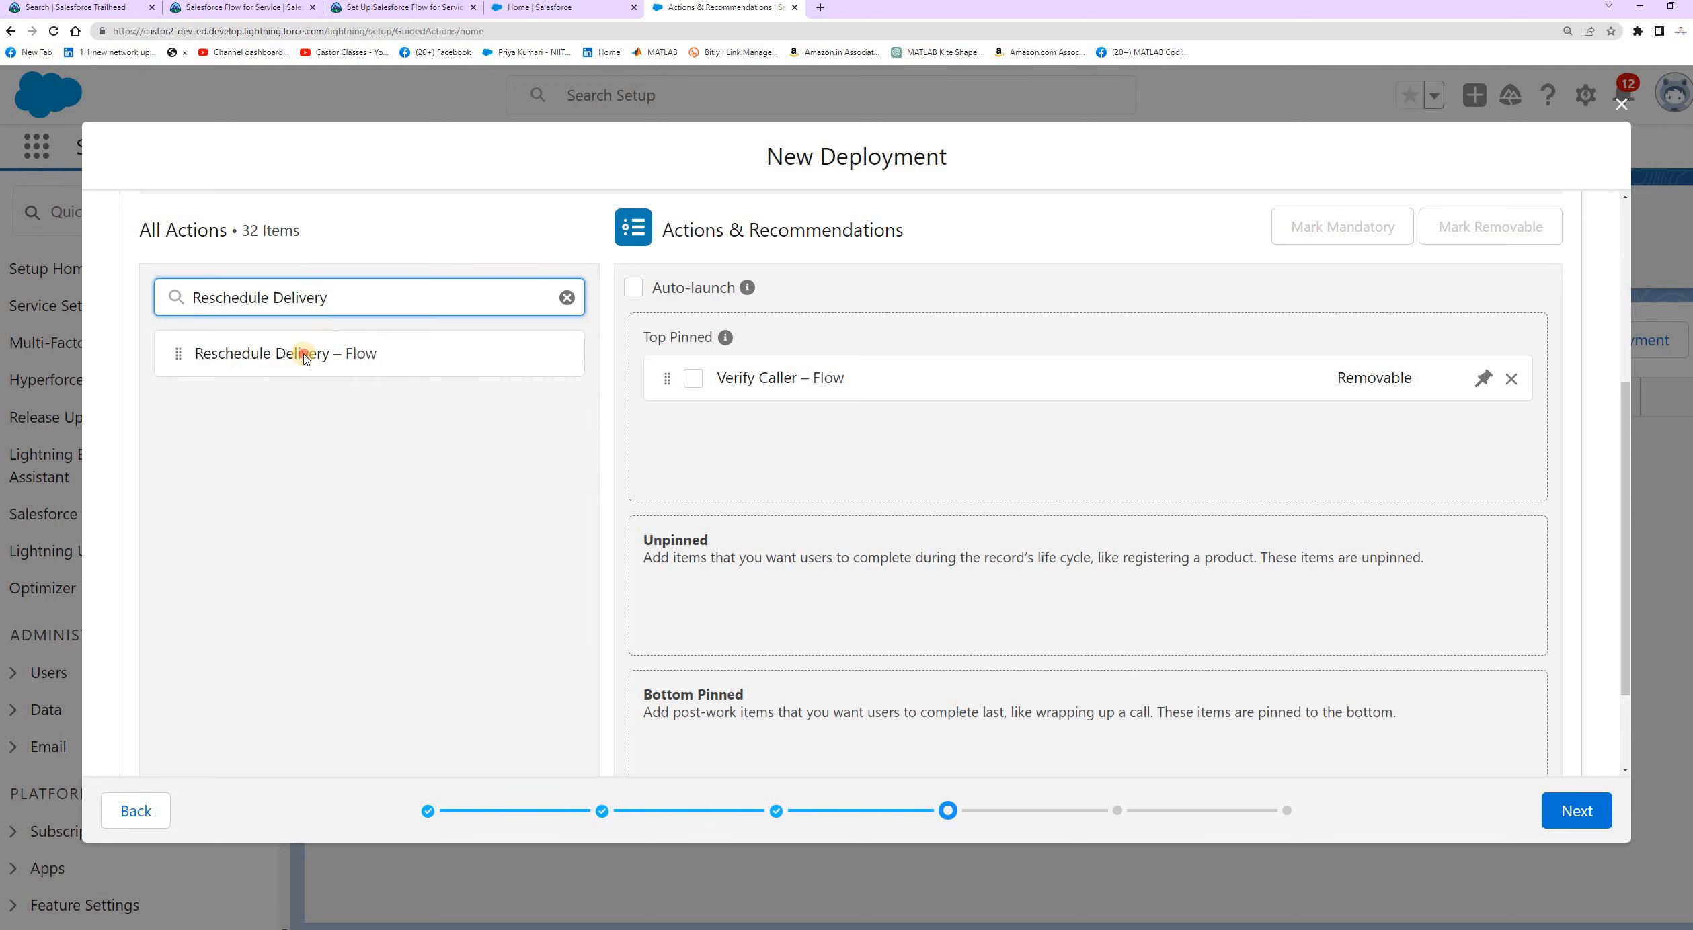
pyautogui.moveTo(304, 358); pyautogui.dragTo(899, 598)
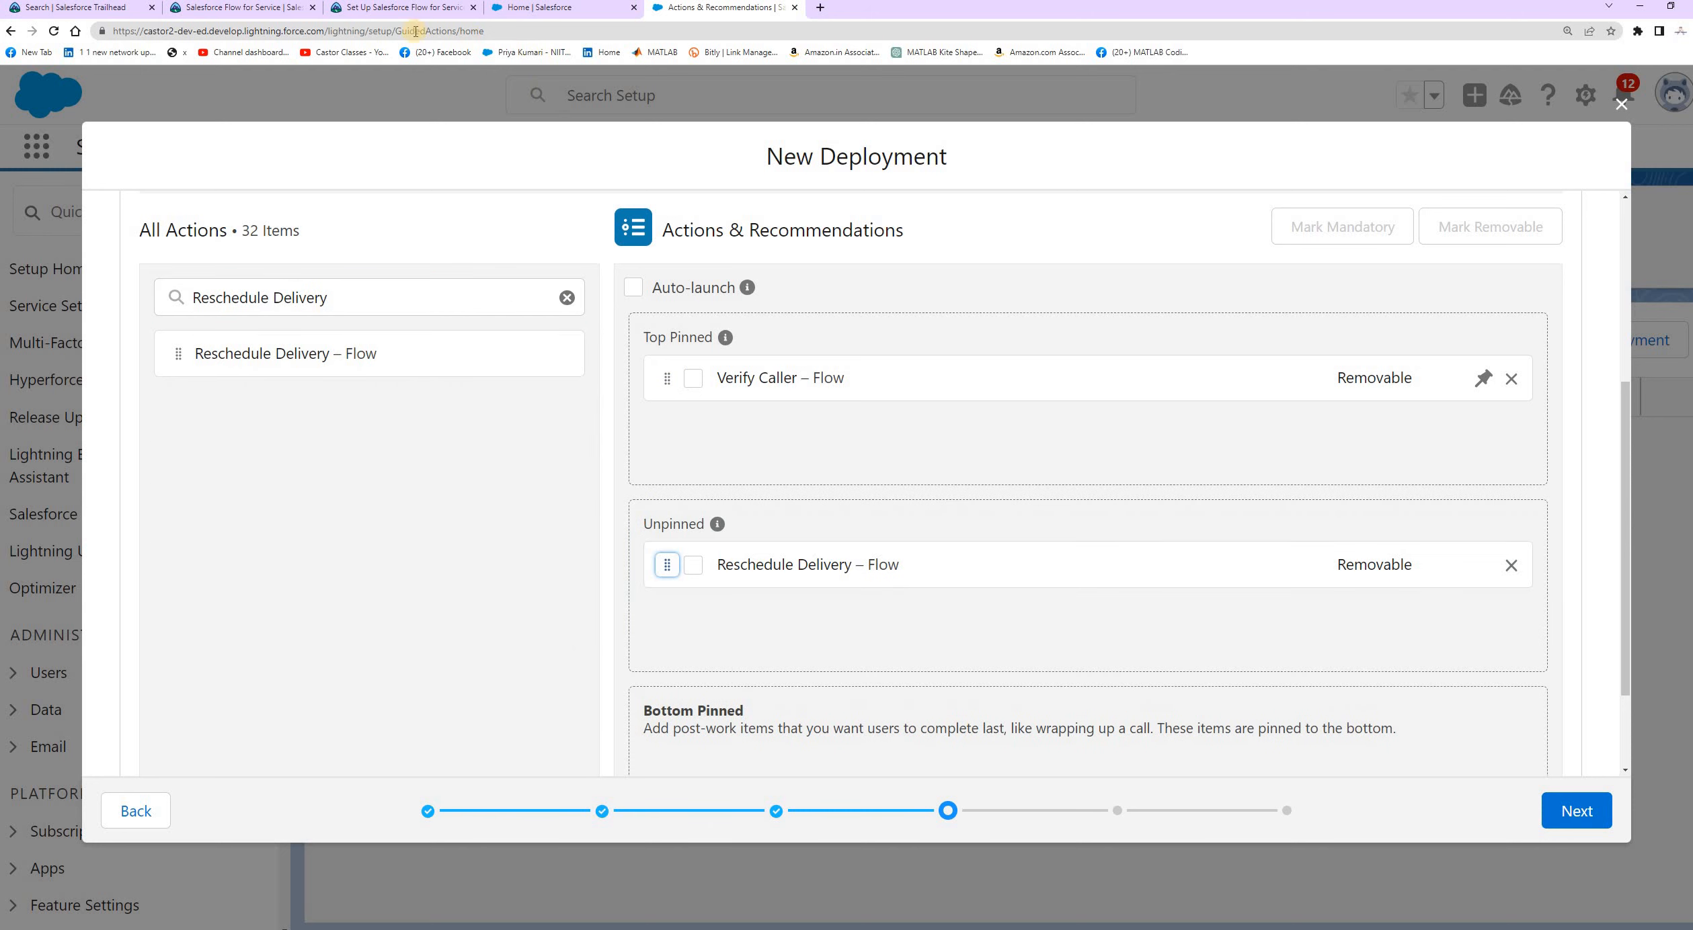
# Read the challenge's Bottom Pinned requirement and copy the action name Log a Call from it
pyautogui.click(402, 8)
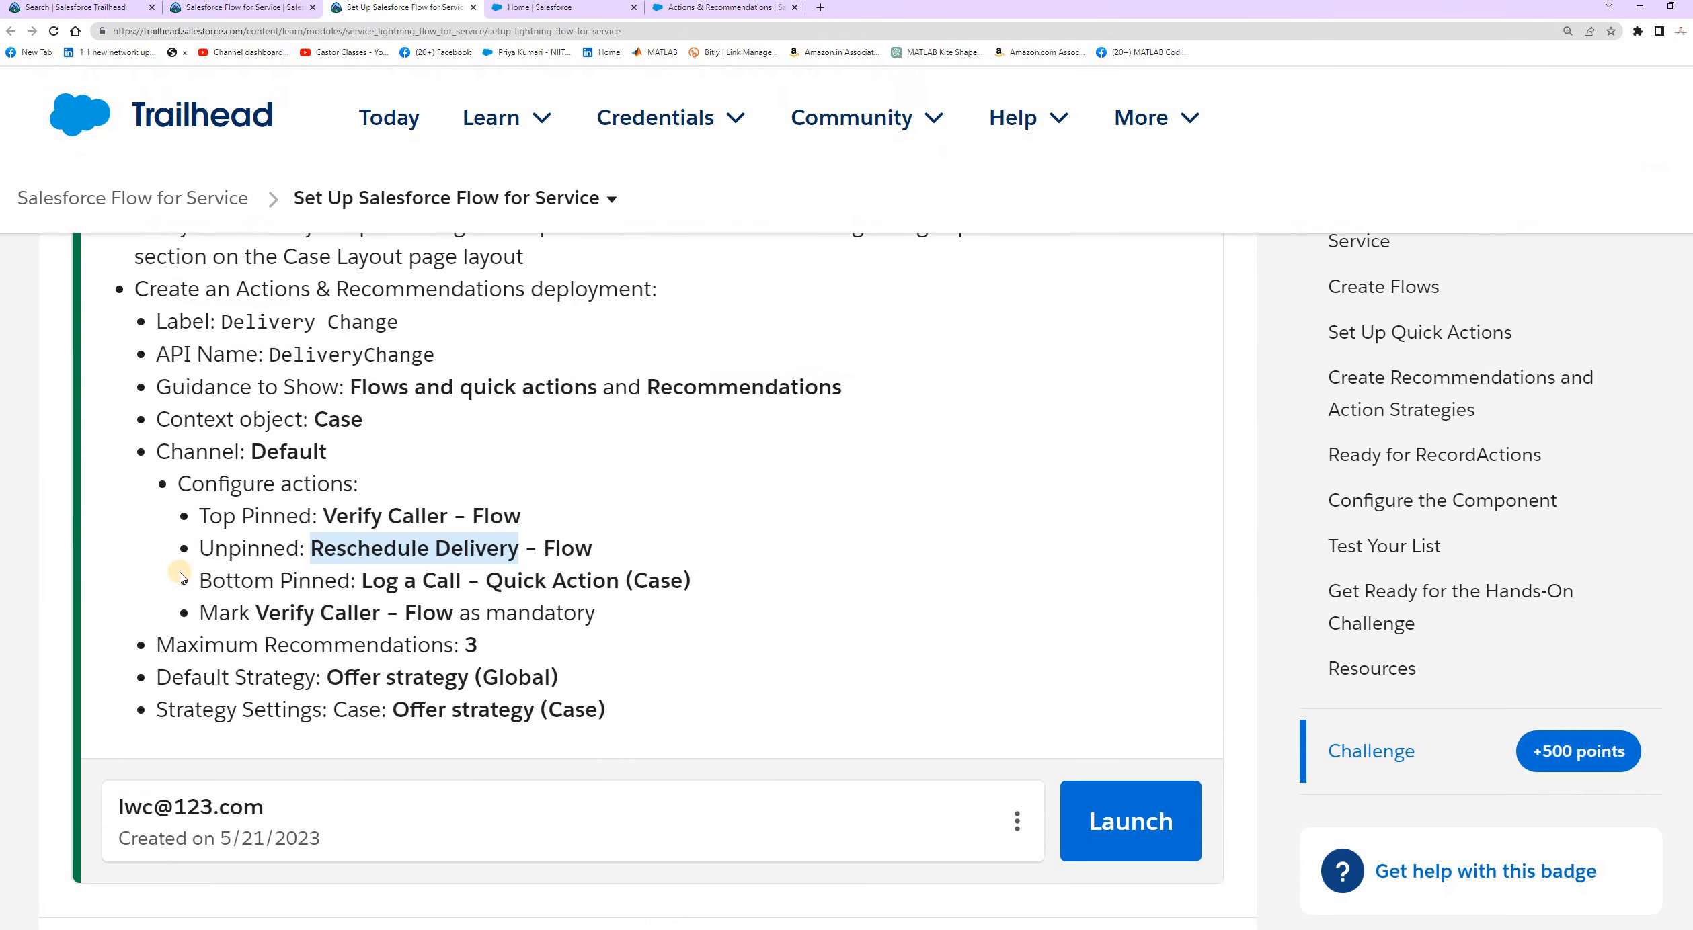
pyautogui.click(490, 585)
pyautogui.moveTo(200, 582); pyautogui.dragTo(491, 586)
pyautogui.click(375, 580)
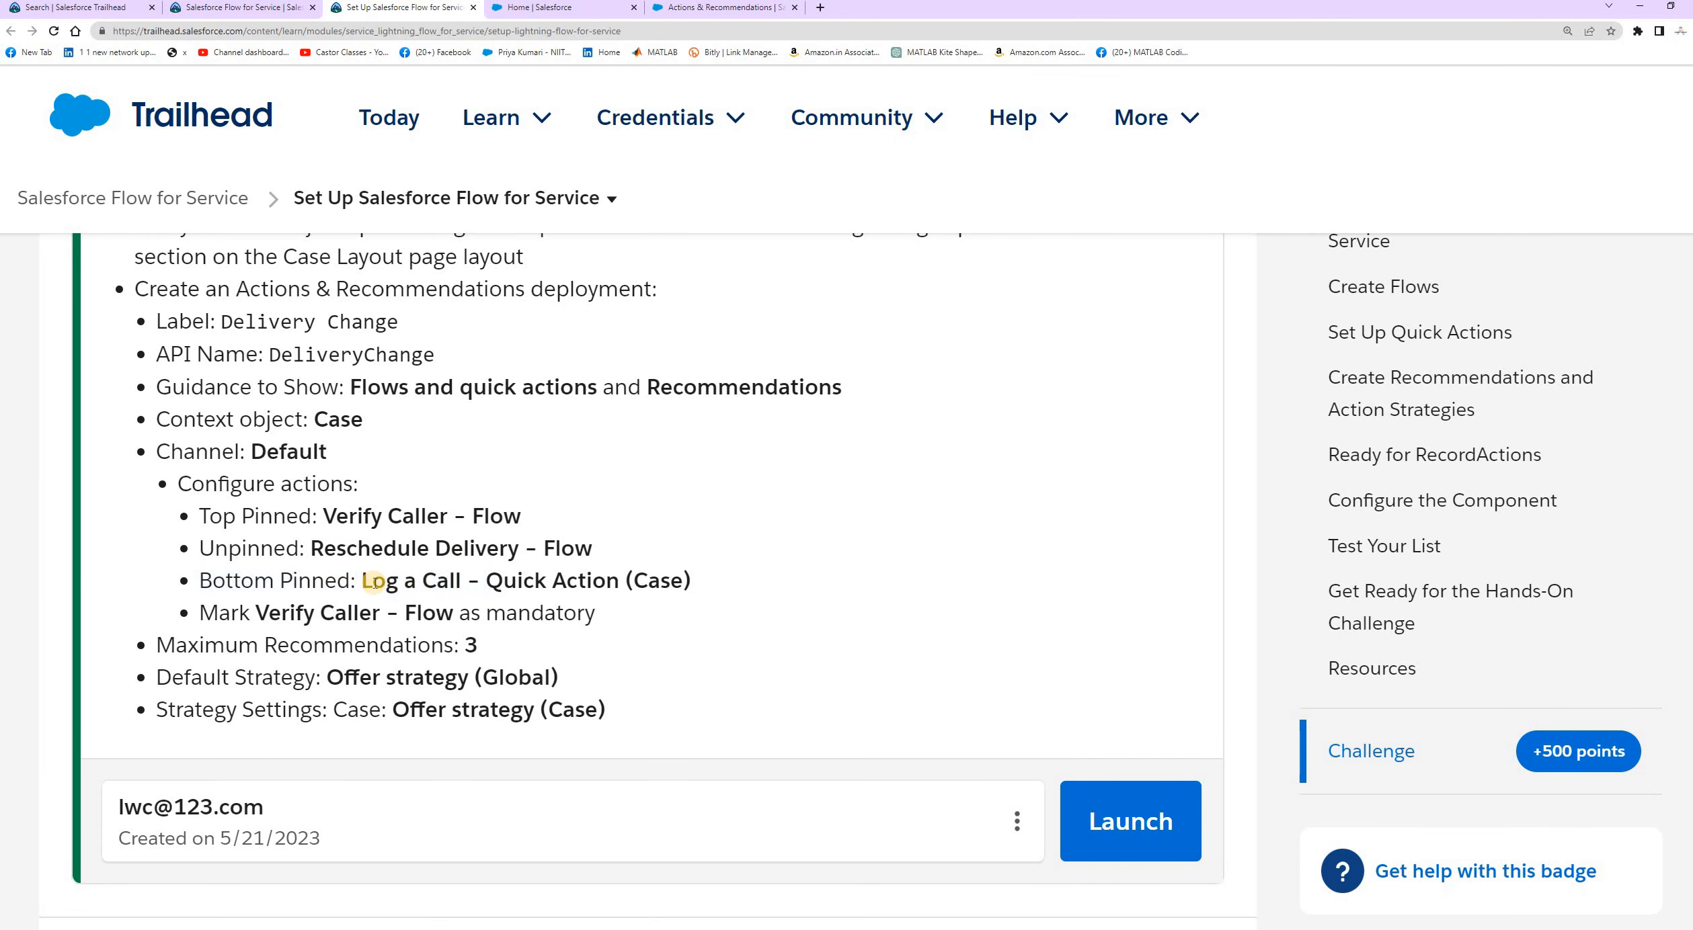
pyautogui.moveTo(363, 580); pyautogui.dragTo(697, 587)
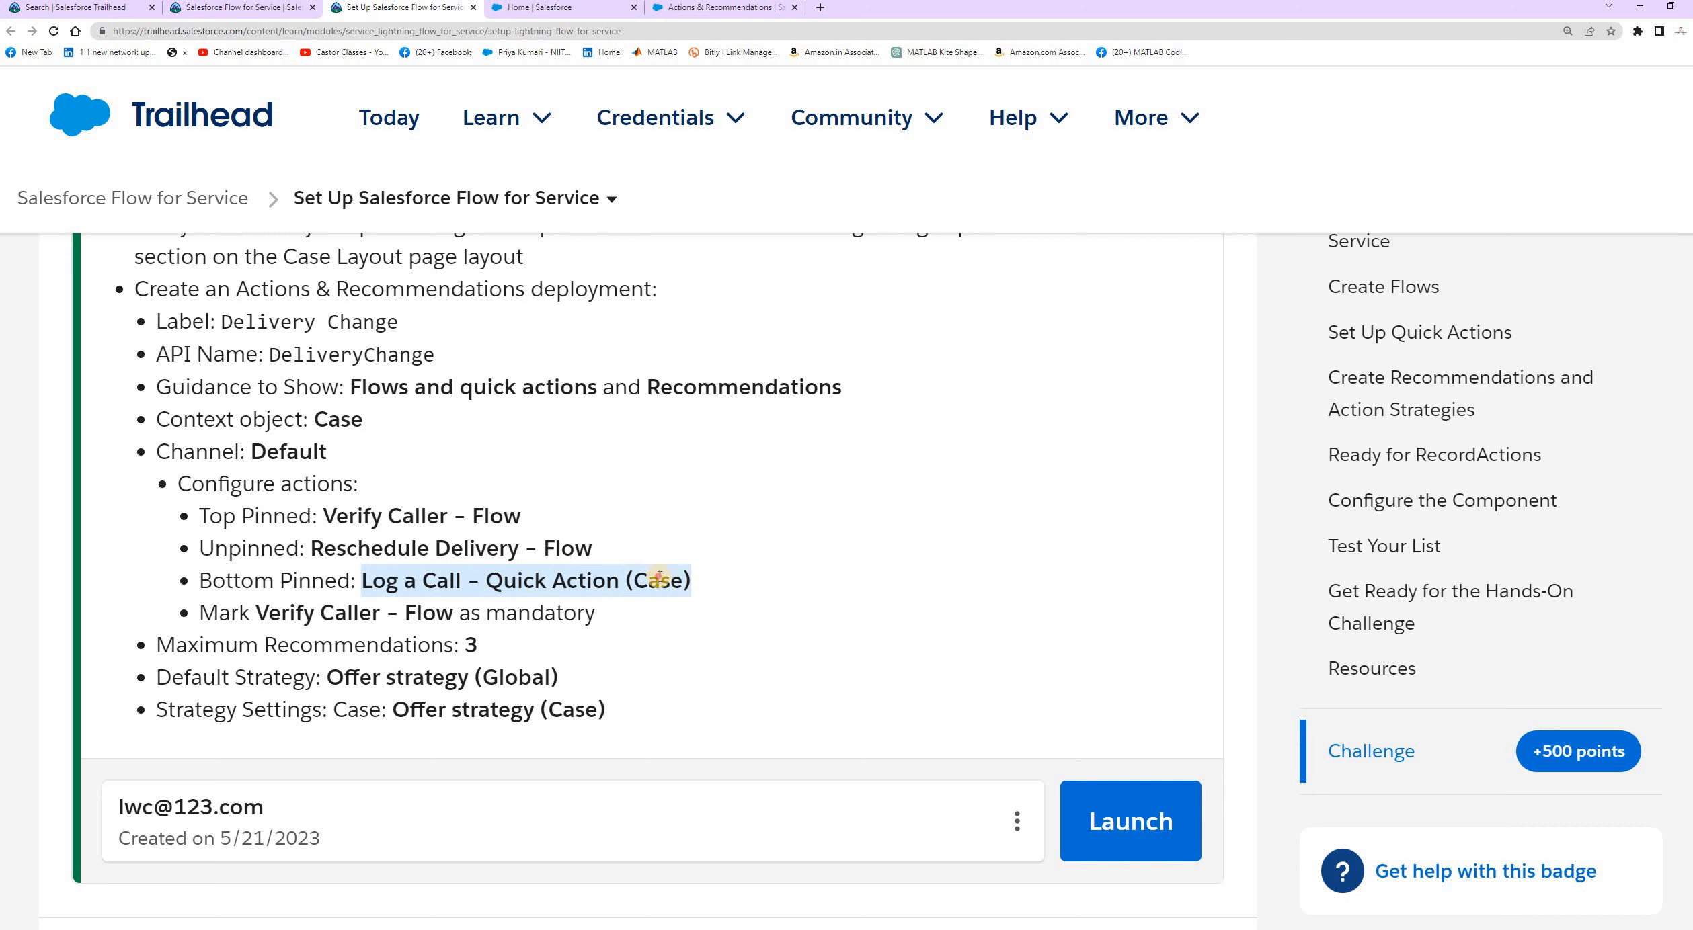
pyautogui.click(398, 583)
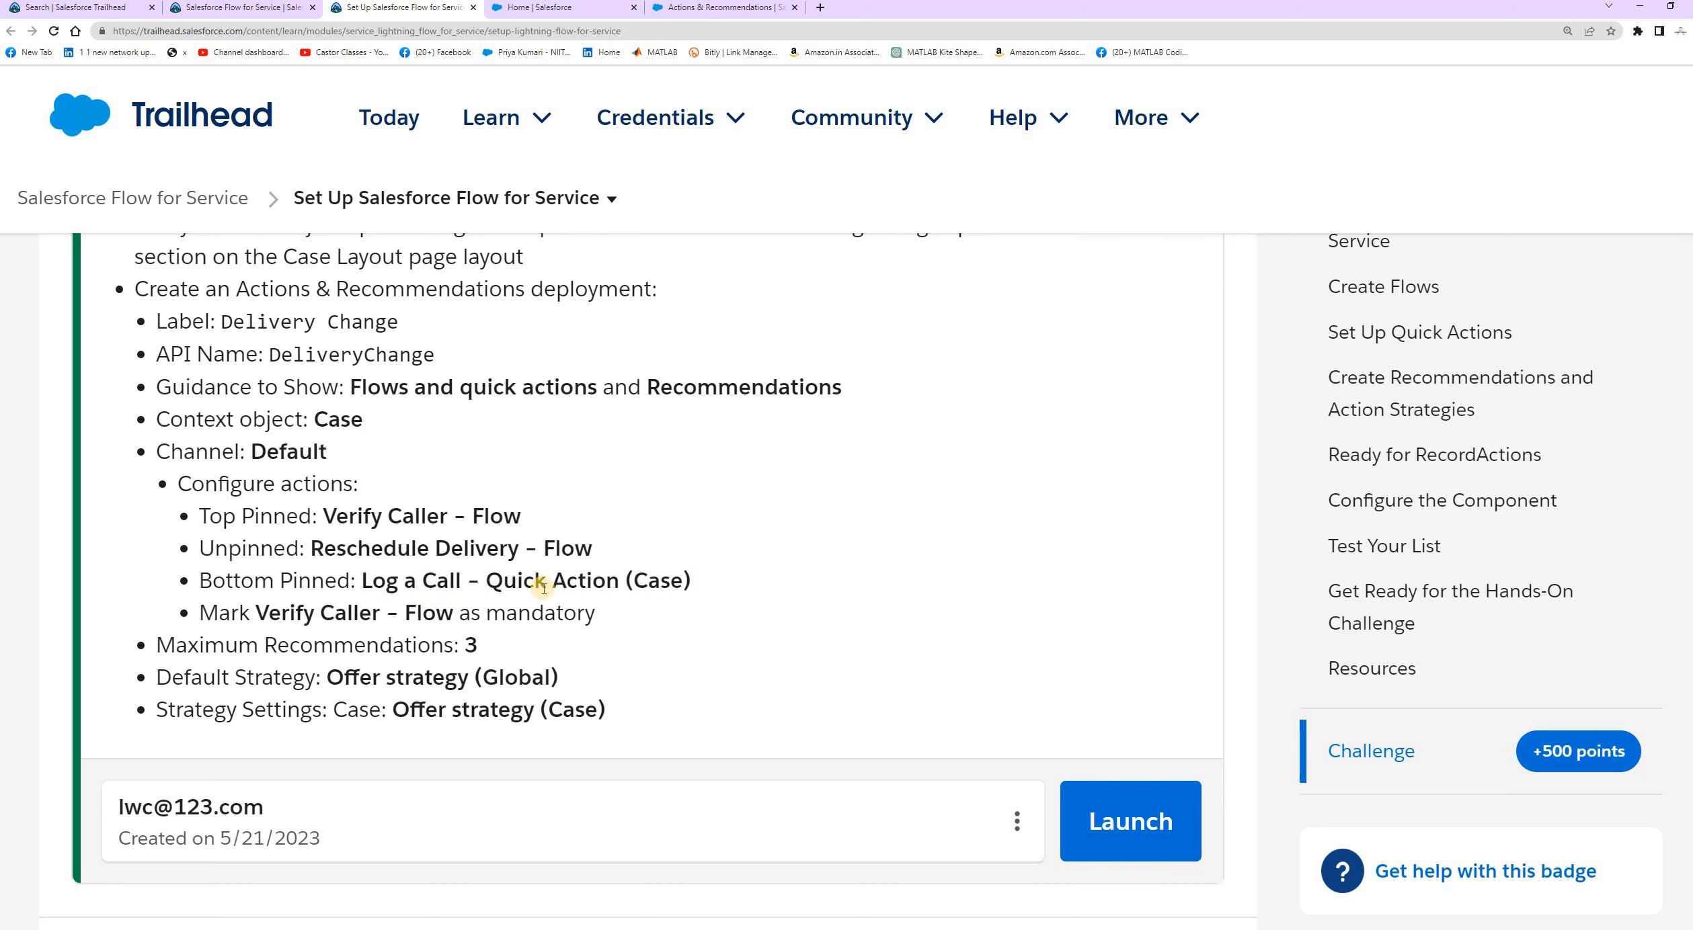
pyautogui.doubleClick(680, 581)
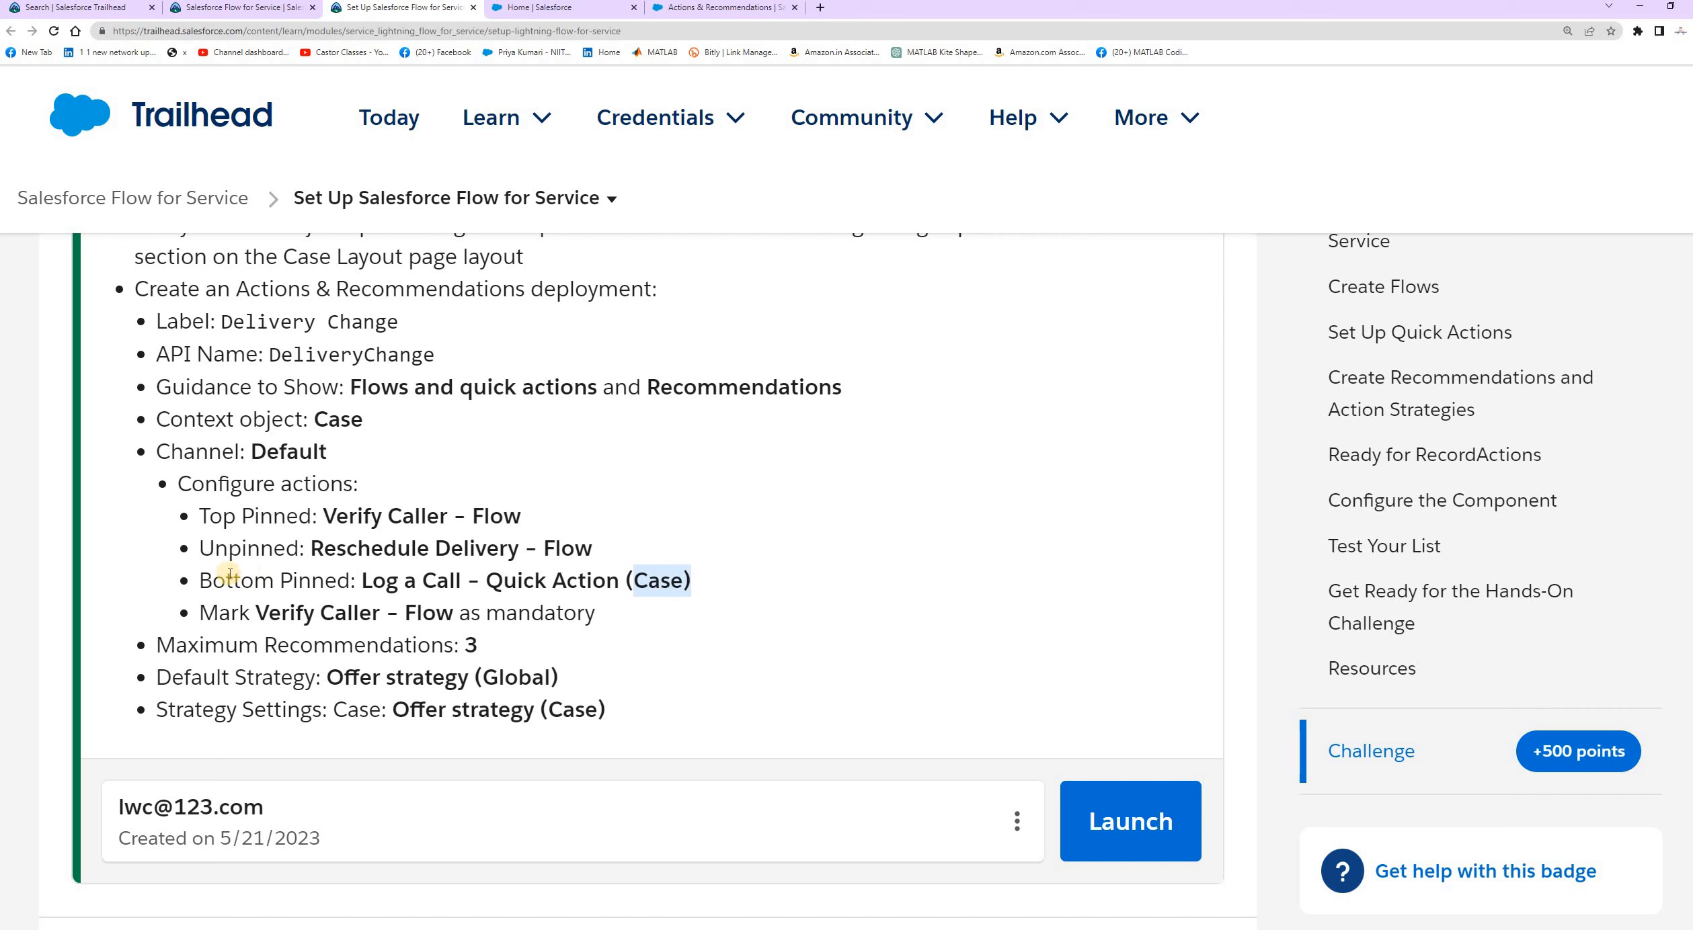
pyautogui.moveTo(362, 581); pyautogui.dragTo(460, 581)
pyautogui.hotkey('ctrl', 'c')
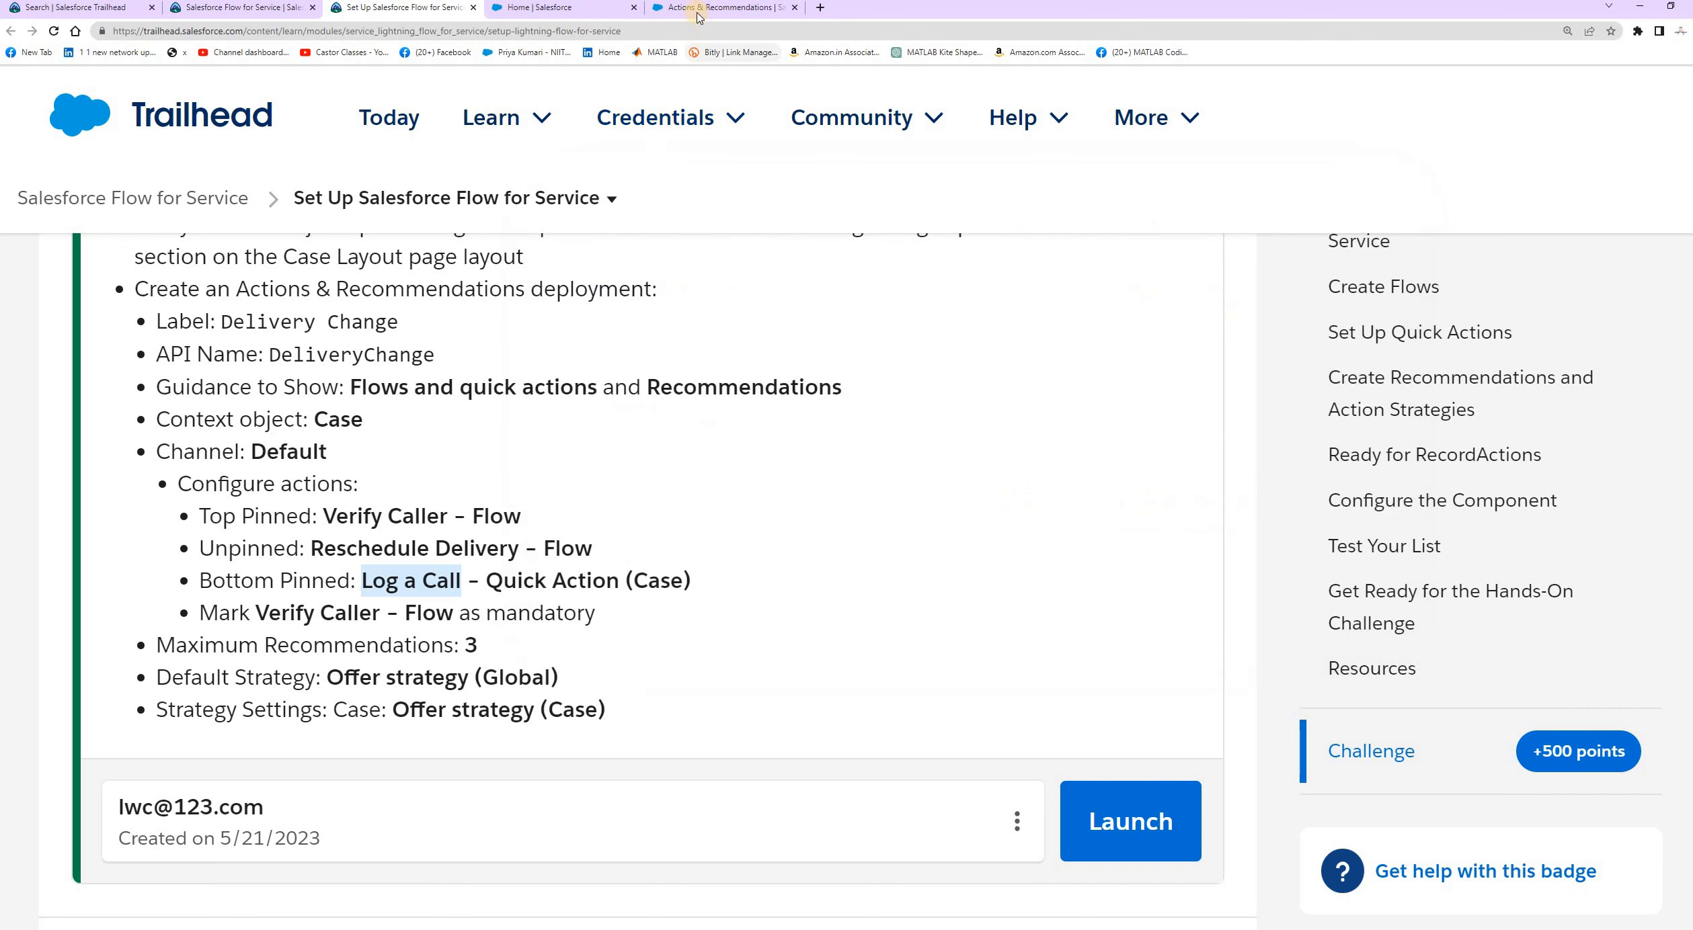
# Search the deployment's actions for Log a Call and add Log a Call – Quick Action (Case) to Bottom Pinned
pyautogui.click(724, 7)
pyautogui.click(571, 298)
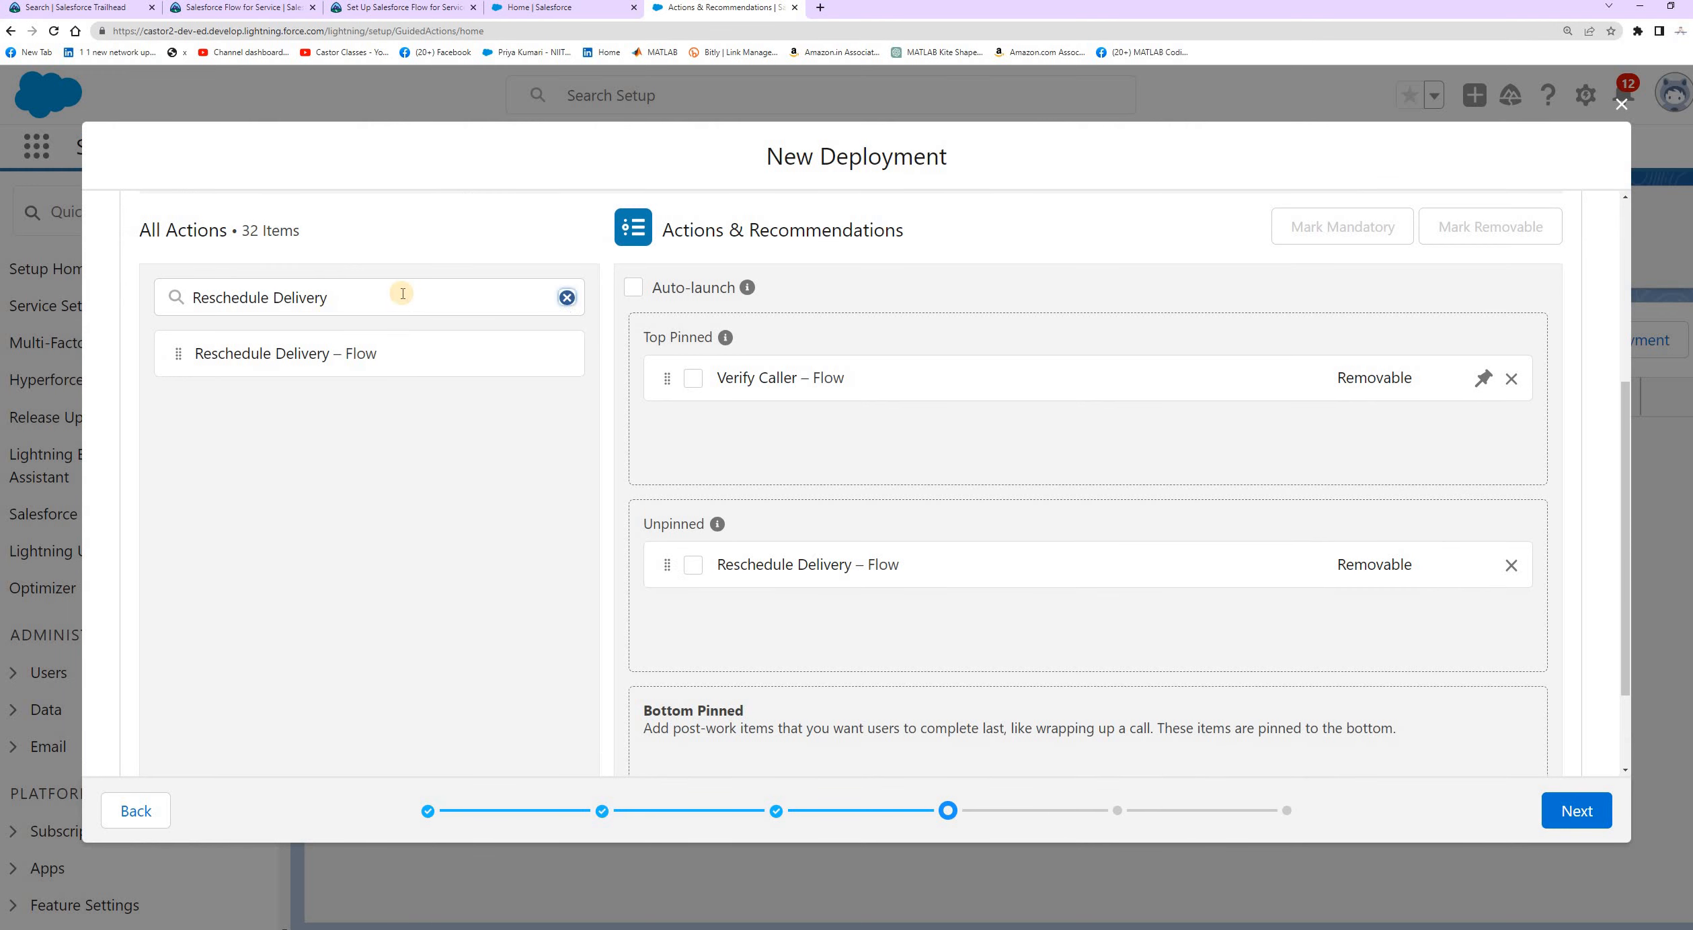
pyautogui.hotkey('ctrl', 'v')
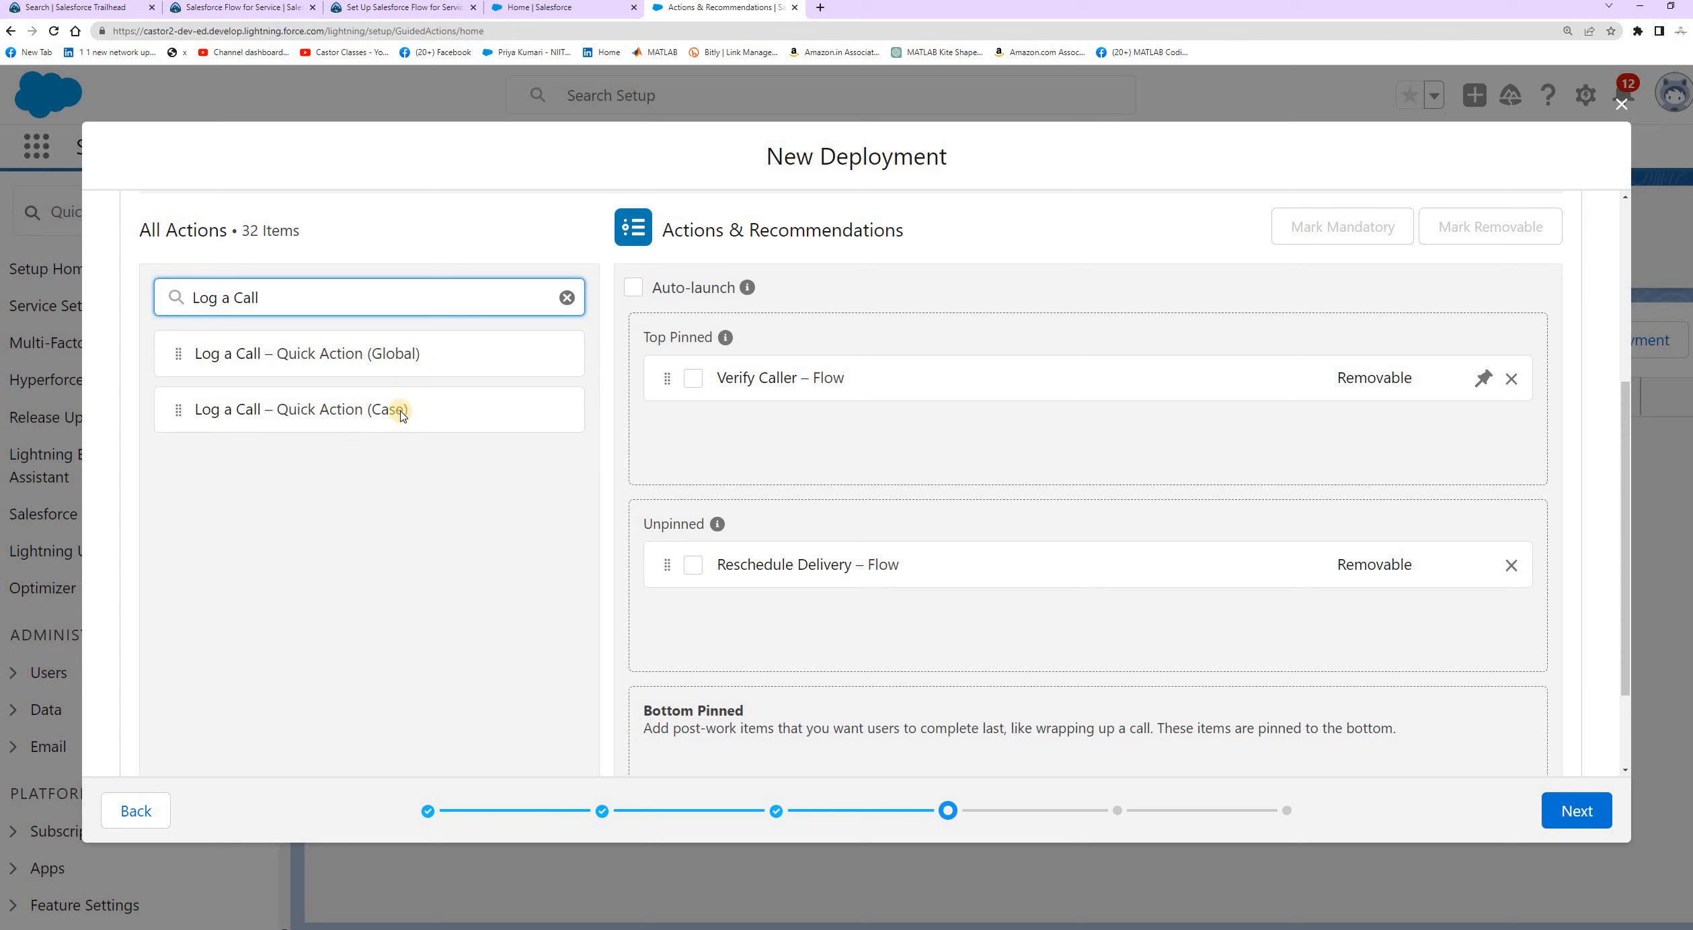
pyautogui.moveTo(306, 411); pyautogui.dragTo(867, 745)
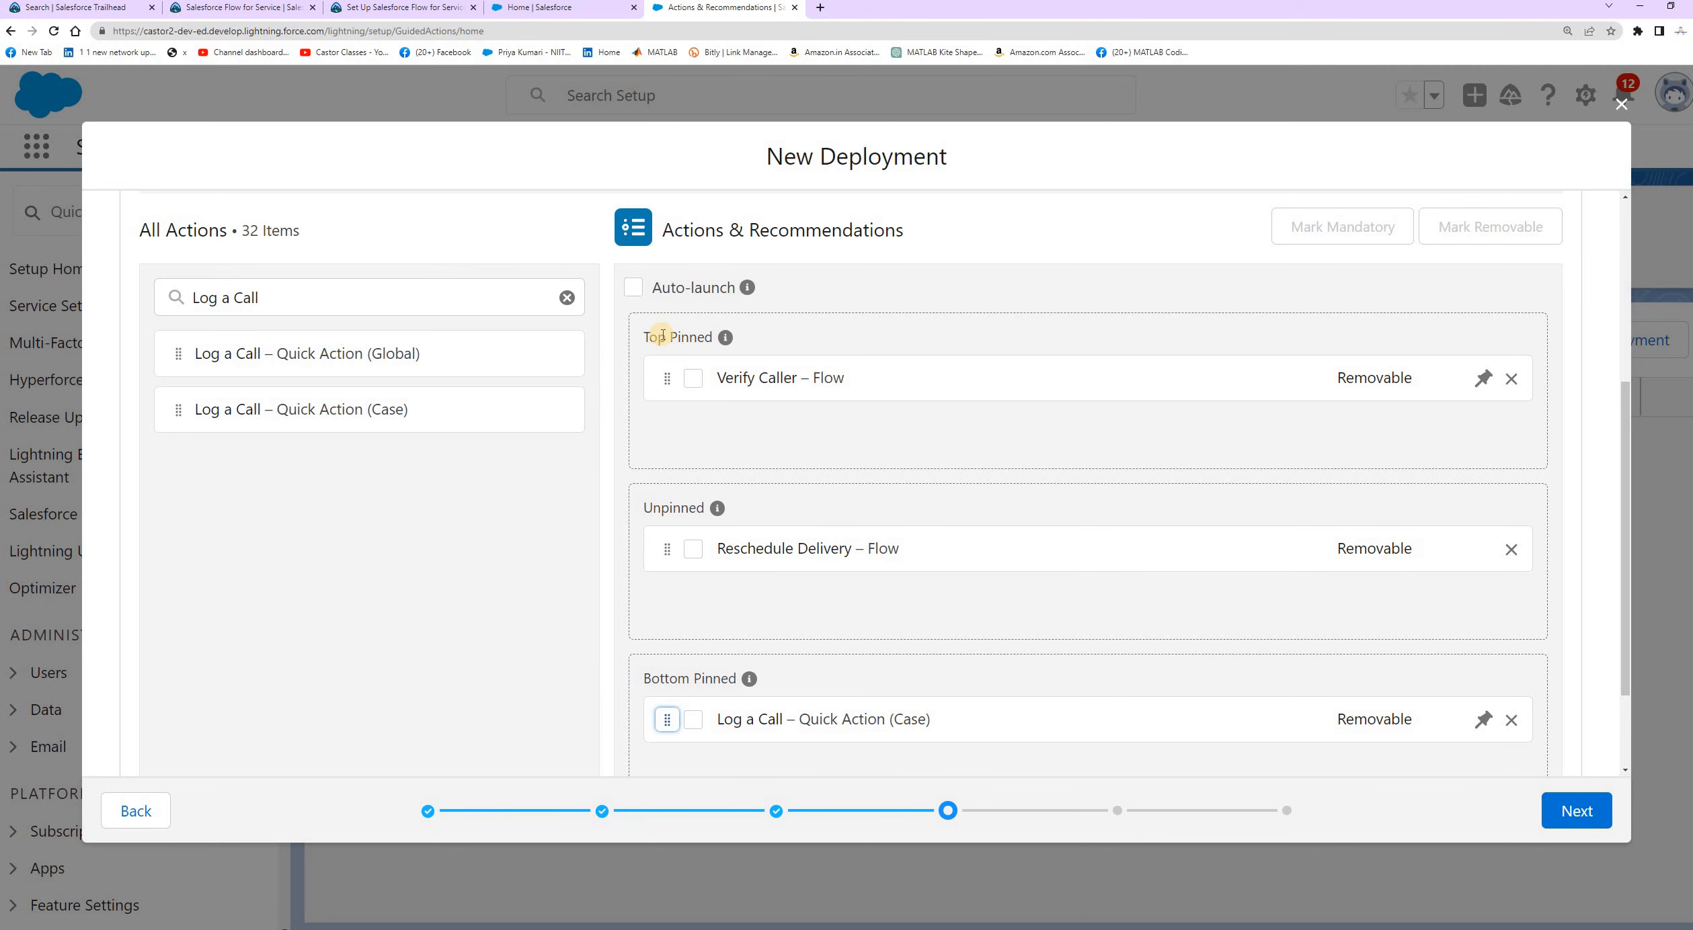
# Check the challenge's mandatory action requirement and mark Verify Caller – Flow in the Top Pinned region as mandatory
pyautogui.click(421, 12)
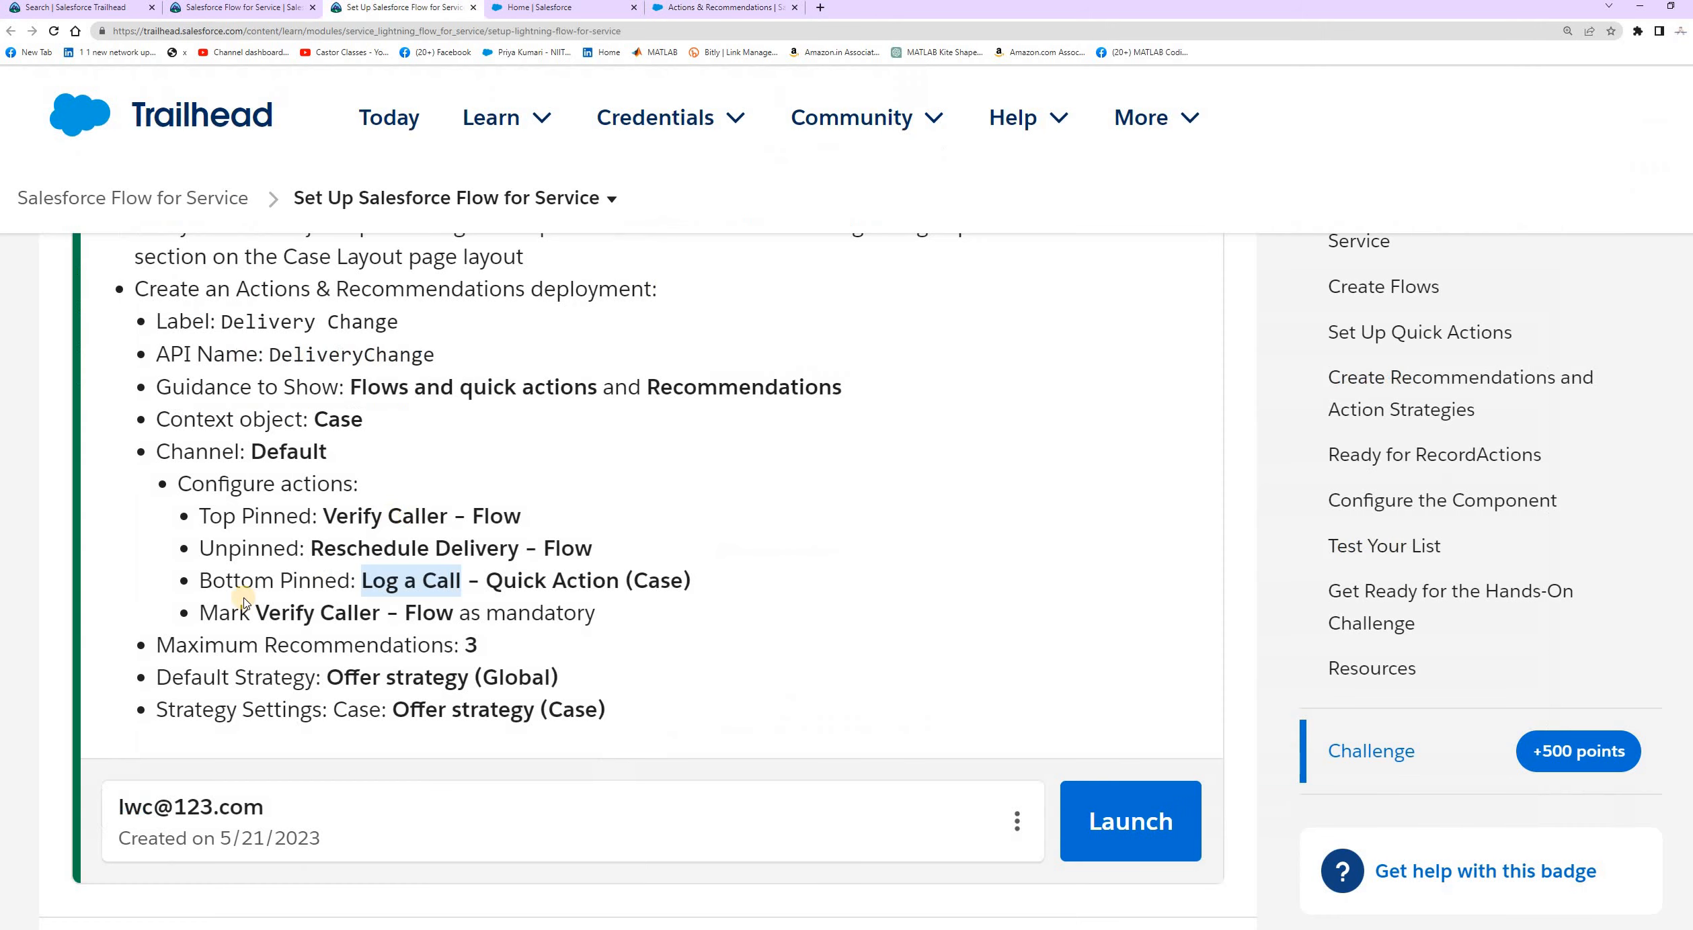
pyautogui.moveTo(204, 611); pyautogui.dragTo(597, 623)
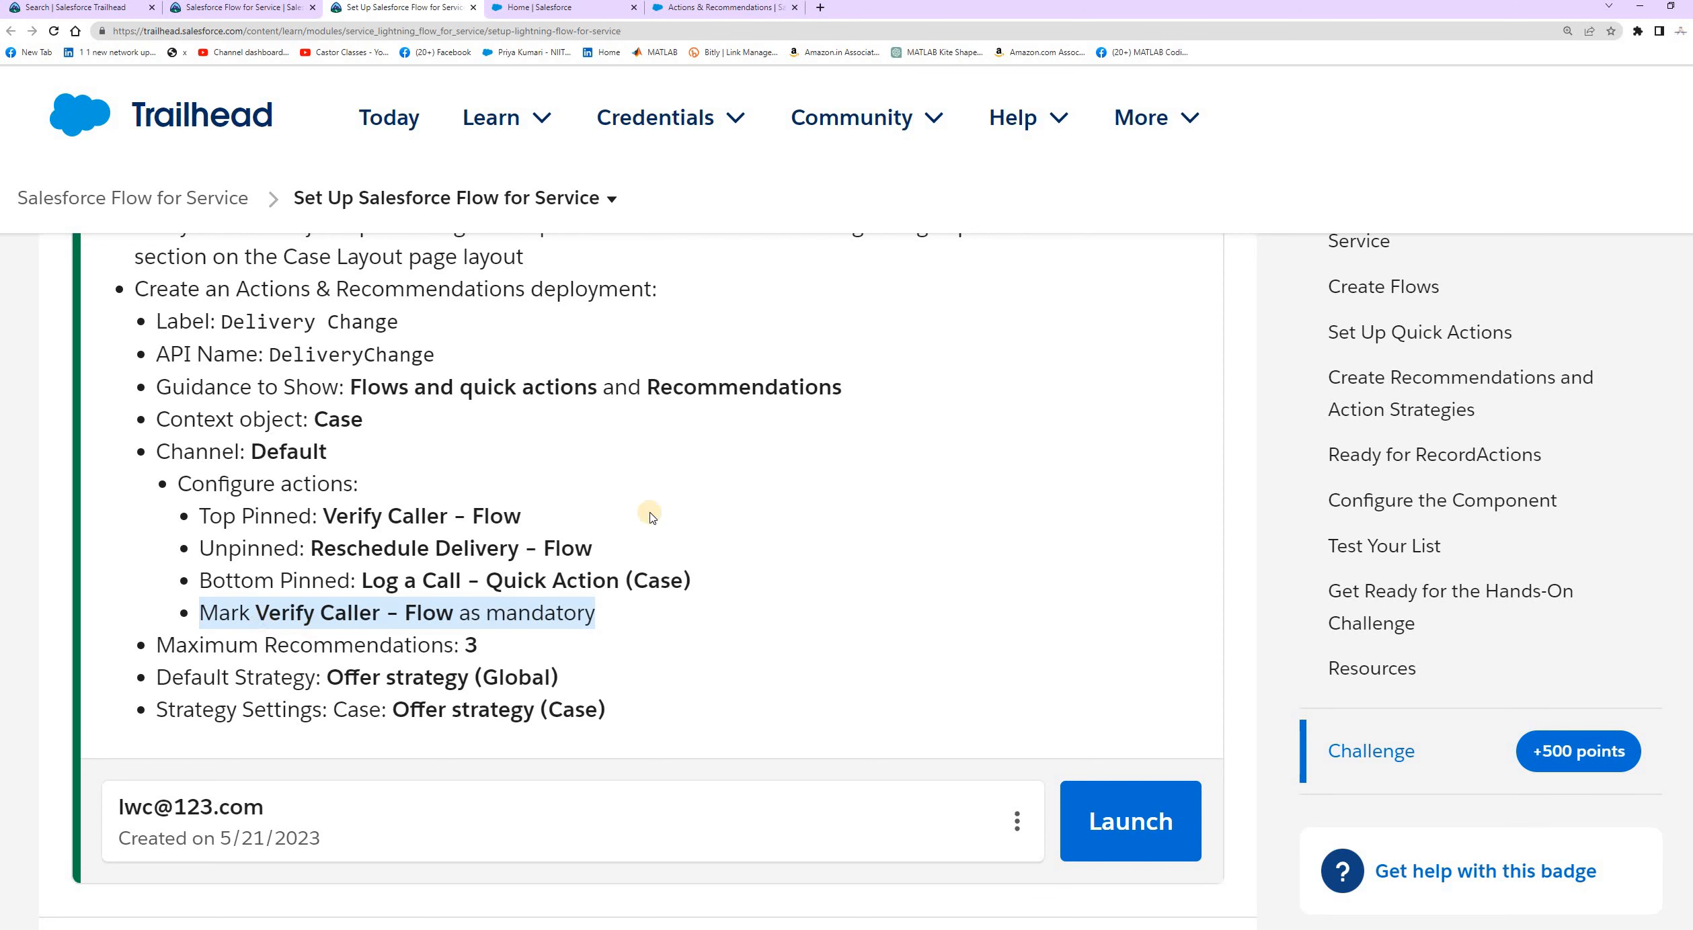
pyautogui.click(693, 8)
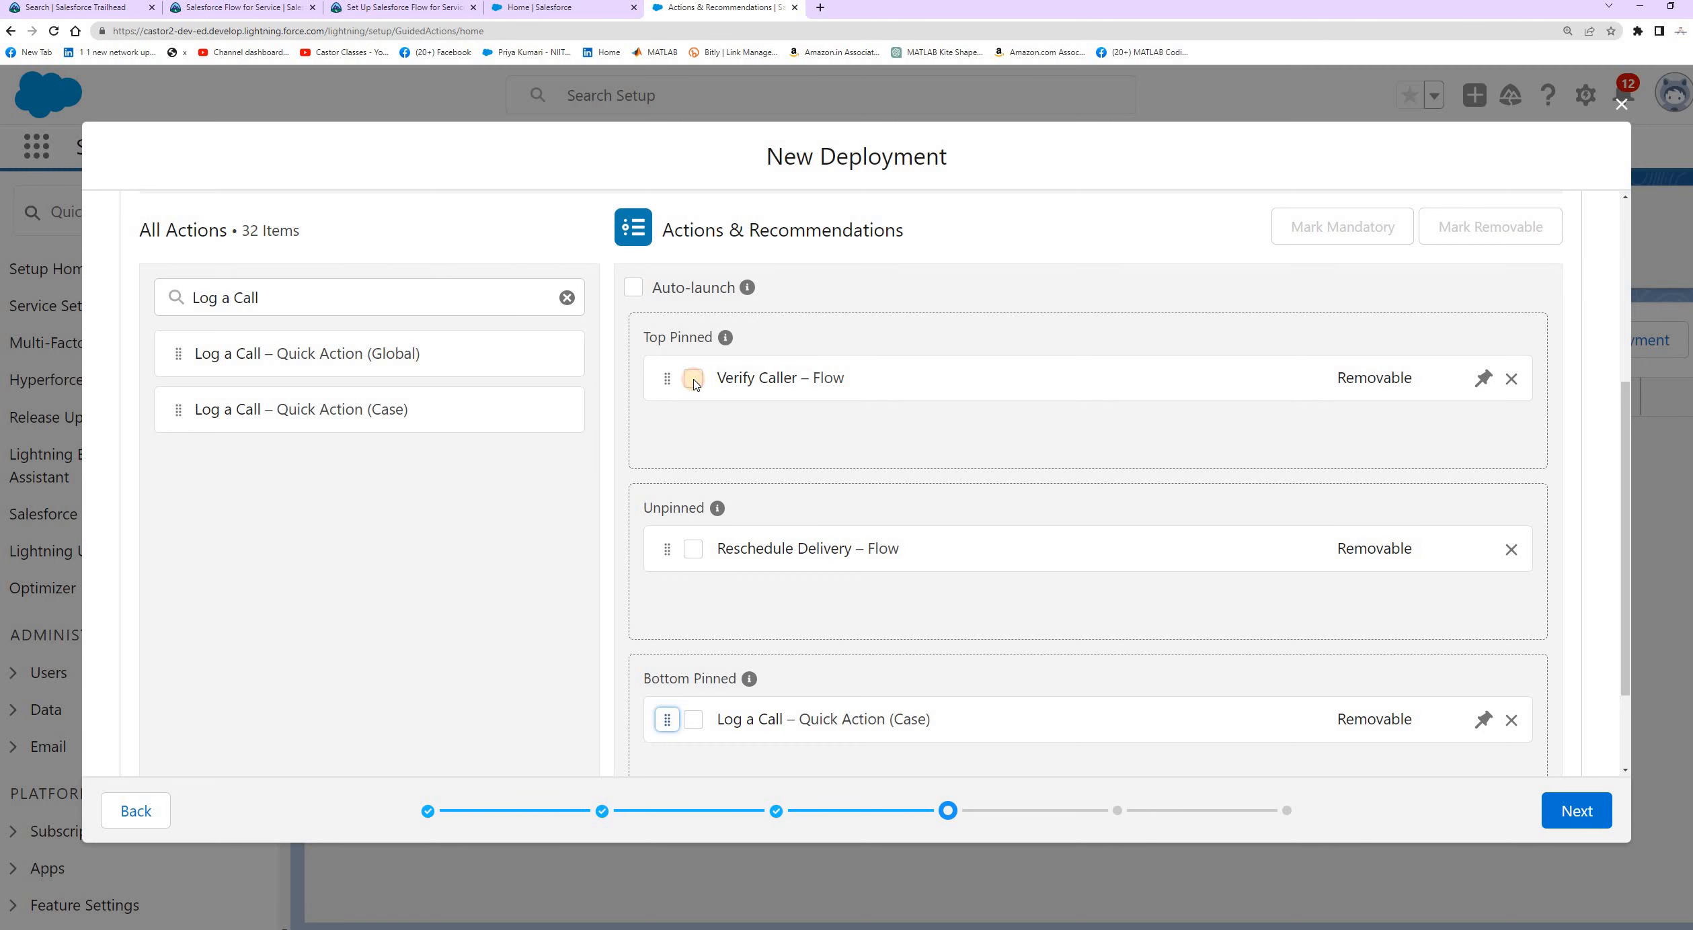
pyautogui.click(693, 380)
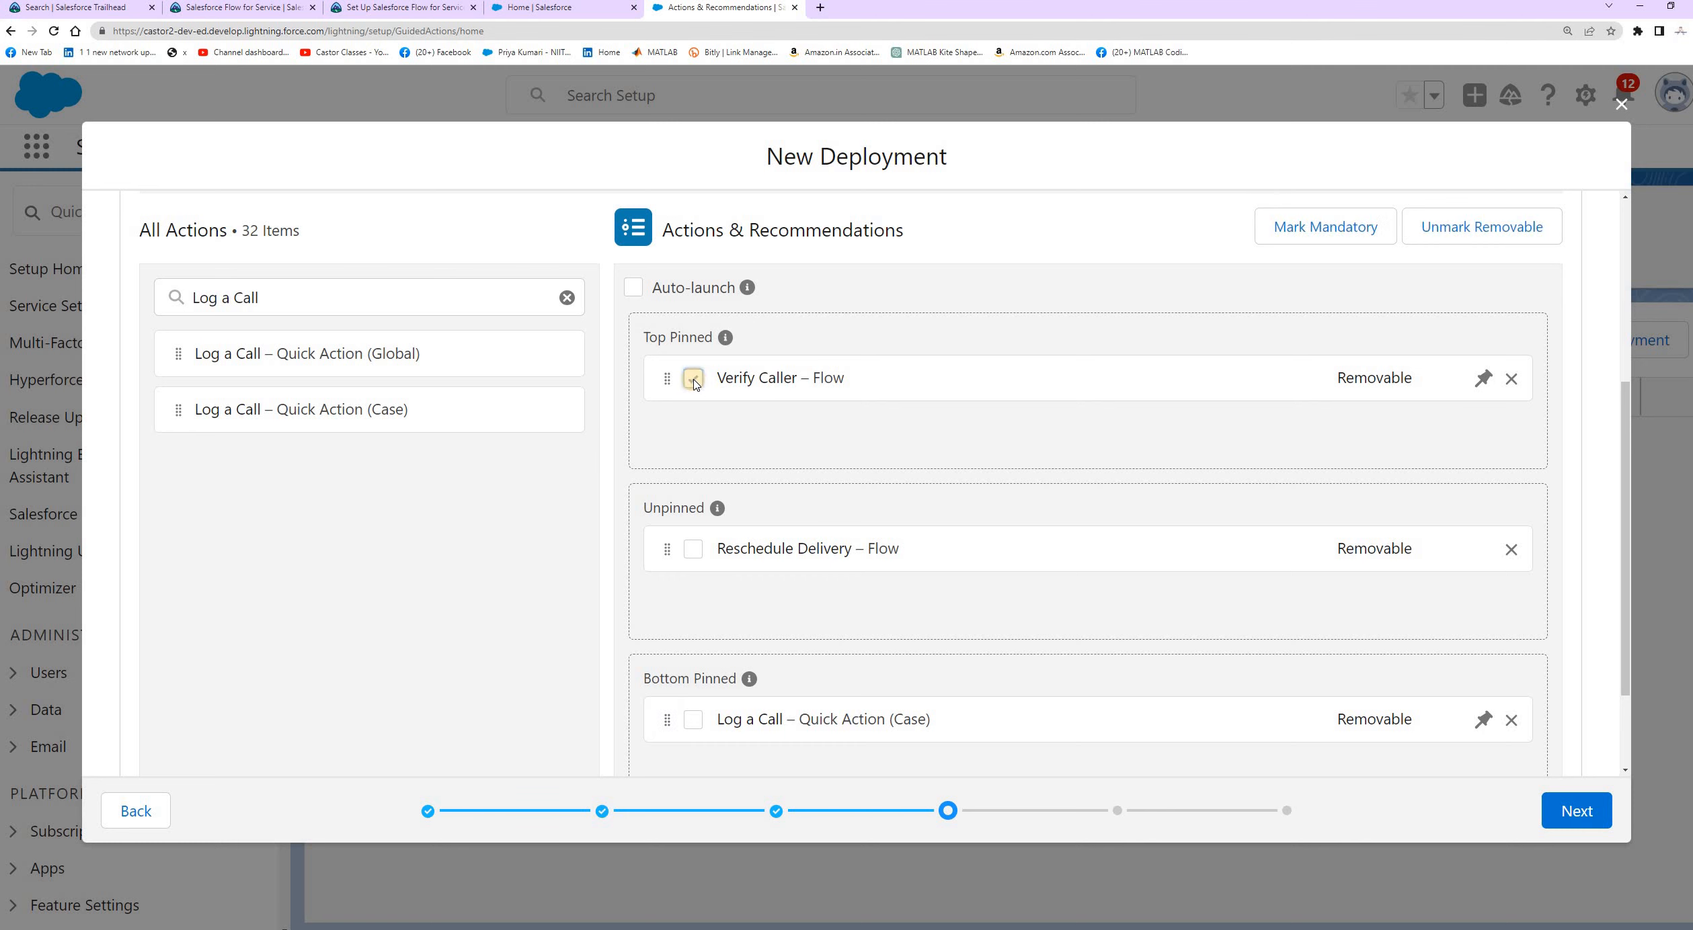
pyautogui.click(1340, 231)
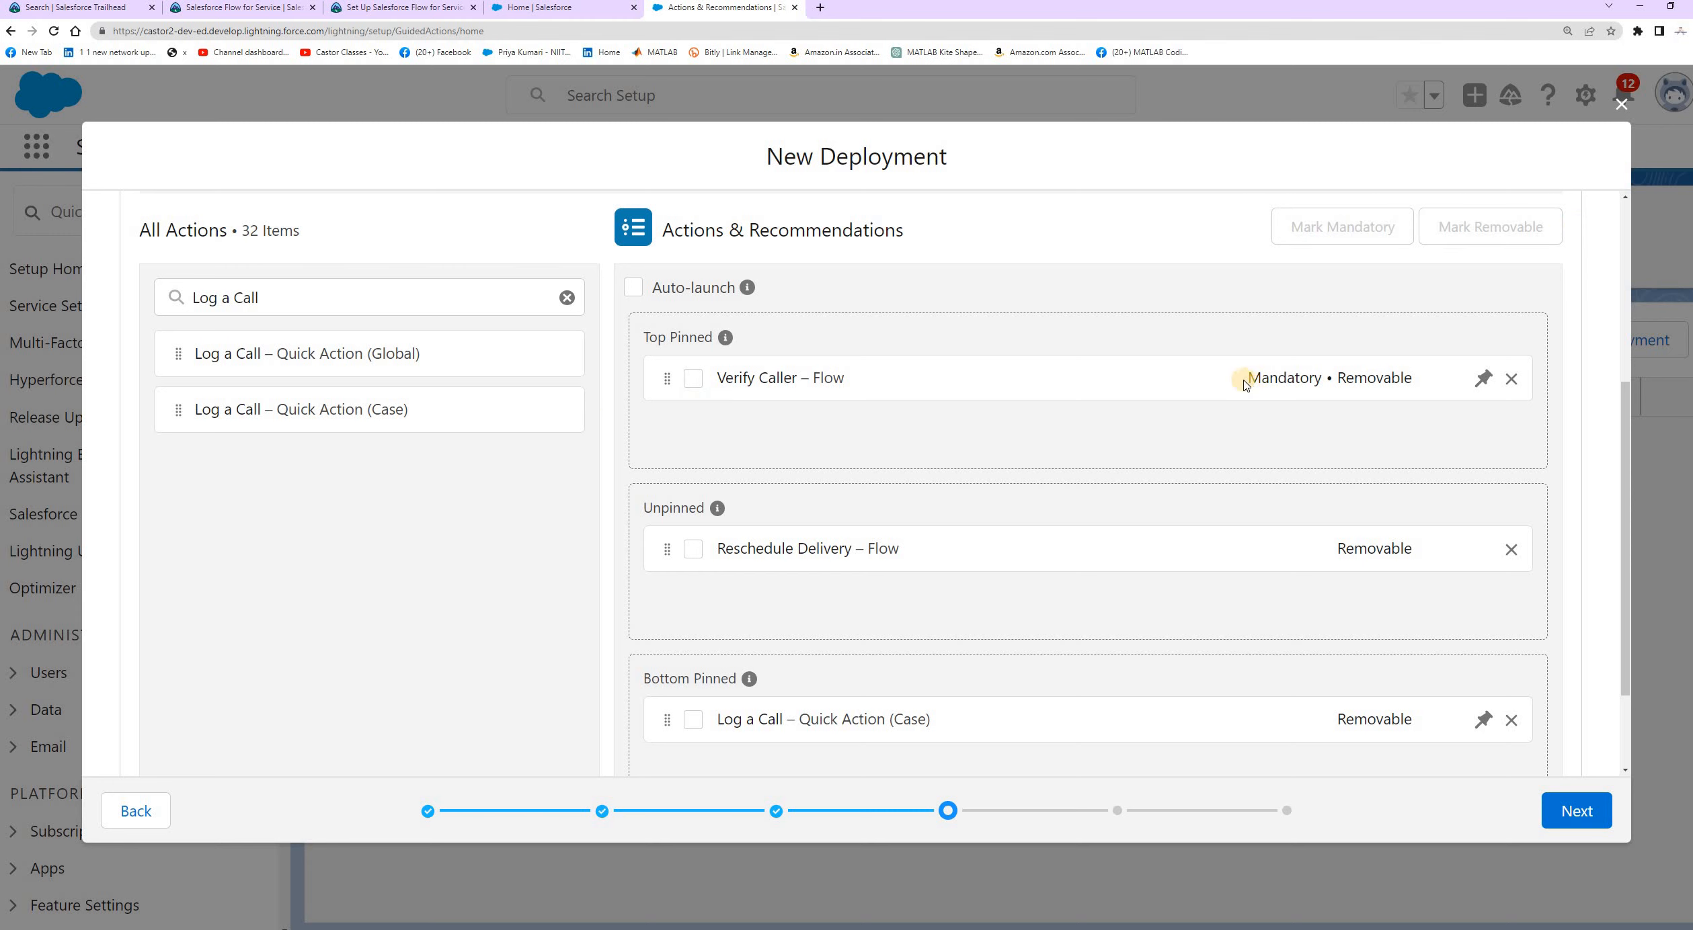
pyautogui.moveTo(1258, 382); pyautogui.dragTo(1292, 396)
# Review the challenge's Configure actions list and its Maximum Recommendations requirement, and return to the deployment setup
pyautogui.click(403, 8)
pyautogui.moveTo(173, 479); pyautogui.dragTo(612, 627)
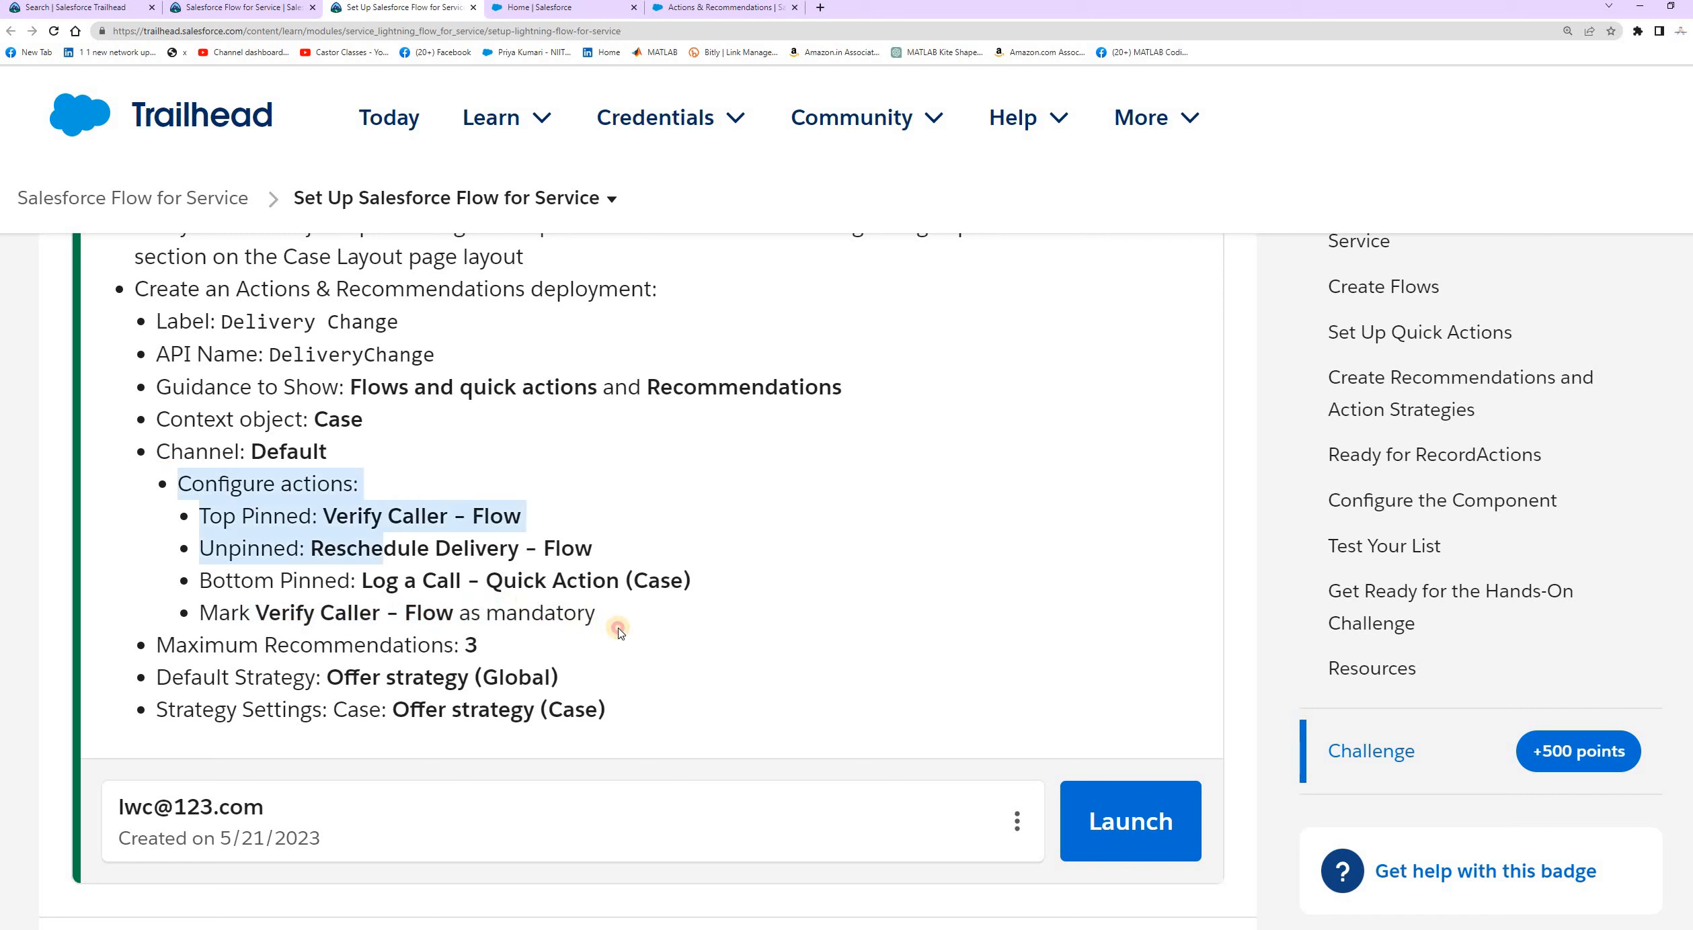
pyautogui.click(227, 581)
pyautogui.moveTo(154, 639); pyautogui.dragTo(480, 651)
pyautogui.click(479, 648)
pyautogui.tripleClick(478, 647)
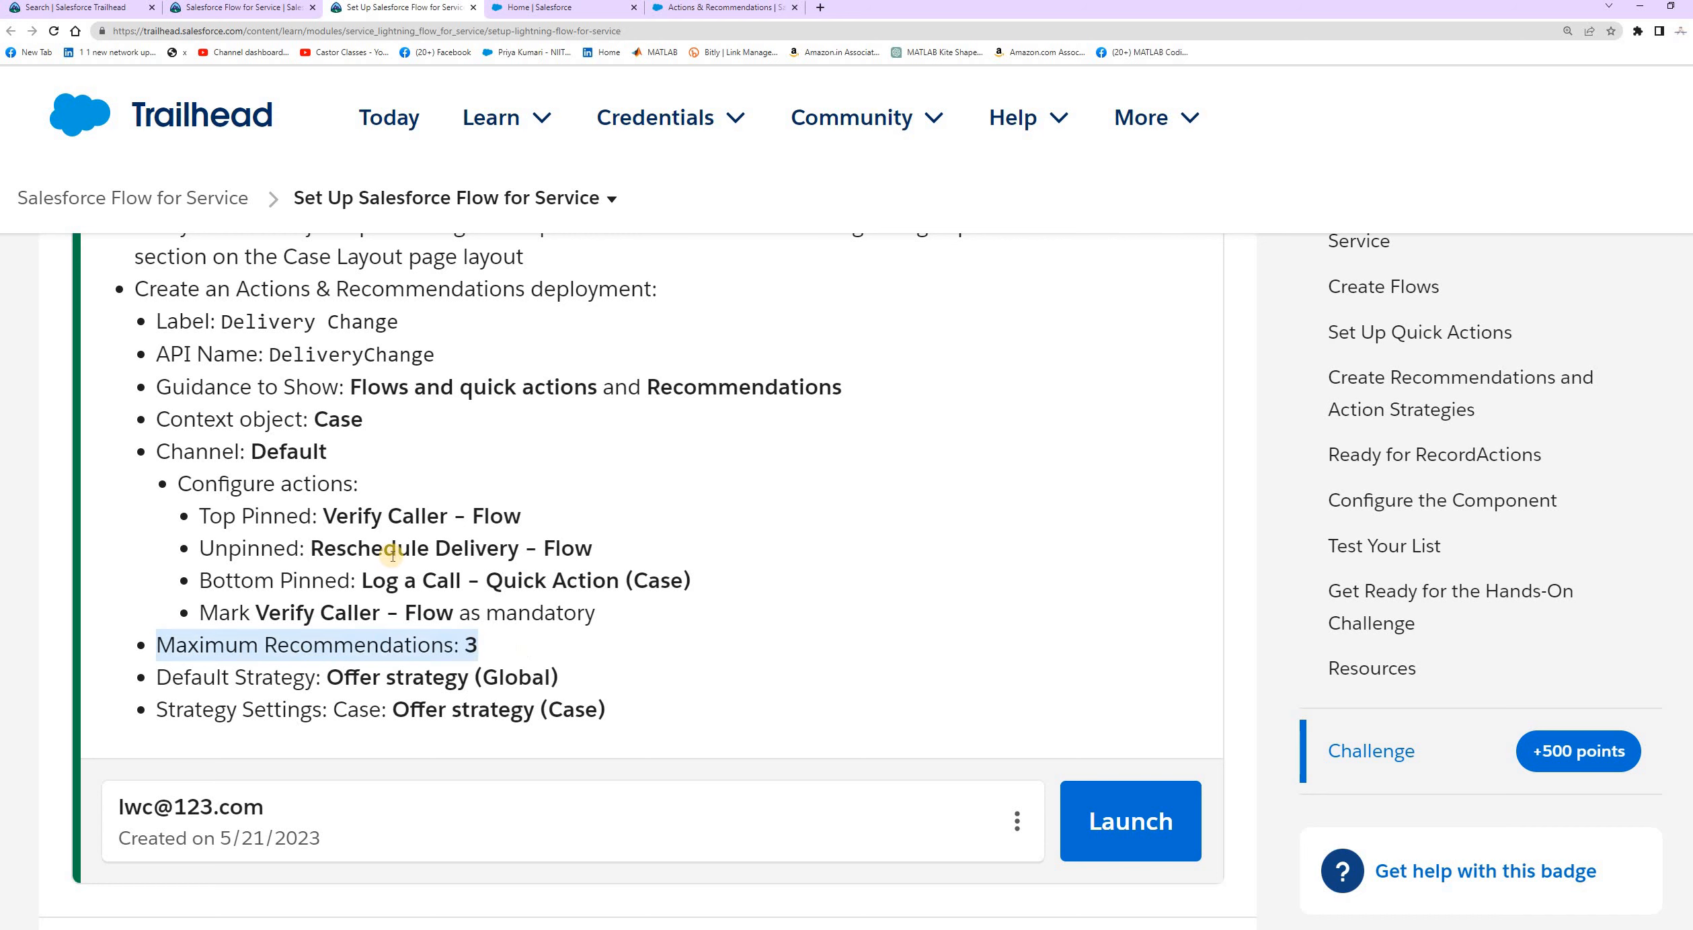
pyautogui.moveTo(207, 506); pyautogui.dragTo(675, 579)
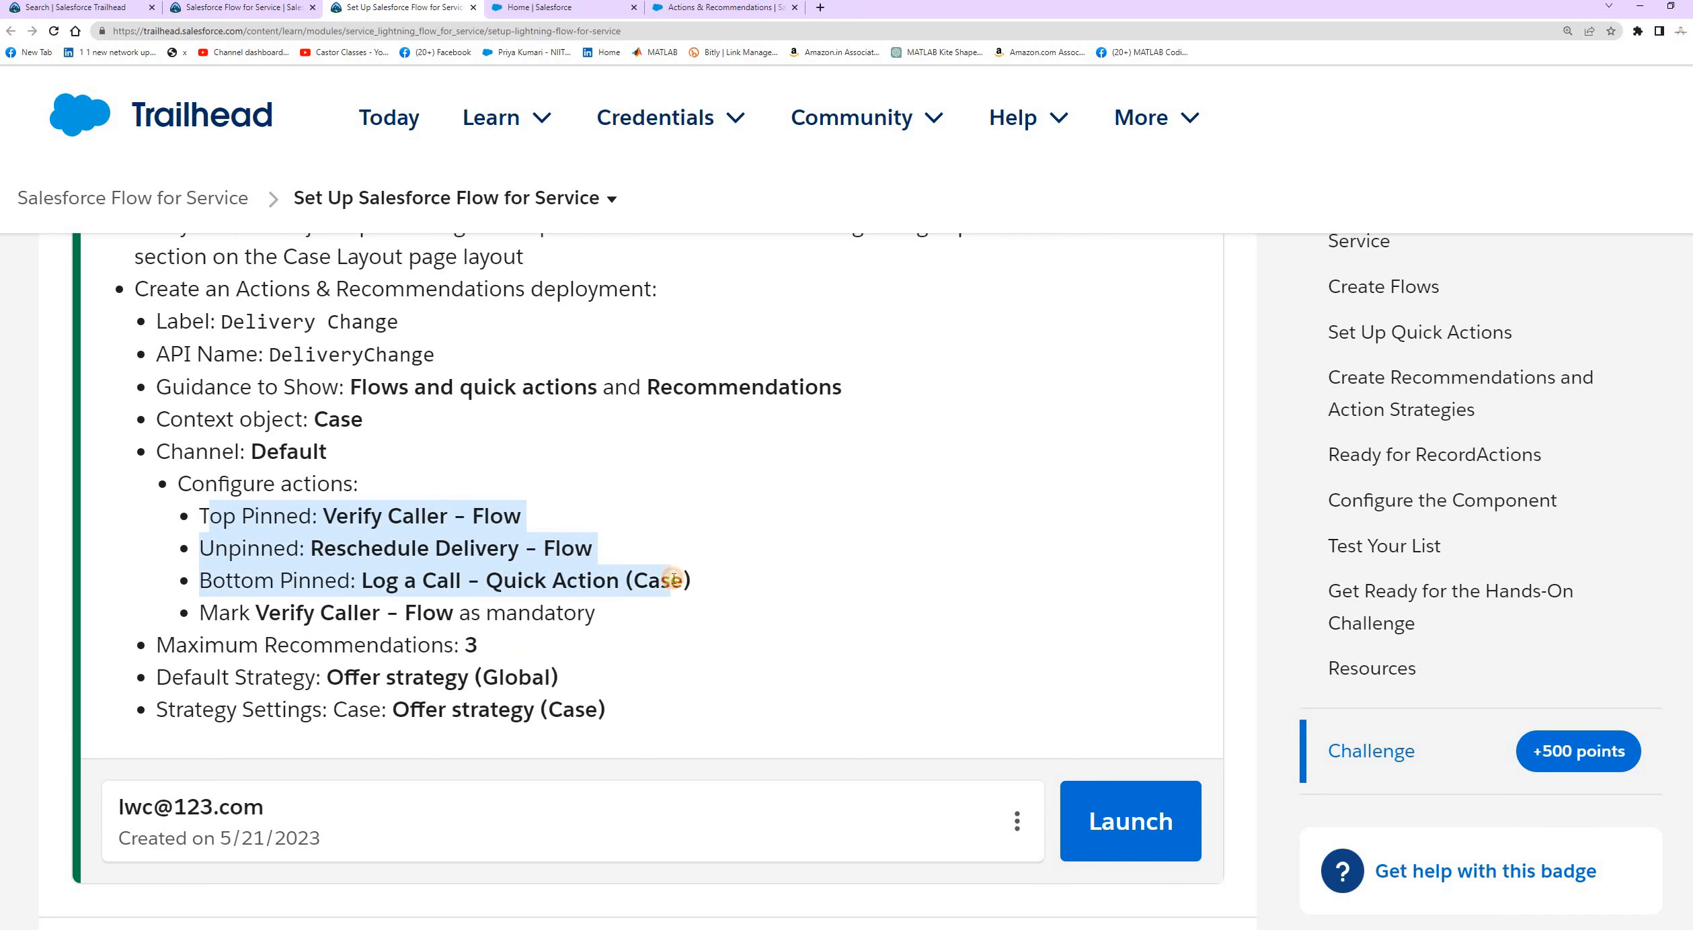
pyautogui.doubleClick(418, 652)
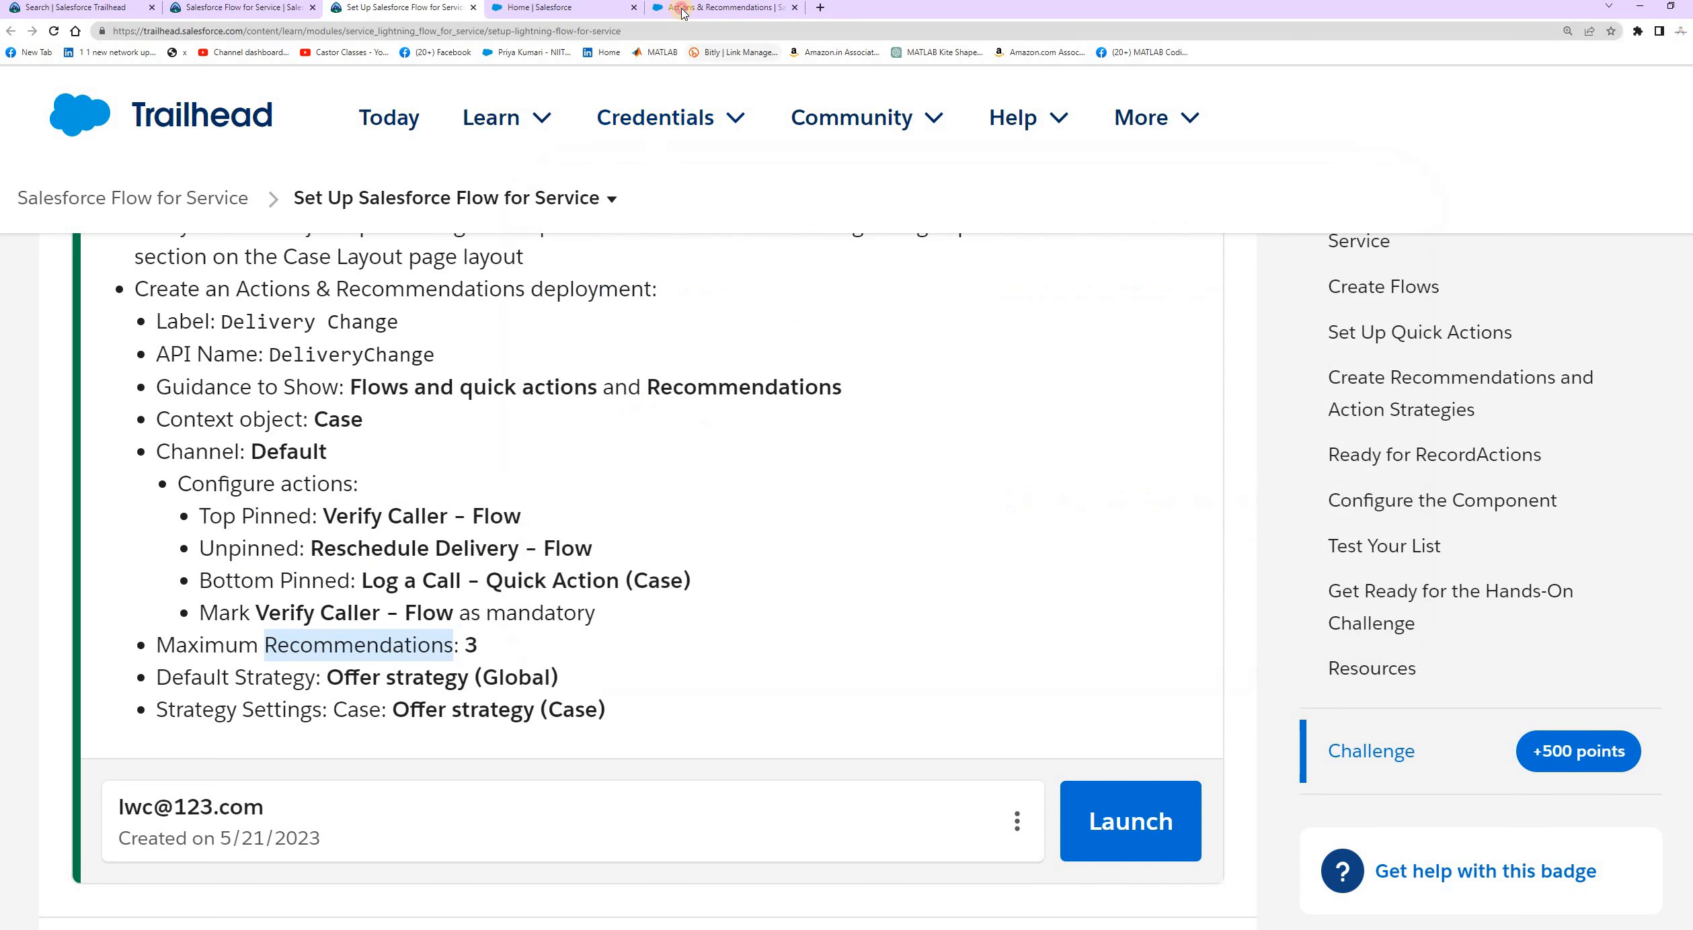
pyautogui.click(682, 10)
# Keep the configured actions and the default selection of addable actions, and set the deployment's Maximum Recommendations to 3
pyautogui.scroll(-2, 1259, 692)
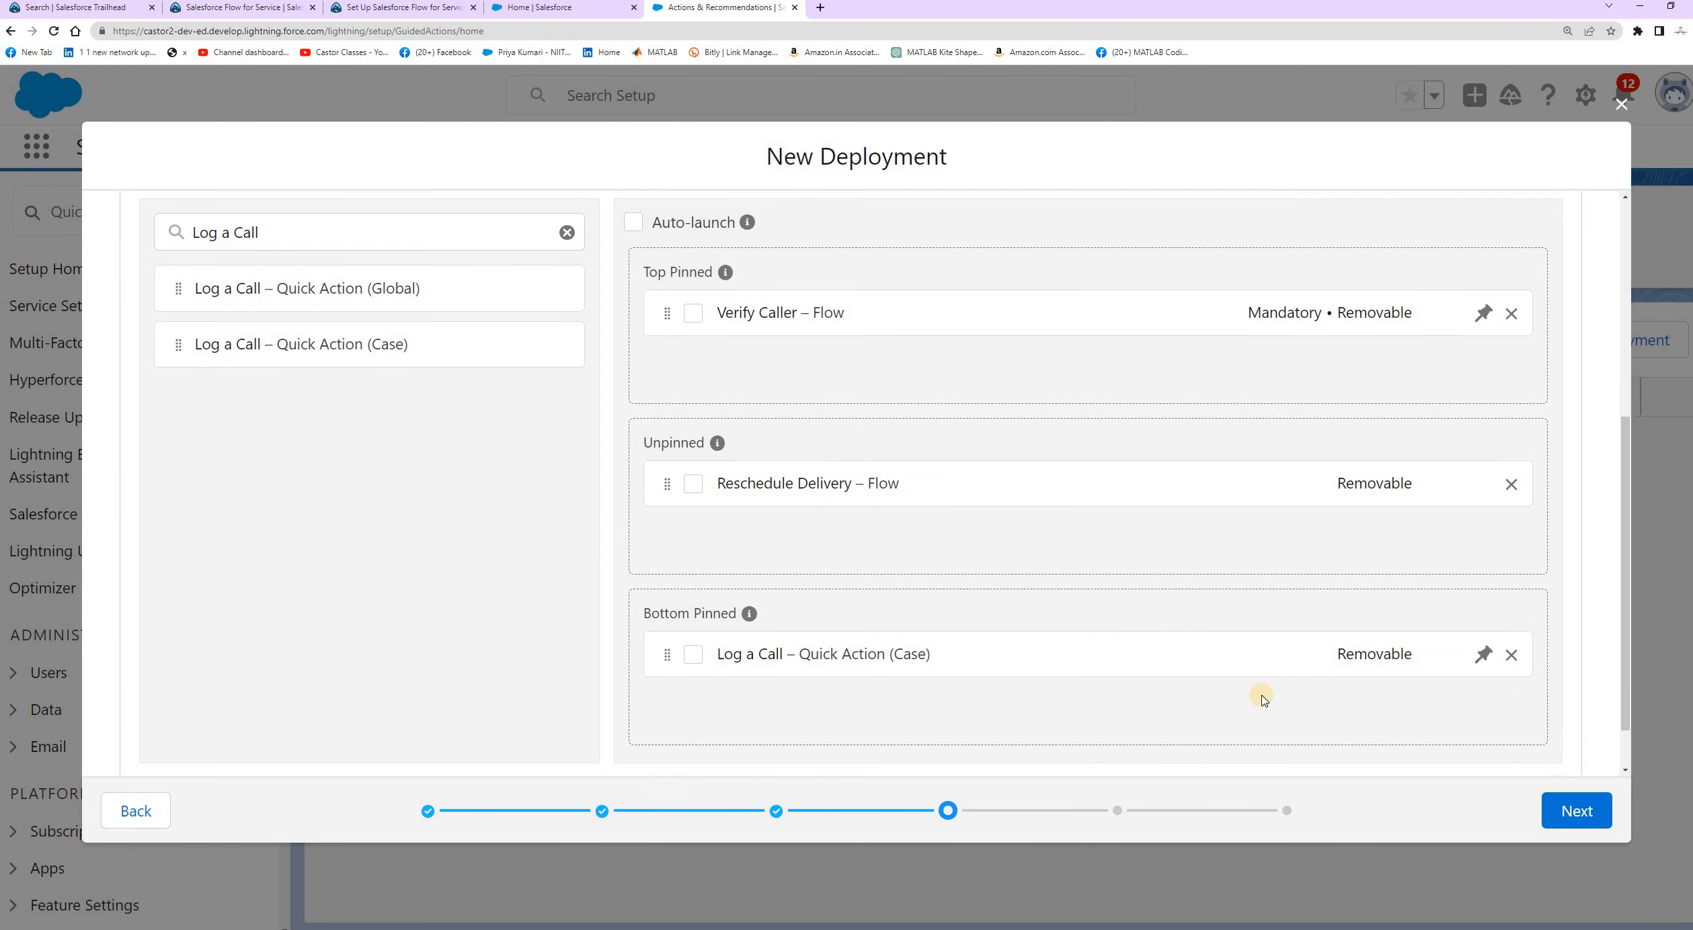
pyautogui.click(1584, 809)
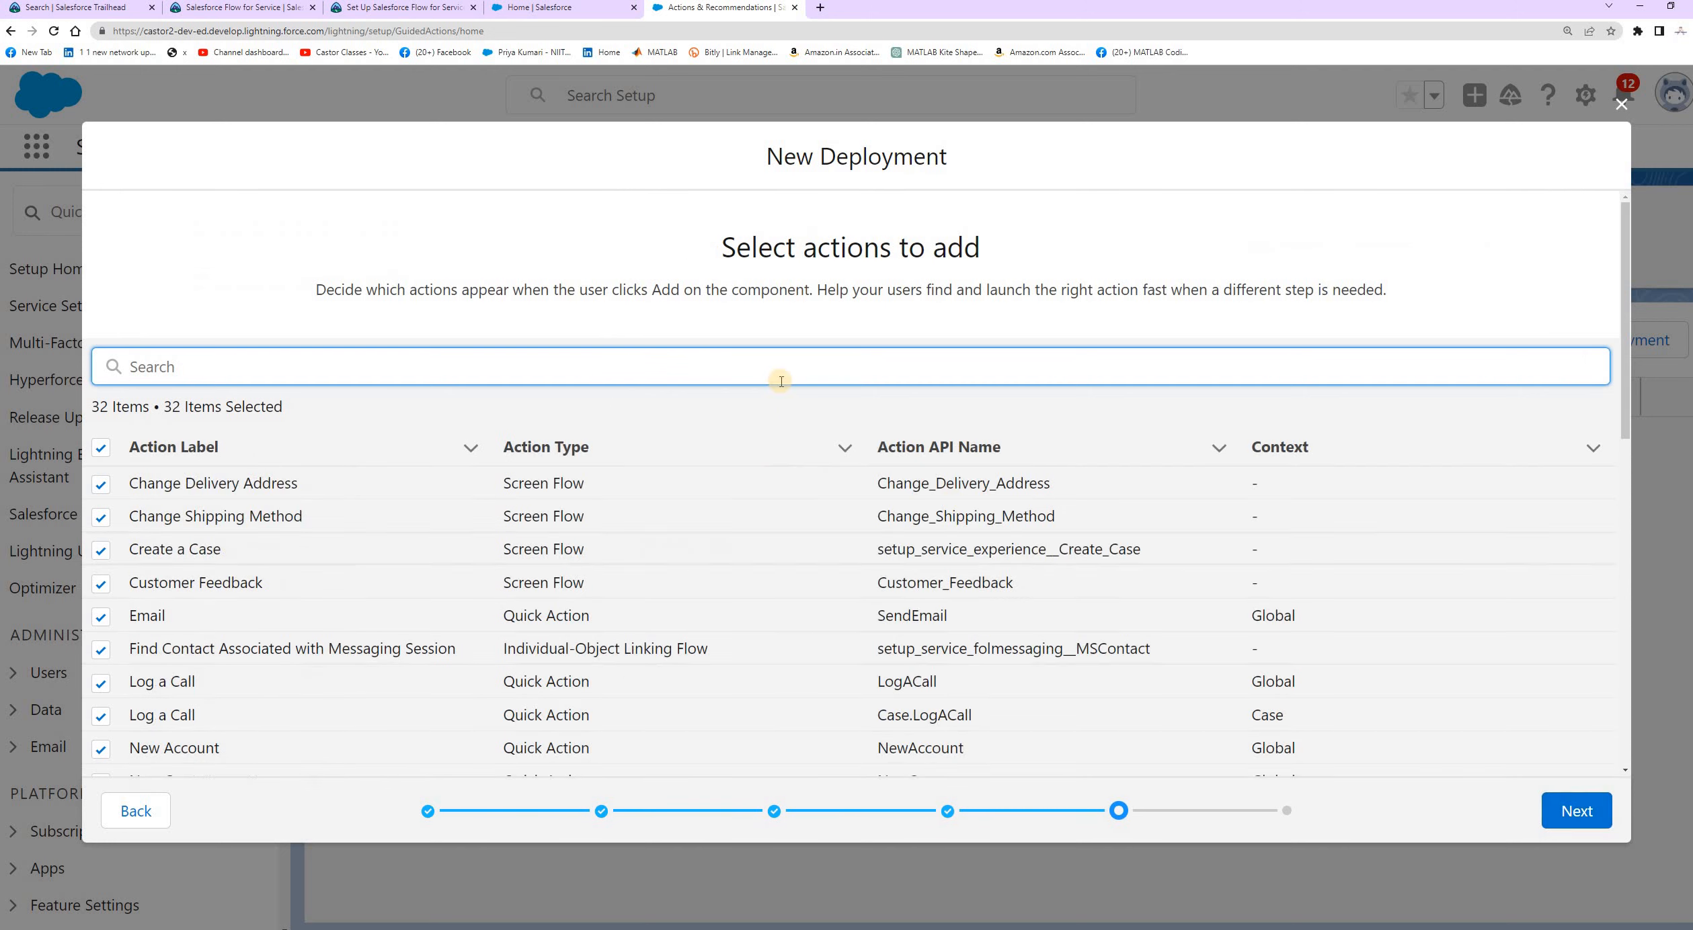
pyautogui.click(1590, 810)
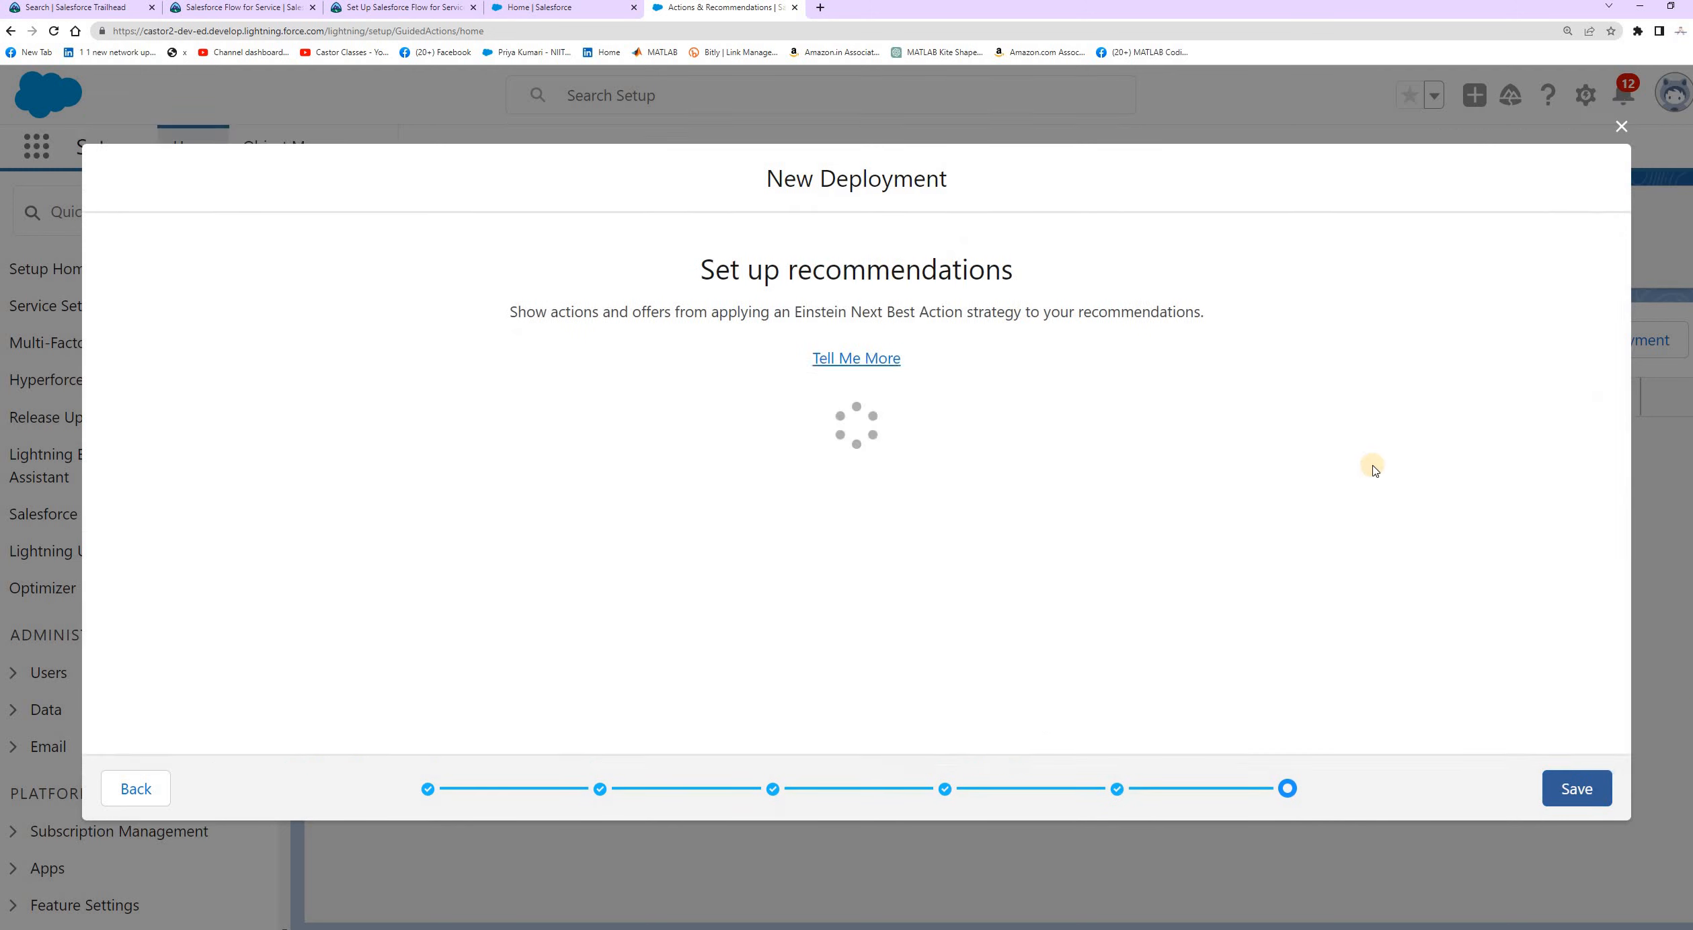
pyautogui.moveTo(373, 421); pyautogui.dragTo(537, 421)
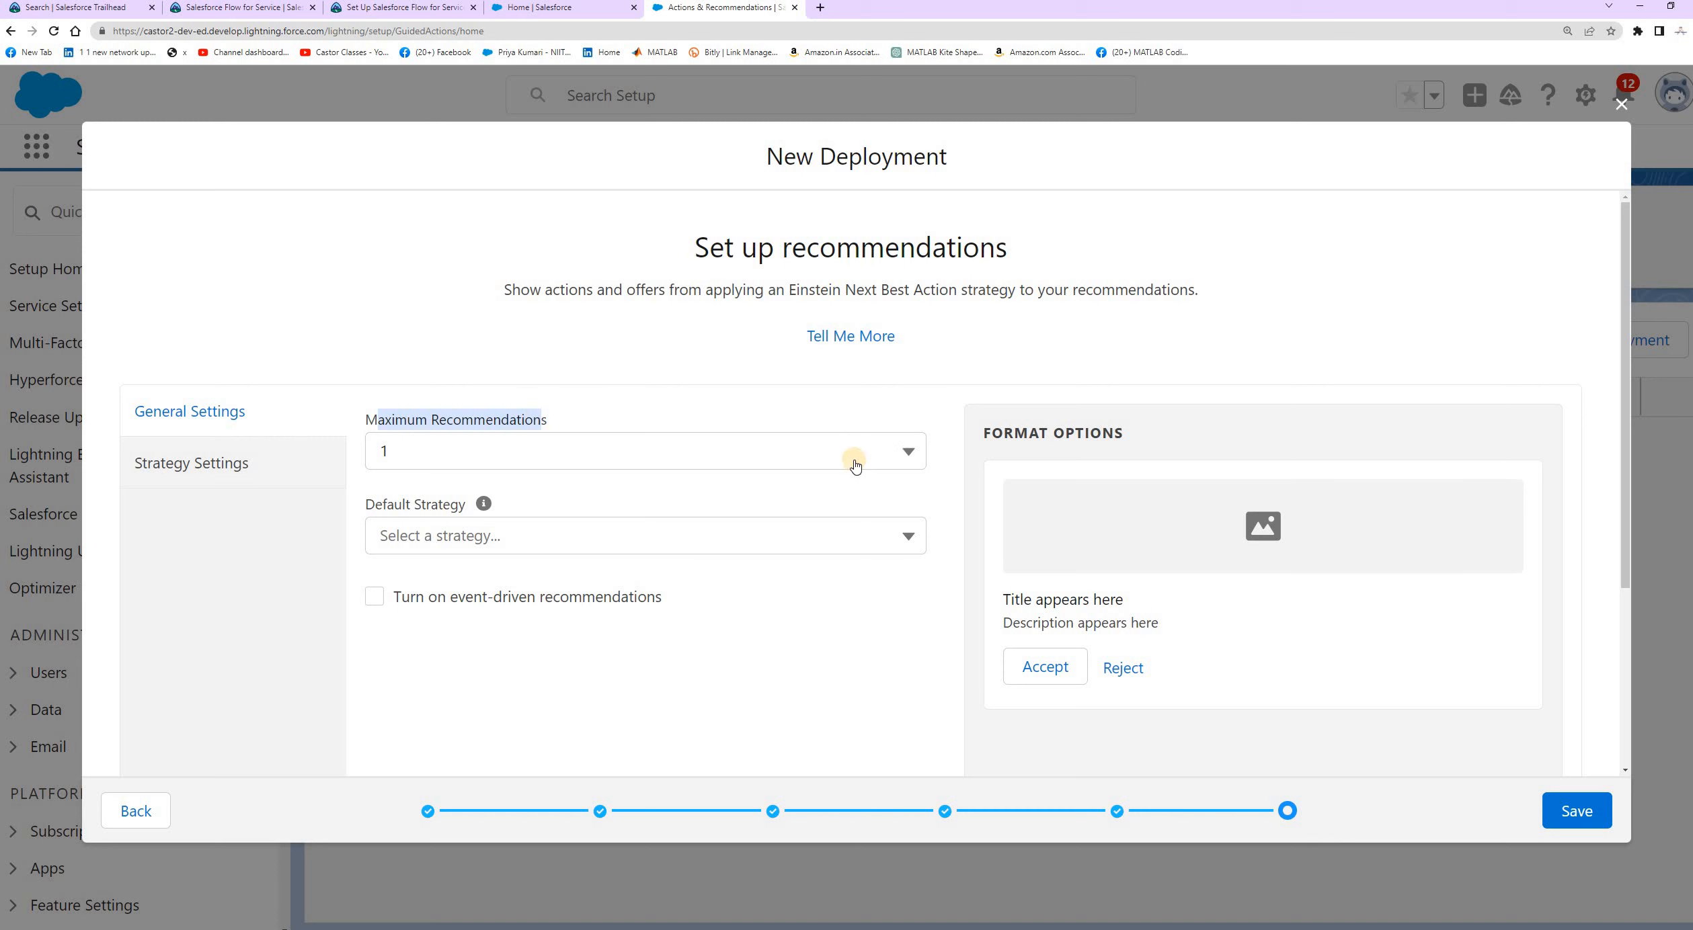
pyautogui.click(906, 457)
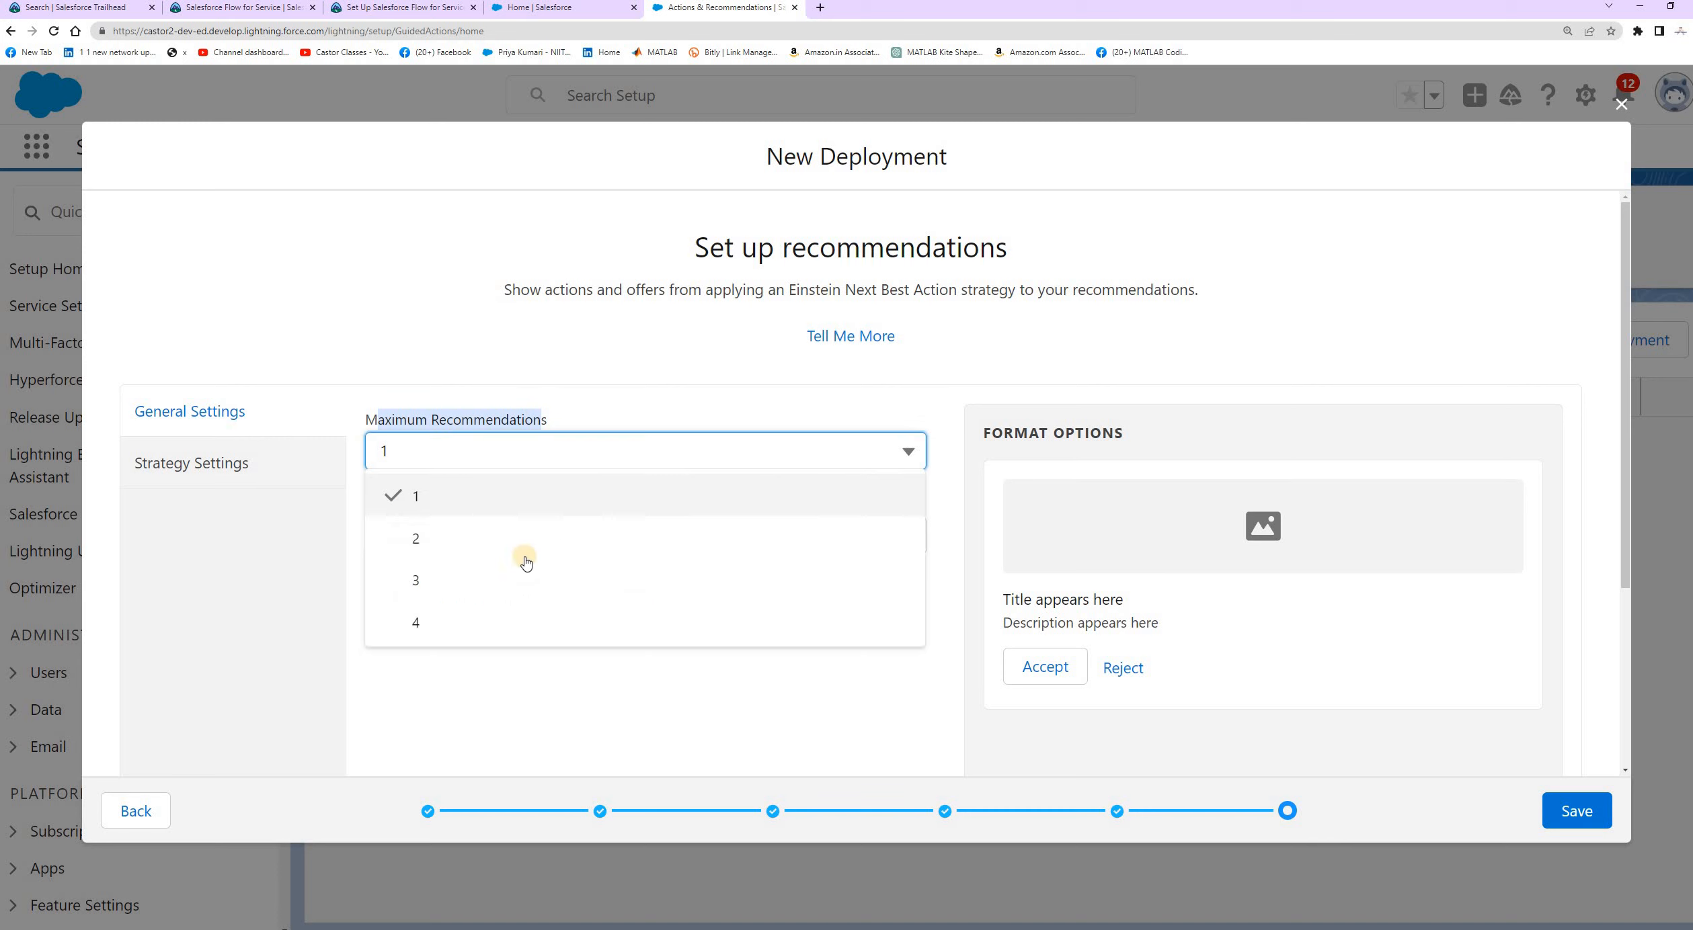
pyautogui.click(487, 575)
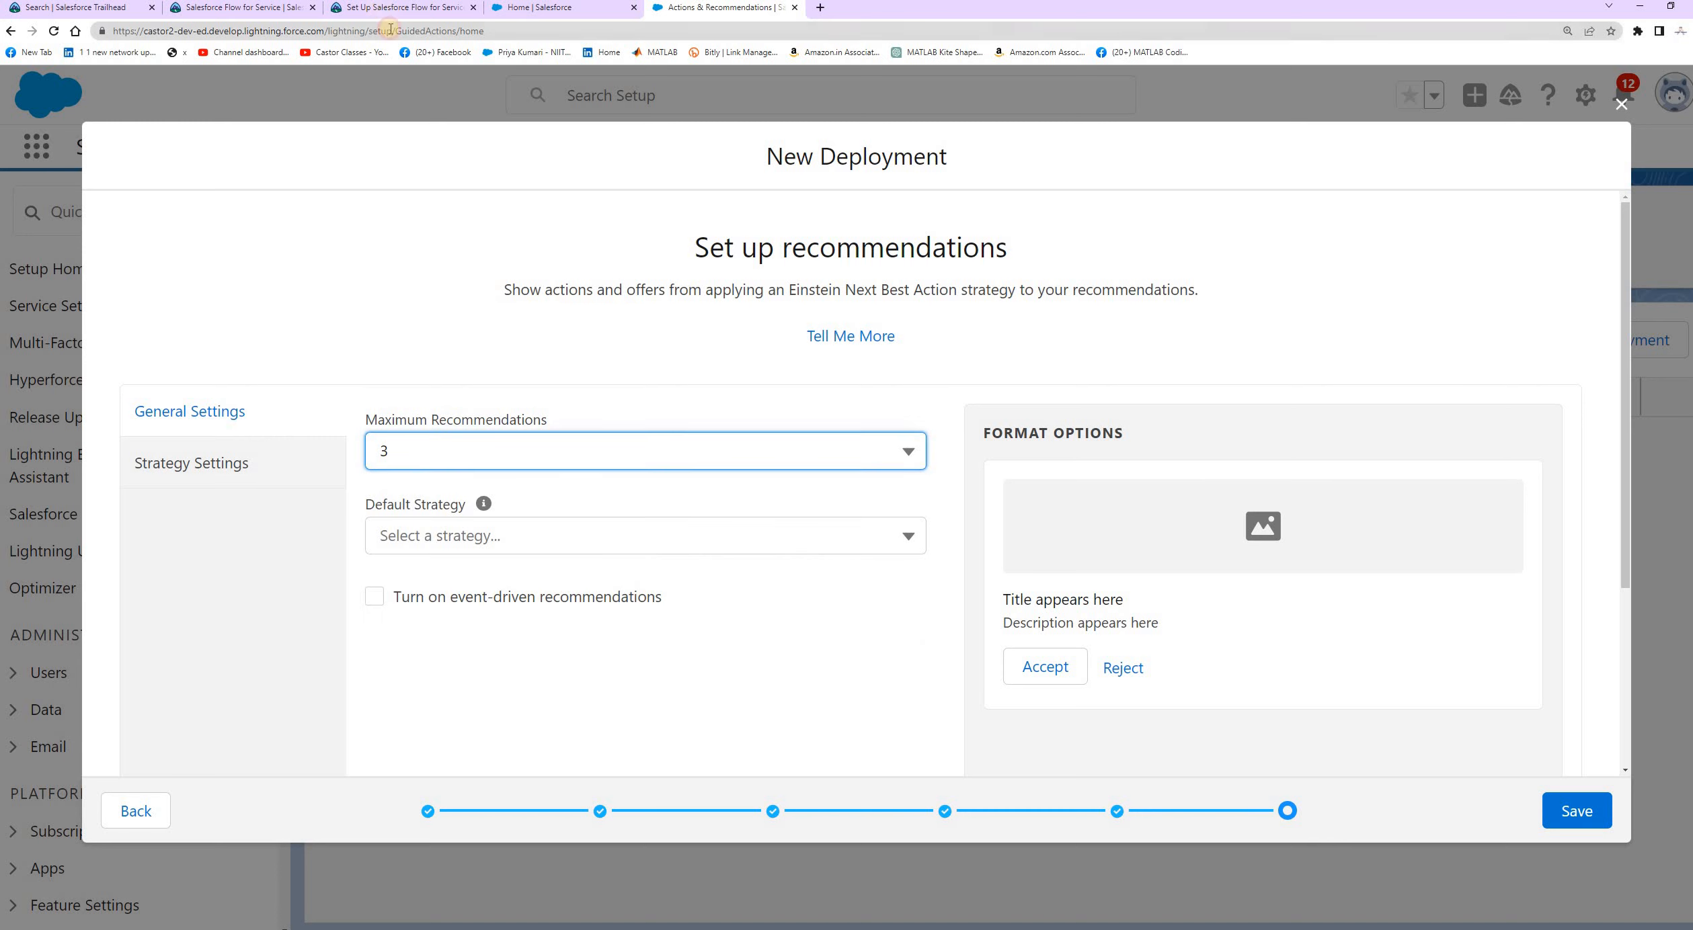
# Check the challenge's Default Strategy requirement and set the deployment's Default Strategy to Offer strategy (Global)
pyautogui.click(397, 7)
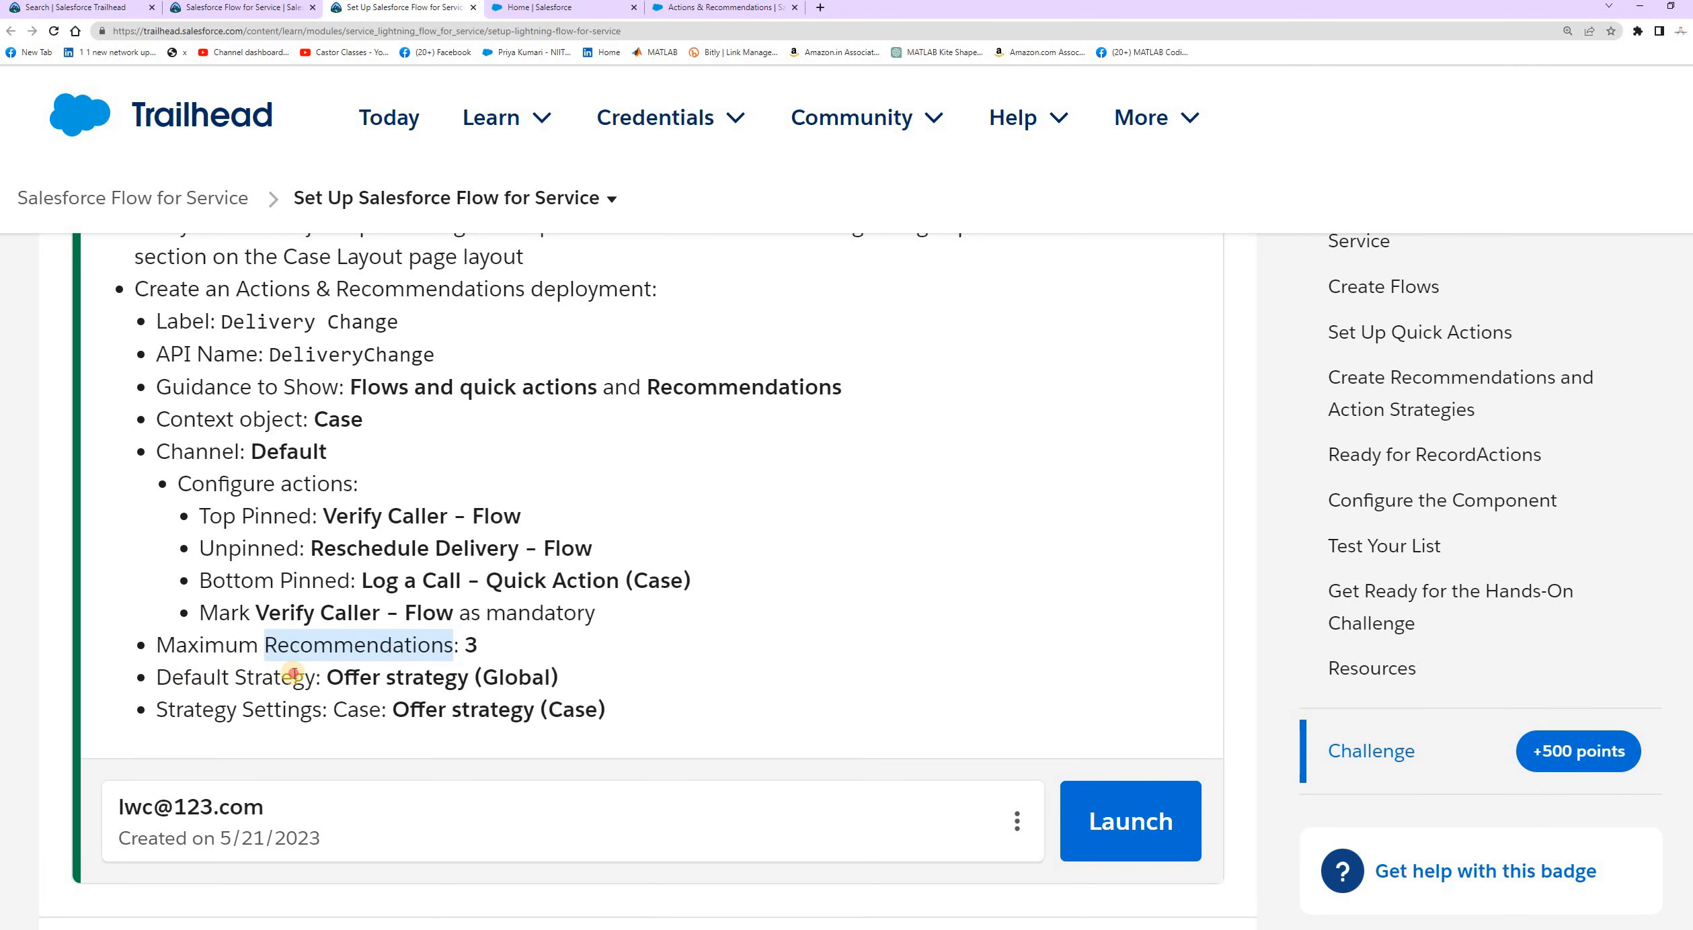
pyautogui.moveTo(157, 678); pyautogui.dragTo(551, 679)
pyautogui.click(676, 8)
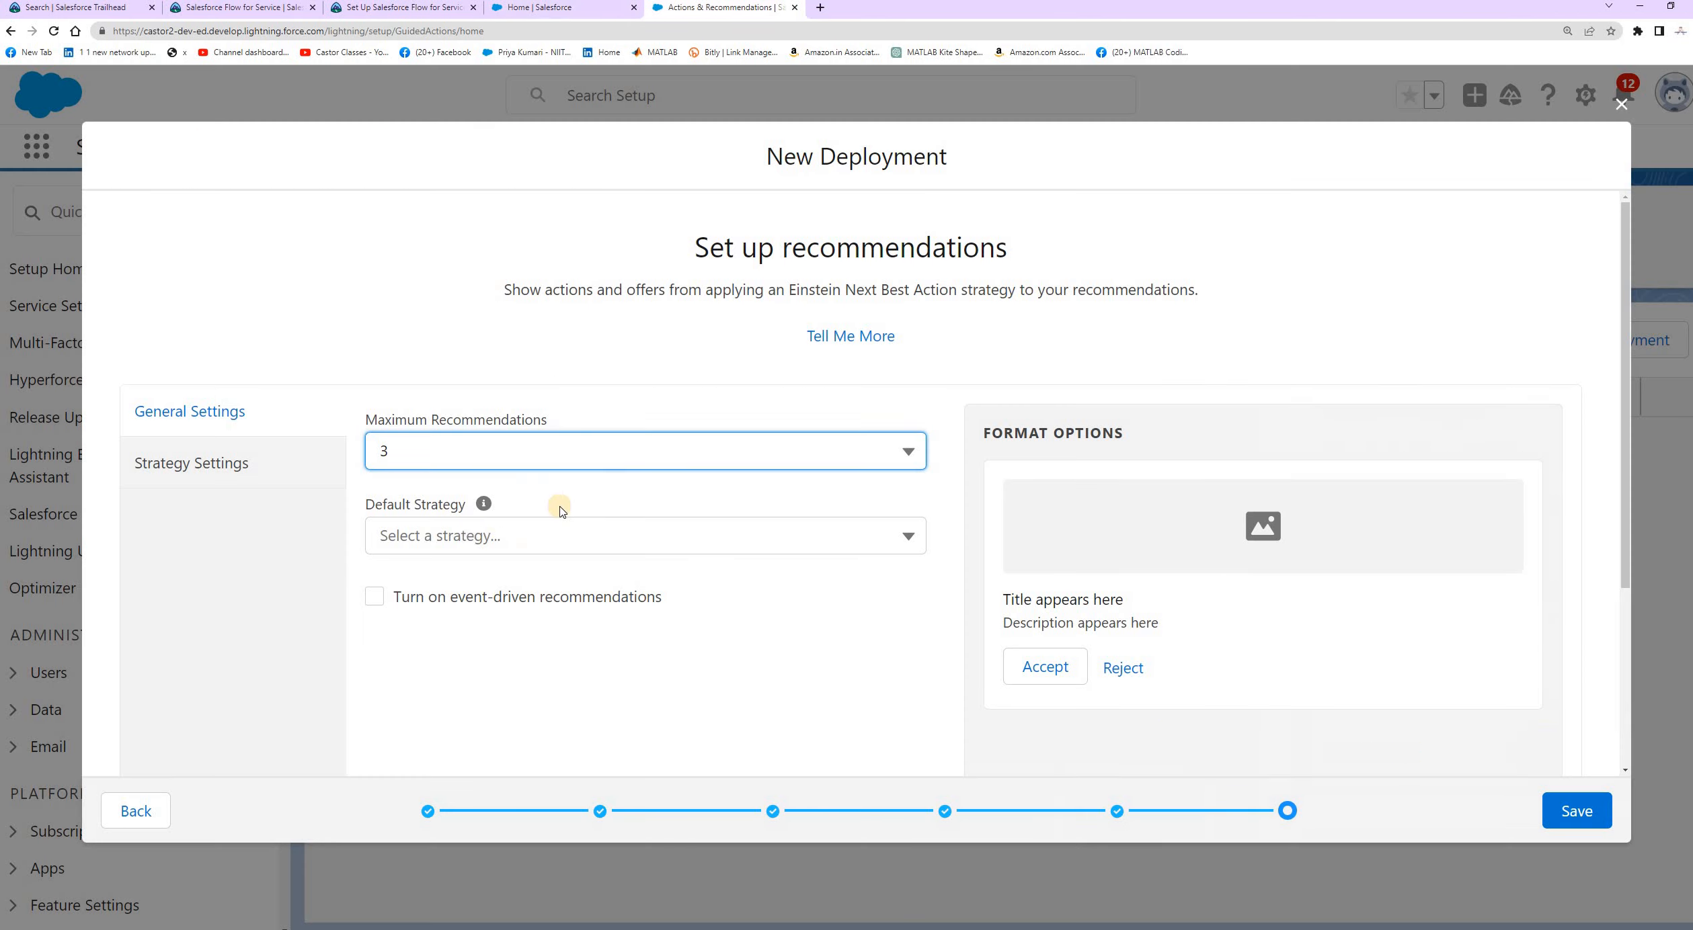
pyautogui.tripleClick(459, 505)
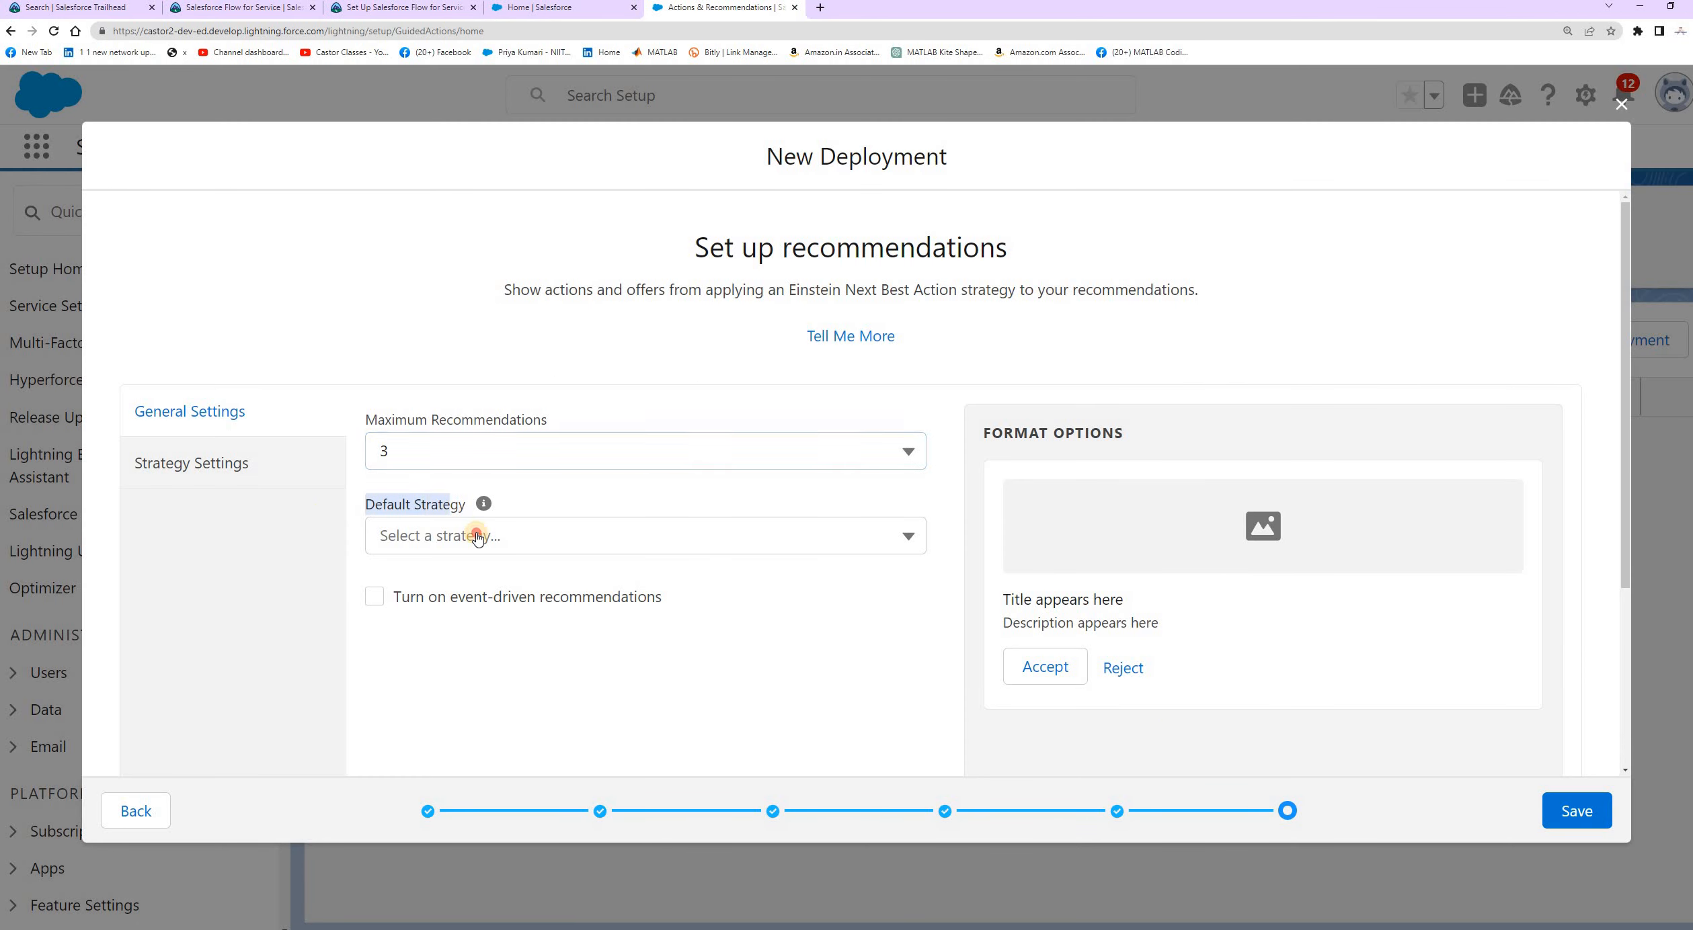
pyautogui.click(480, 537)
pyautogui.click(530, 625)
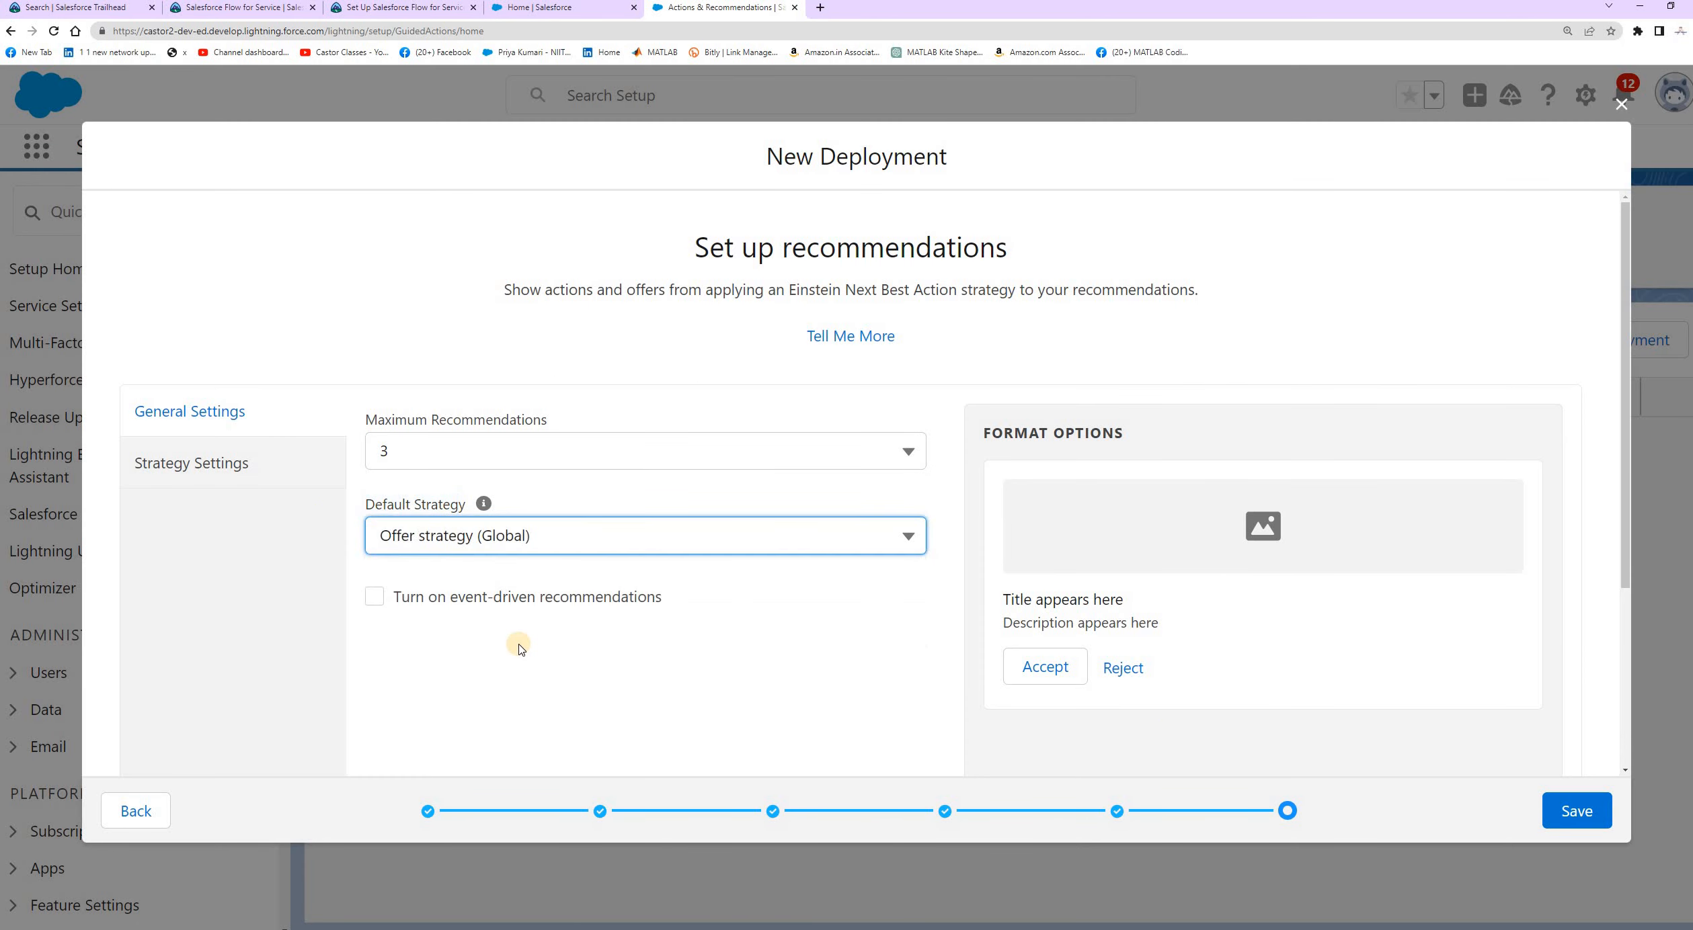
# Check the challenge's Strategy Settings requirement and set the object-specific strategy for Case to Offer strategy (Case)
pyautogui.click(168, 463)
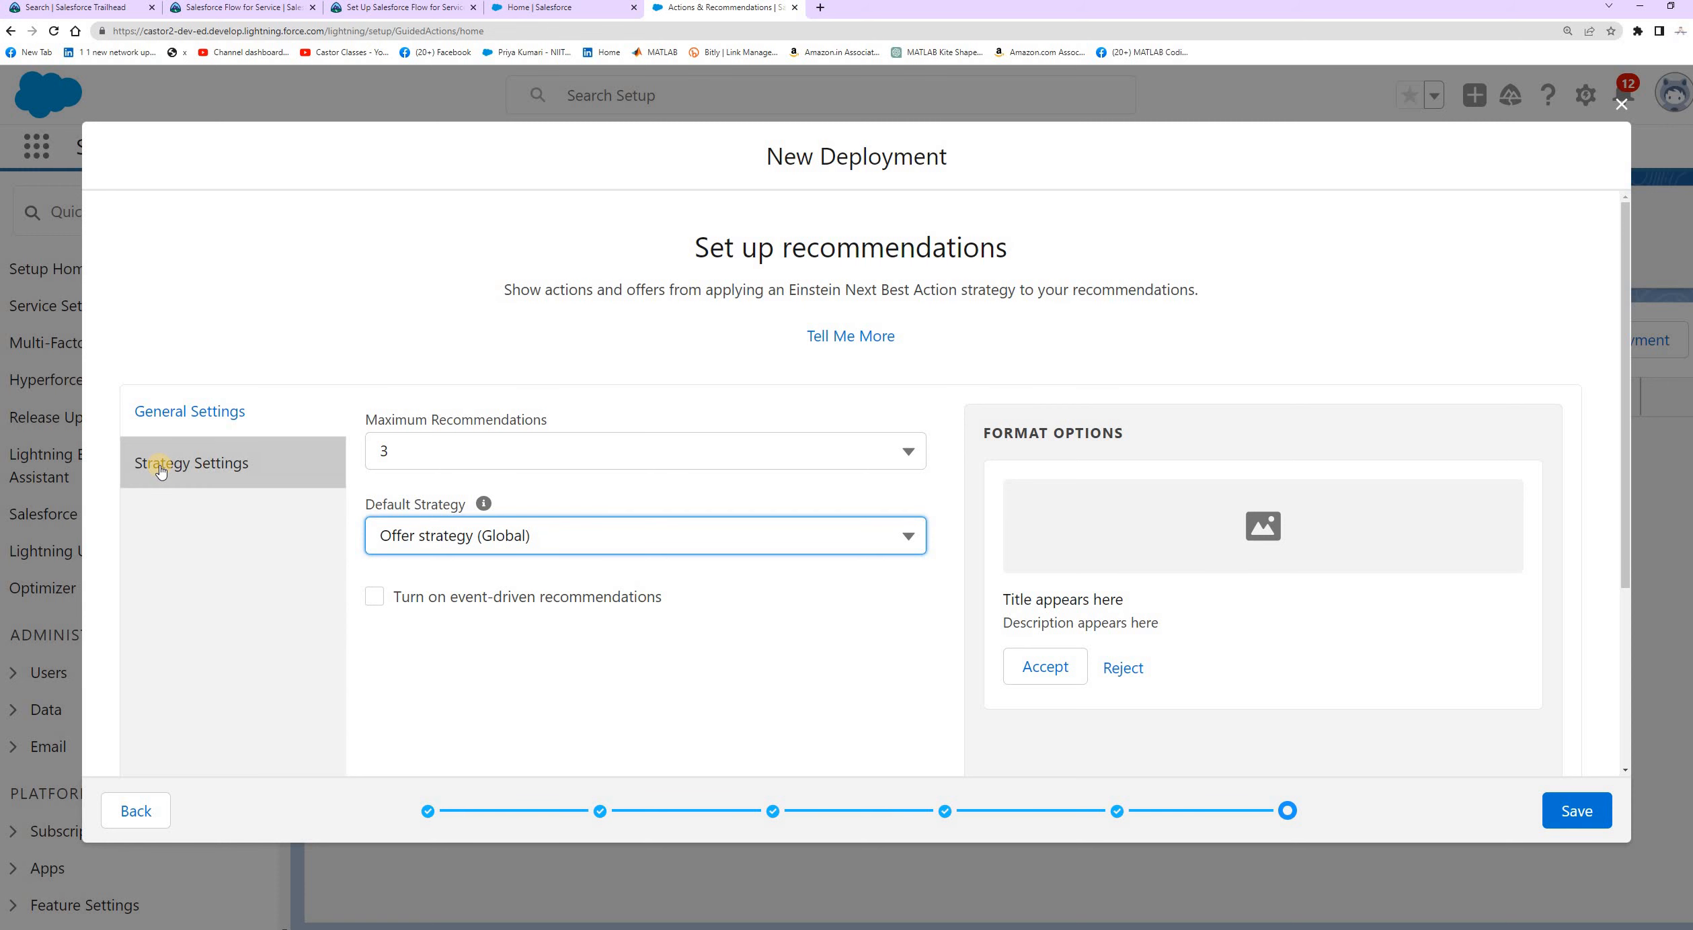
pyautogui.click(374, 12)
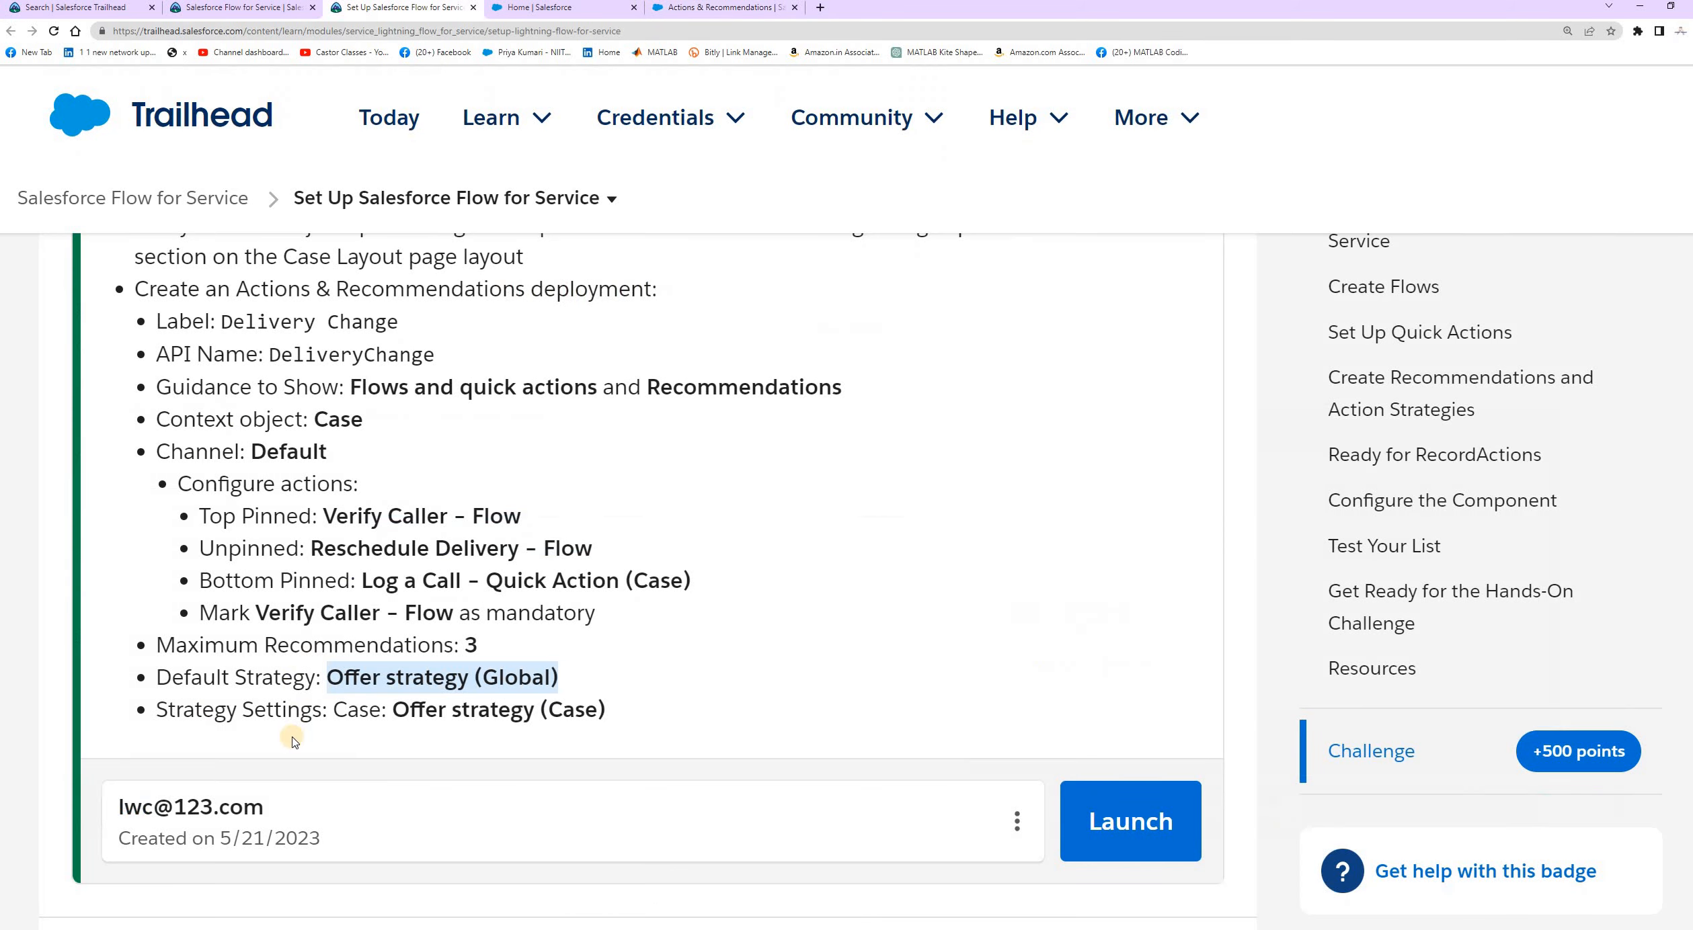
pyautogui.moveTo(165, 710); pyautogui.dragTo(676, 713)
pyautogui.click(692, 10)
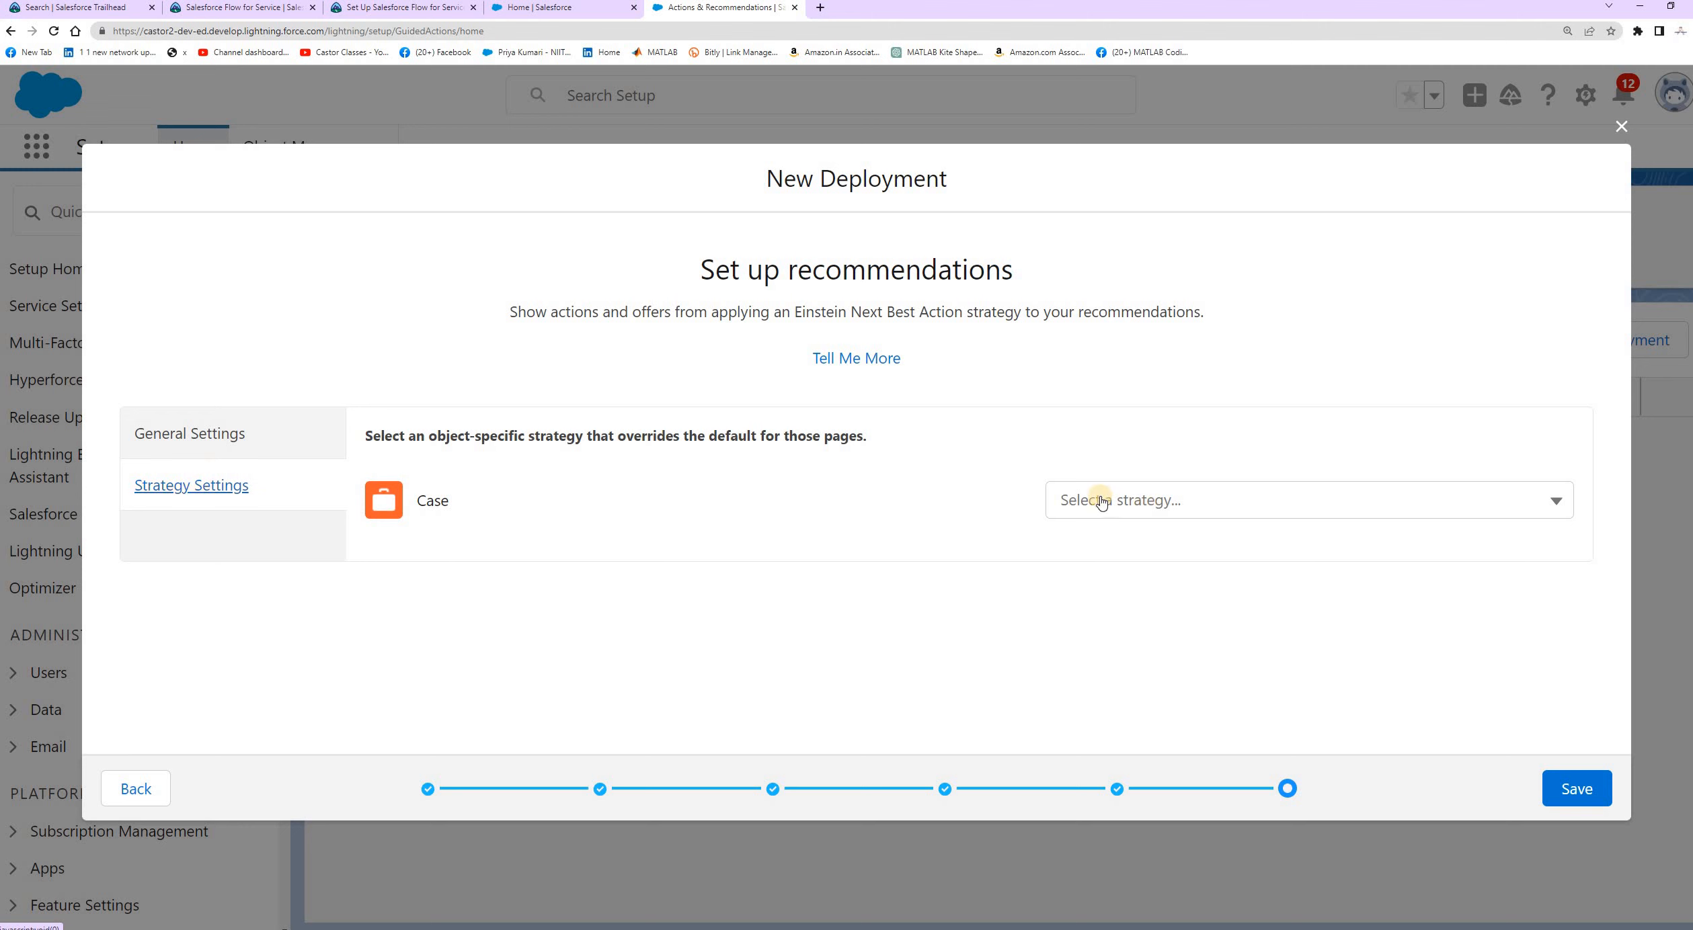
pyautogui.click(1144, 501)
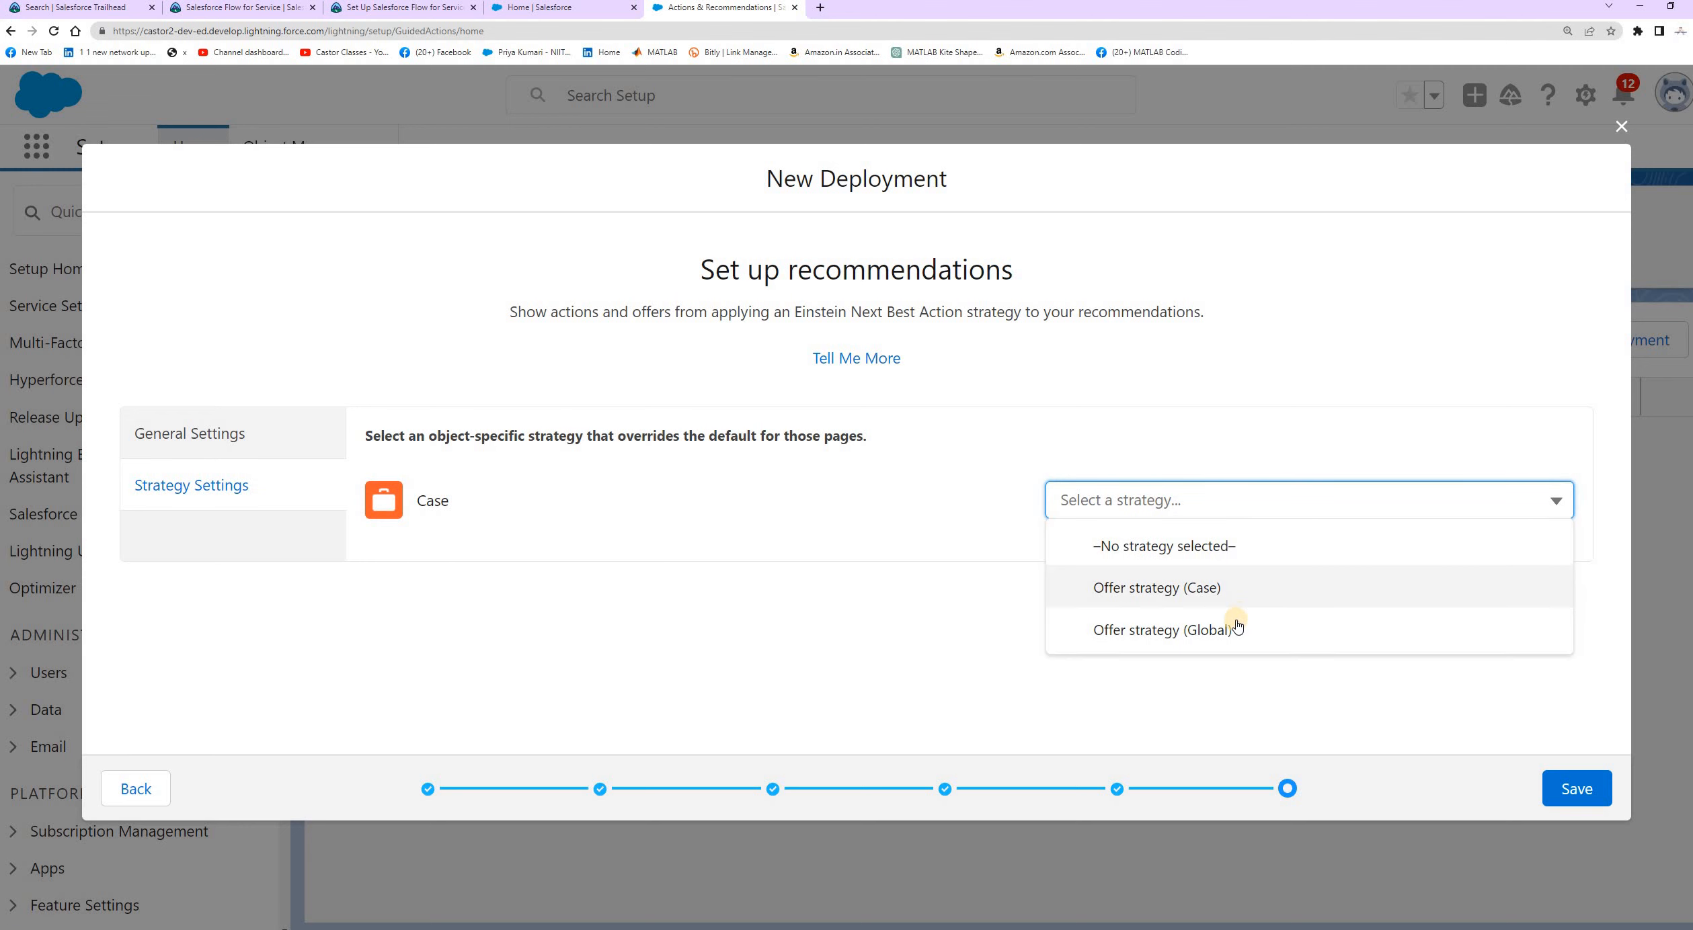
pyautogui.click(369, 14)
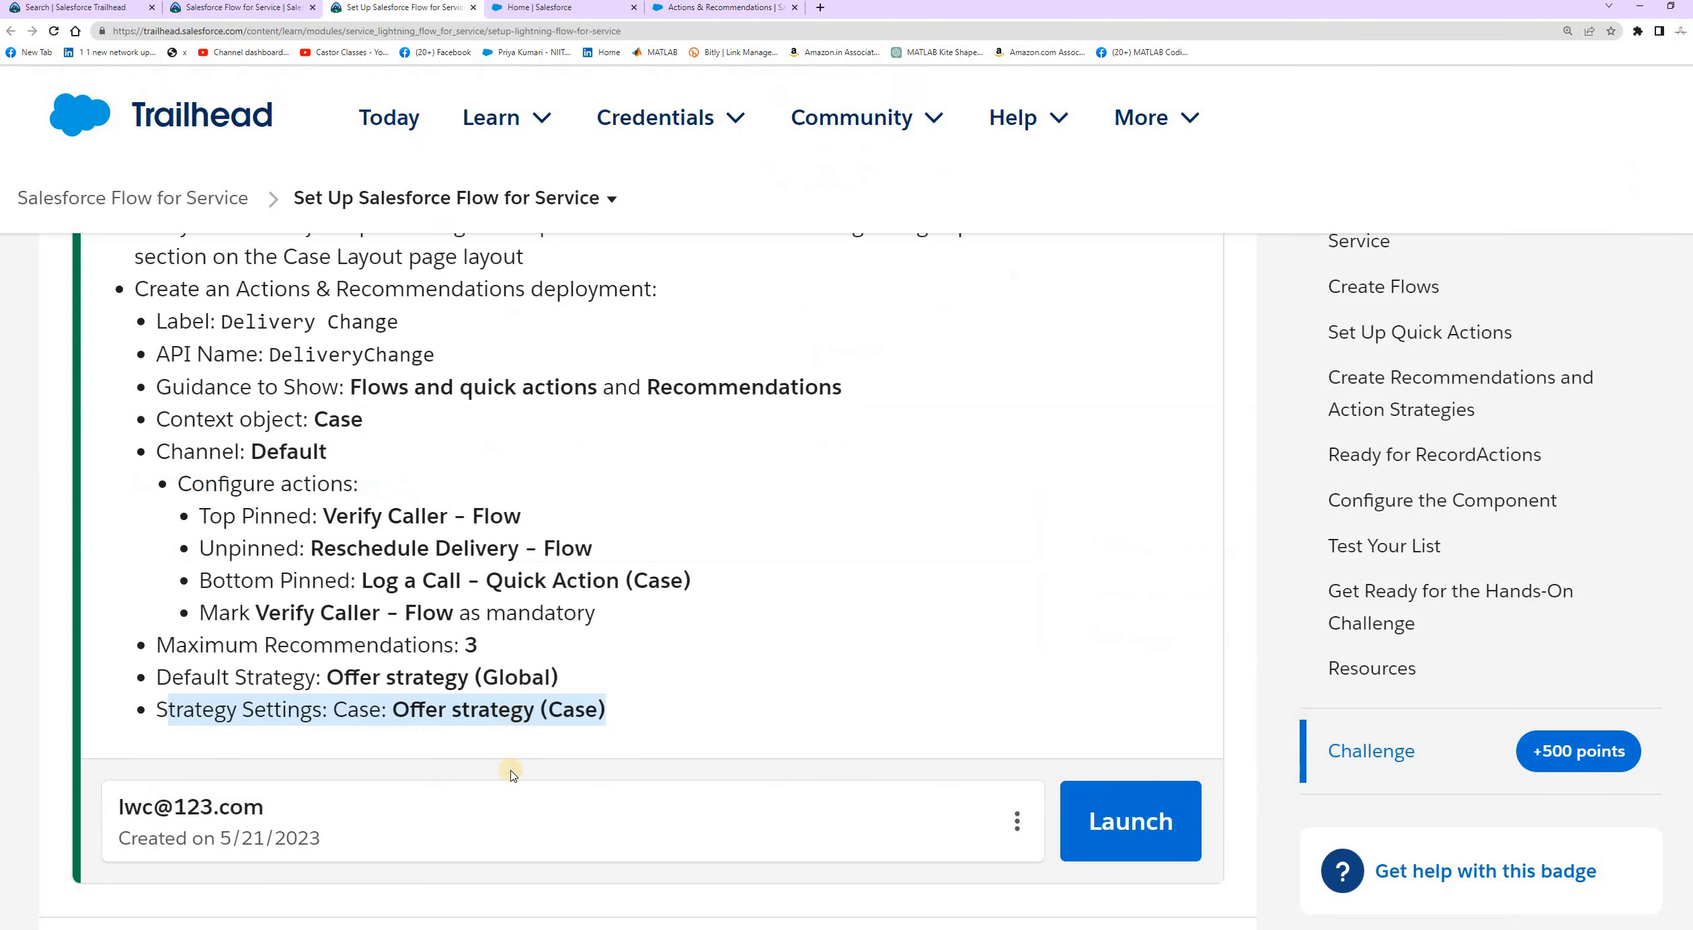
pyautogui.click(688, 14)
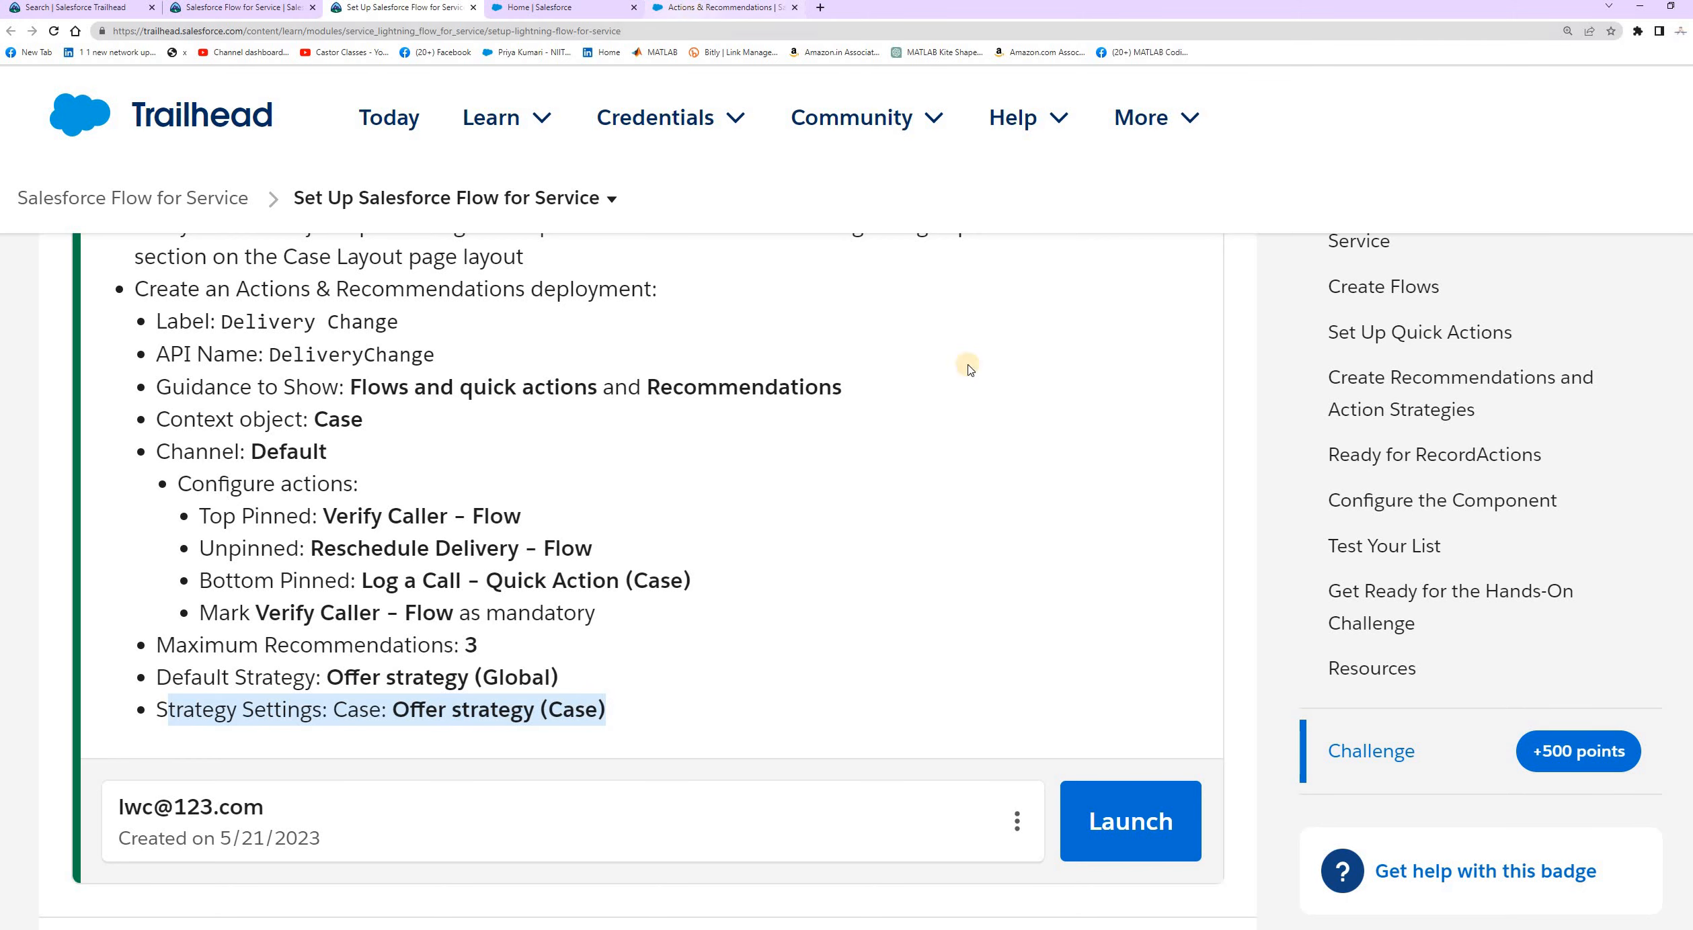
pyautogui.click(1149, 510)
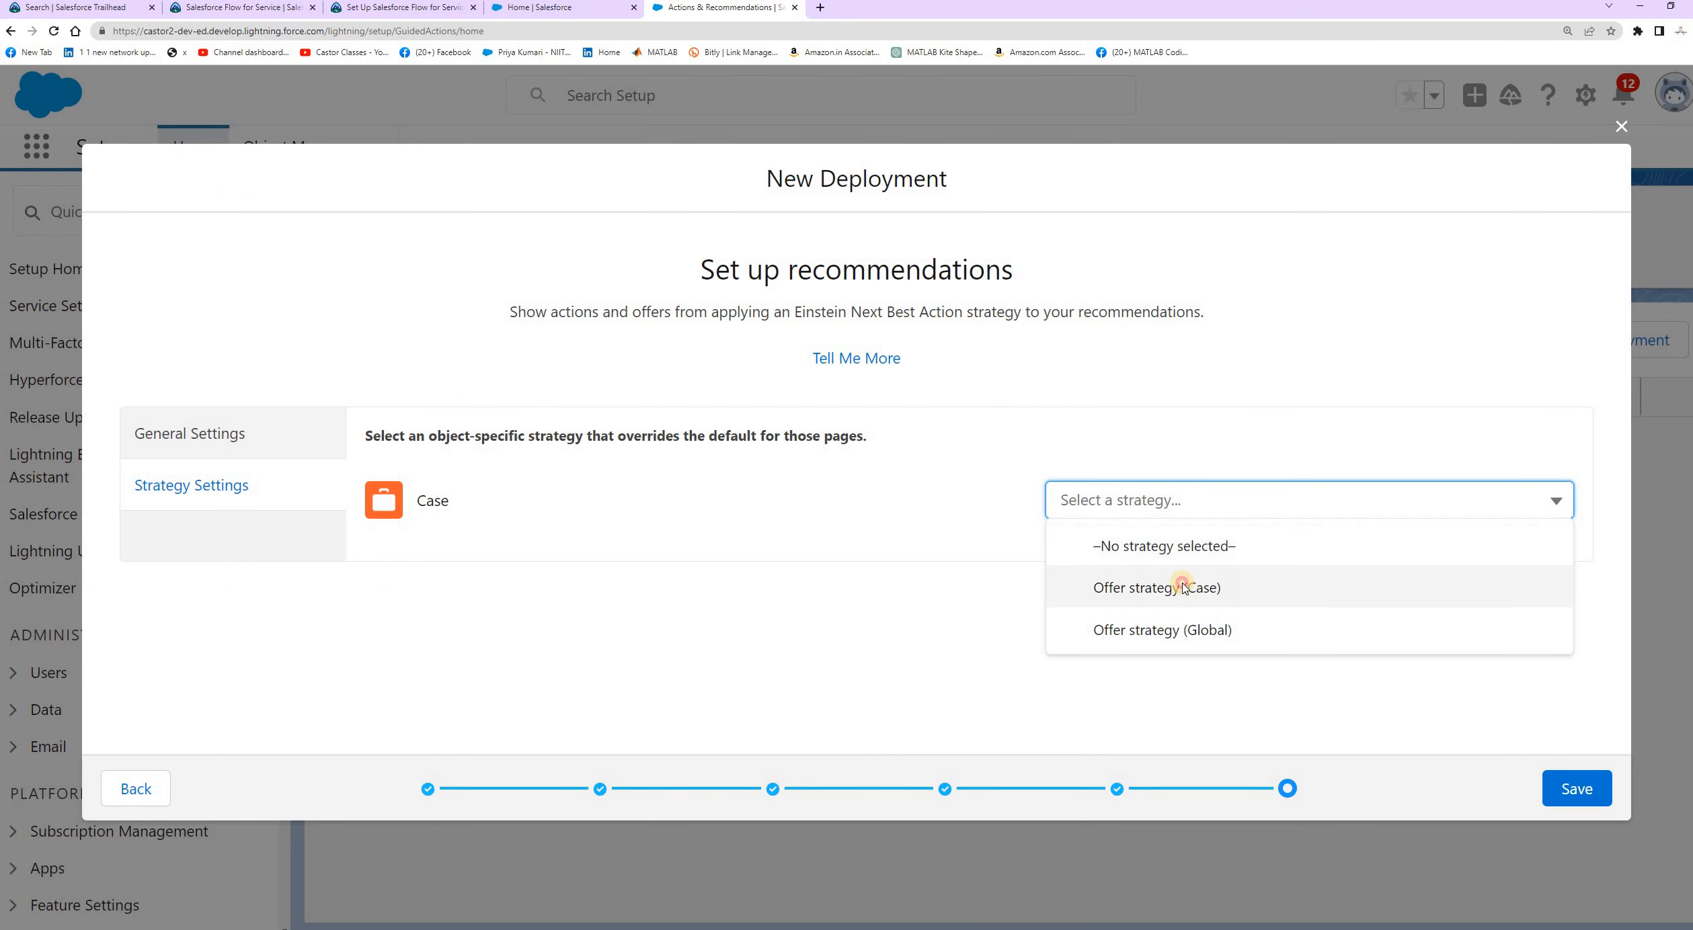
pyautogui.click(1149, 595)
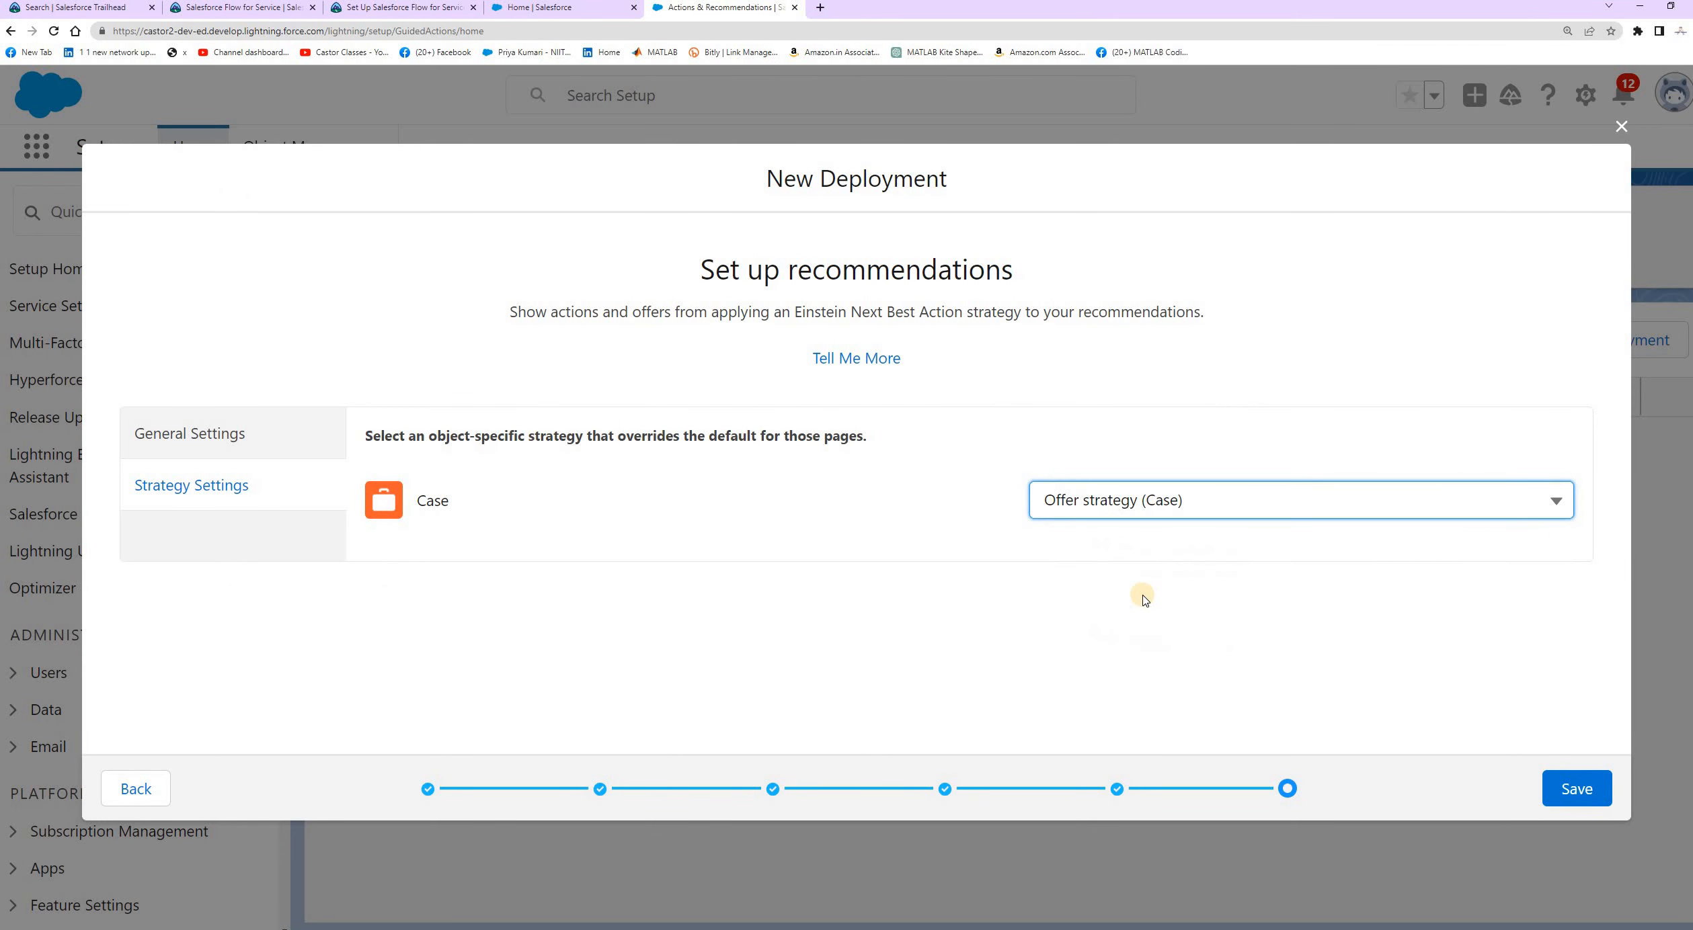
# Save the new Delivery Change deployment and close the deployment wizard
pyautogui.click(1590, 792)
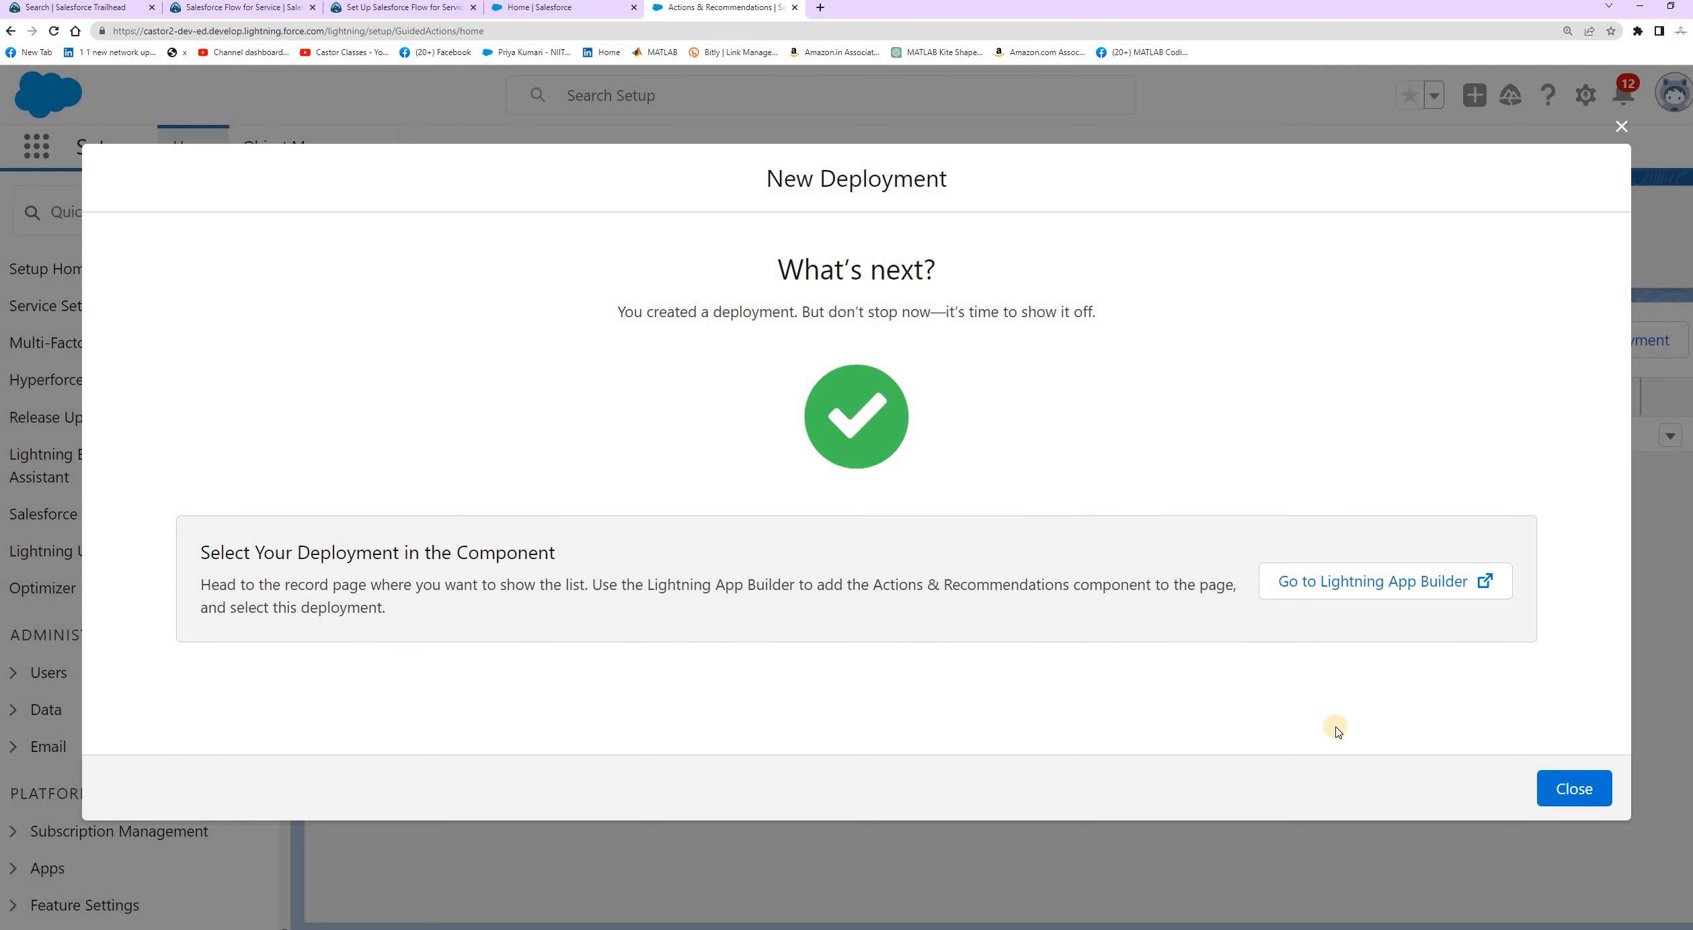
pyautogui.click(1573, 791)
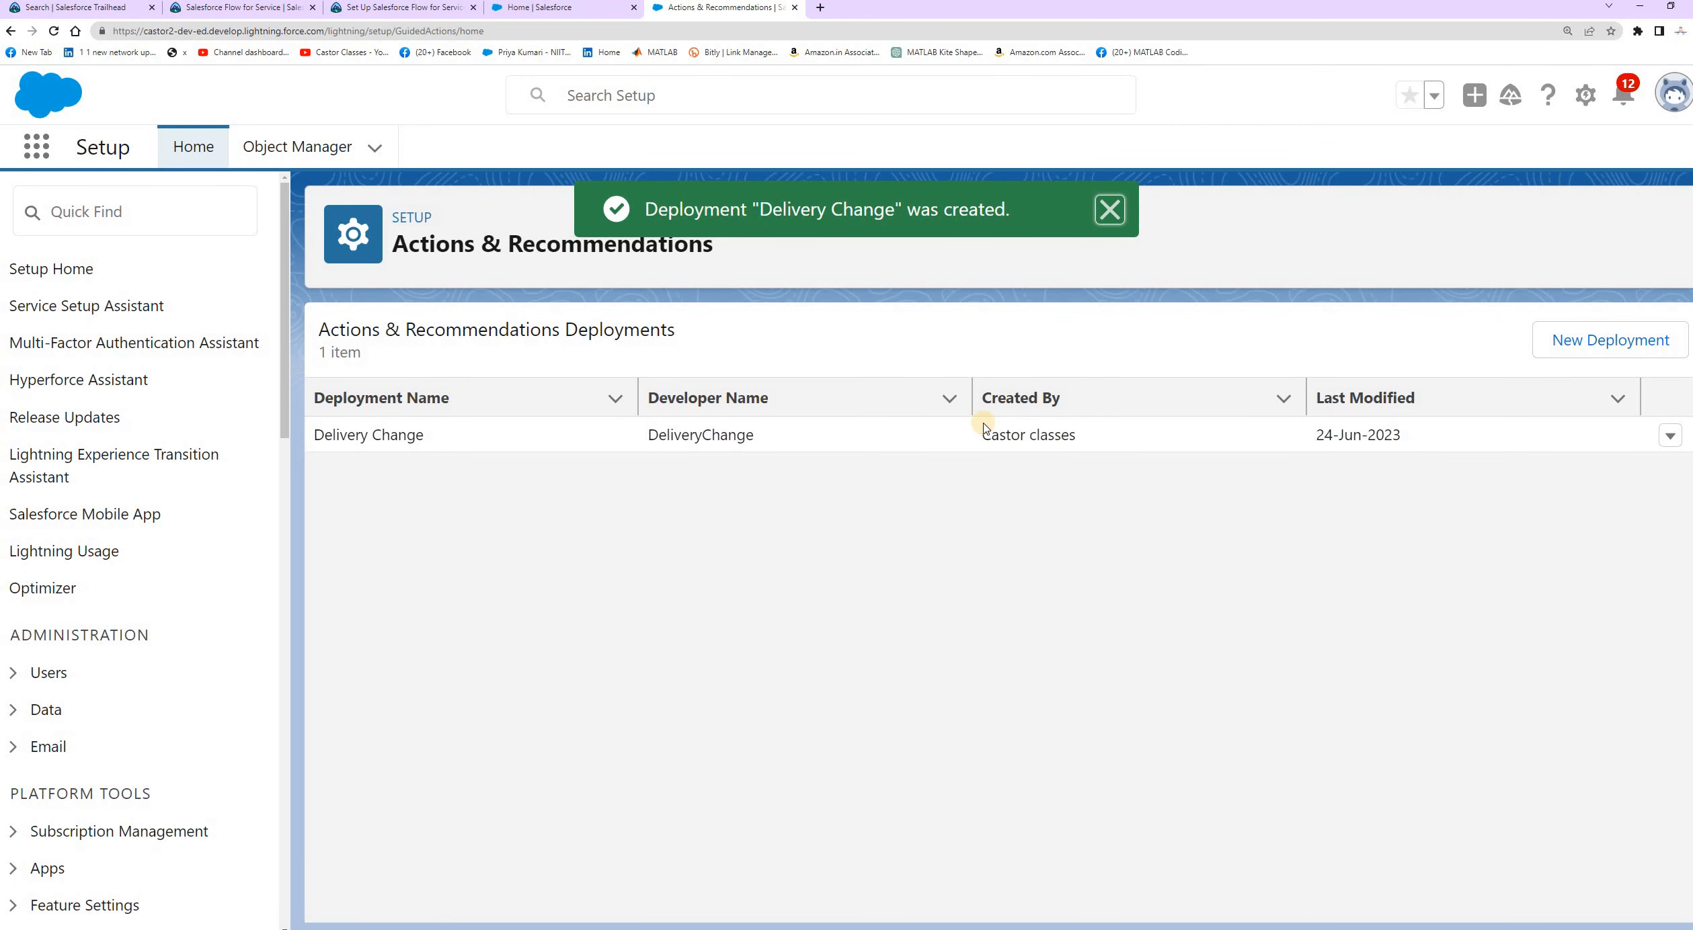
pyautogui.click(1402, 403)
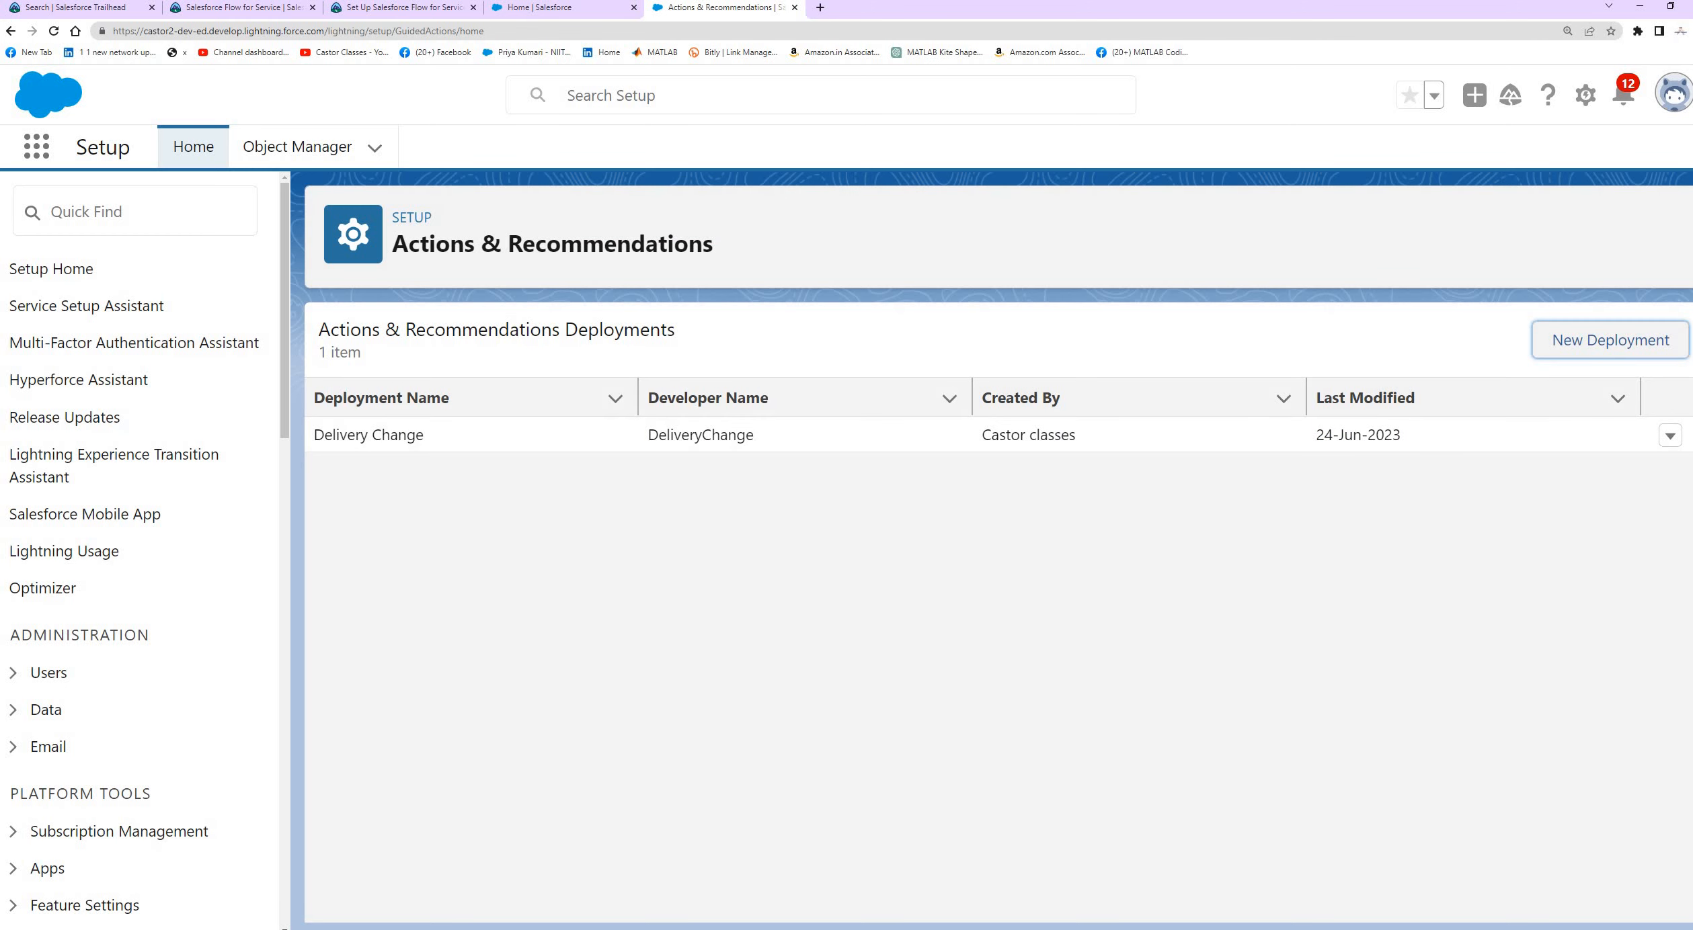
# Return to the Trailhead unit Set Up Salesforce Flow for Service and submit its challenge for checking to earn 500 points
pyautogui.click(375, 8)
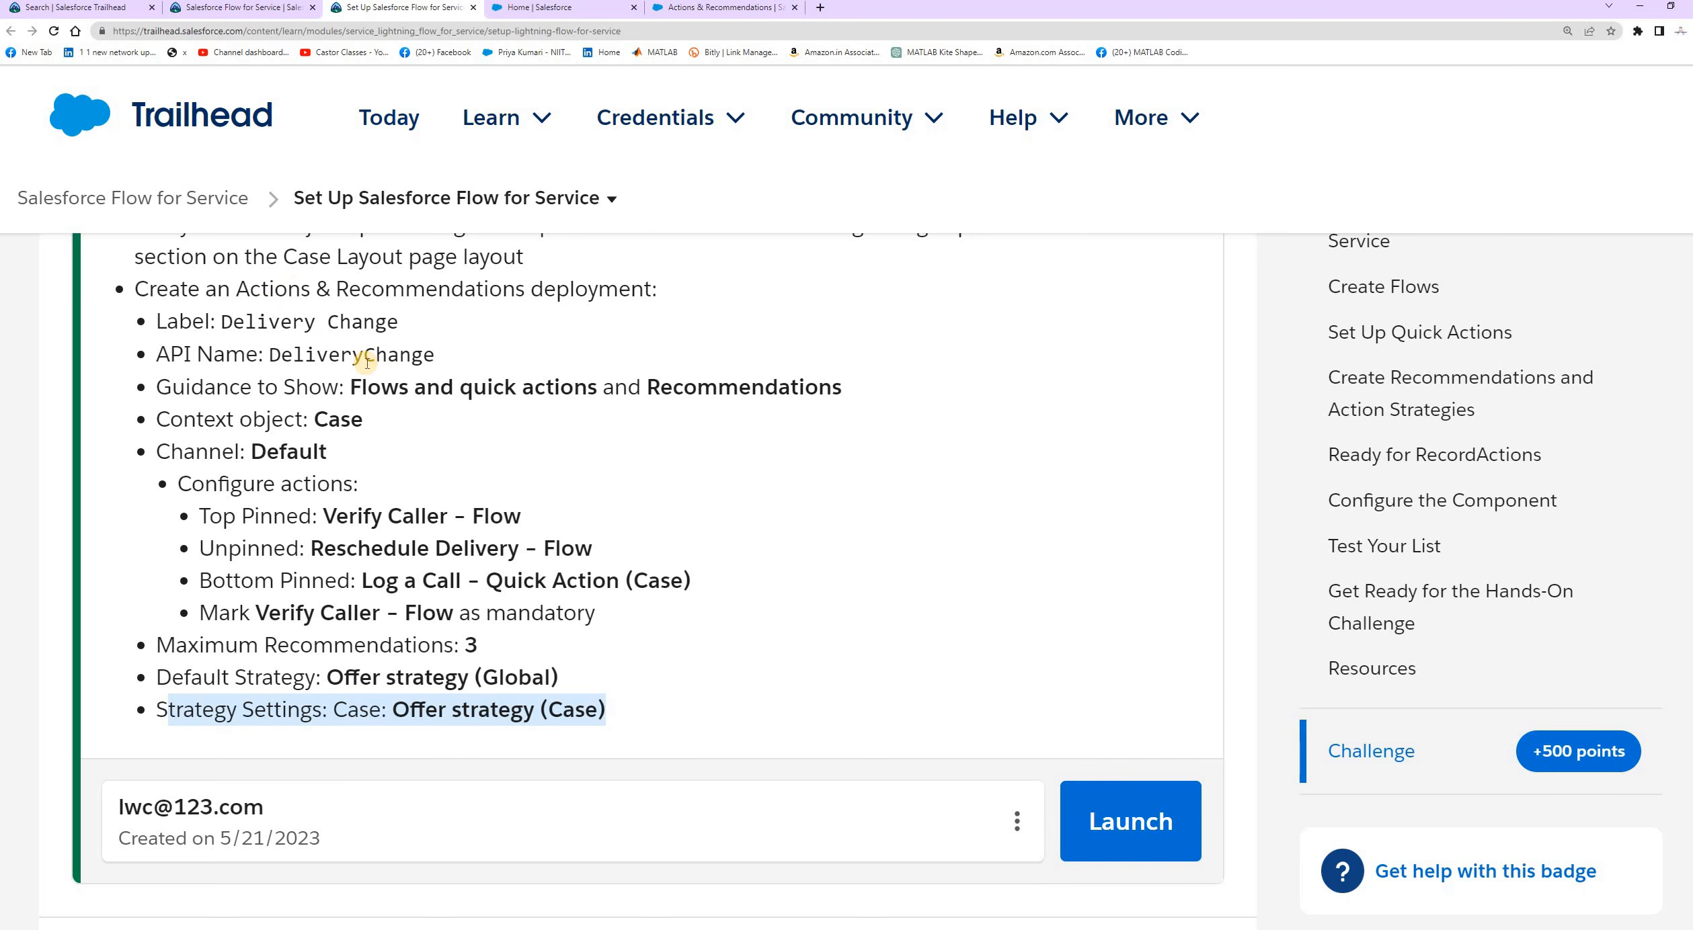
pyautogui.scroll(-3, 366, 363)
pyautogui.scroll(1, 378, 351)
pyautogui.scroll(-3, 328, 453)
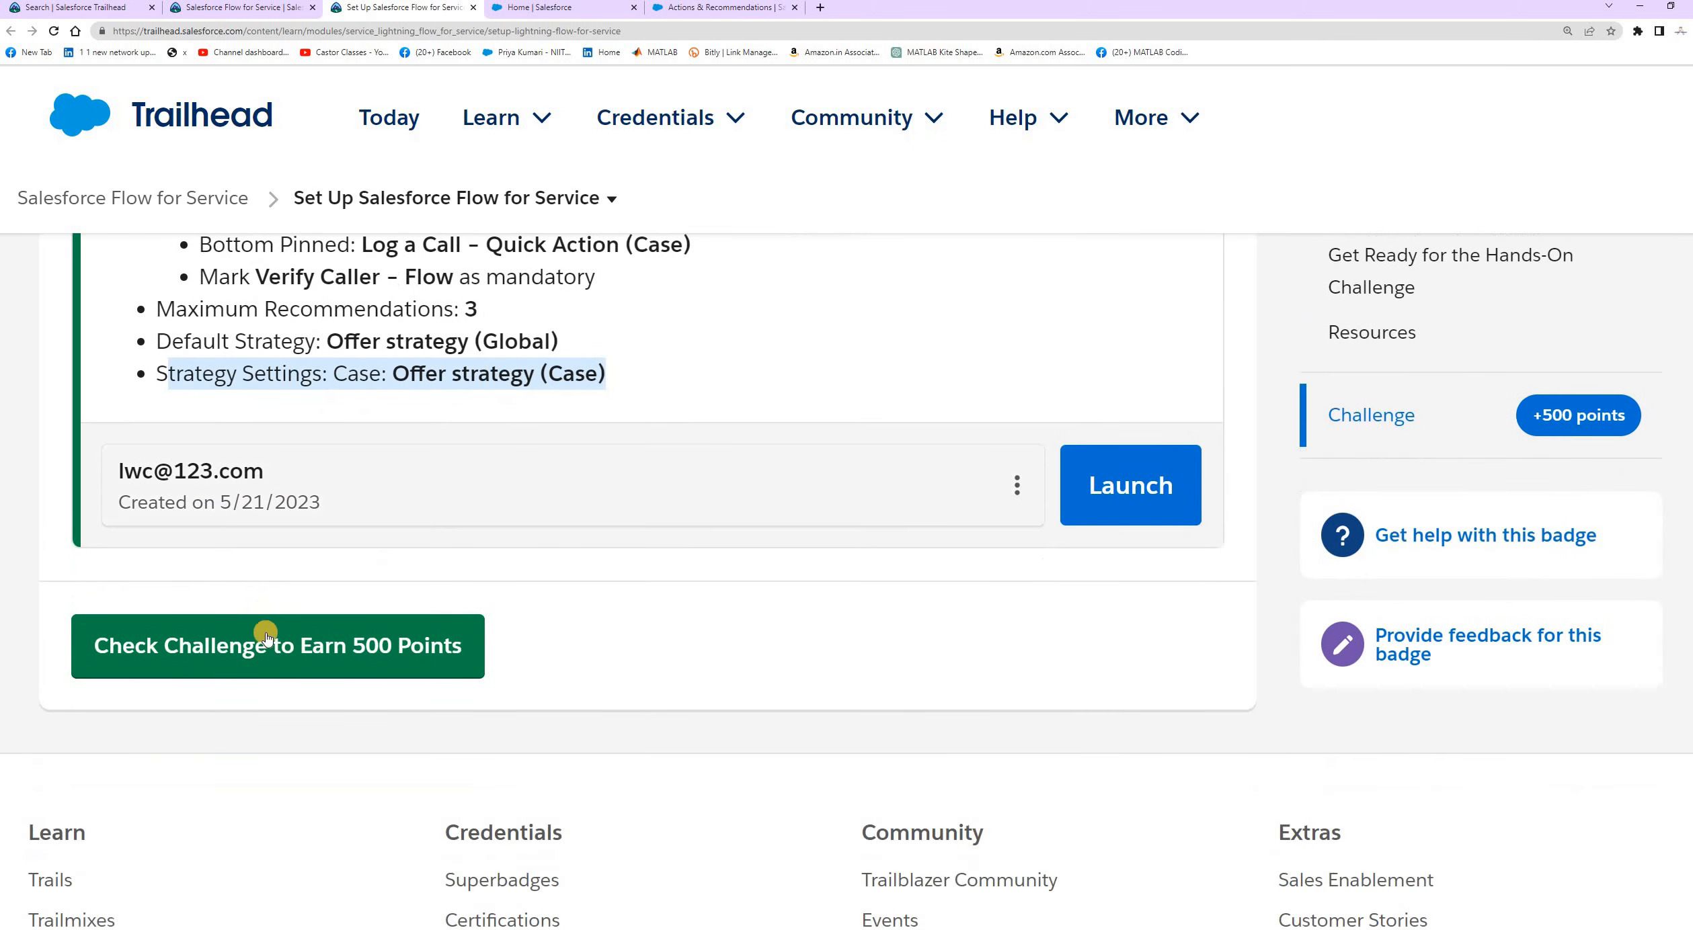
pyautogui.click(266, 637)
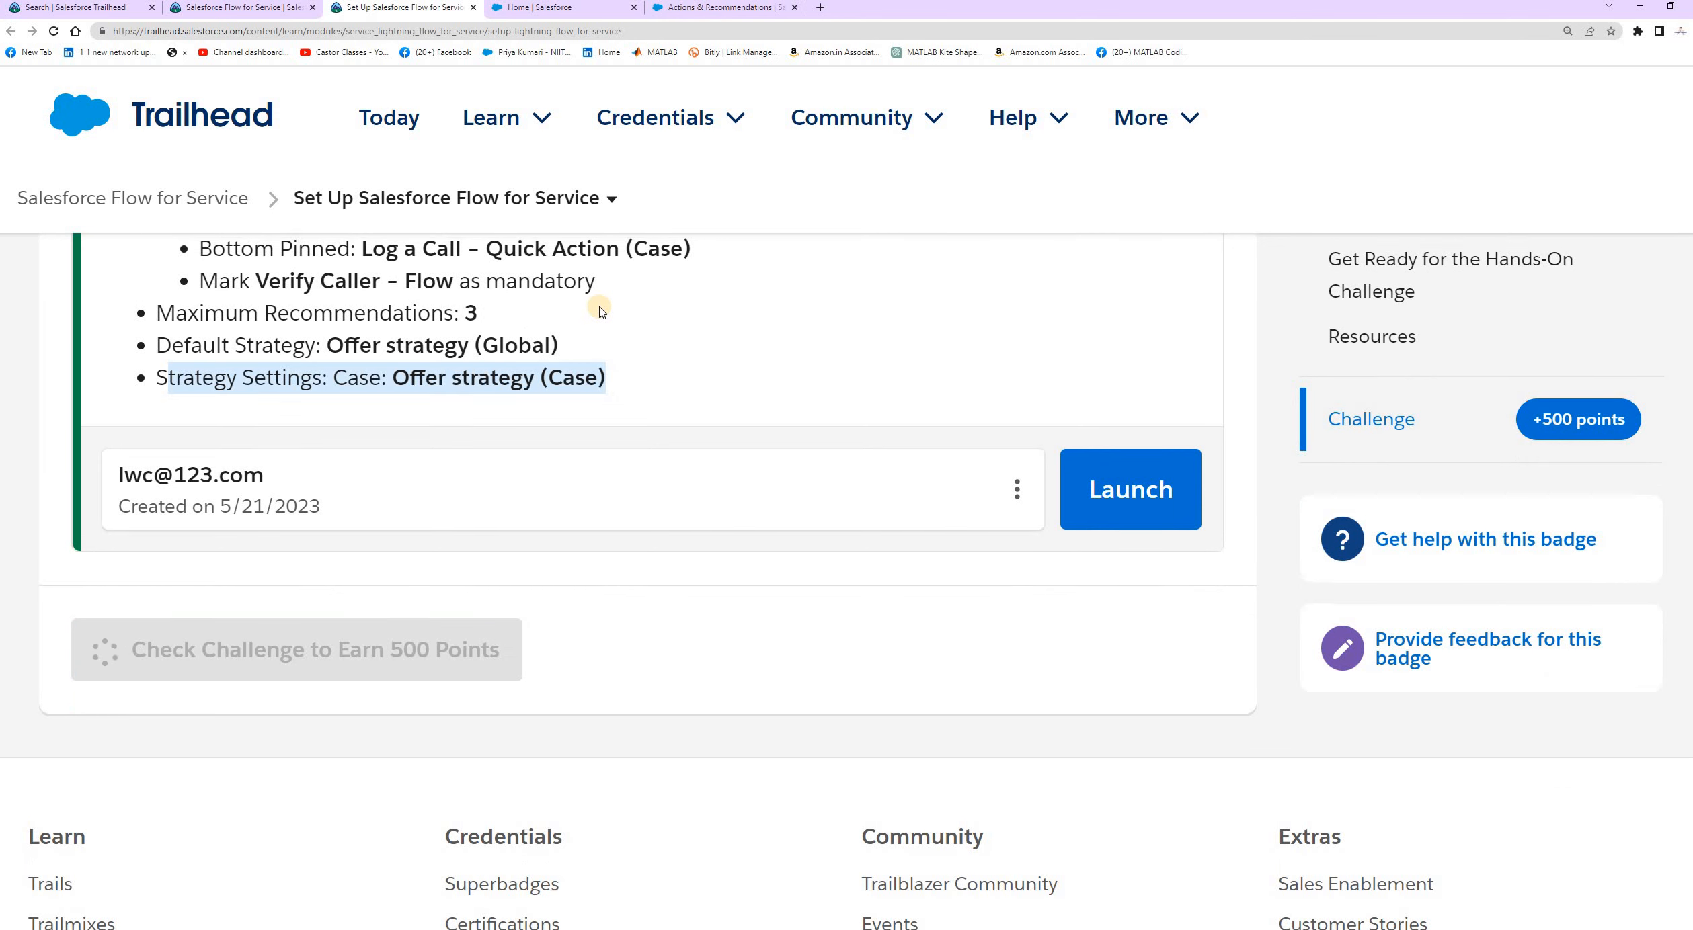
# Review the challenge's deployment requirements, including the mandatory Verify Caller – Flow action, while the challenge check runs
pyautogui.scroll(2, 538, 376)
pyautogui.moveTo(257, 411); pyautogui.dragTo(595, 412)
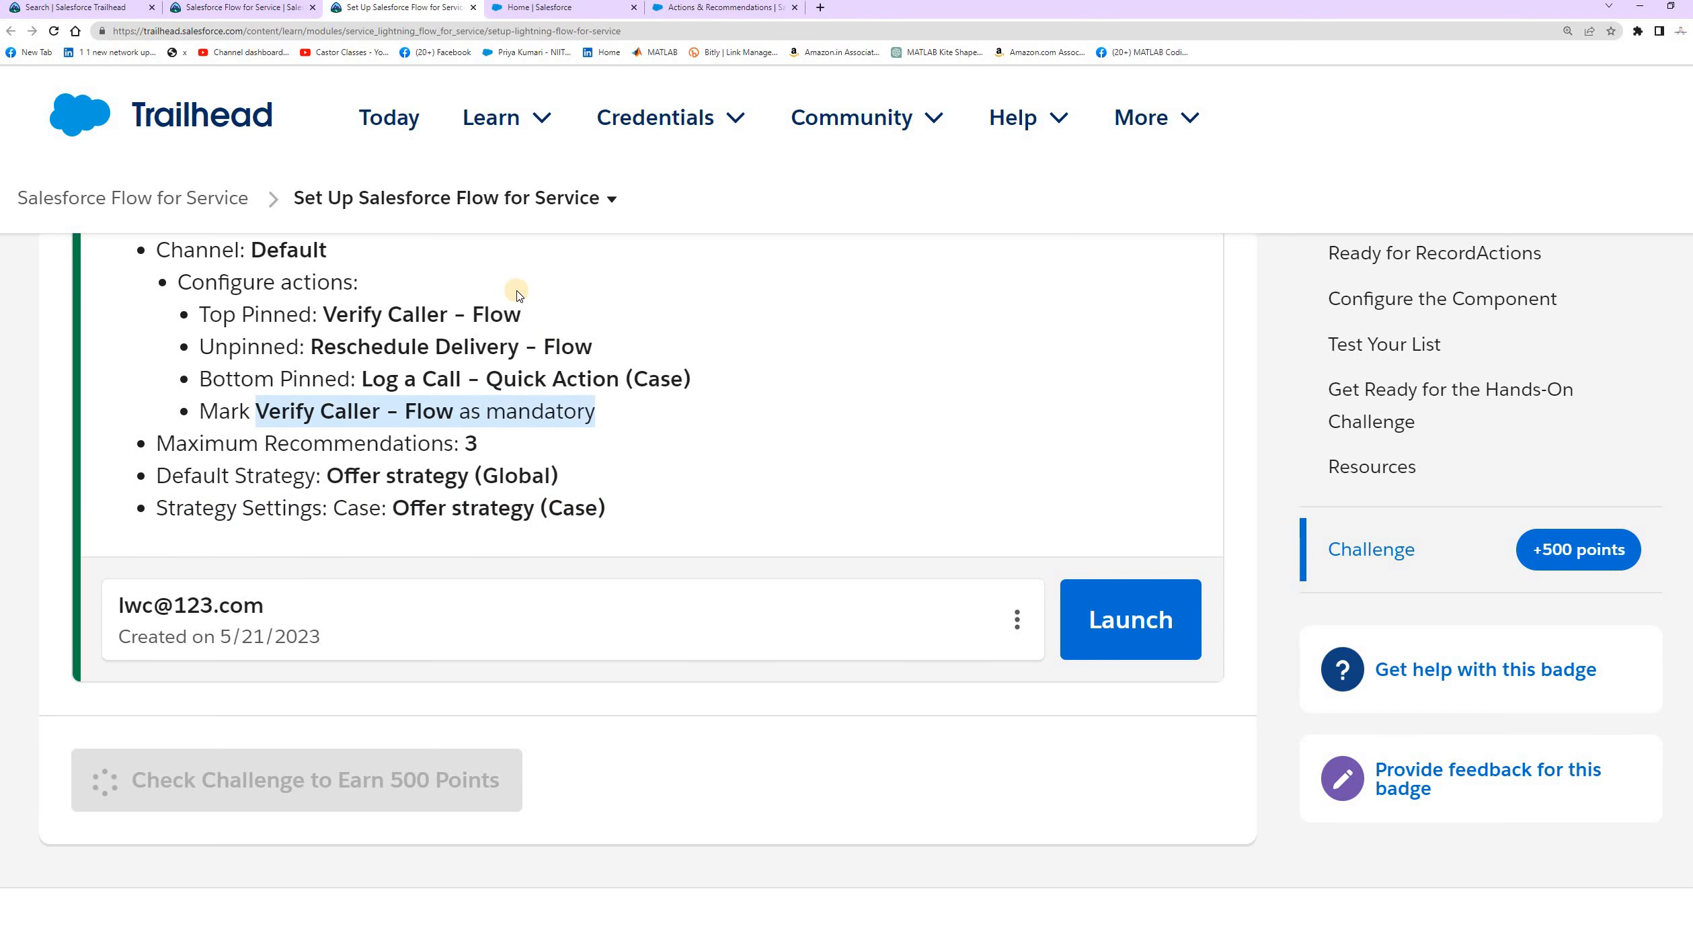
pyautogui.scroll(-1, 533, 331)
pyautogui.scroll(1, 530, 341)
pyautogui.scroll(3, 565, 349)
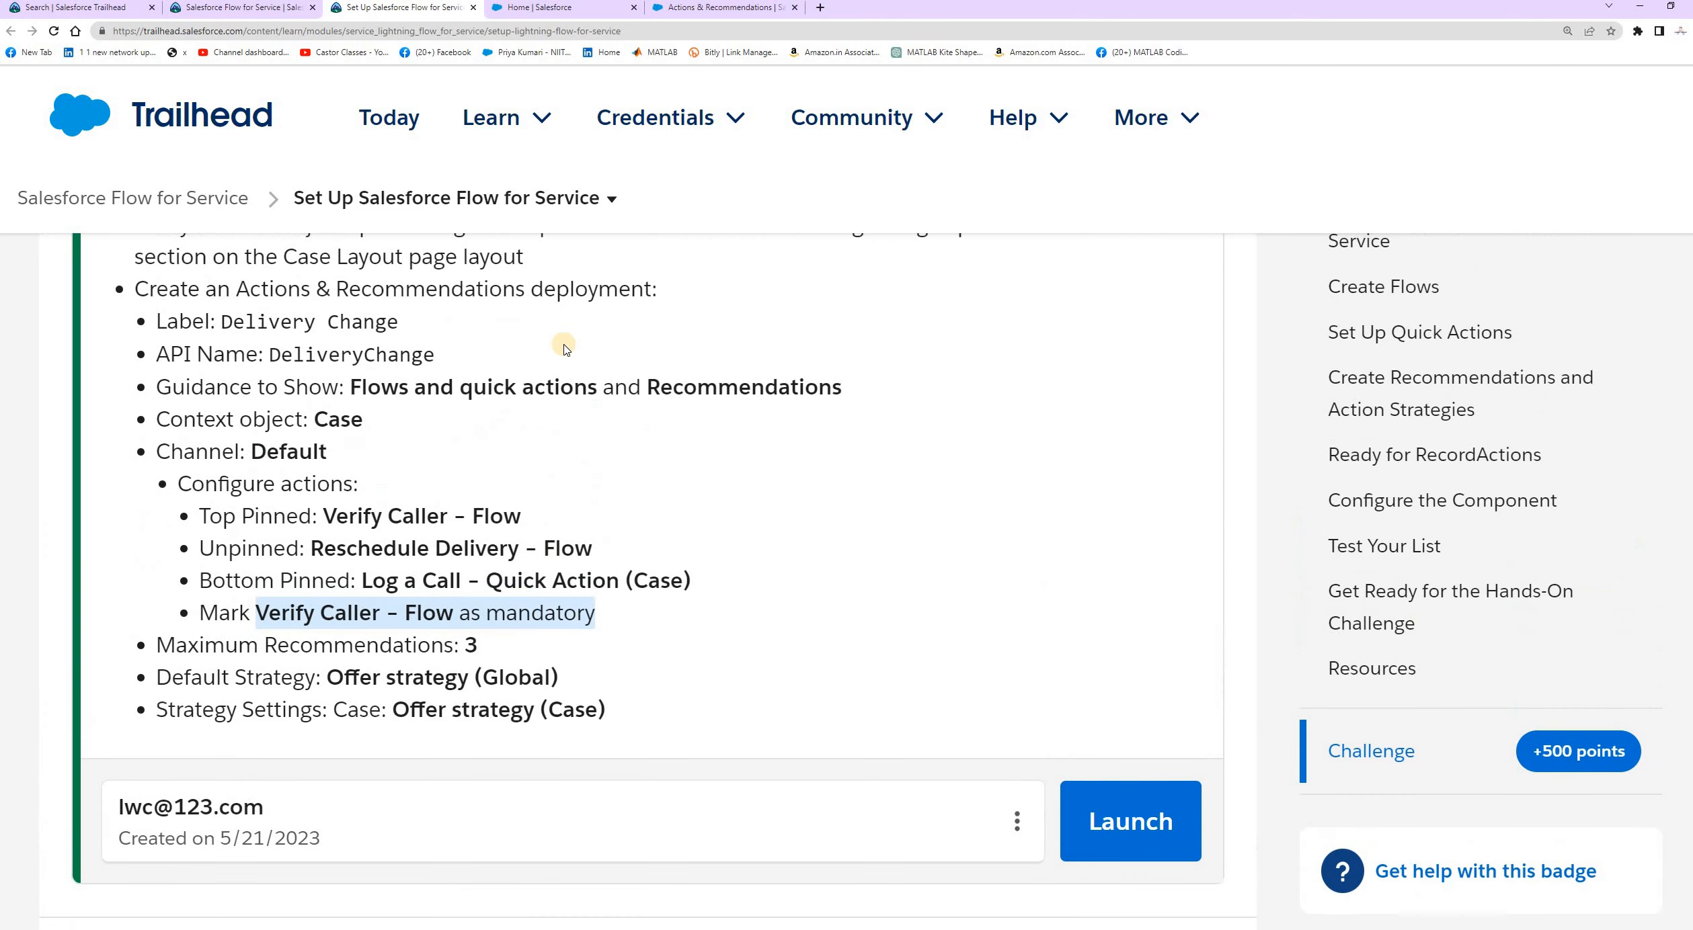
pyautogui.scroll(3, 564, 348)
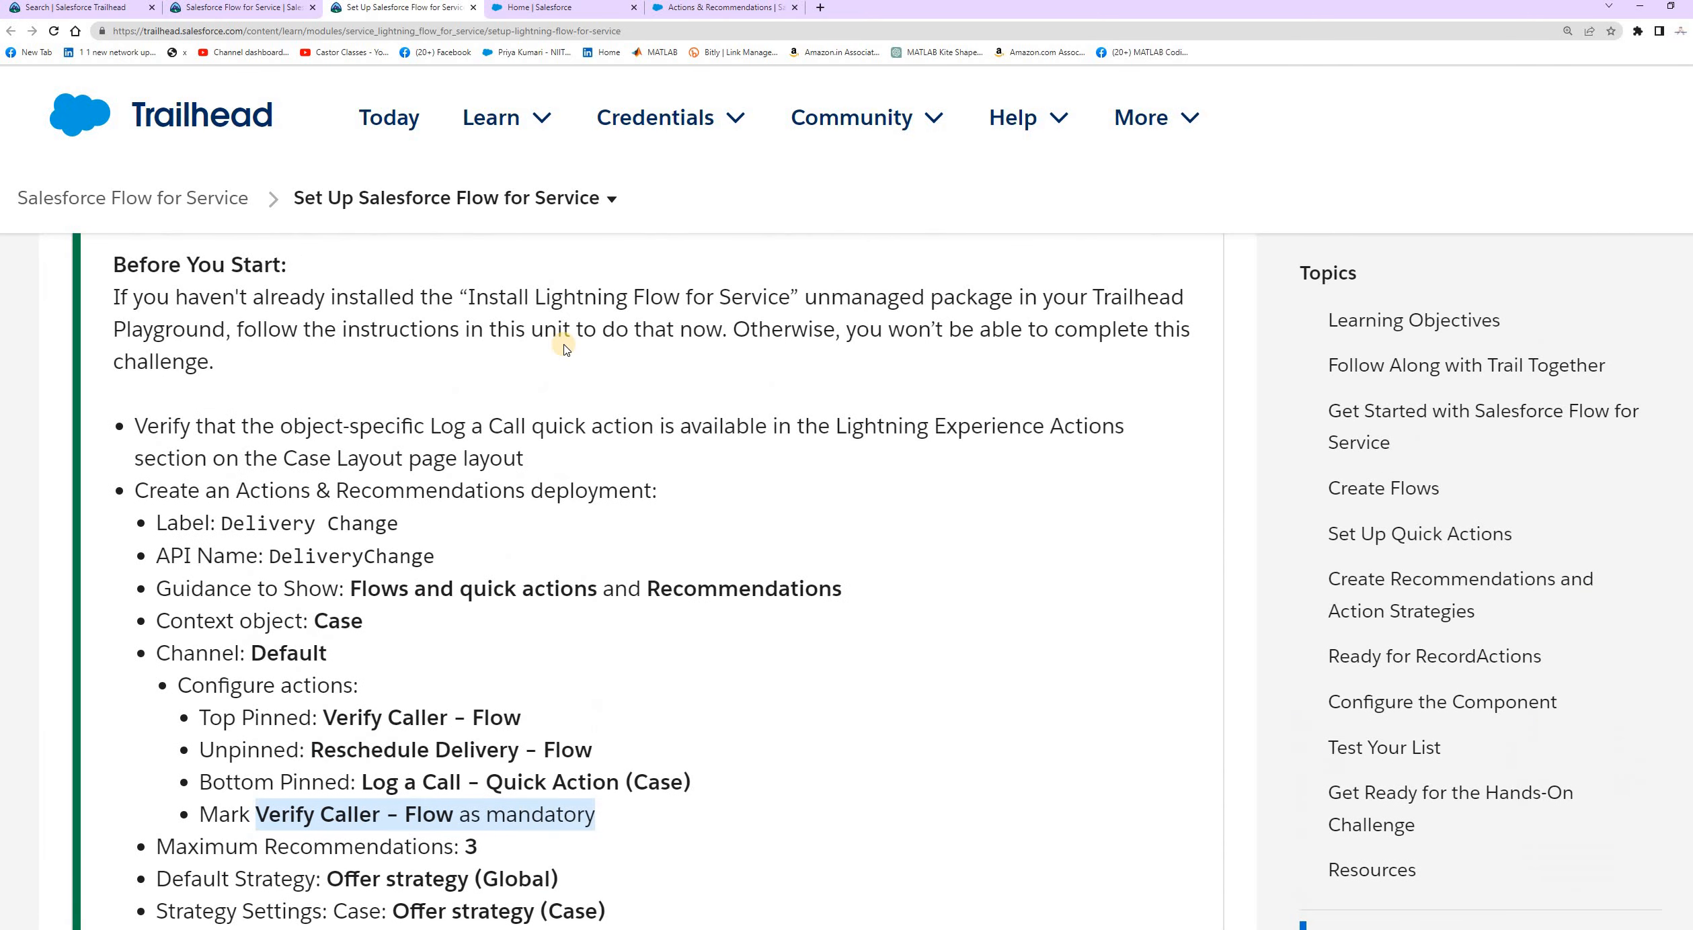
pyautogui.scroll(-5, 564, 347)
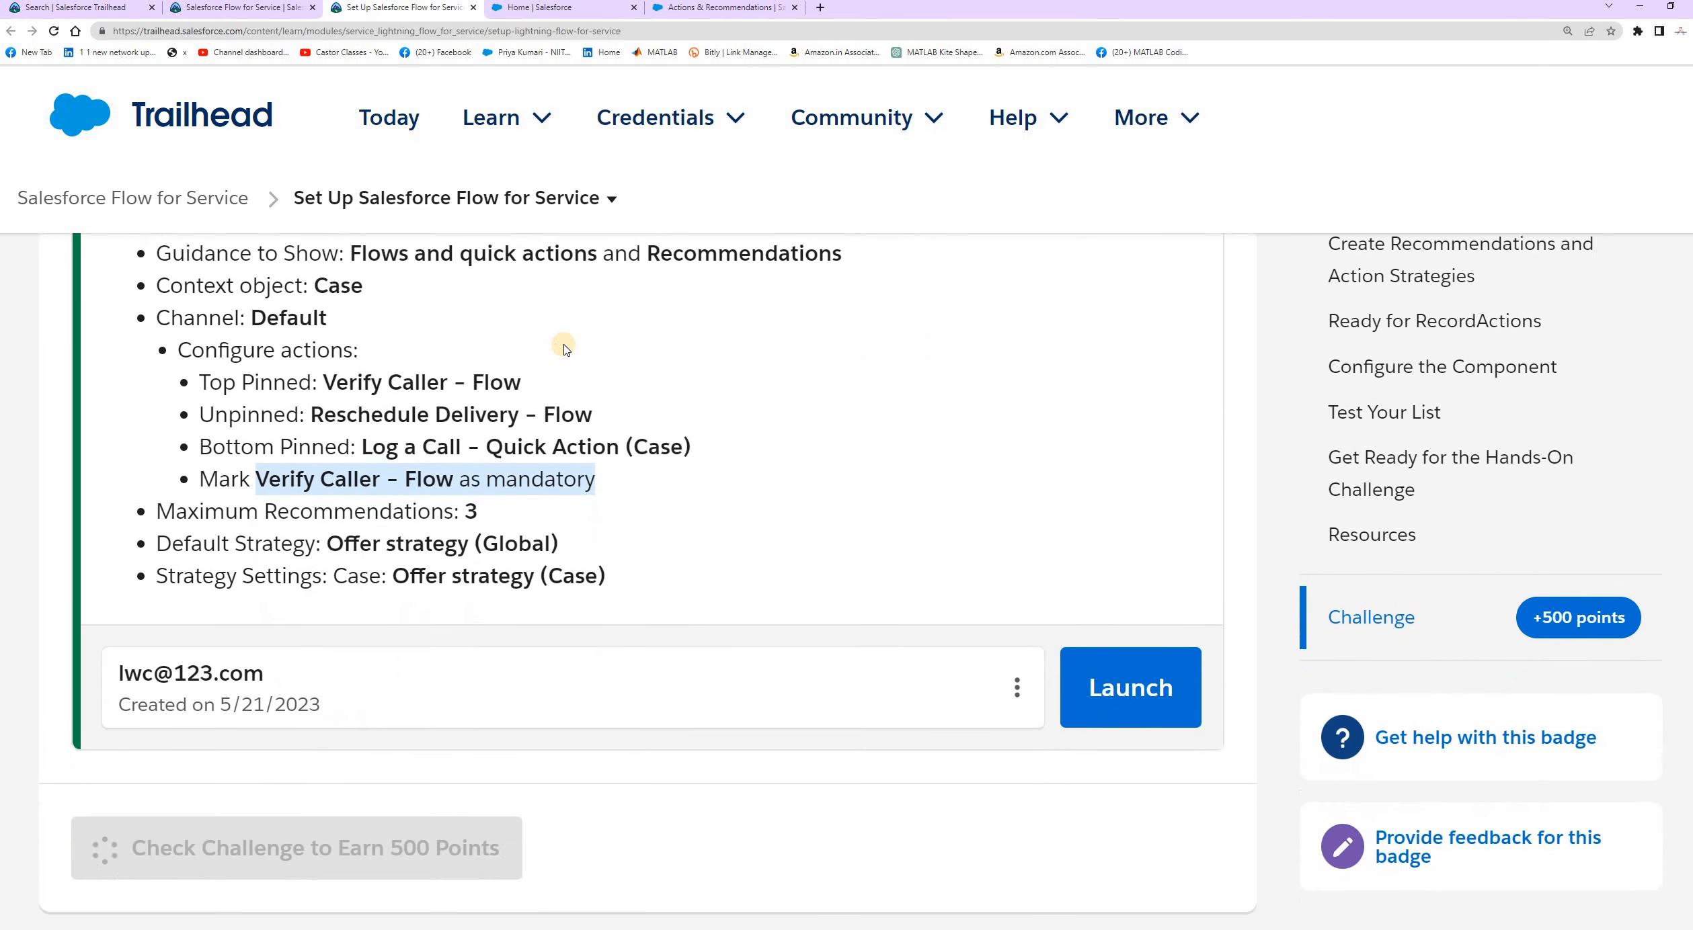